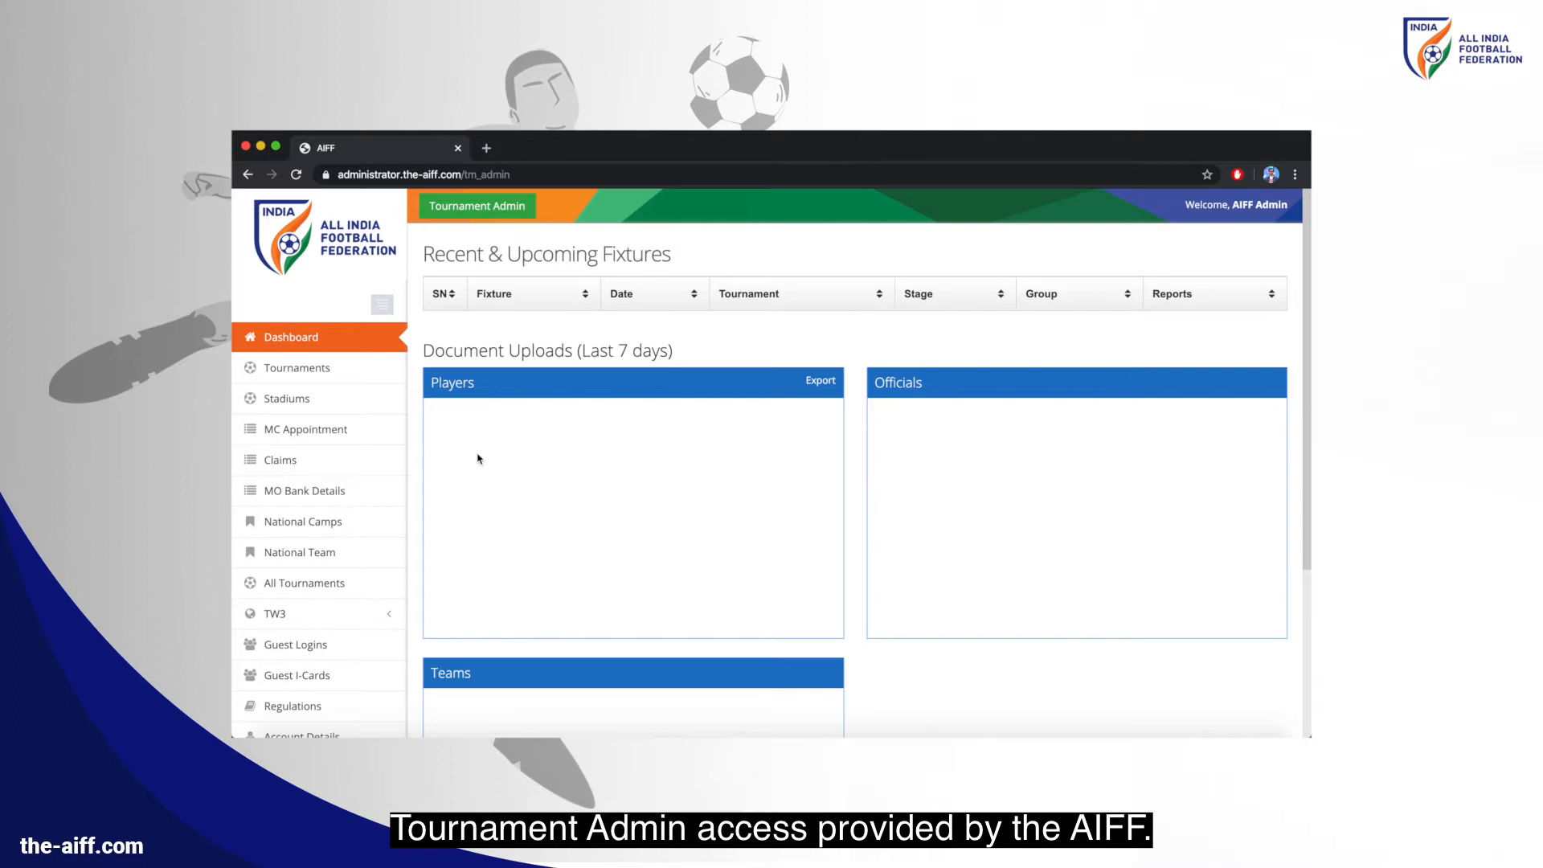
Create a new tournament named 'Test Association Cup'
left_click(296, 367)
left_click(518, 332)
type("Test Association Cup")
left_click(804, 326)
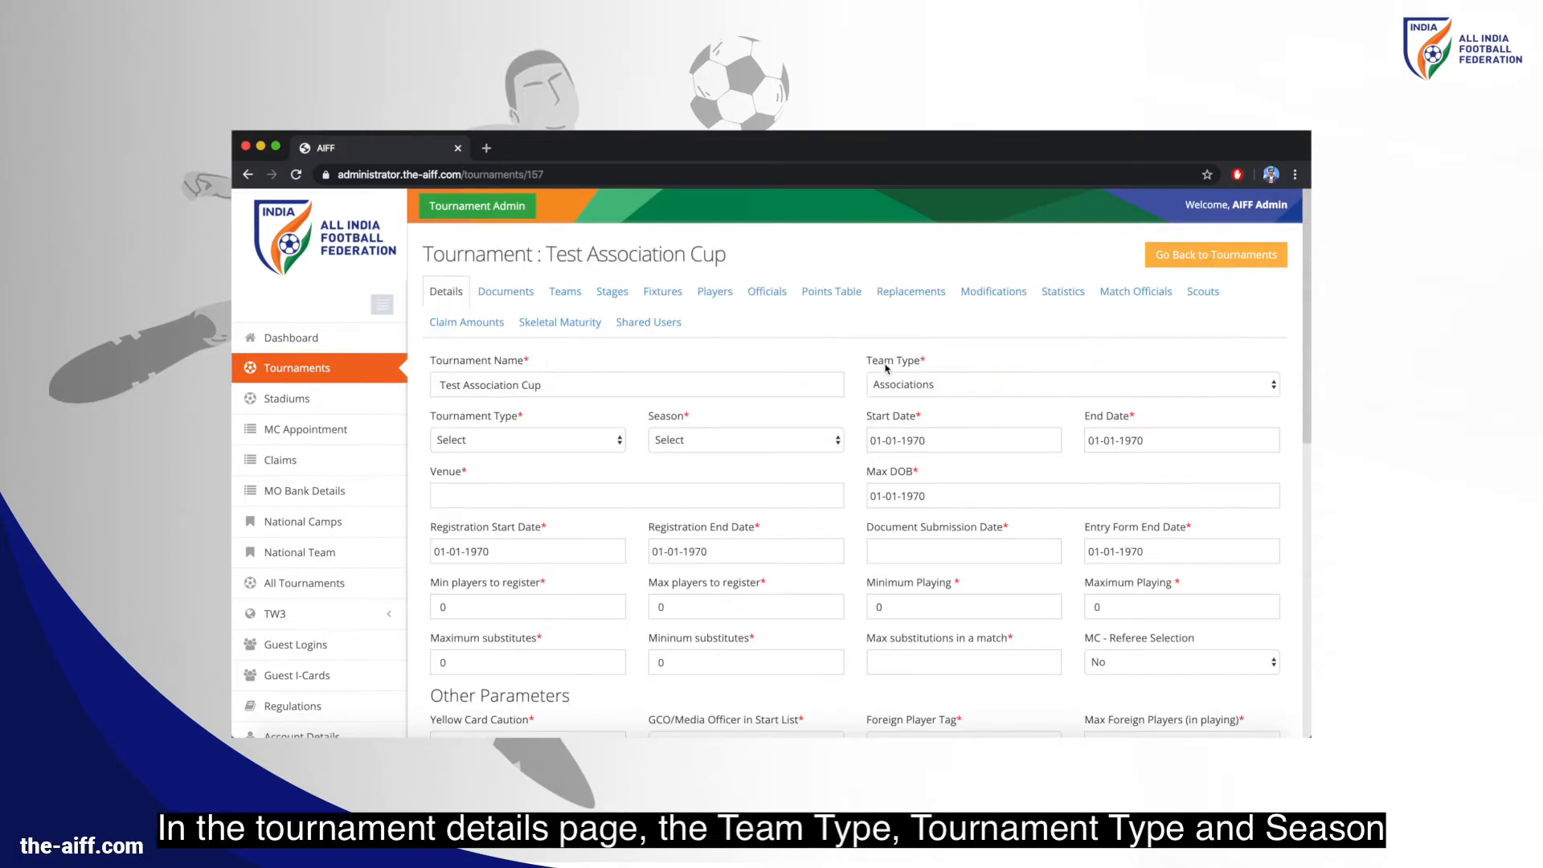
Set team type Clubs, tournament type State Football Competition and season 2019-20
left_click(899, 386)
left_click(900, 401)
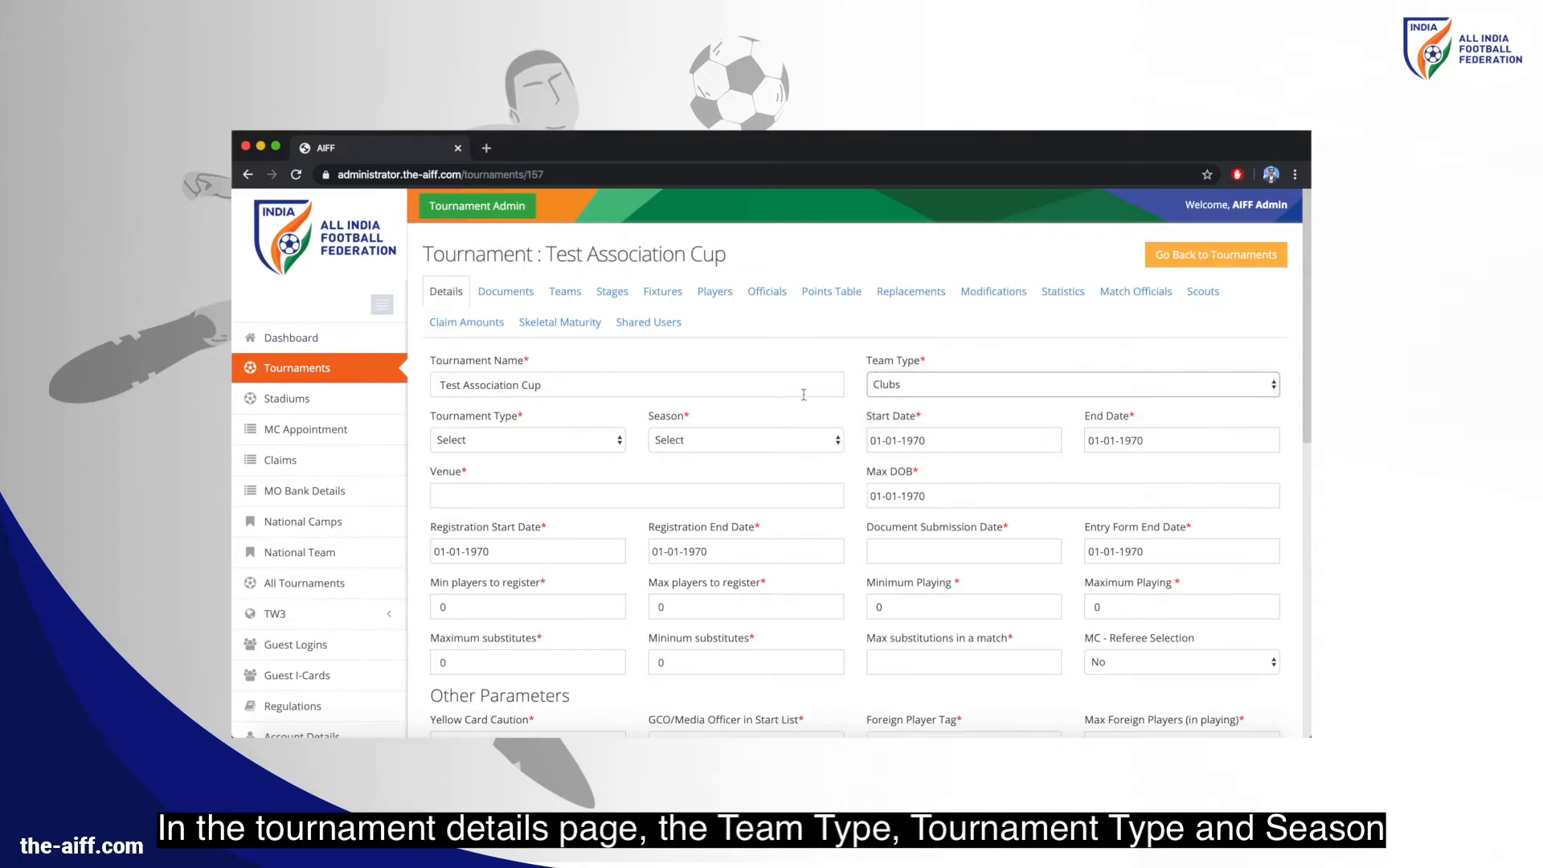
left_click(557, 448)
left_click(554, 556)
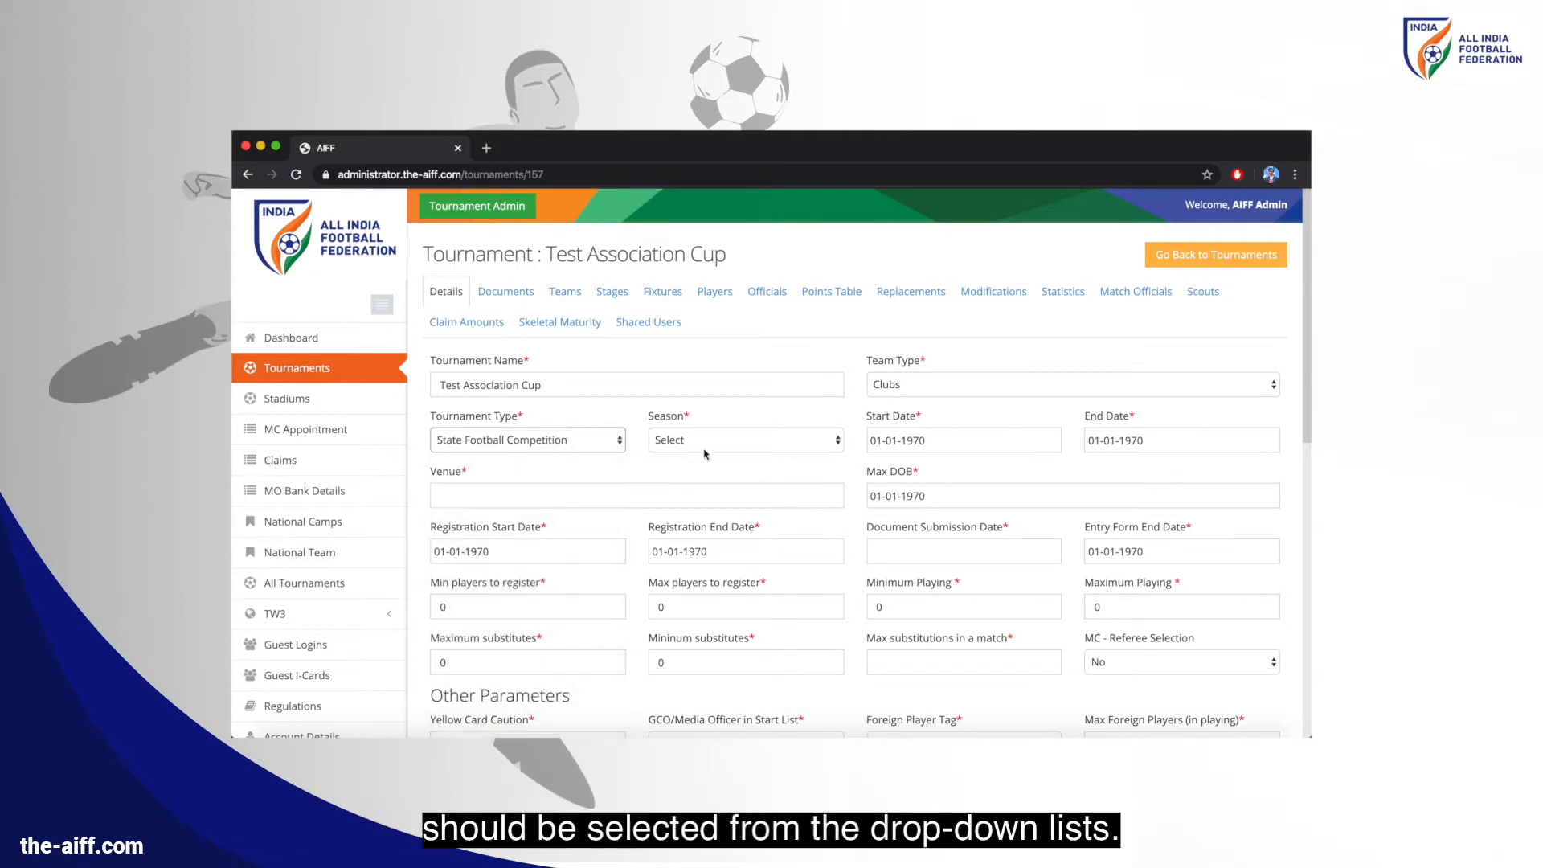
left_click(698, 450)
left_click(723, 506)
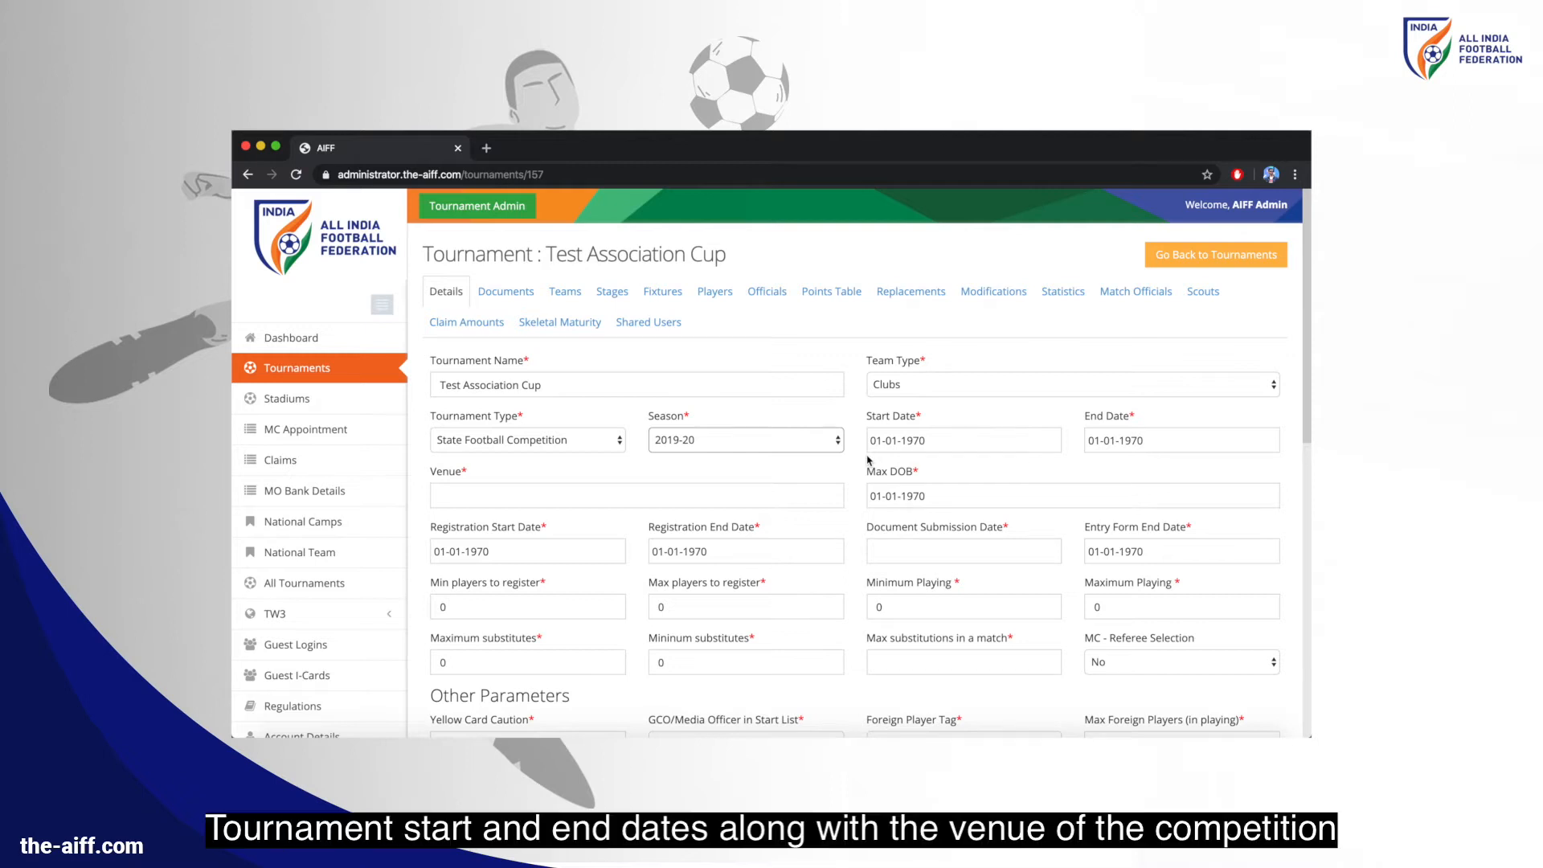
Set the tournament start date to 01-02-2020
left_click(888, 445)
left_click(944, 472)
left_click(944, 472)
left_click(1011, 473)
left_click(1011, 473)
left_click(1012, 474)
left_click(1012, 474)
left_click(1012, 474)
left_click(928, 508)
left_click(927, 508)
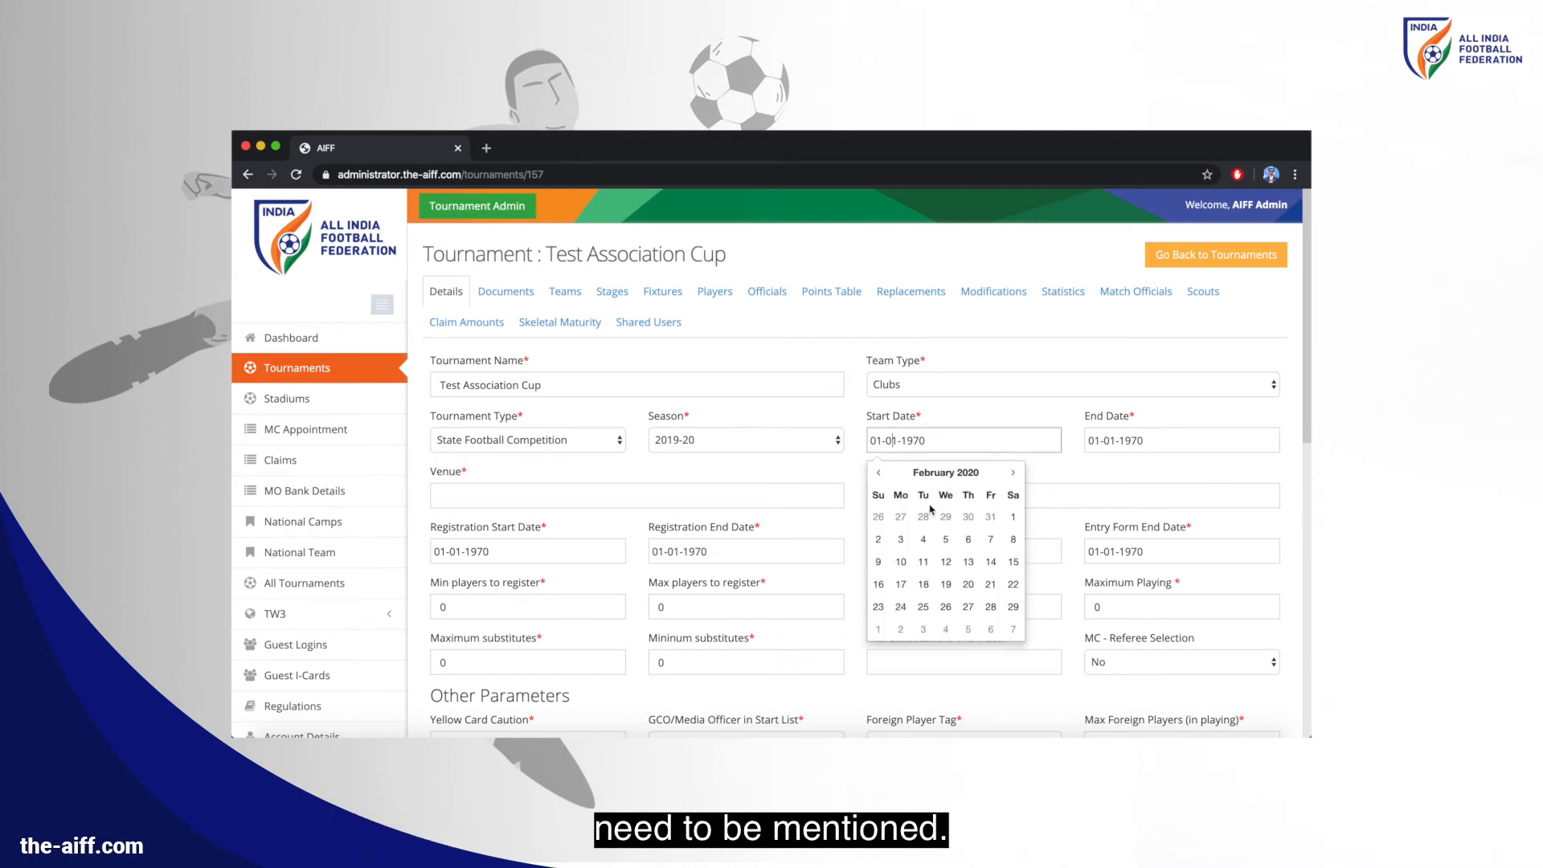
left_click(1019, 516)
Set the end date to 25-02-2020 and enter Delhi as the venue
left_click(1149, 440)
left_click(1164, 472)
left_click(1165, 472)
left_click(1225, 474)
left_click(1224, 474)
left_click(1225, 474)
left_click(1224, 474)
left_click(1225, 474)
left_click(1145, 508)
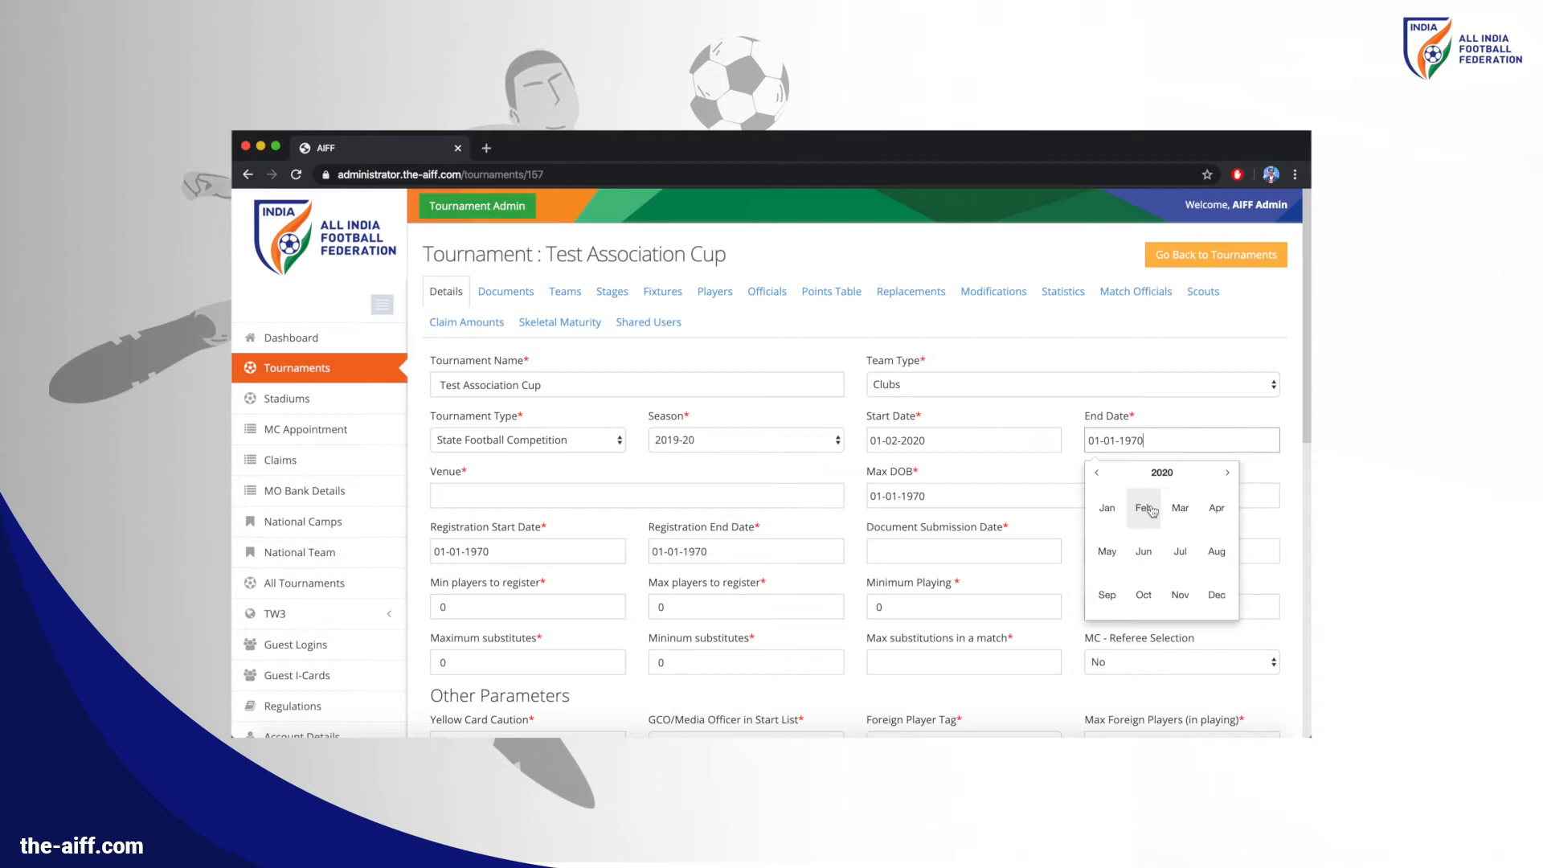
left_click(1148, 509)
left_click(1140, 606)
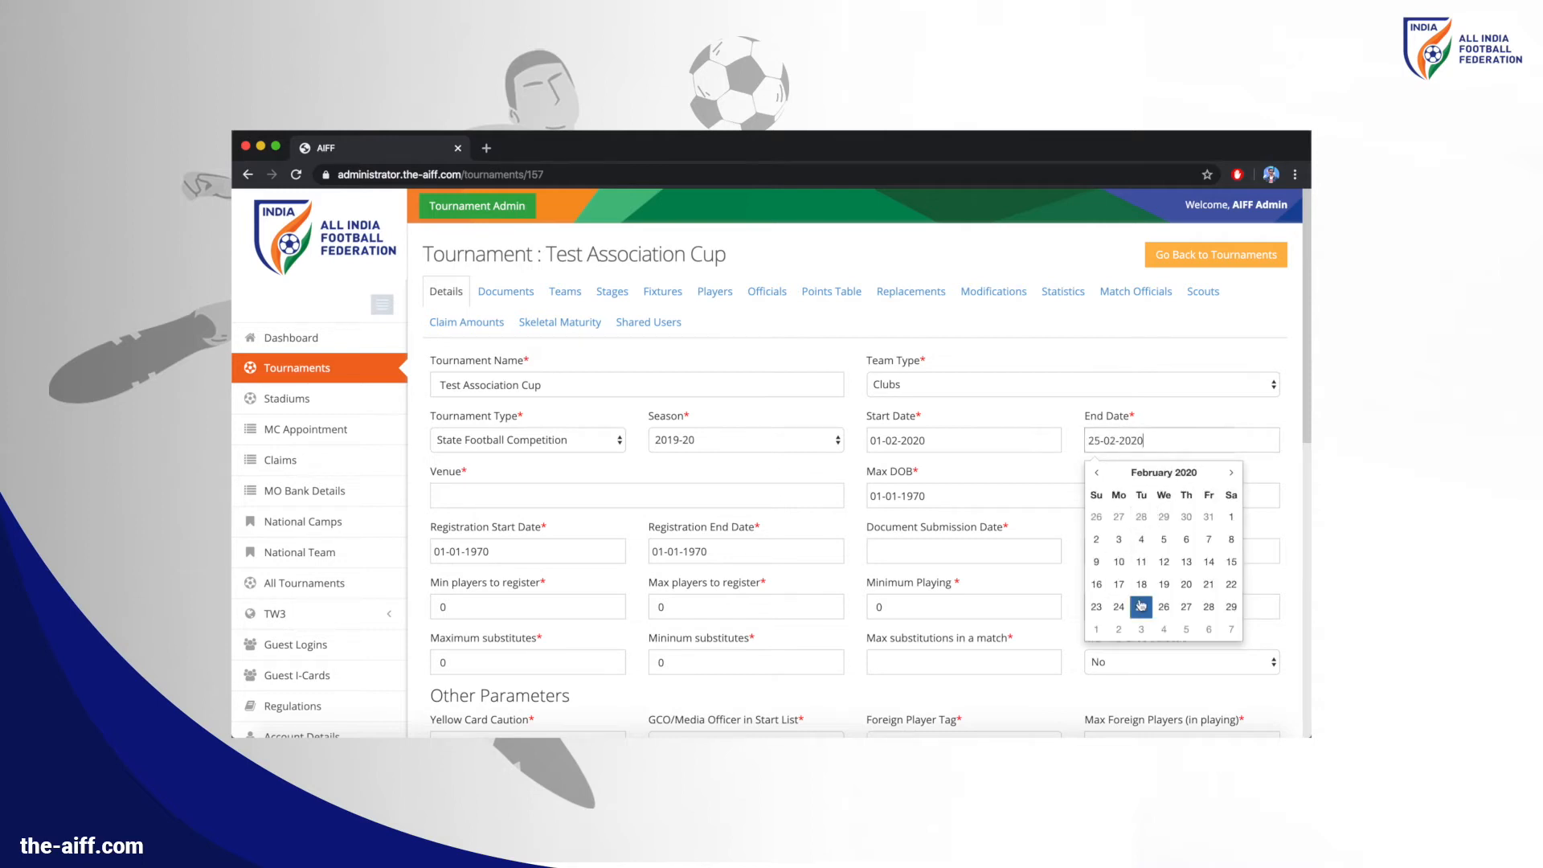
left_click(694, 488)
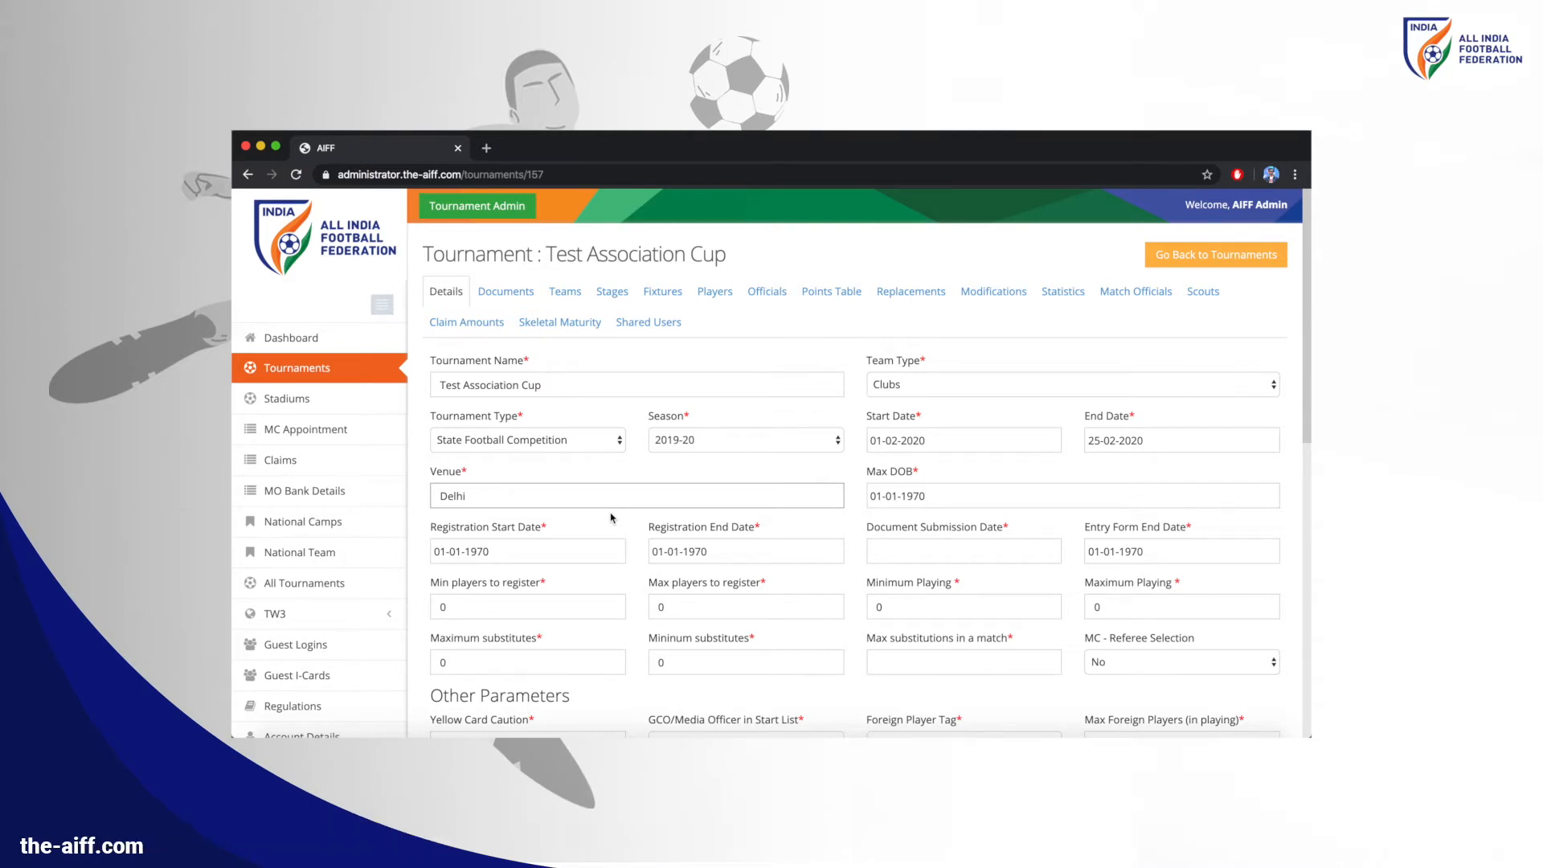
Set the registration start date to 01-01-2020
left_click(572, 551)
left_click(514, 398)
left_click(515, 397)
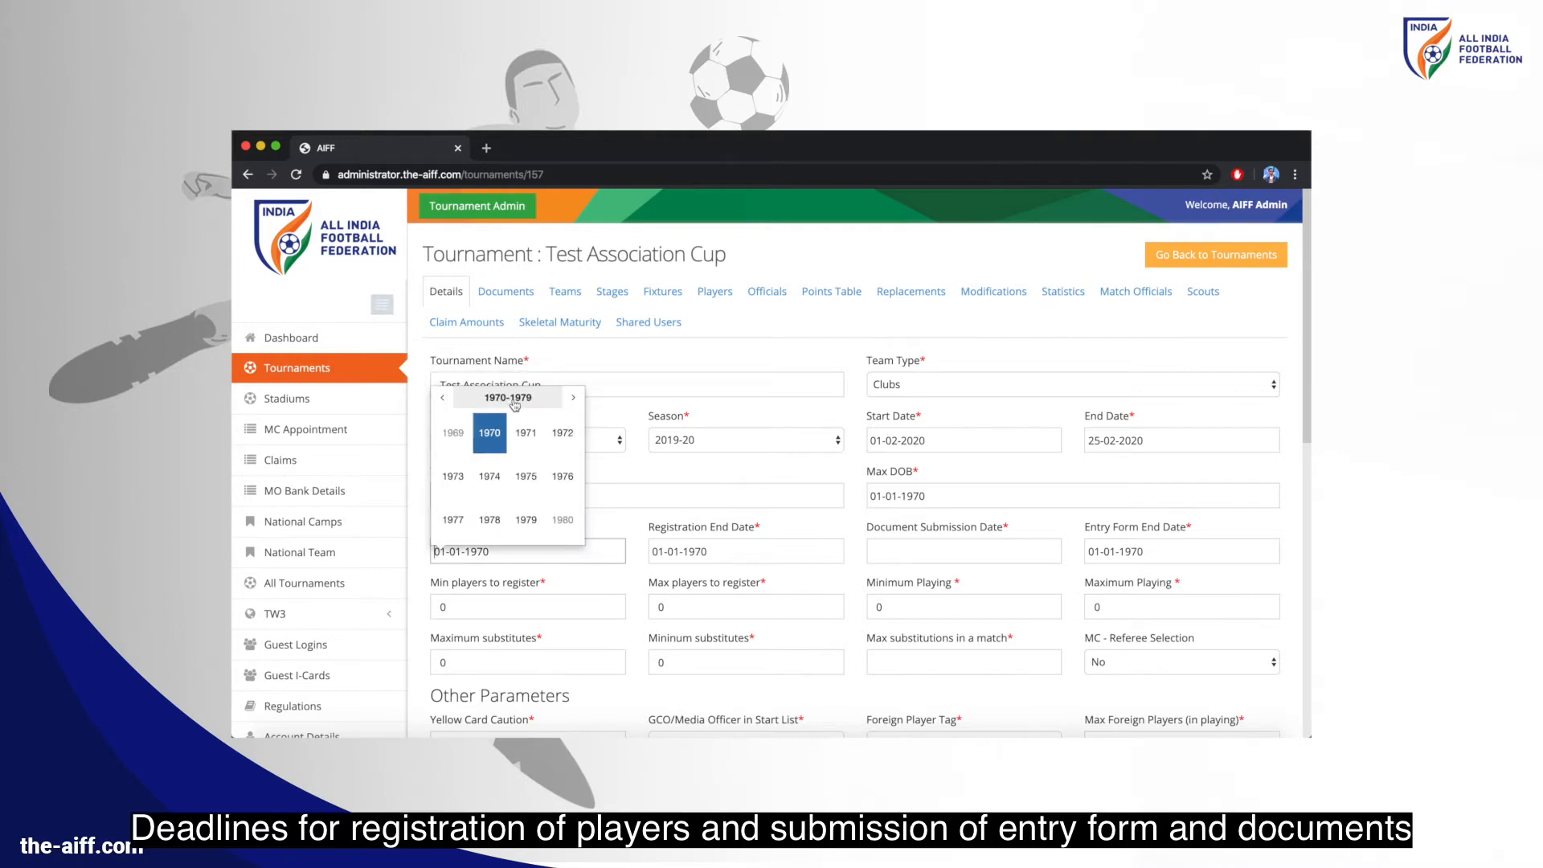
left_click(572, 399)
left_click(572, 399)
left_click(572, 398)
left_click(572, 399)
left_click(572, 399)
left_click(497, 432)
left_click(453, 432)
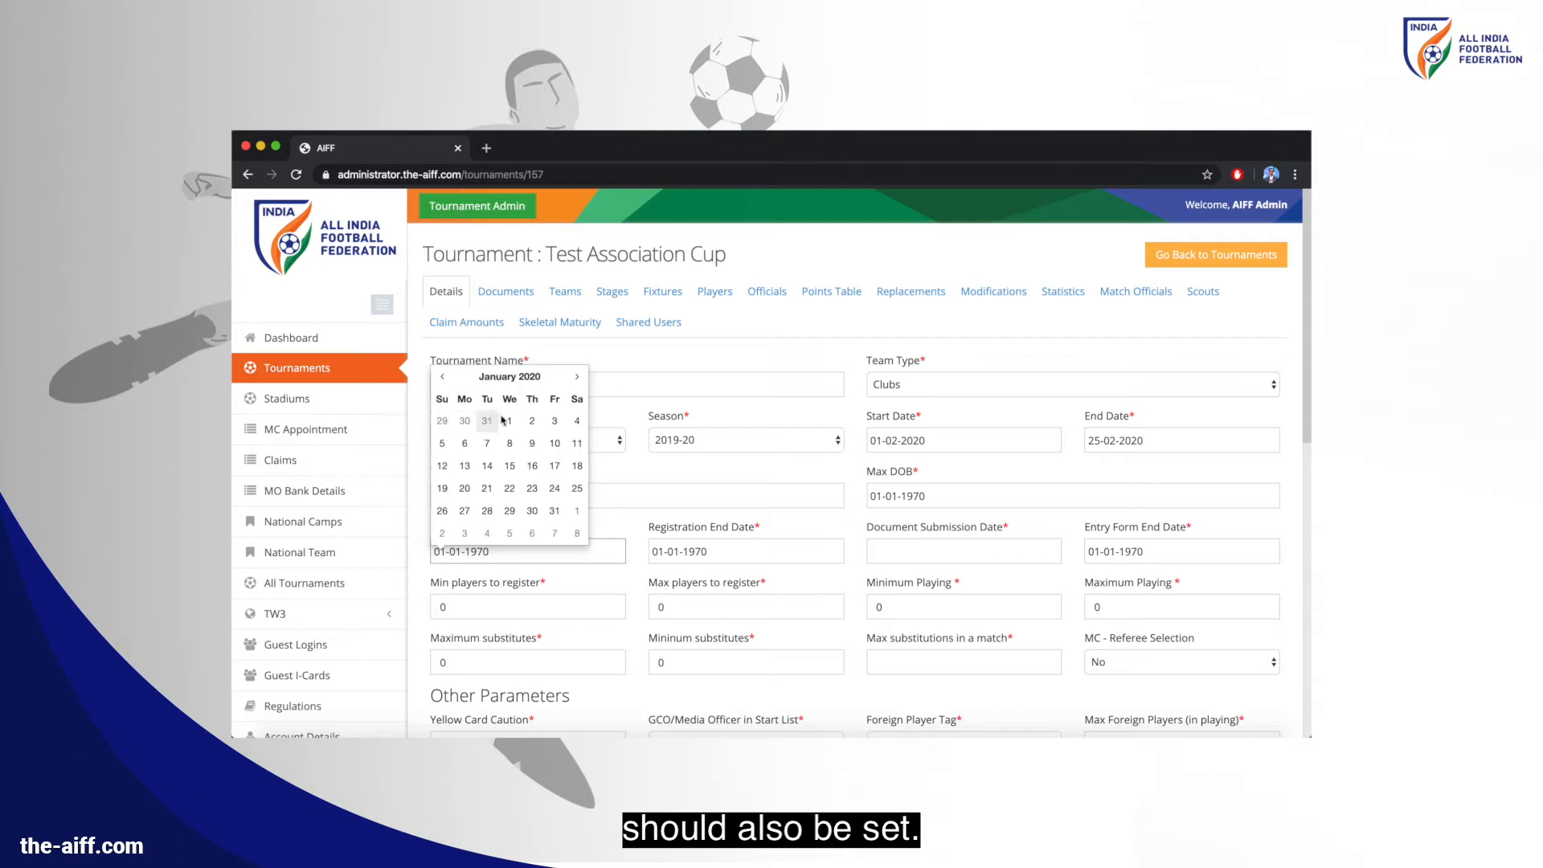
left_click(509, 420)
Set the registration end date to 20-01-2020
left_click(691, 551)
left_click(727, 376)
left_click(725, 397)
left_click(789, 399)
left_click(788, 398)
left_click(788, 398)
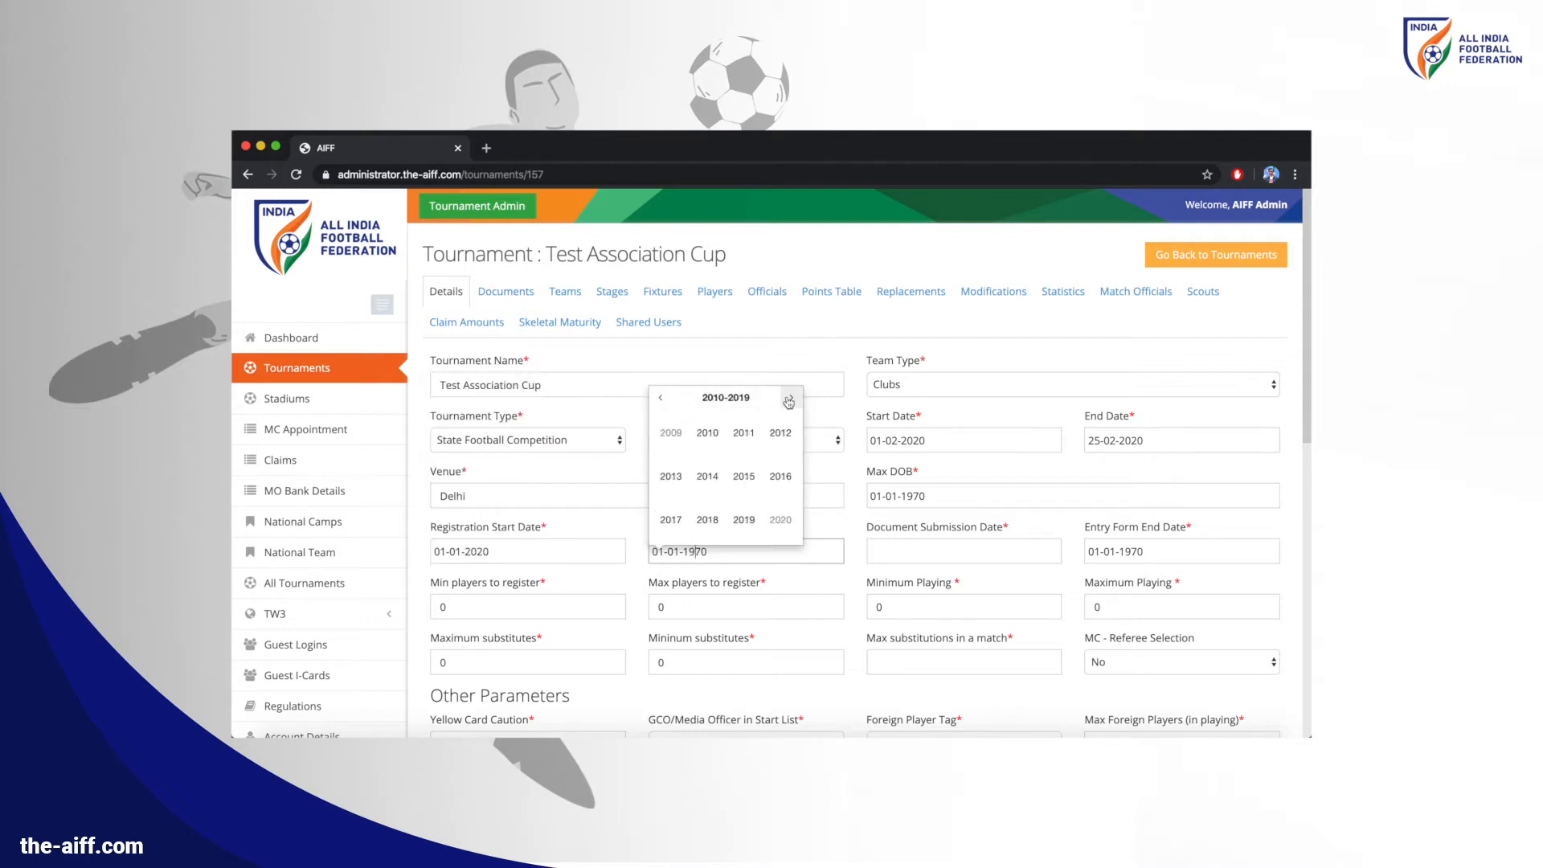
left_click(707, 432)
left_click(671, 432)
left_click(685, 488)
Set document submission to 25-01-2020 and entry form end date to 10-01-2020
scroll(803, 522, "down", 1)
left_click(928, 554)
left_click(1013, 446)
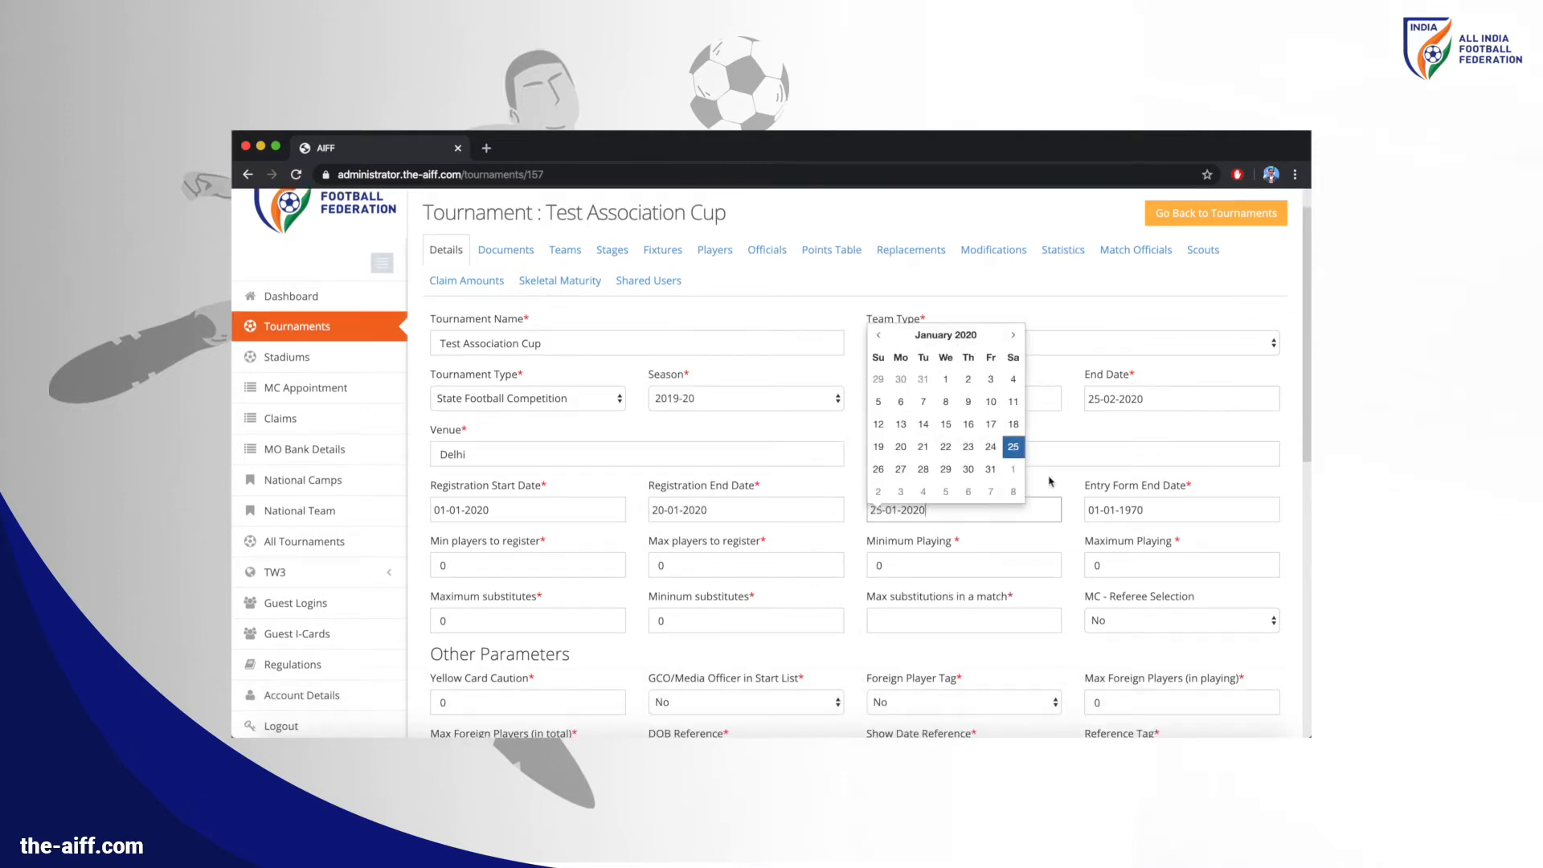
left_click(1131, 510)
left_click(1162, 337)
left_click(1163, 357)
left_click(1232, 360)
left_click(1232, 360)
left_click(1233, 360)
left_click(1232, 360)
left_click(1232, 360)
left_click(1143, 391)
left_click(1107, 391)
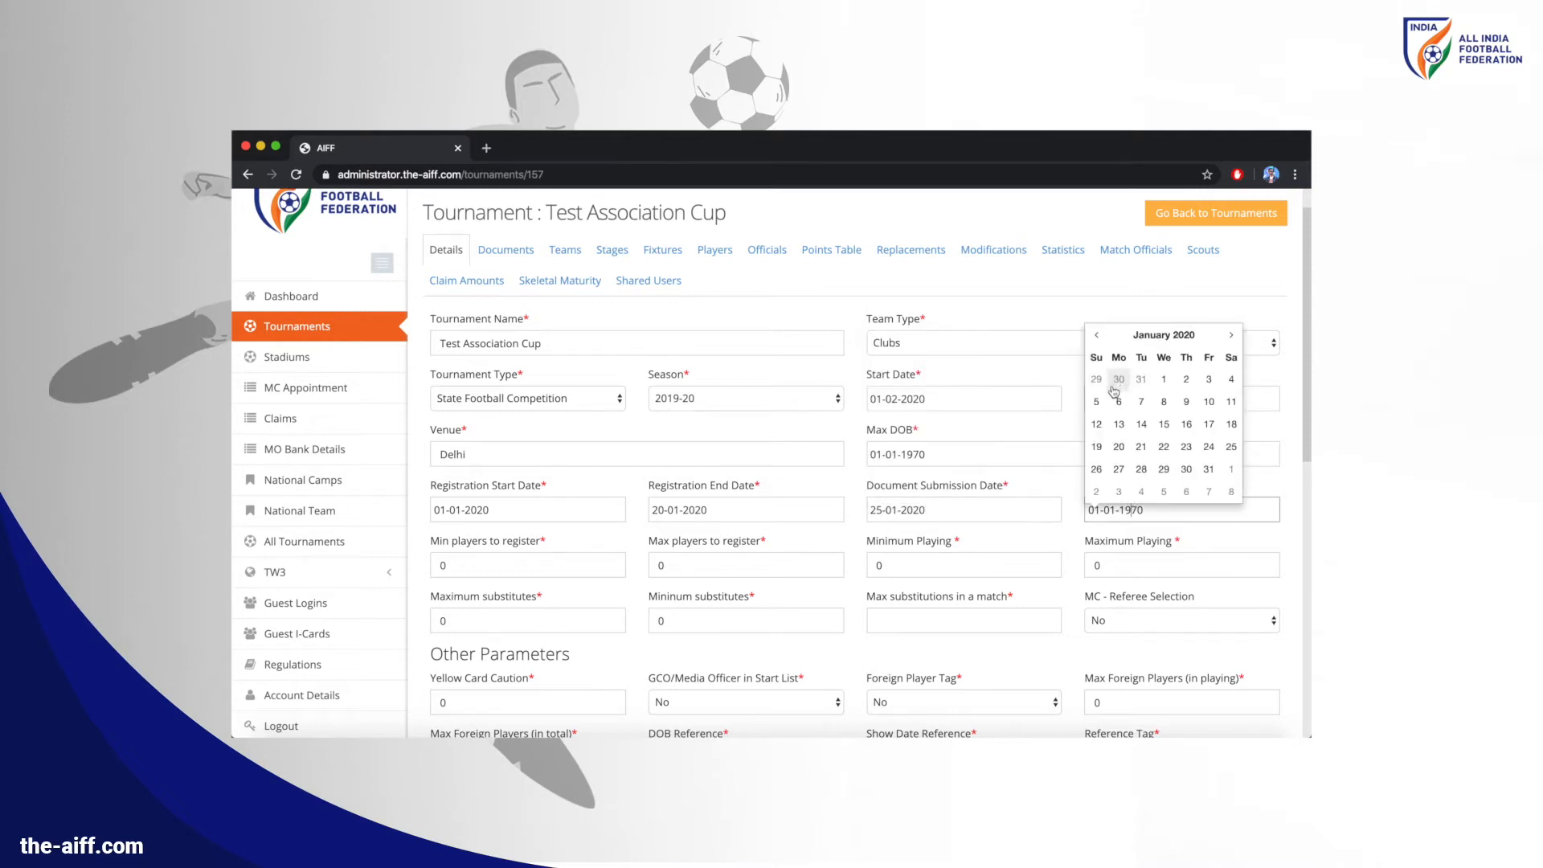
left_click(1206, 401)
Clear the old minimum players-to-register value
left_click(523, 563)
scroll(522, 562, "down", 1)
key("BackSpace")
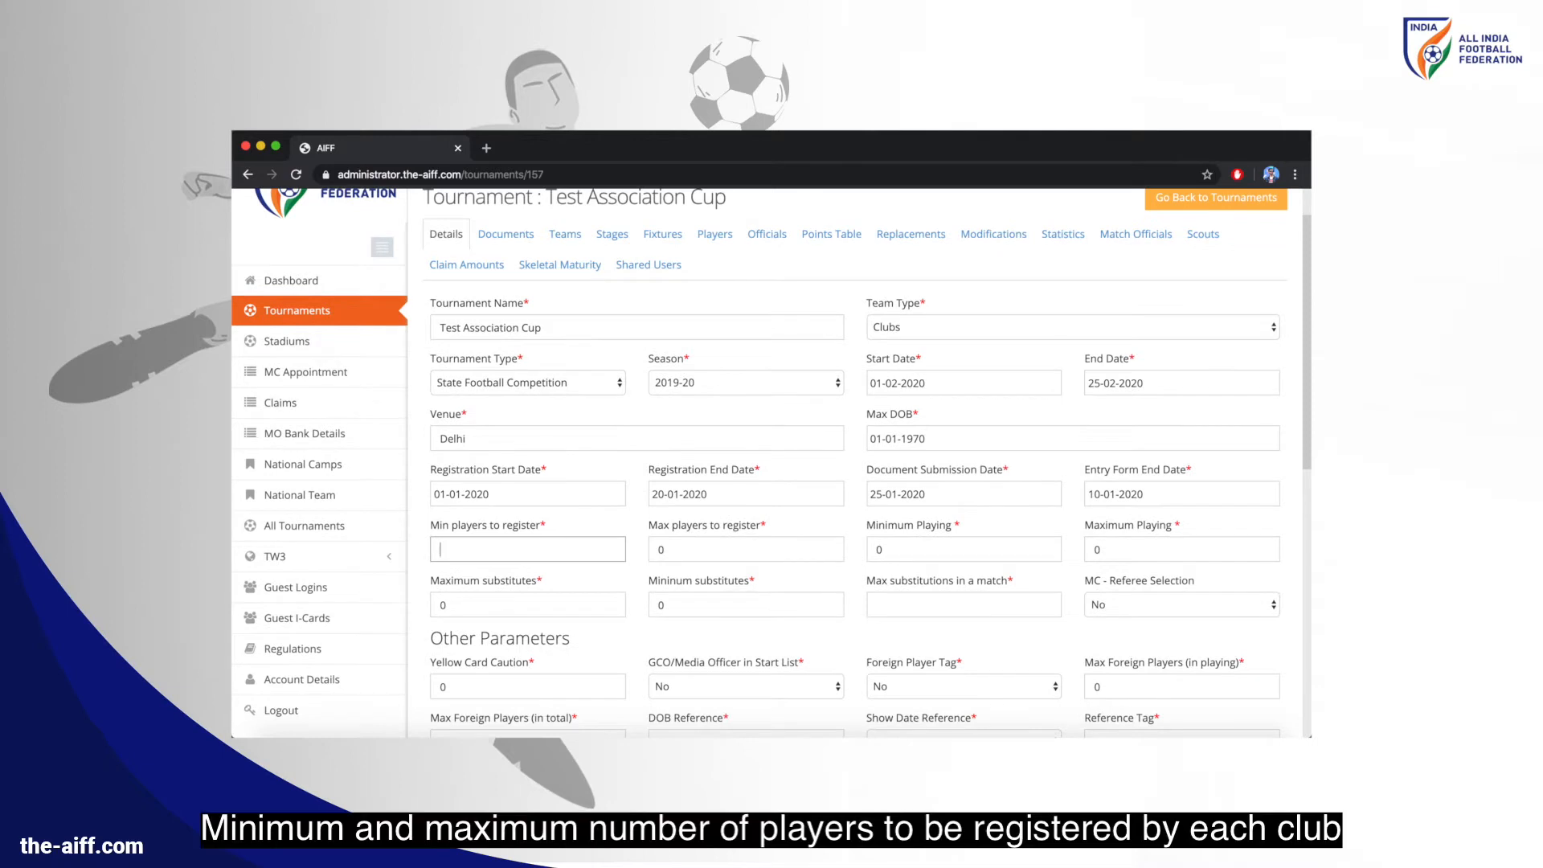
Enter 30 as maximum registered players and 7 to 11 playing players
type("30")
double_click(875, 549)
type("7")
double_click(1093, 546)
type("11")
Set 7 max substitutes, 3 max substitutions, and MC referee selection to Yes
scroll(704, 555, "down", 1)
scroll(705, 555, "down", 3)
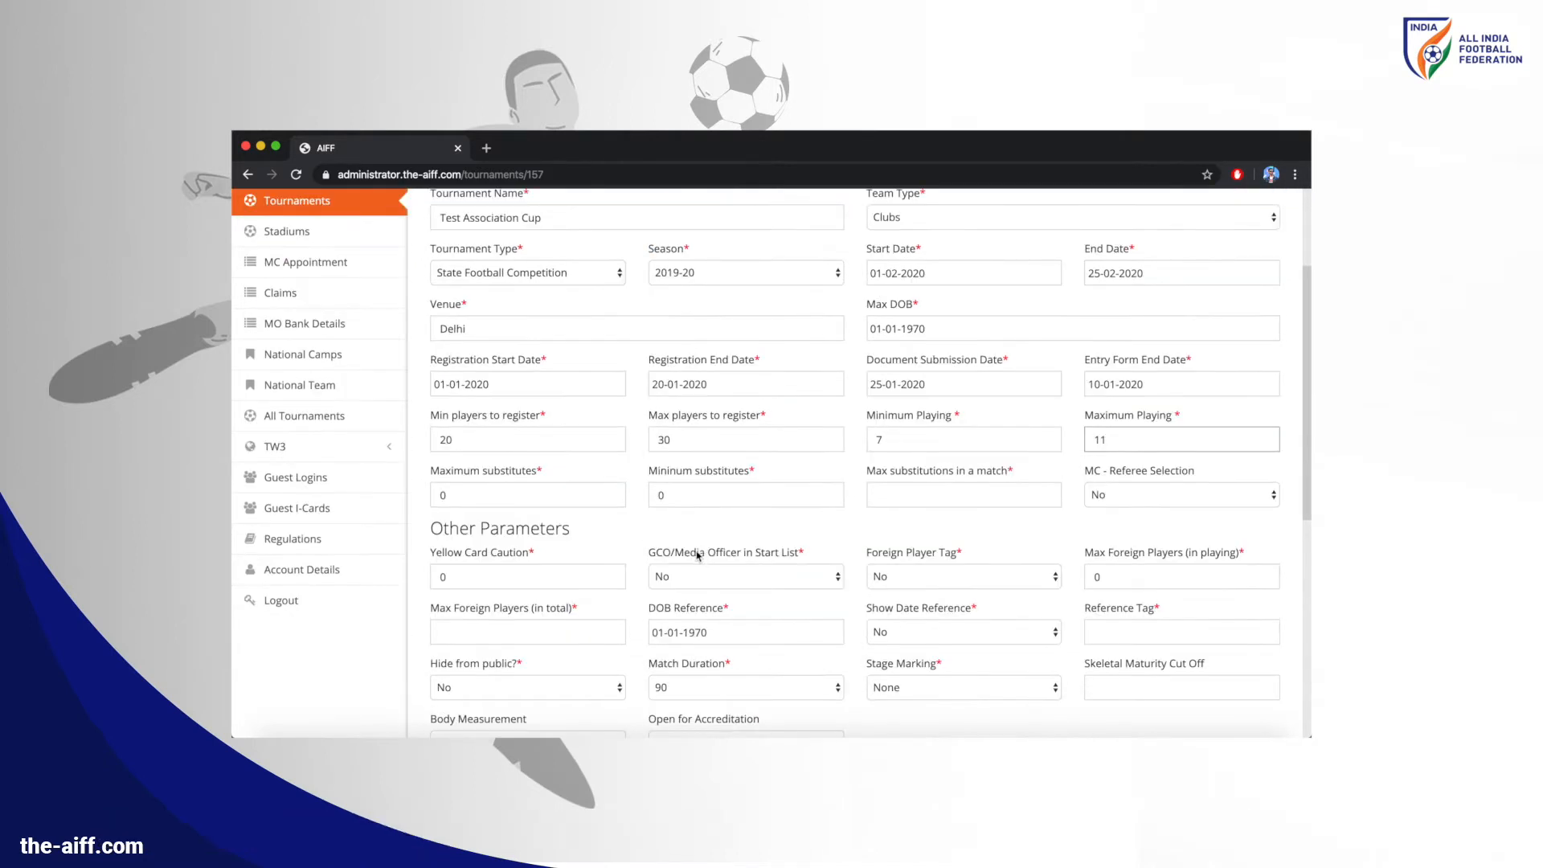
left_click(492, 492)
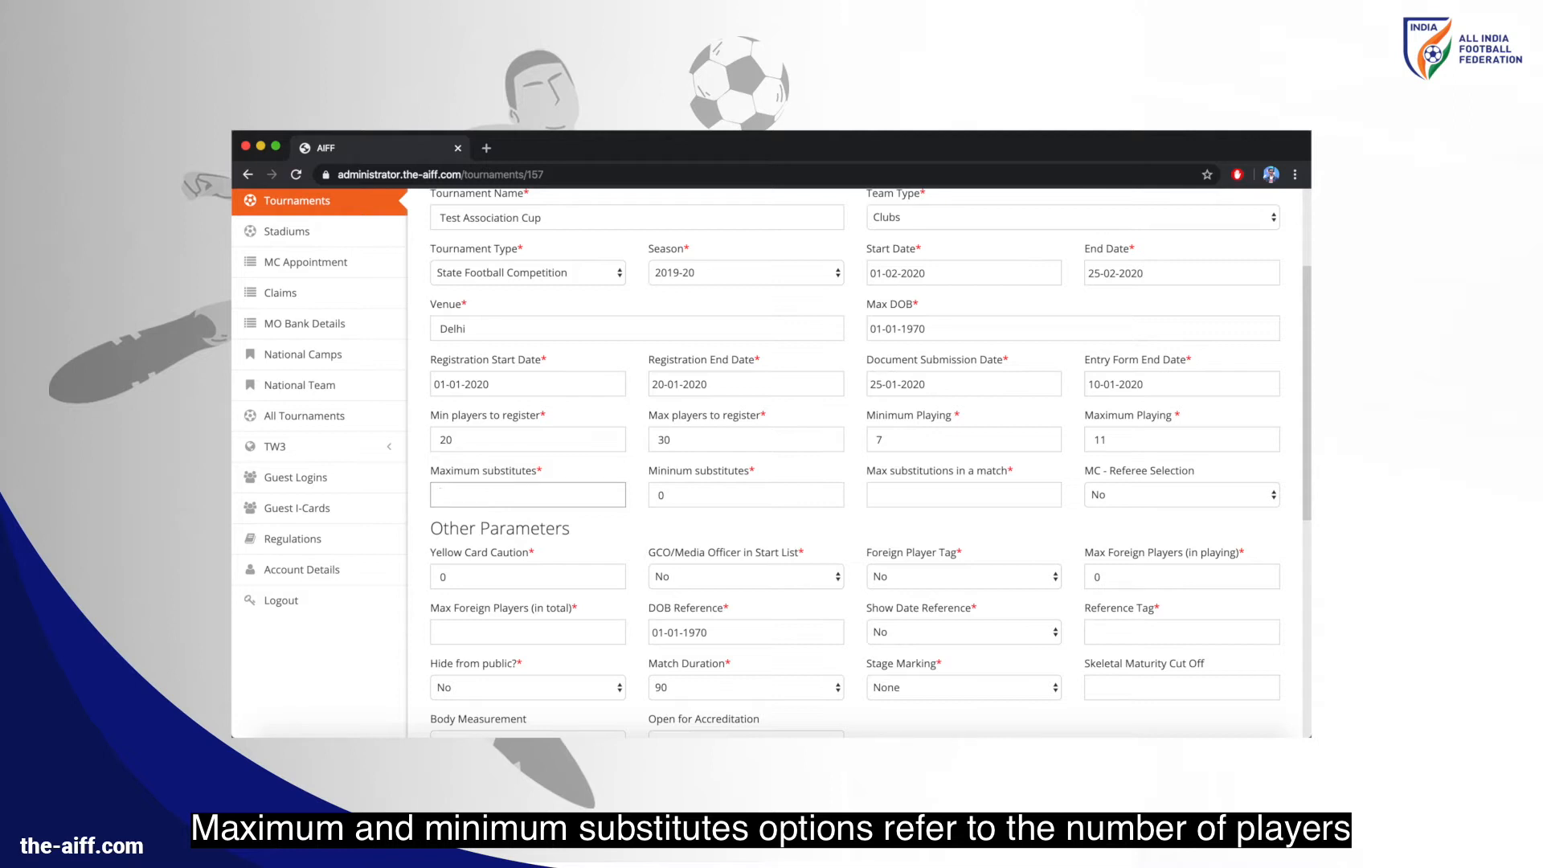
type("7")
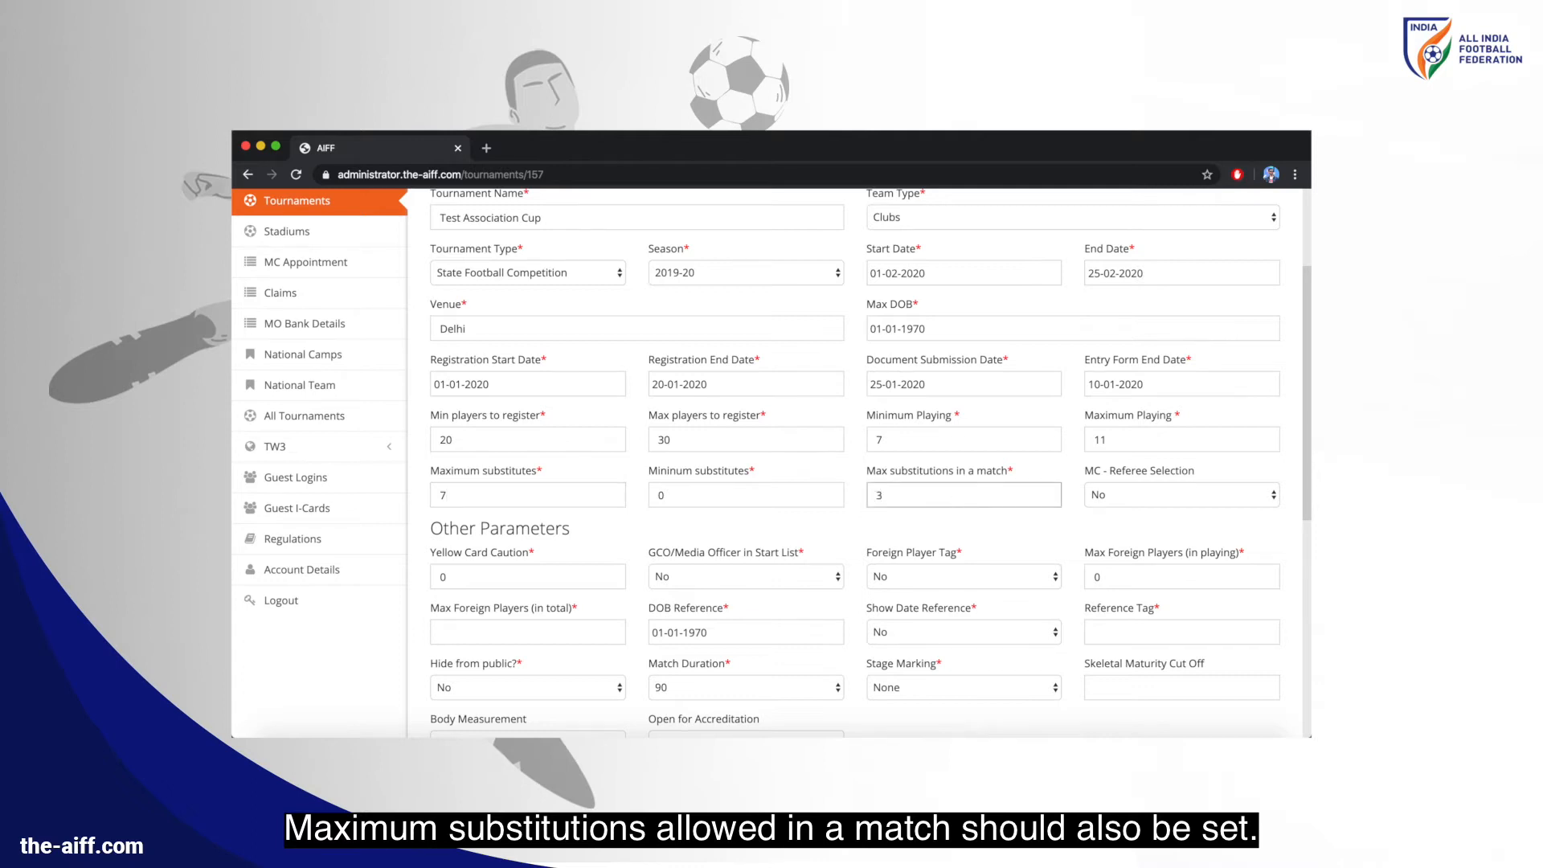
type("3")
left_click(1107, 504)
left_click(1112, 515)
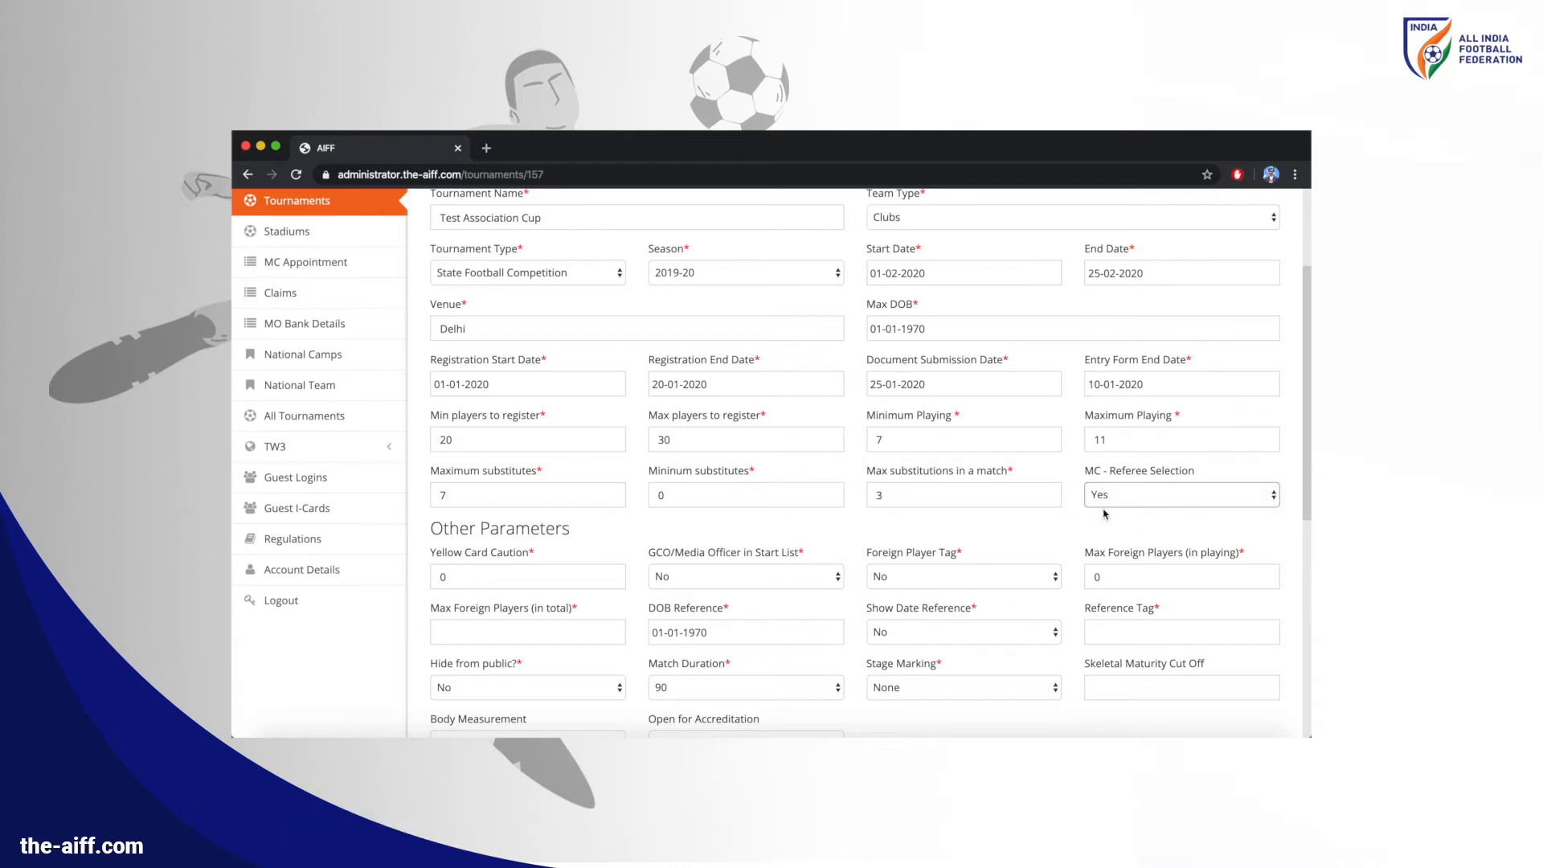
scroll(782, 520, "down", 1)
scroll(782, 520, "down", 1)
left_click(498, 437)
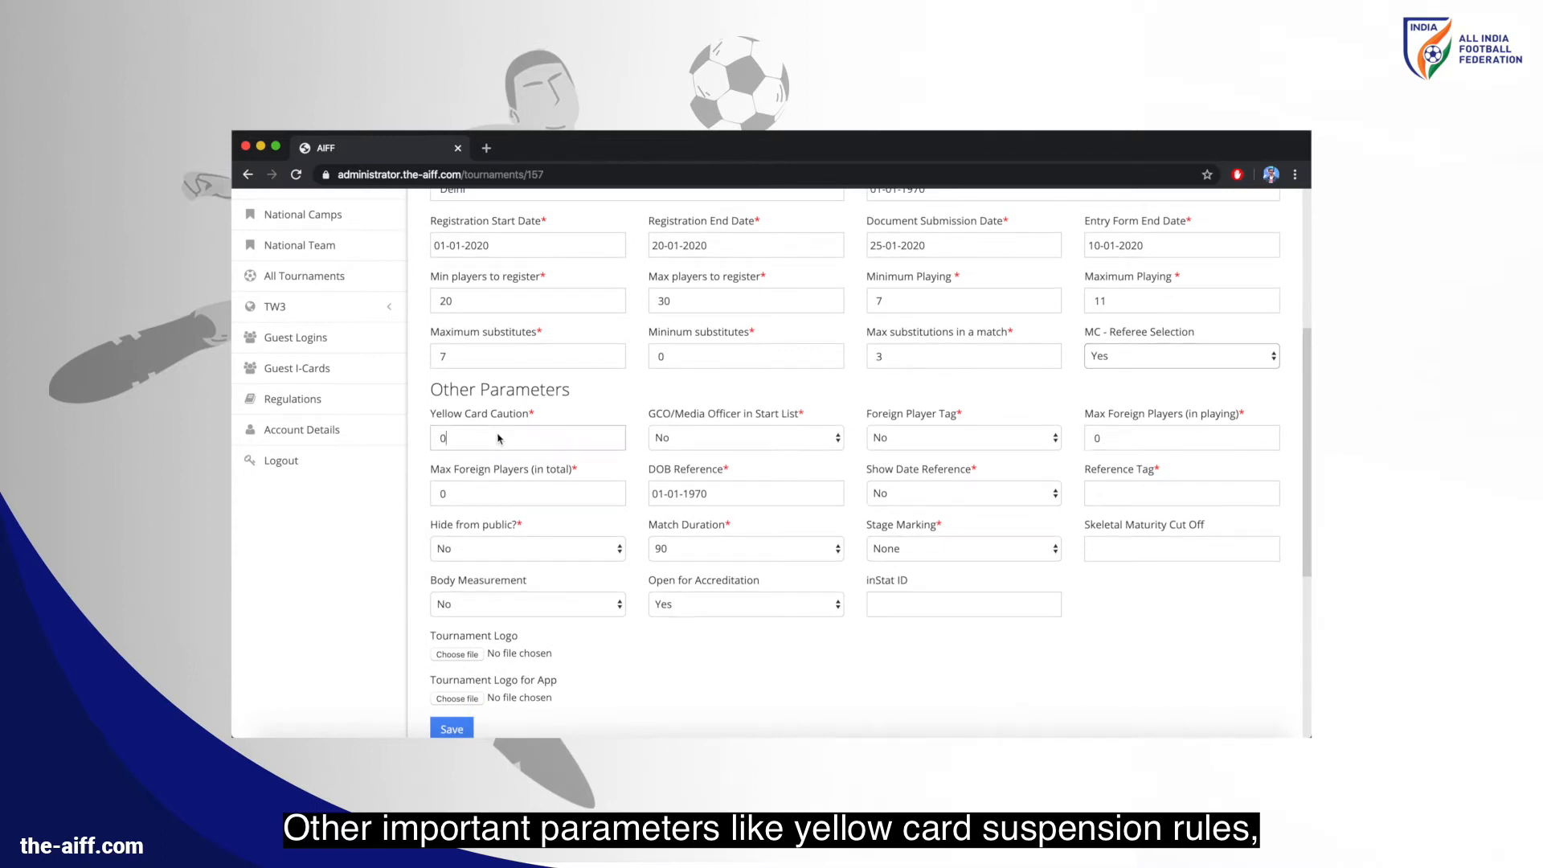
Set yellow card caution to 3, include GCO/Media Officer in start list, enable foreign player tag
type("3")
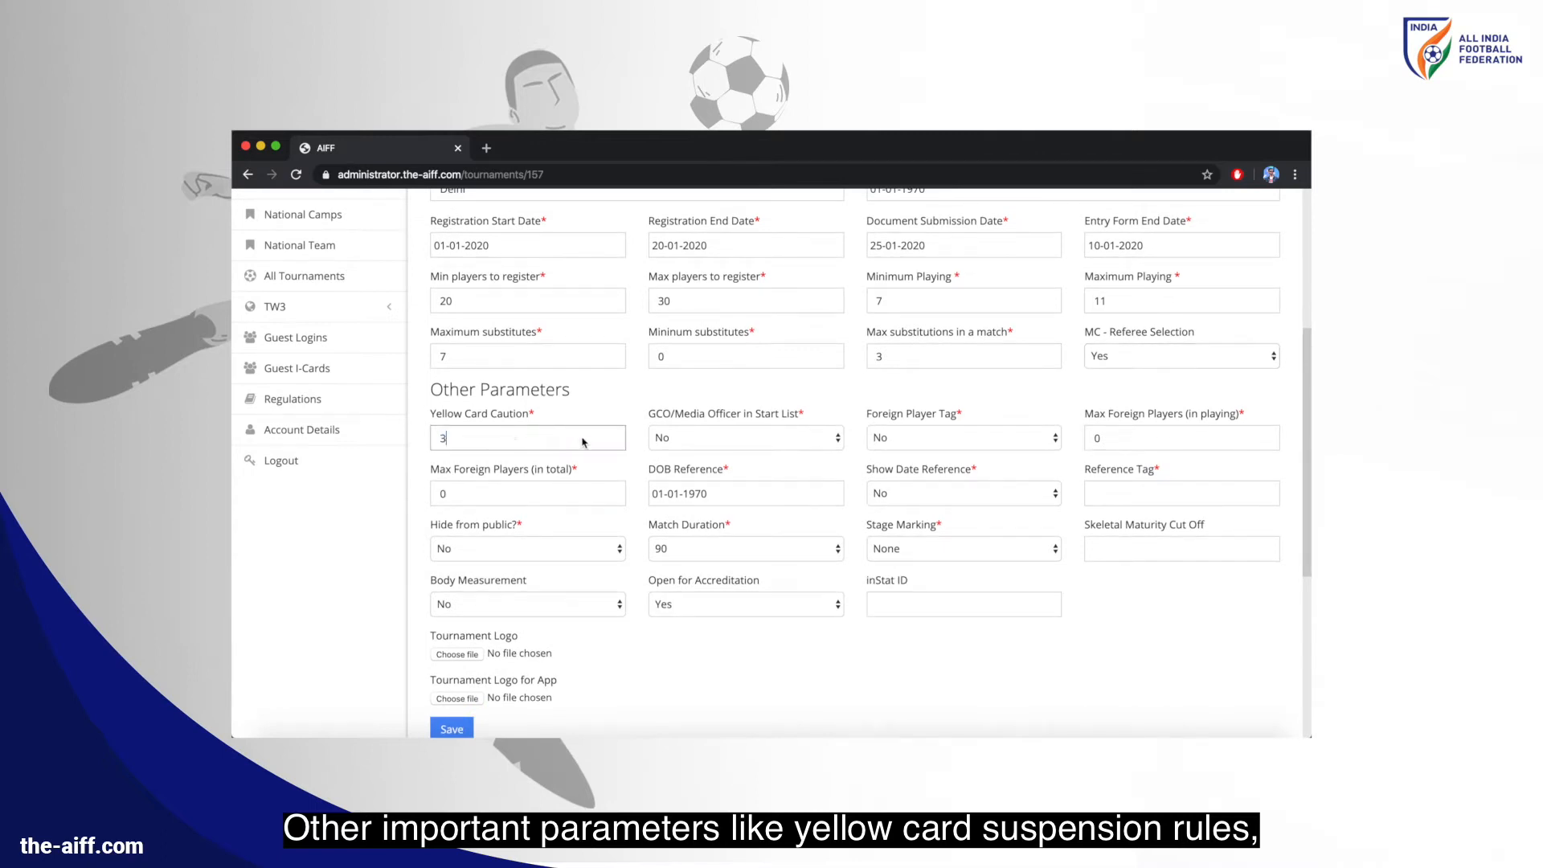
left_click(680, 440)
left_click(787, 458)
left_click(896, 440)
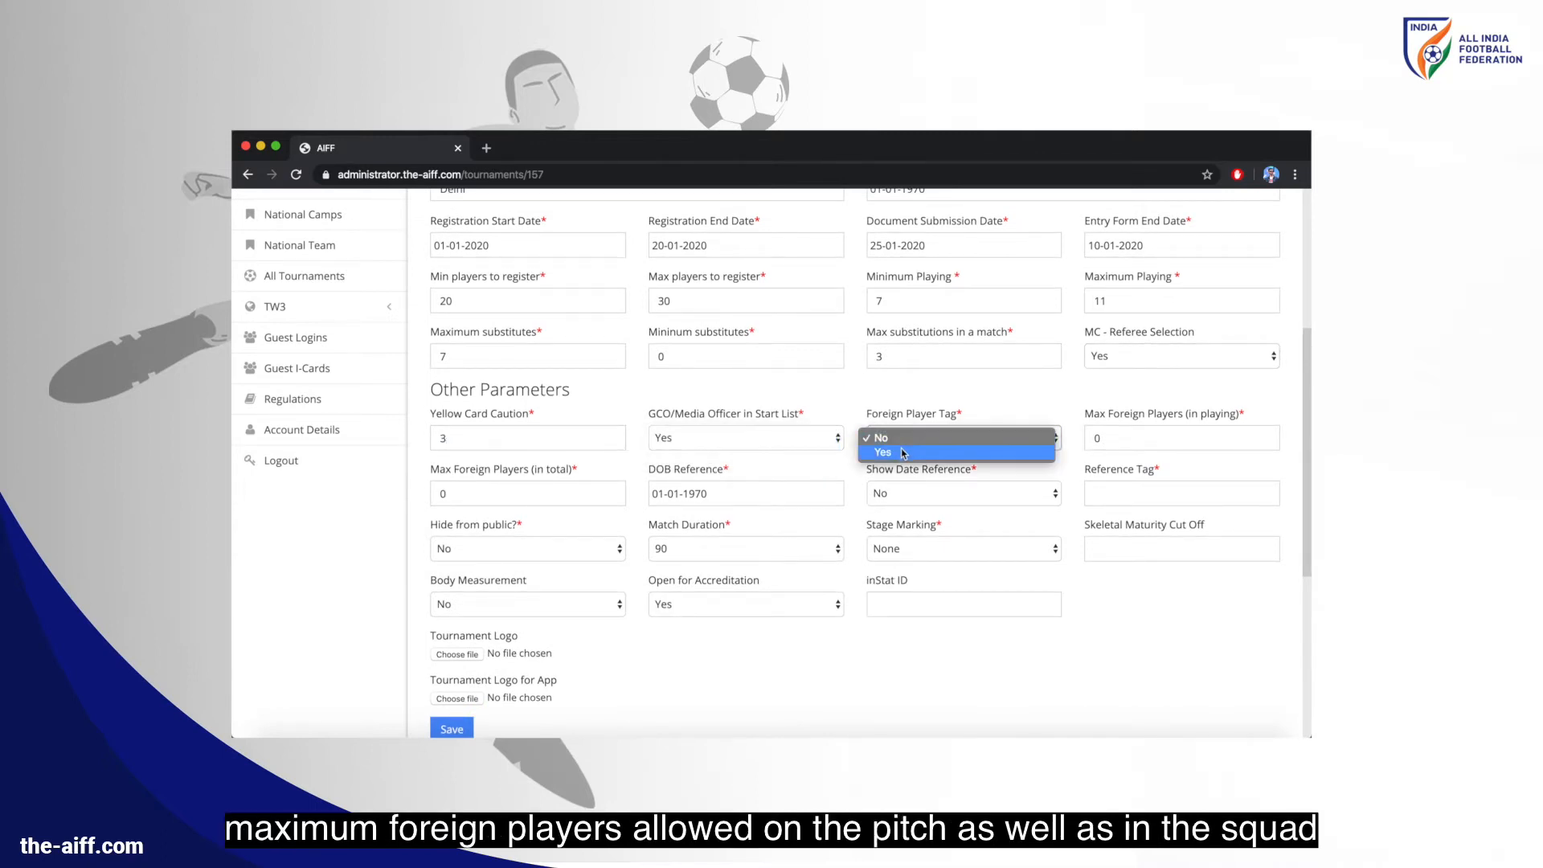
left_click(924, 451)
Limit foreign players to 4 in playing and 7 in total
left_click(1109, 438)
double_click(1110, 438)
type("4")
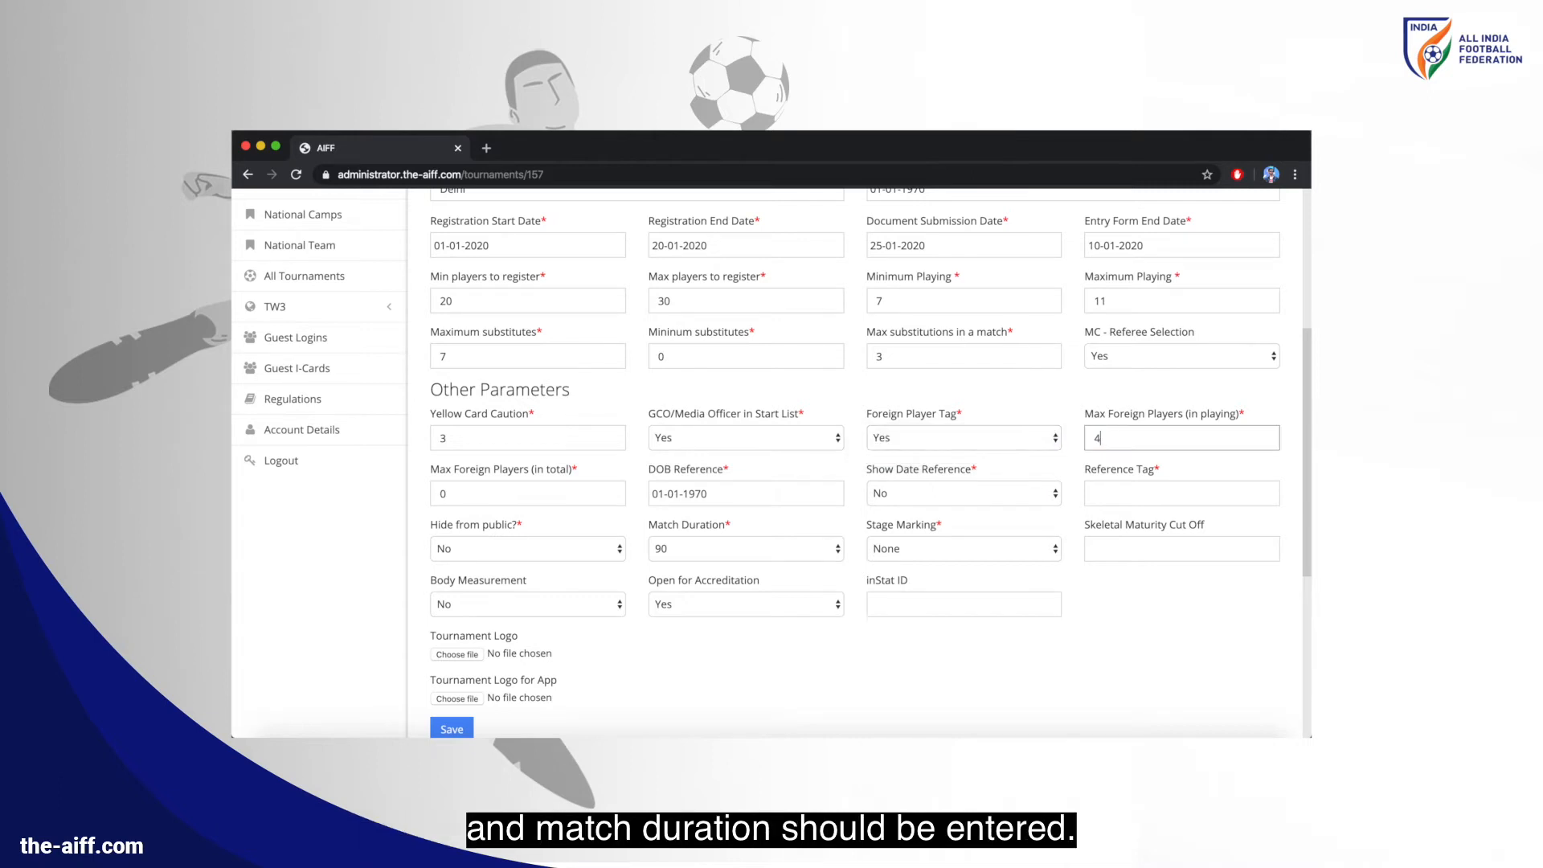
double_click(563, 492)
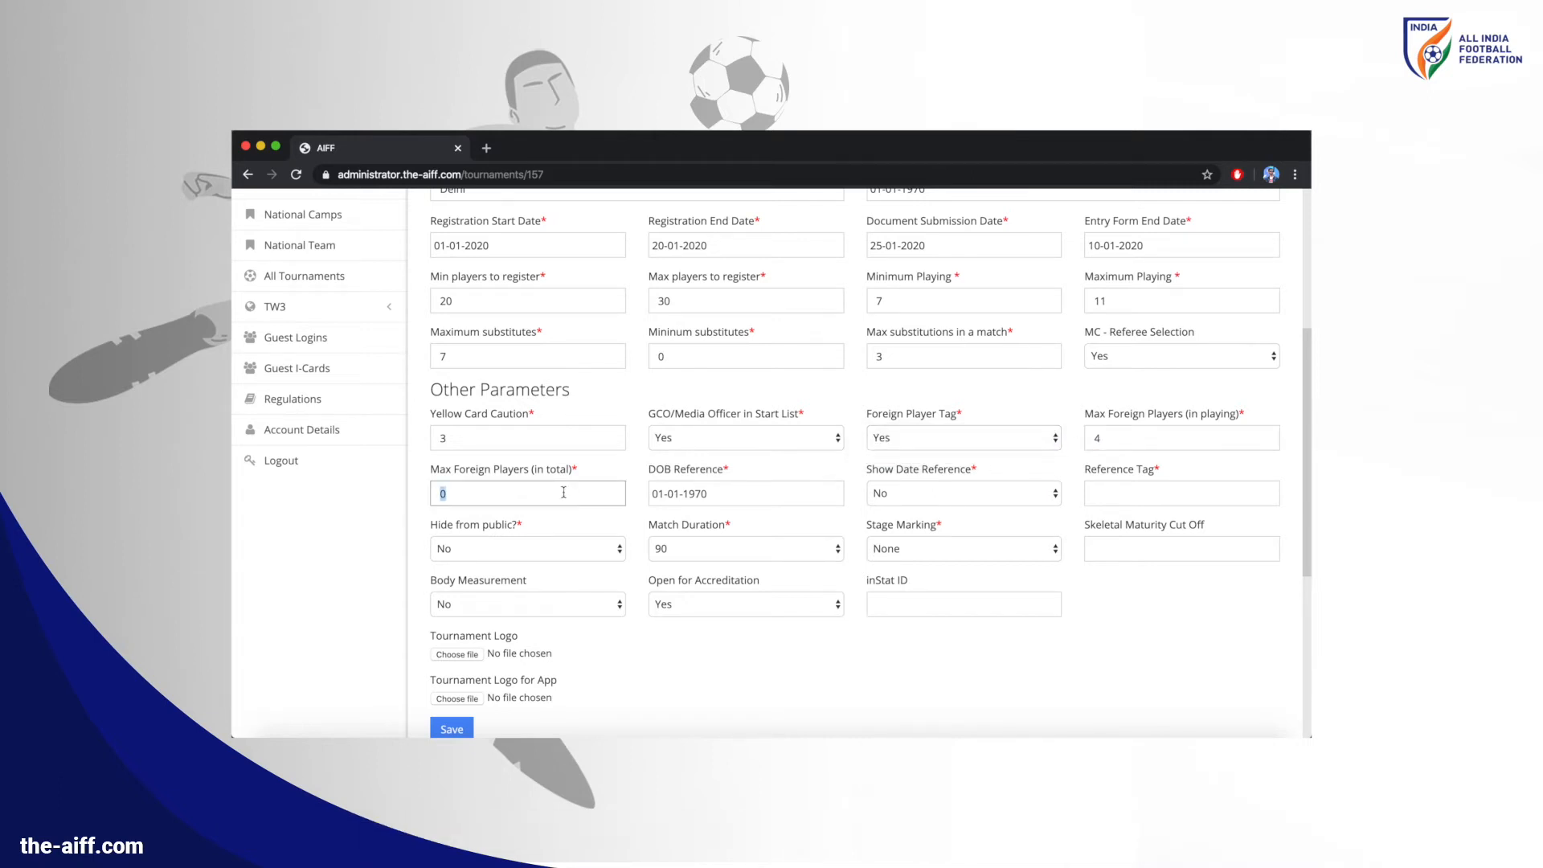
type("7")
Set the DOB reference date to 01-01-1998
left_click(679, 494)
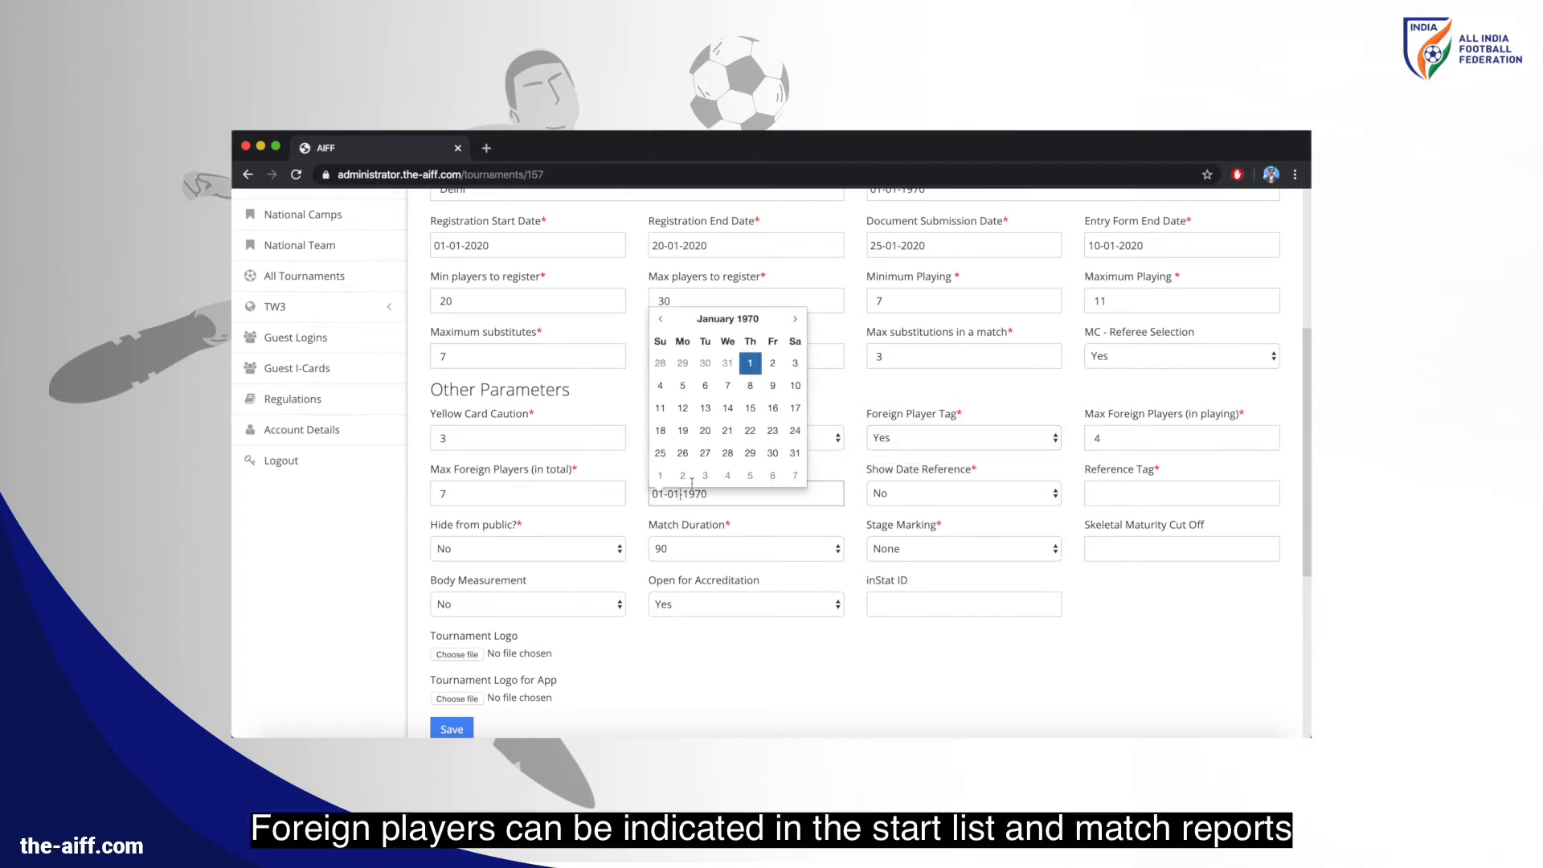
left_click(750, 320)
left_click(751, 338)
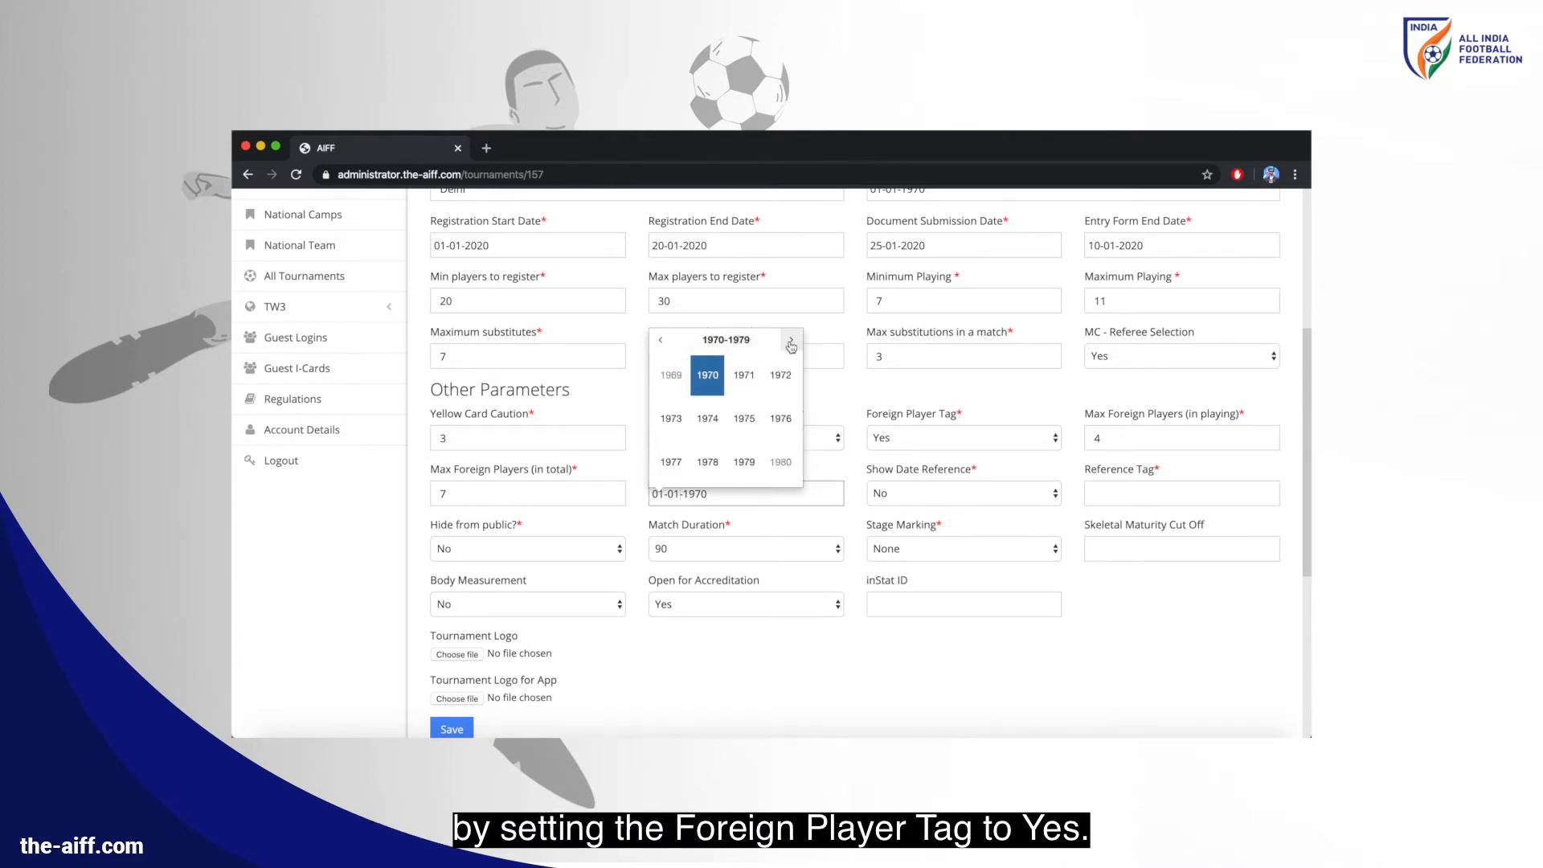
left_click(790, 340)
left_click(790, 342)
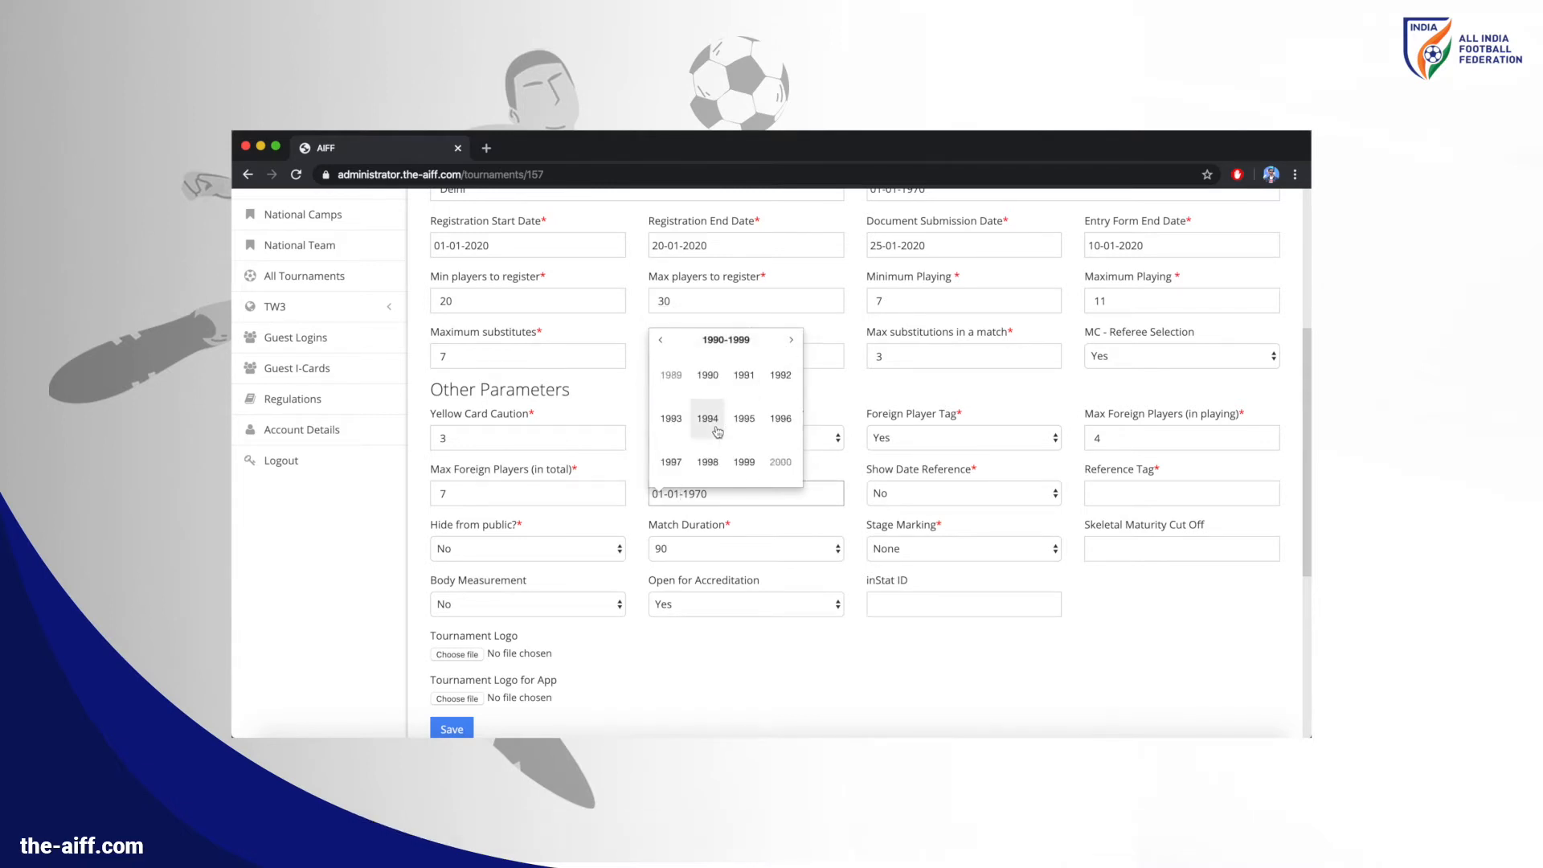
left_click(696, 460)
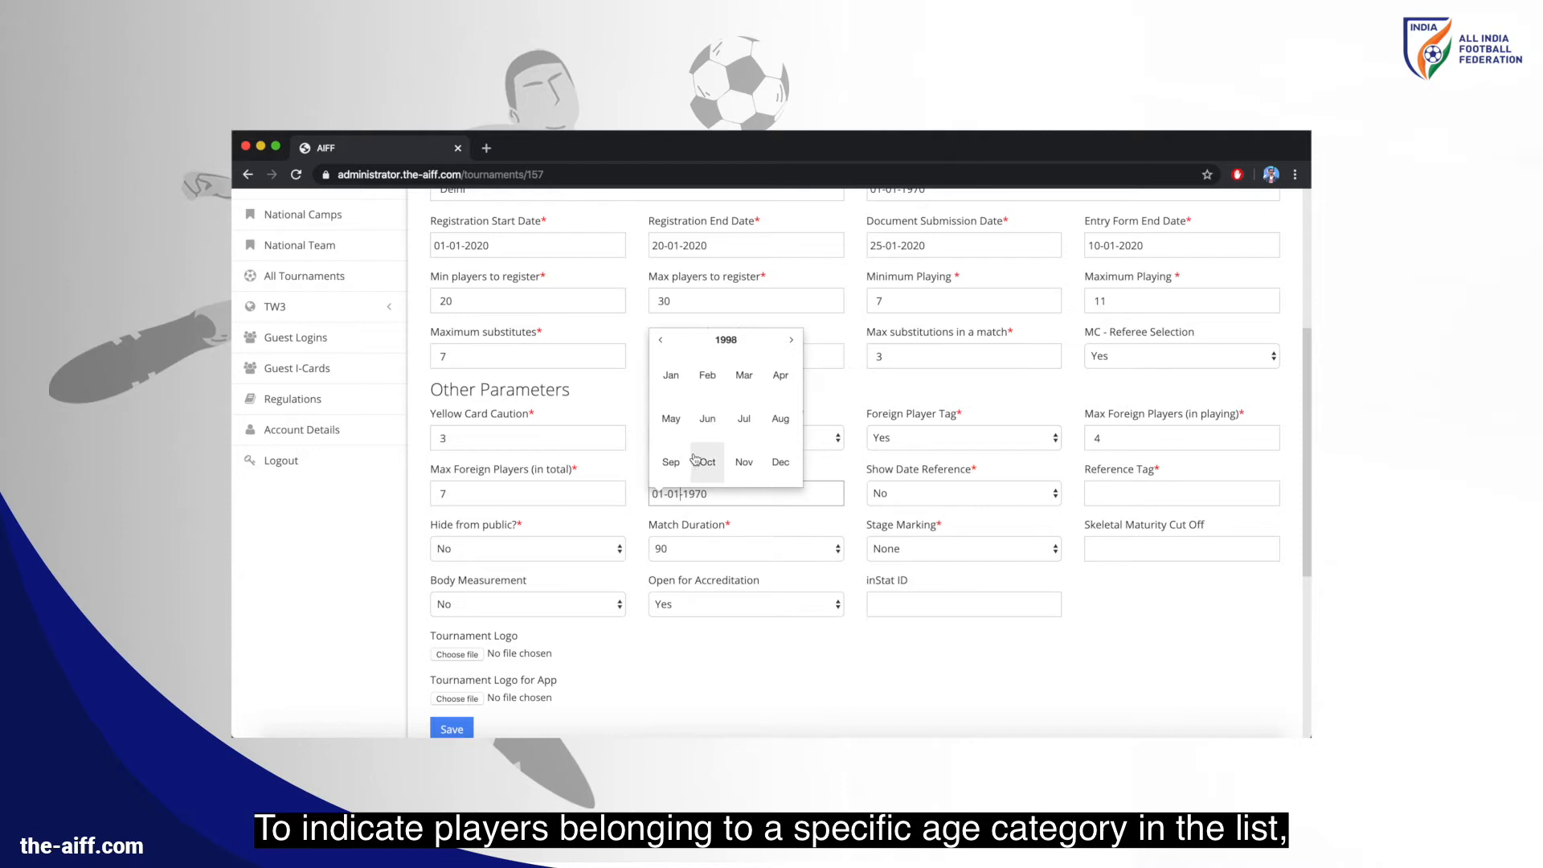
left_click(670, 375)
left_click(750, 363)
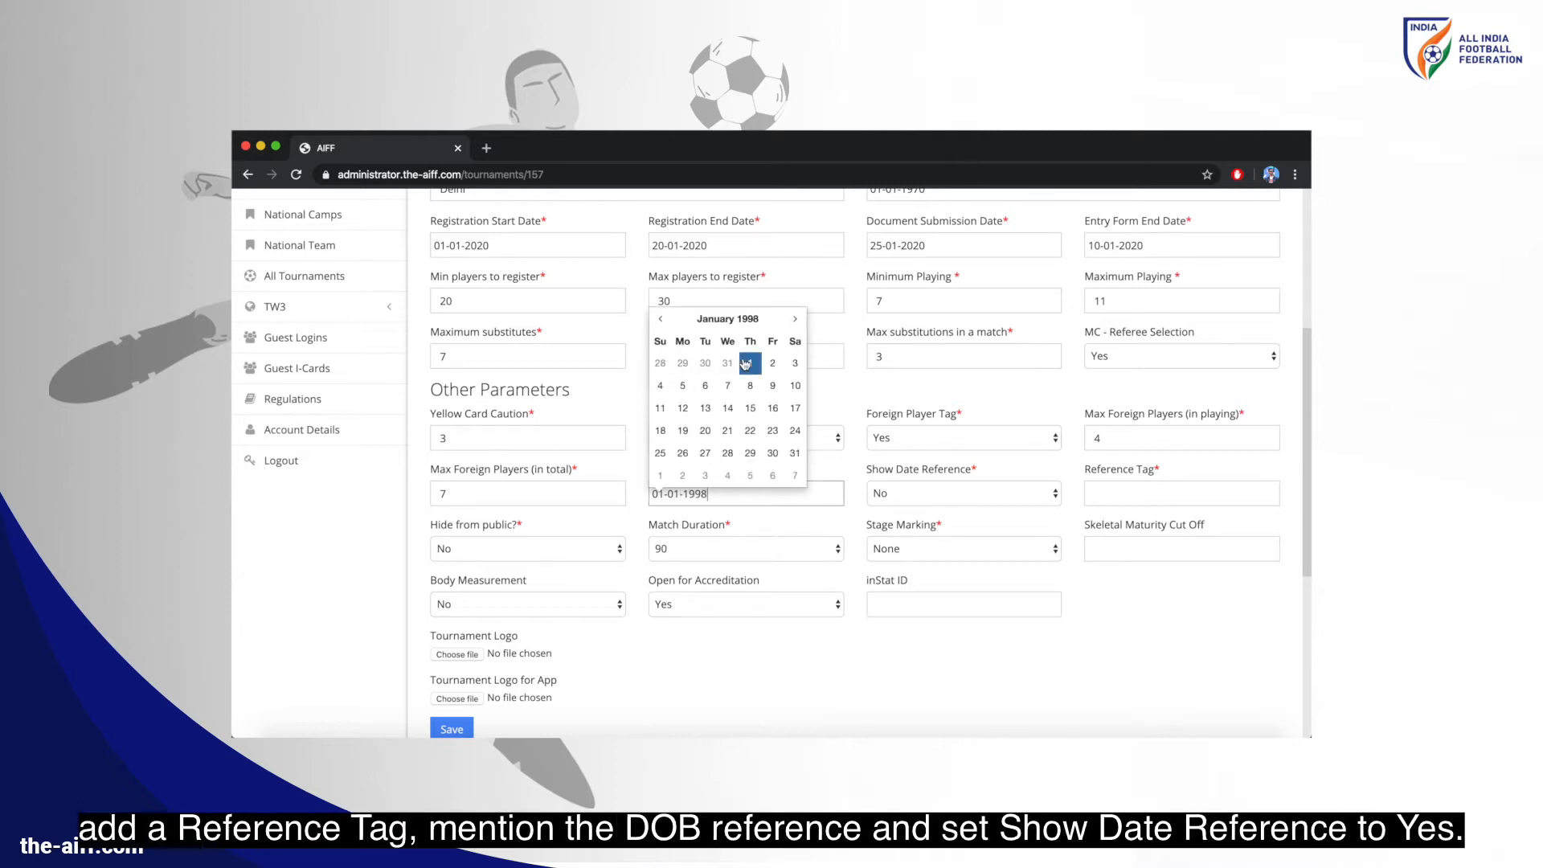
Turn show date reference on, enter reference tag 'U-22', and begin choosing a tournament logo
left_click(910, 494)
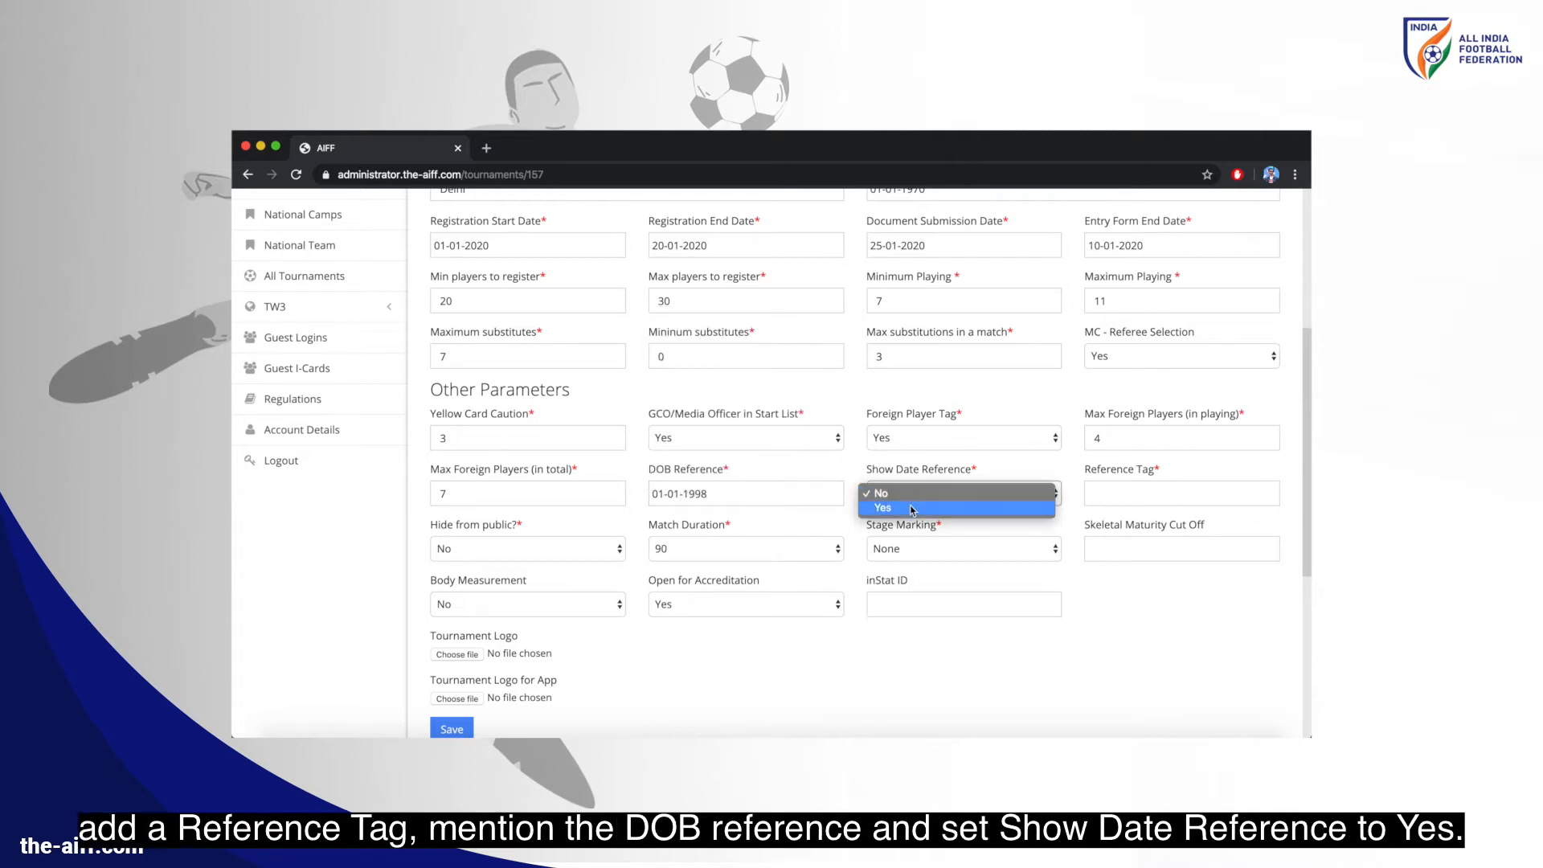
left_click(898, 507)
left_click(1125, 490)
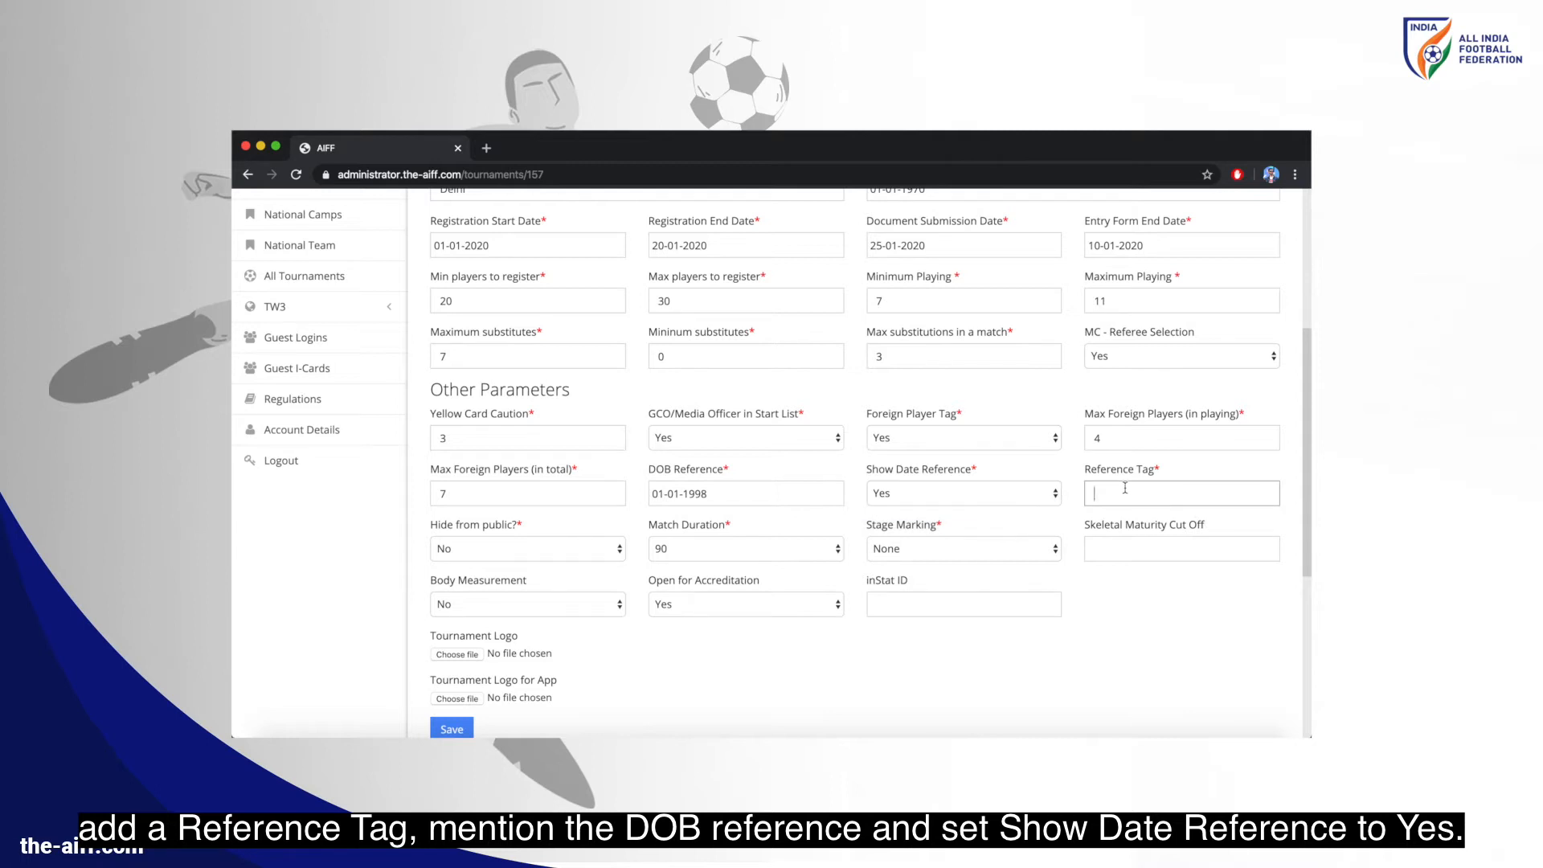
type("U-22")
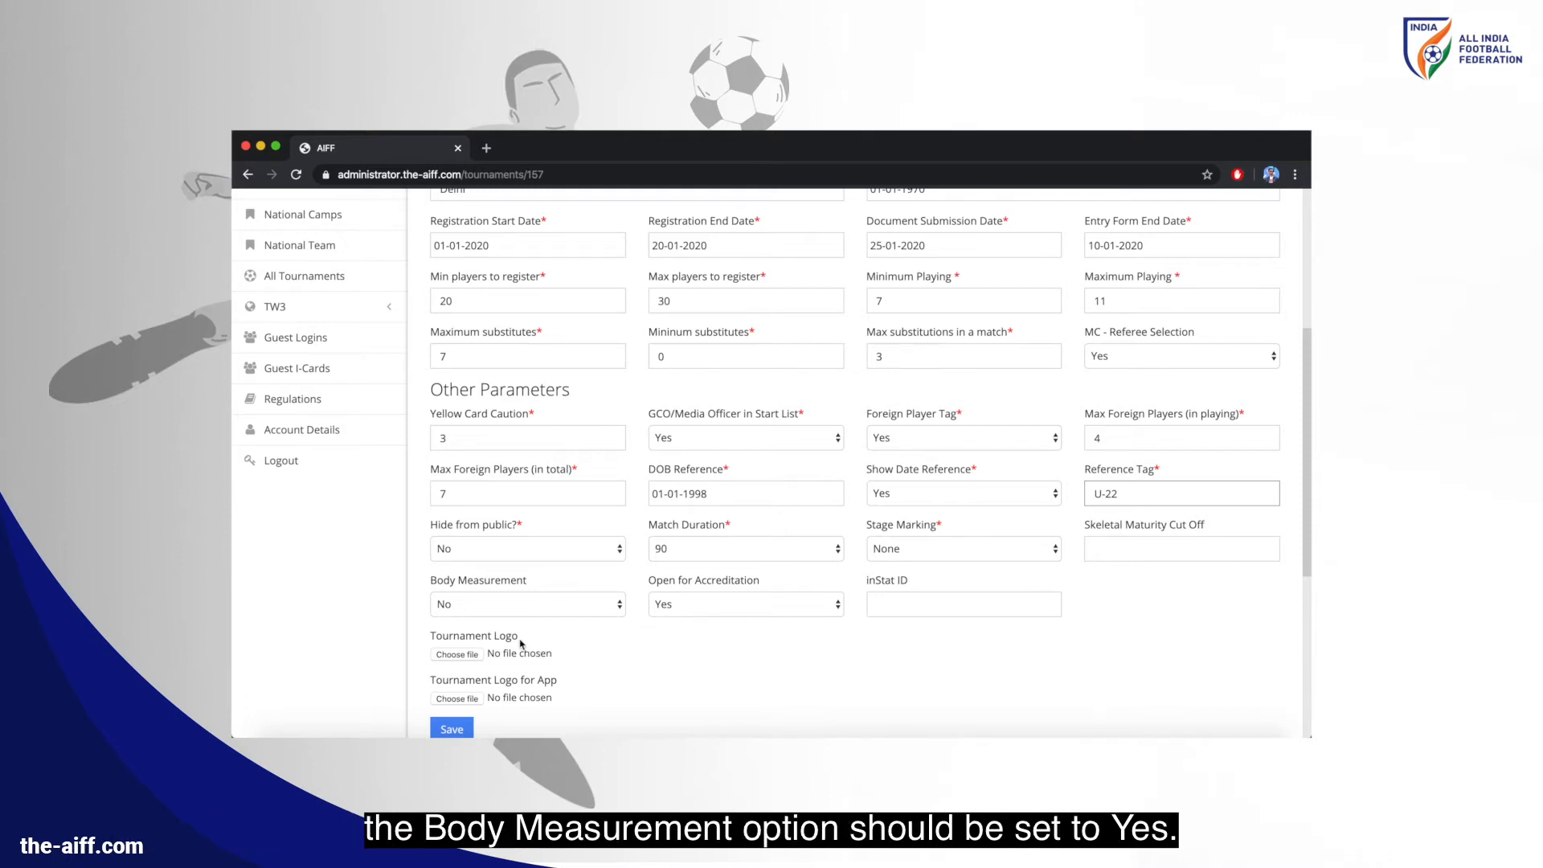
left_click(471, 655)
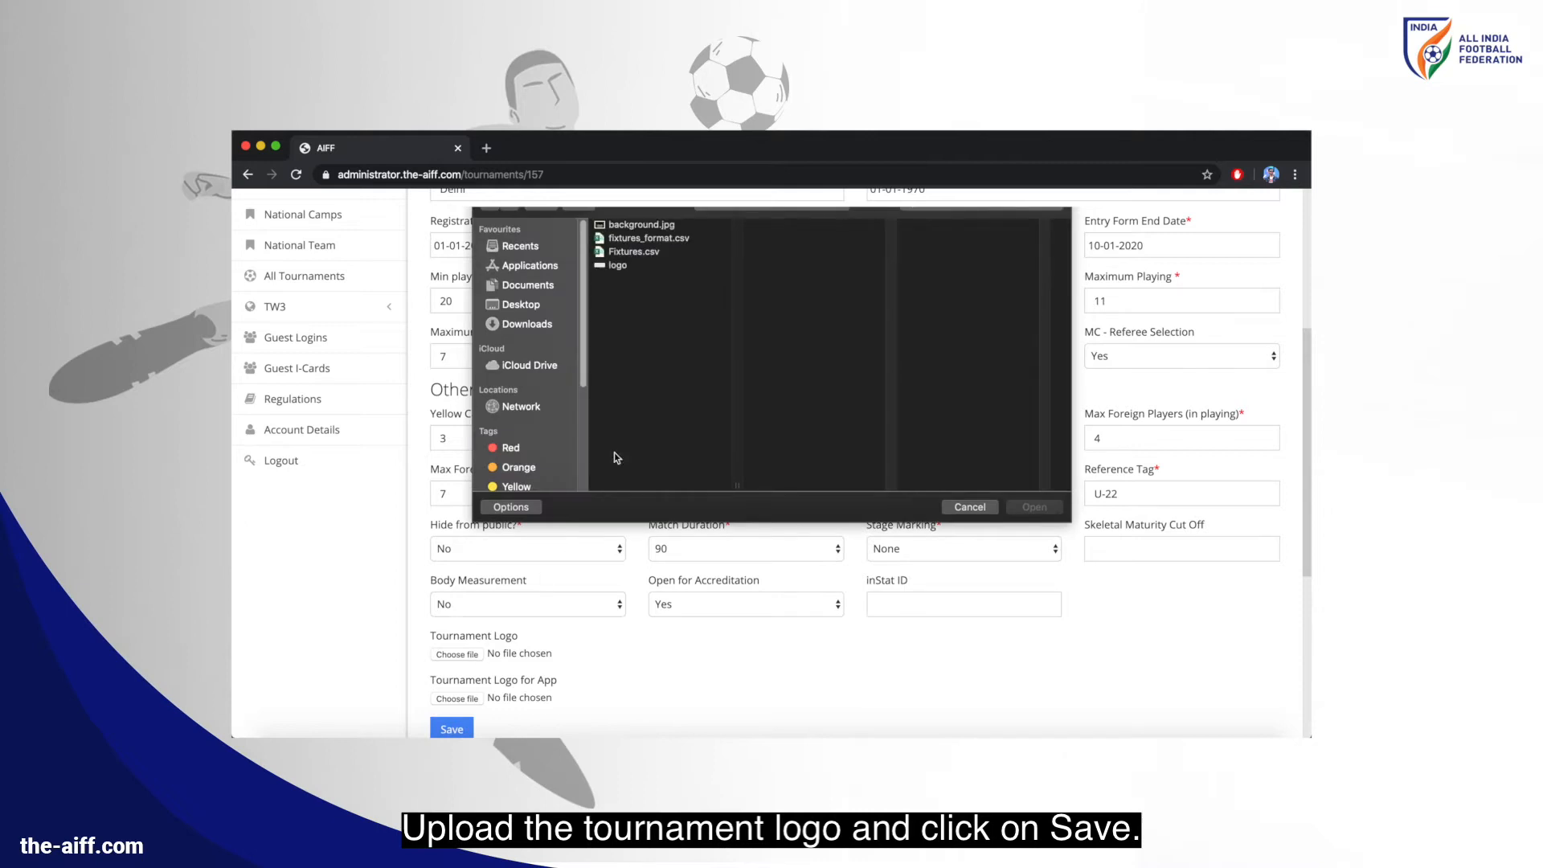
Use the logo file for both tournament logo and app logo, and save
double_click(630, 268)
scroll(563, 529, "down", 1)
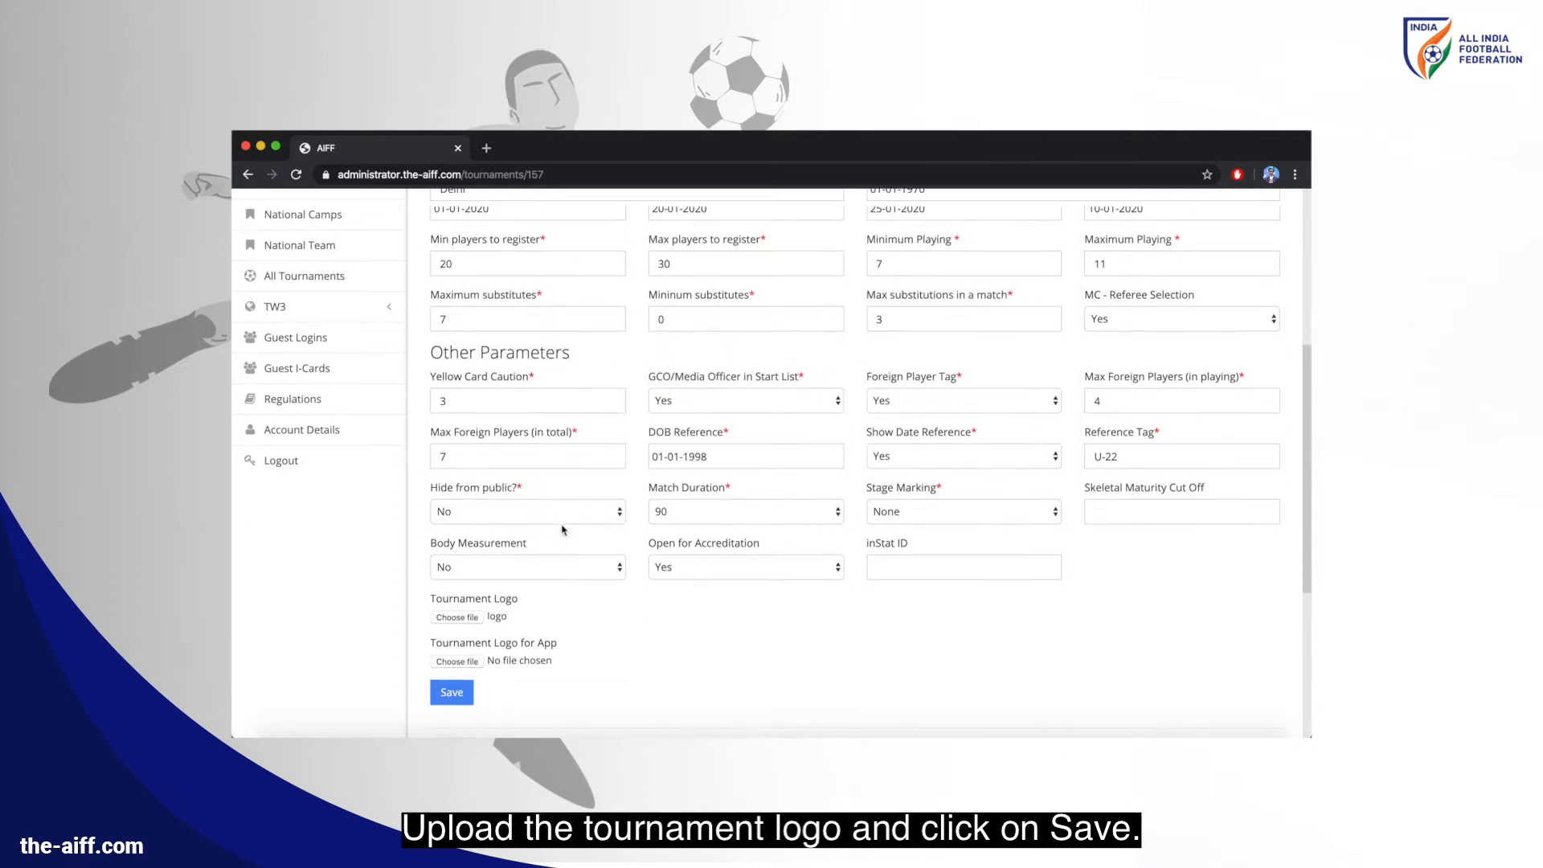
left_click(471, 662)
double_click(623, 276)
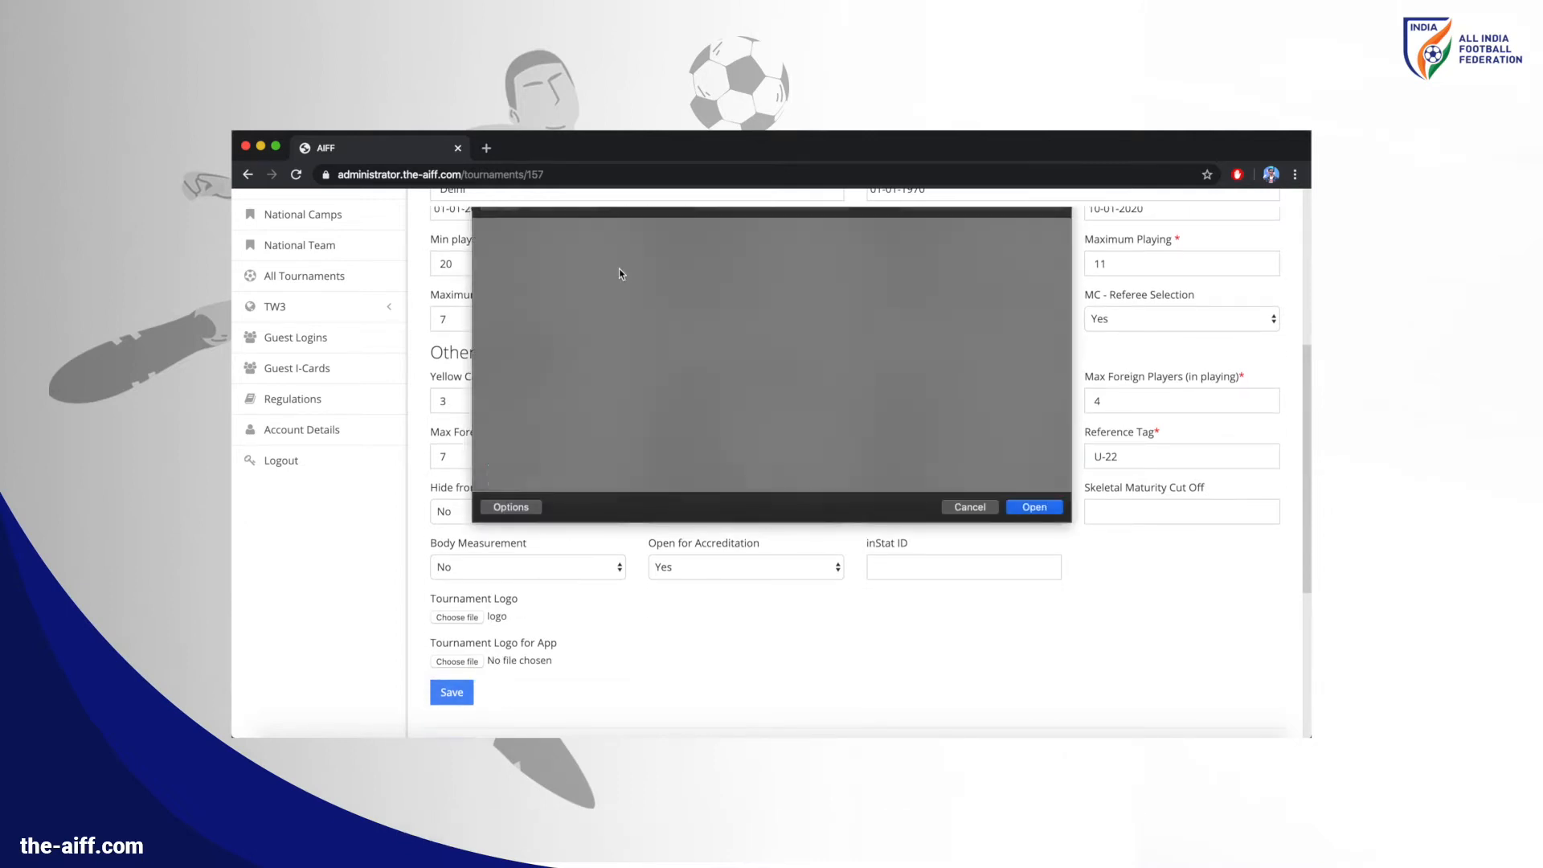
left_click(452, 692)
Set I-Card background and certificate image to background.jpg with Bottom Image format, and save
scroll(588, 511, "down", 10)
scroll(588, 510, "down", 2)
left_click(466, 533)
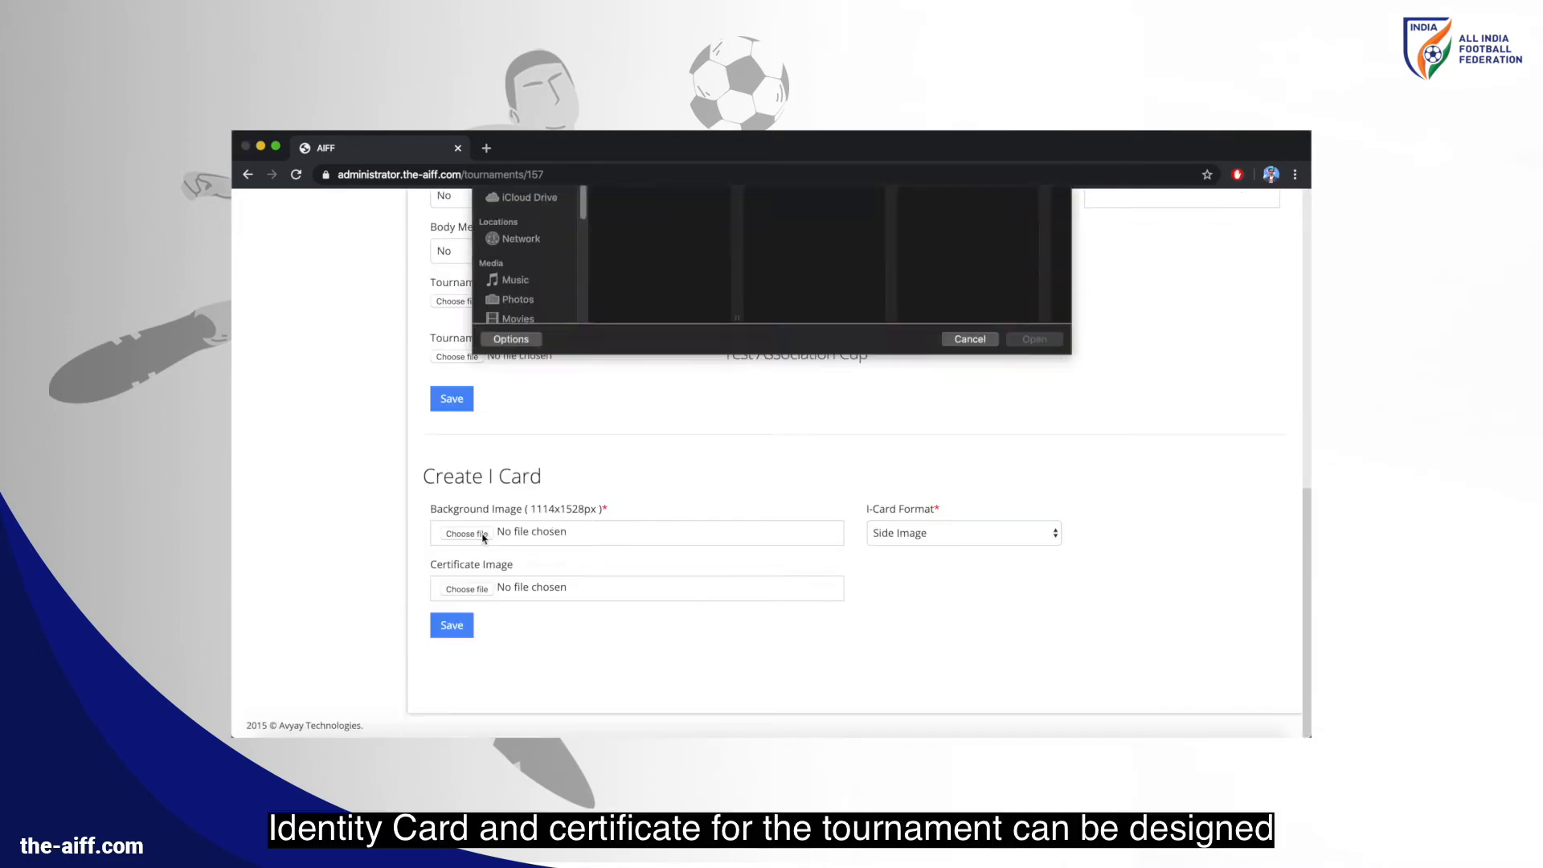
double_click(648, 226)
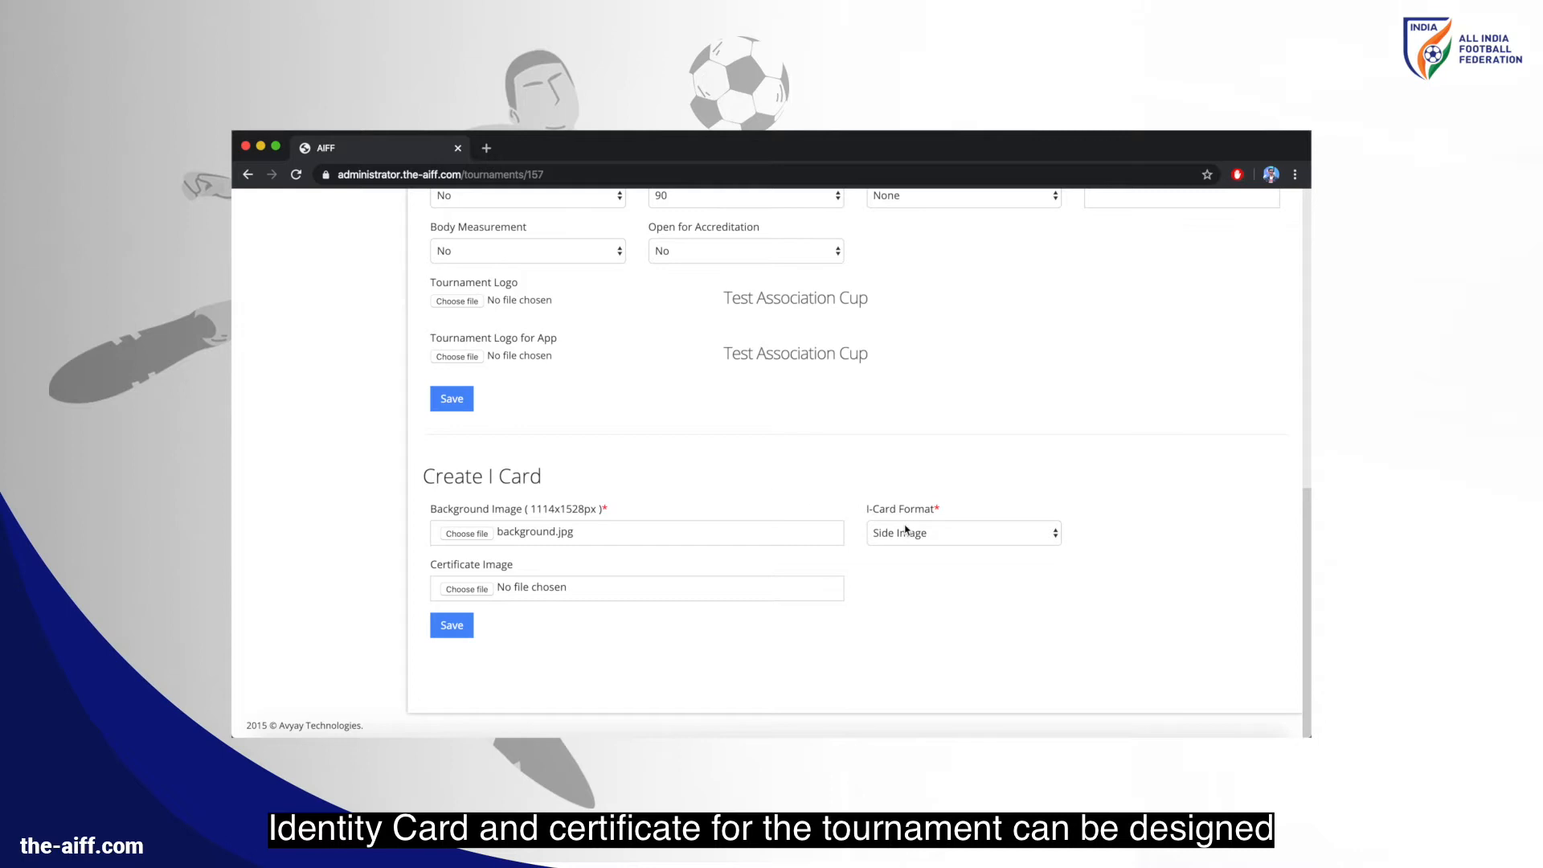
left_click(909, 531)
left_click(908, 547)
left_click(468, 589)
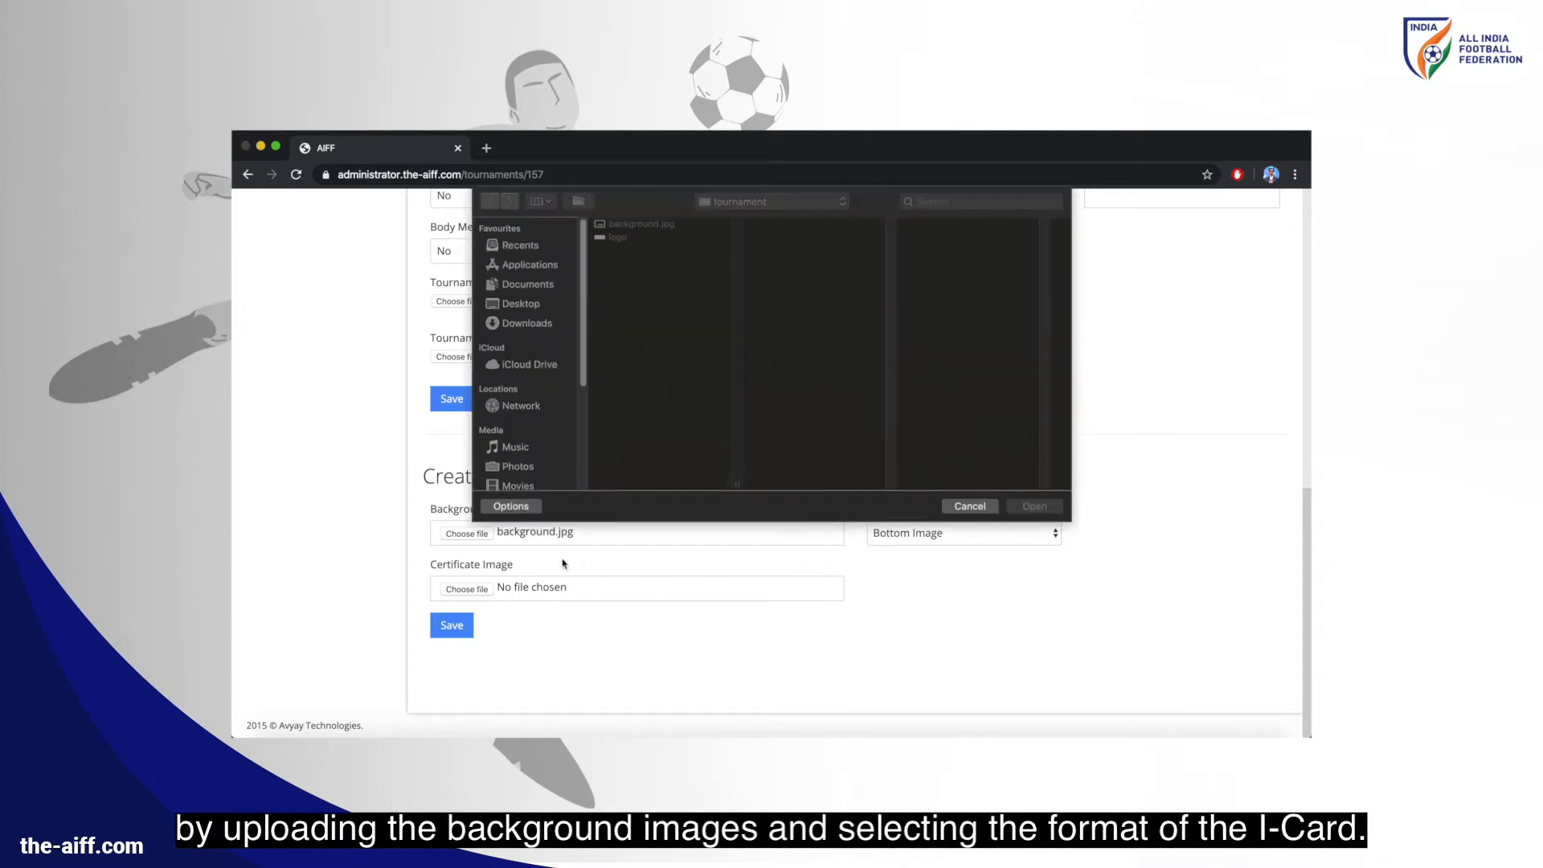
double_click(646, 229)
left_click(453, 628)
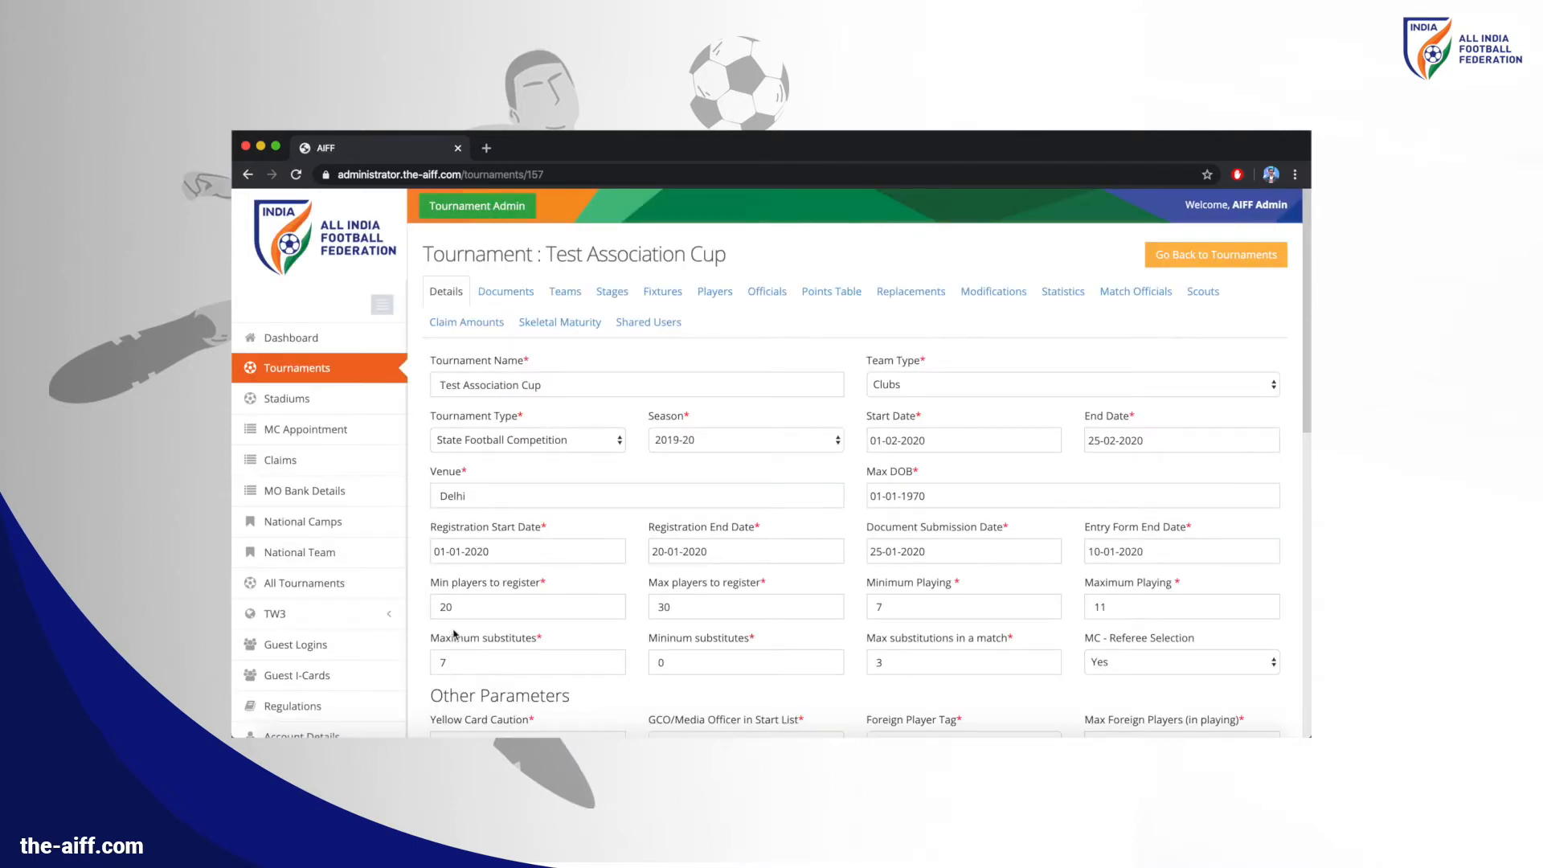
On the Documents page, add Player Document Type 1 as a File document allowing PDF
left_click(525, 298)
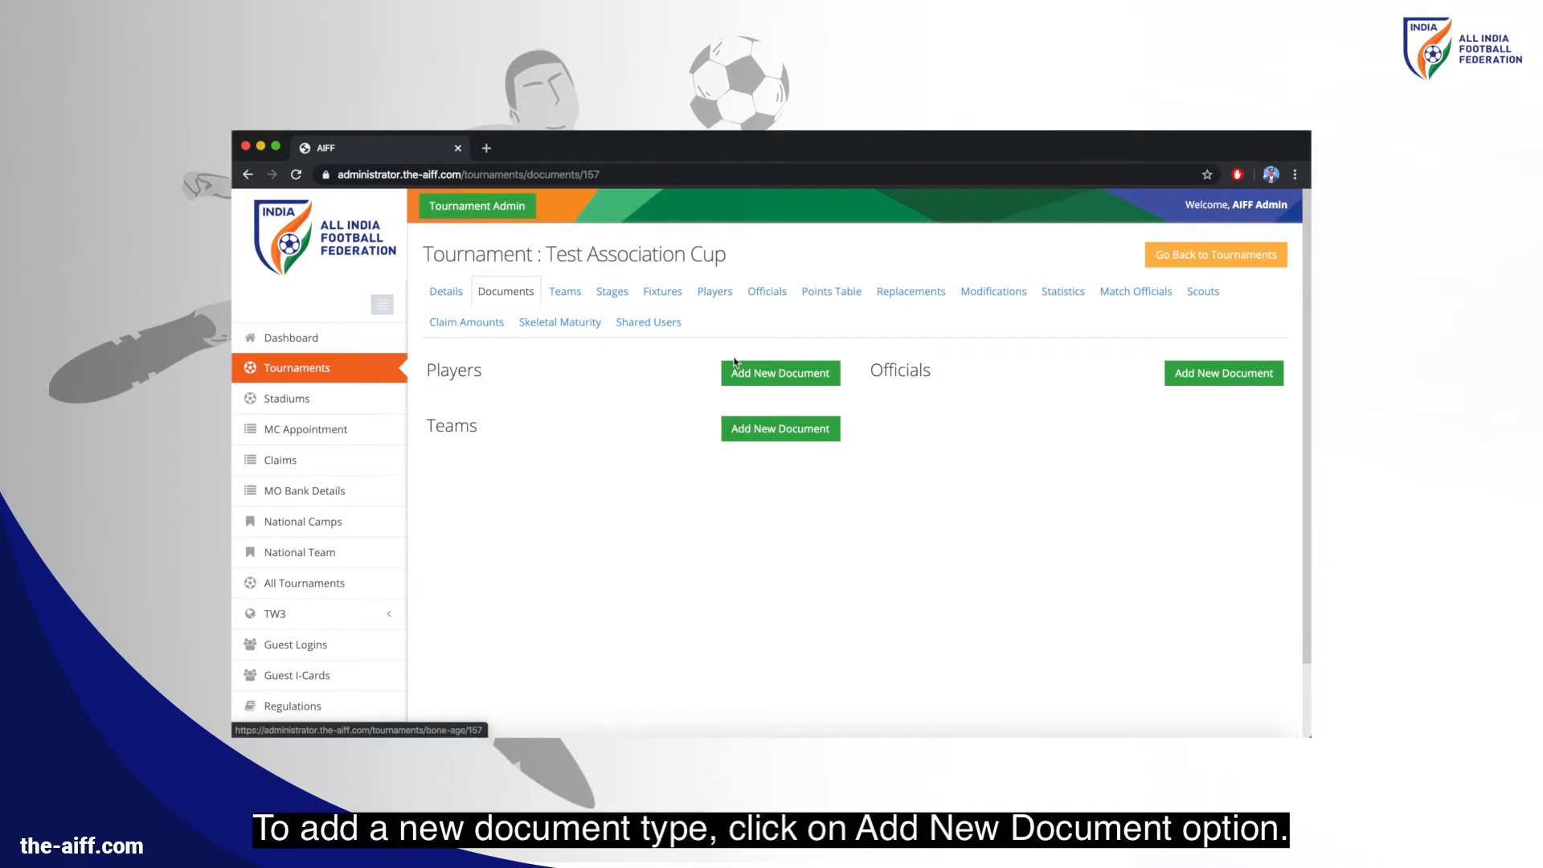
left_click(765, 373)
left_click(609, 301)
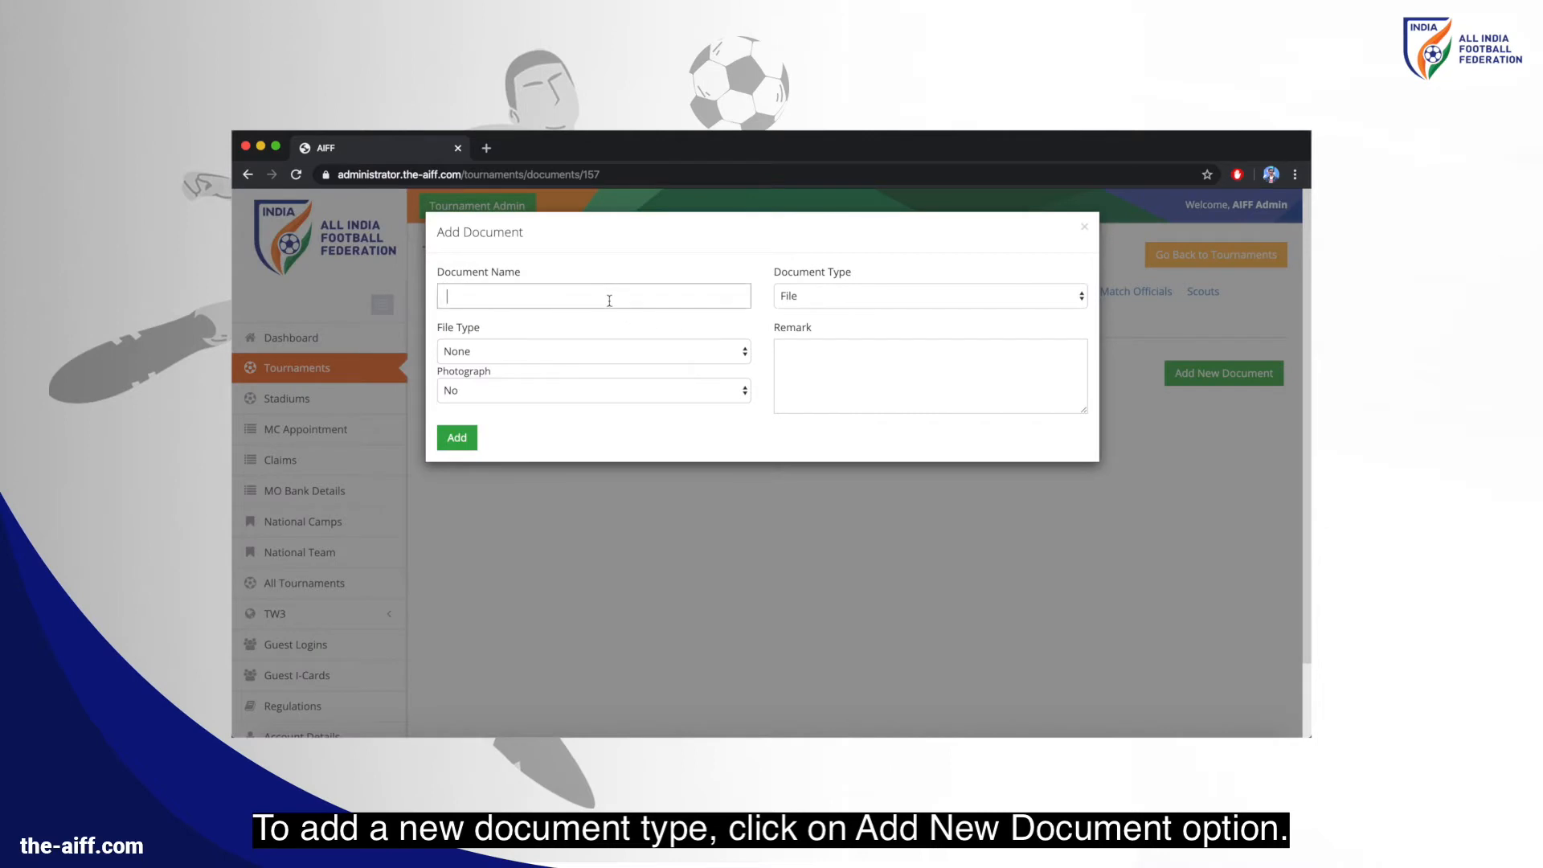
type("Player Docu")
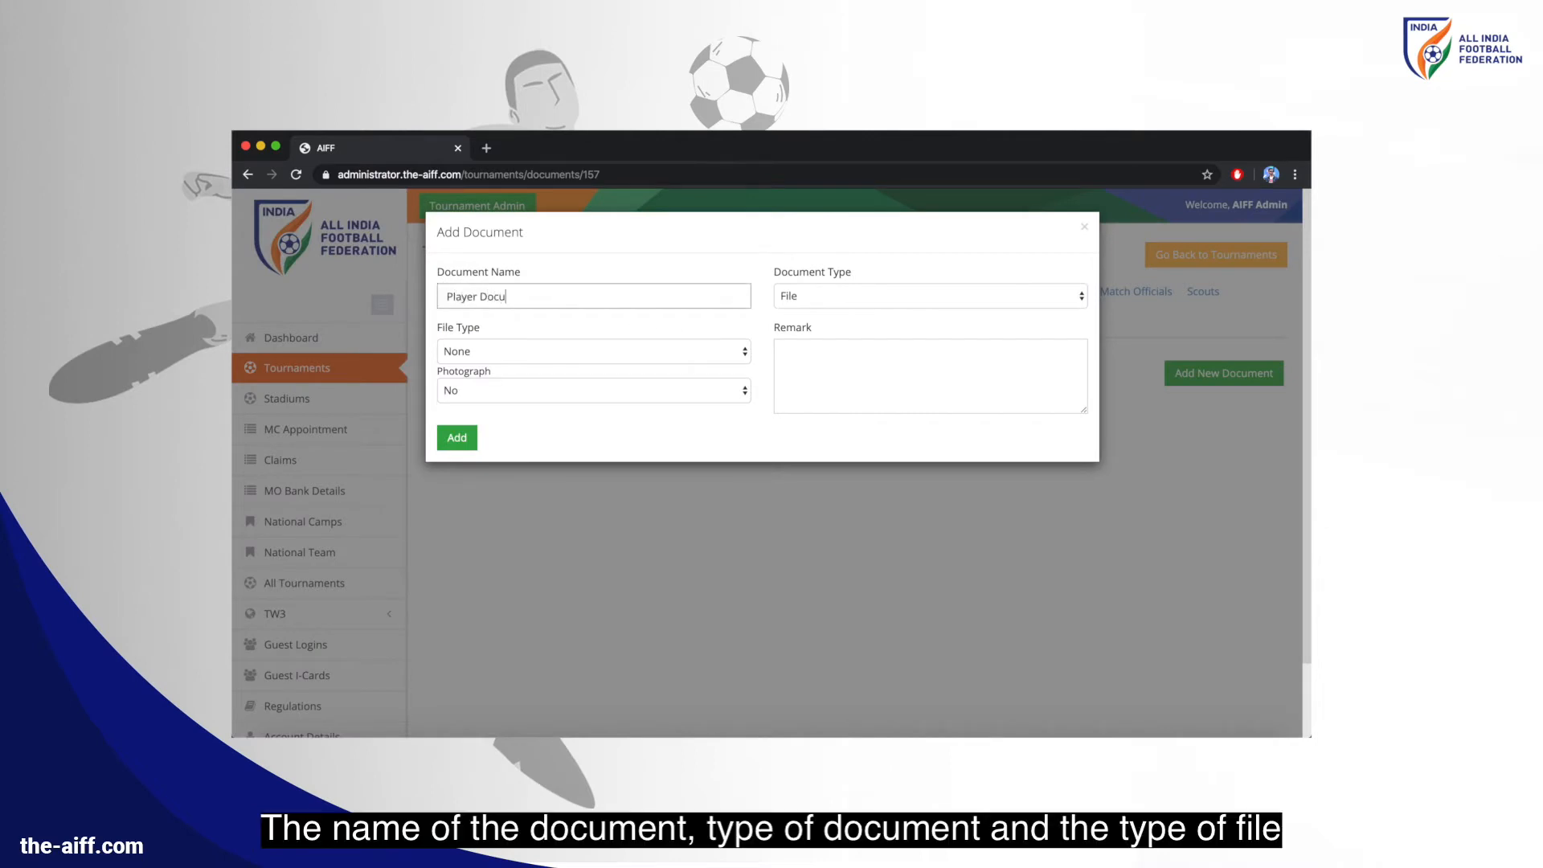
type("ment Ty")
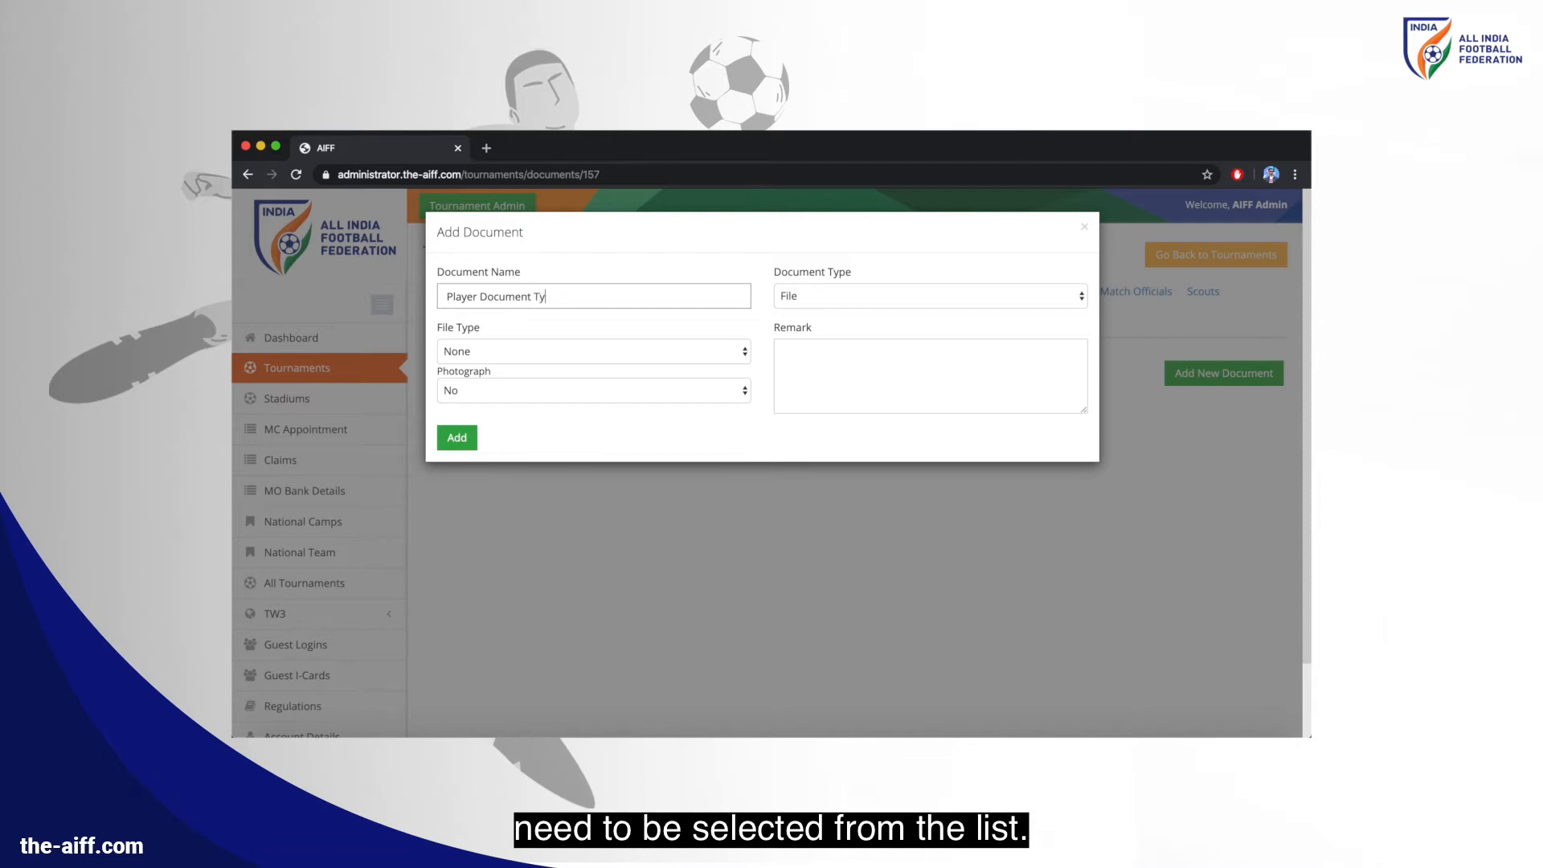
type("pe 1")
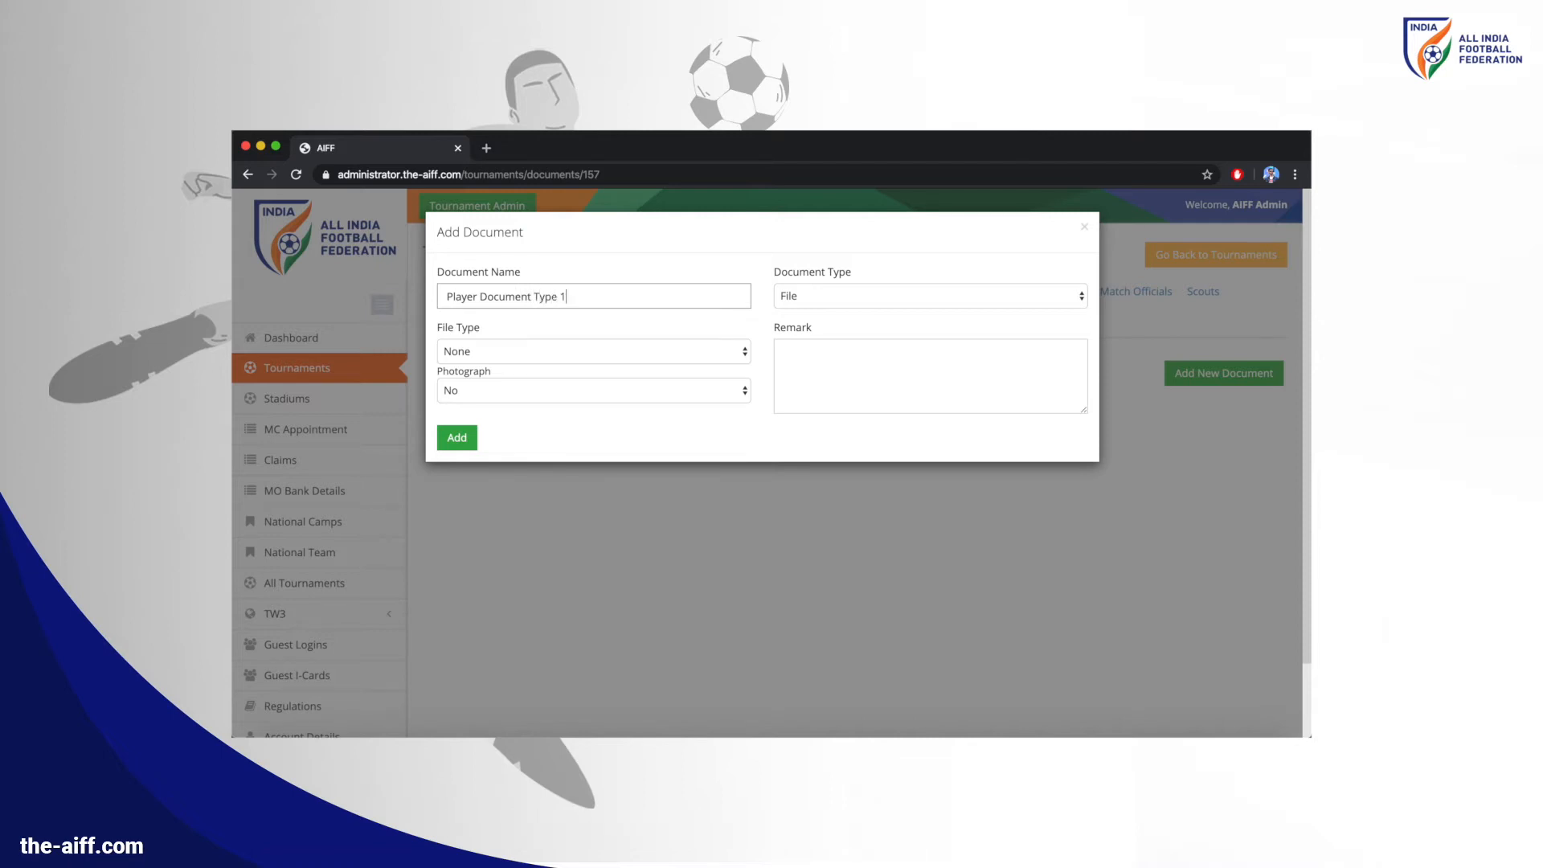
left_click(815, 296)
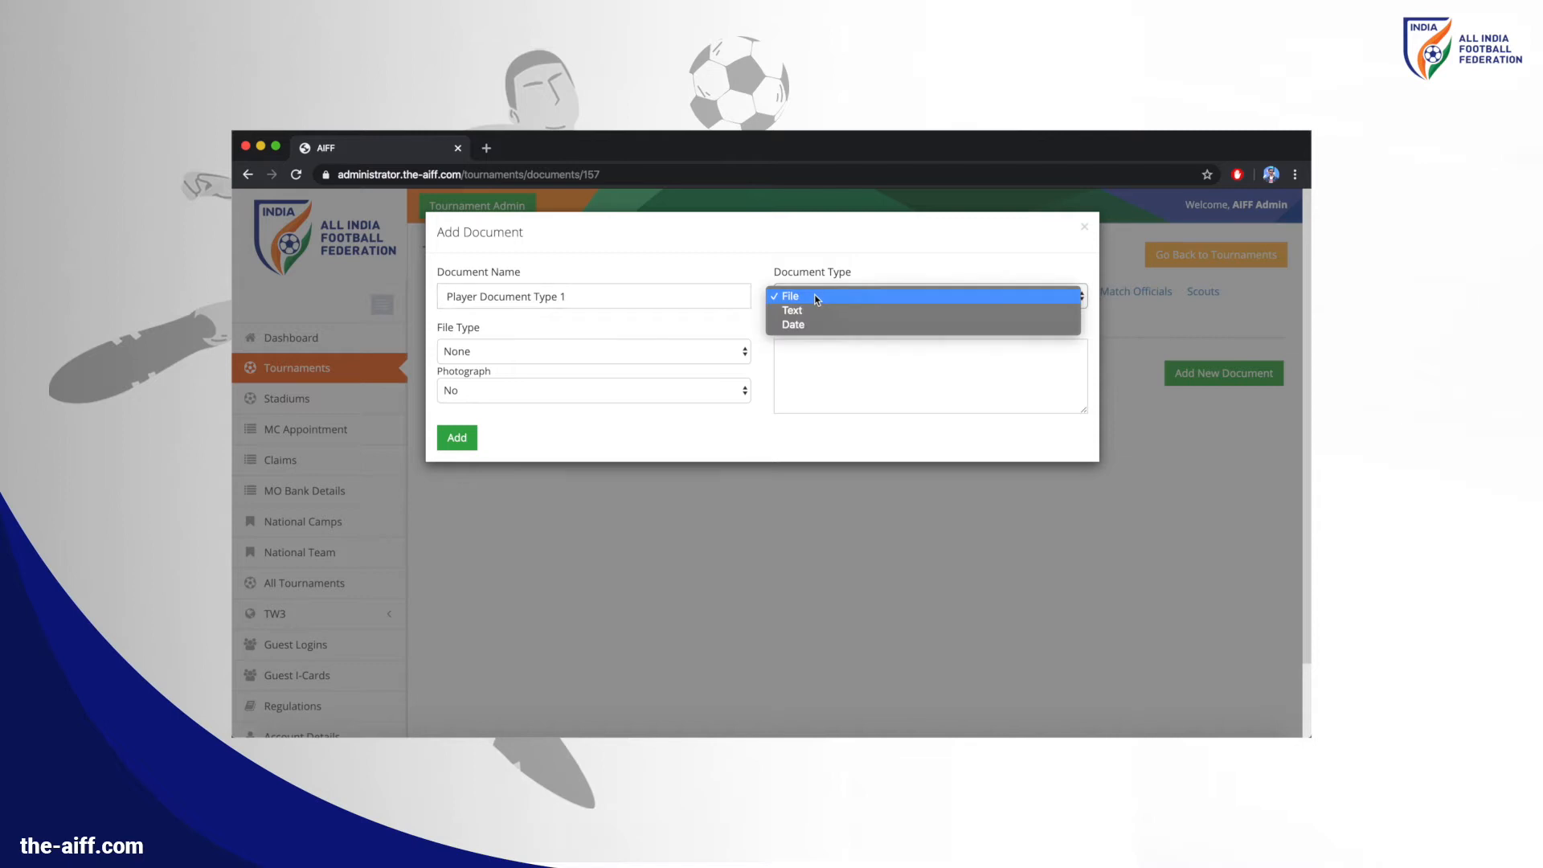
left_click(815, 296)
left_click(636, 349)
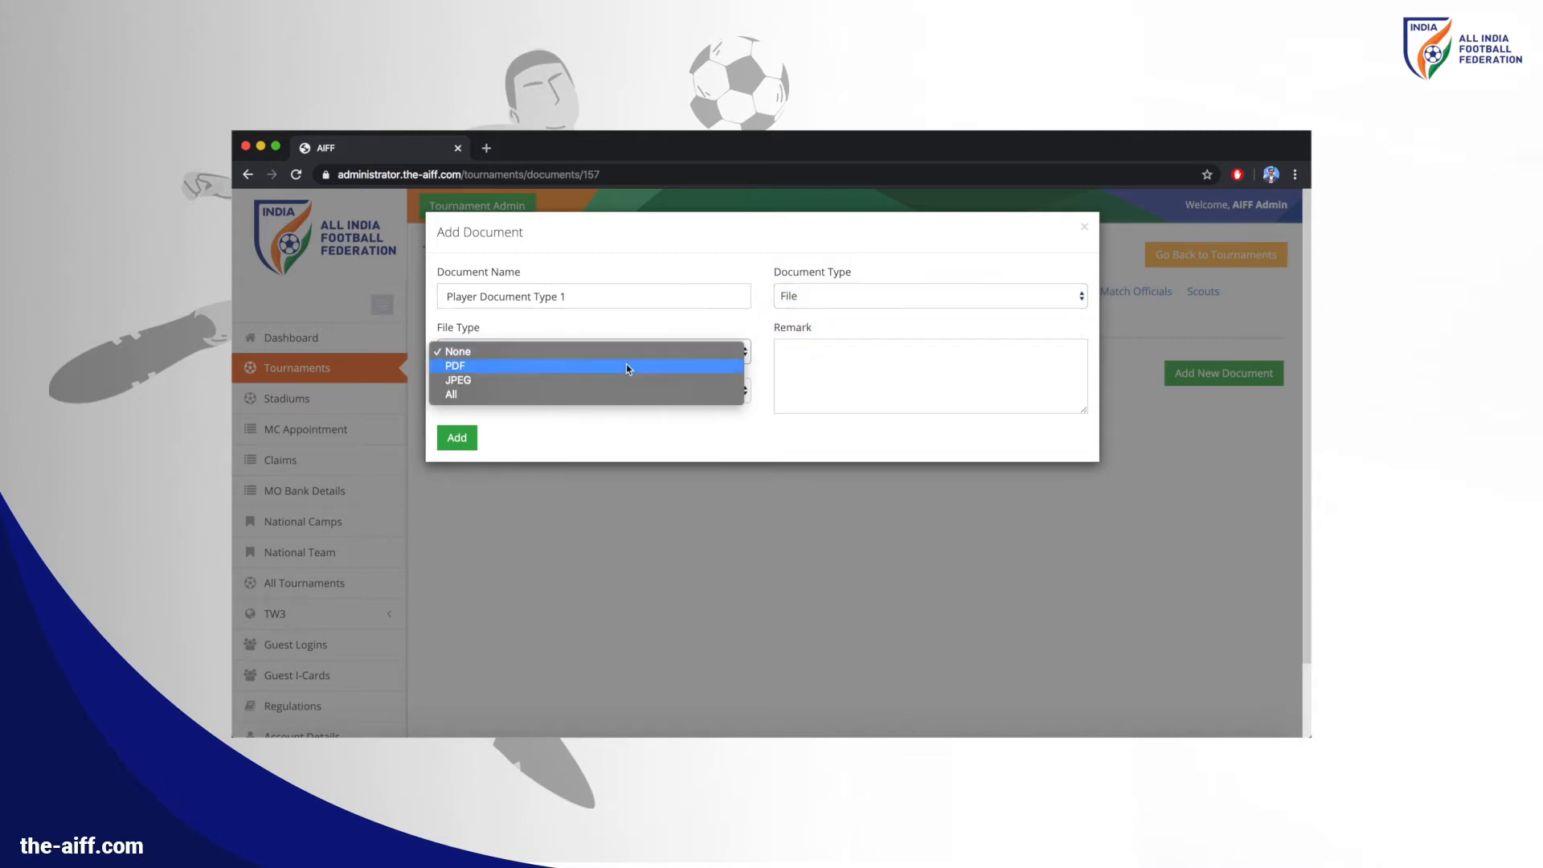
key("Escape")
left_click(459, 438)
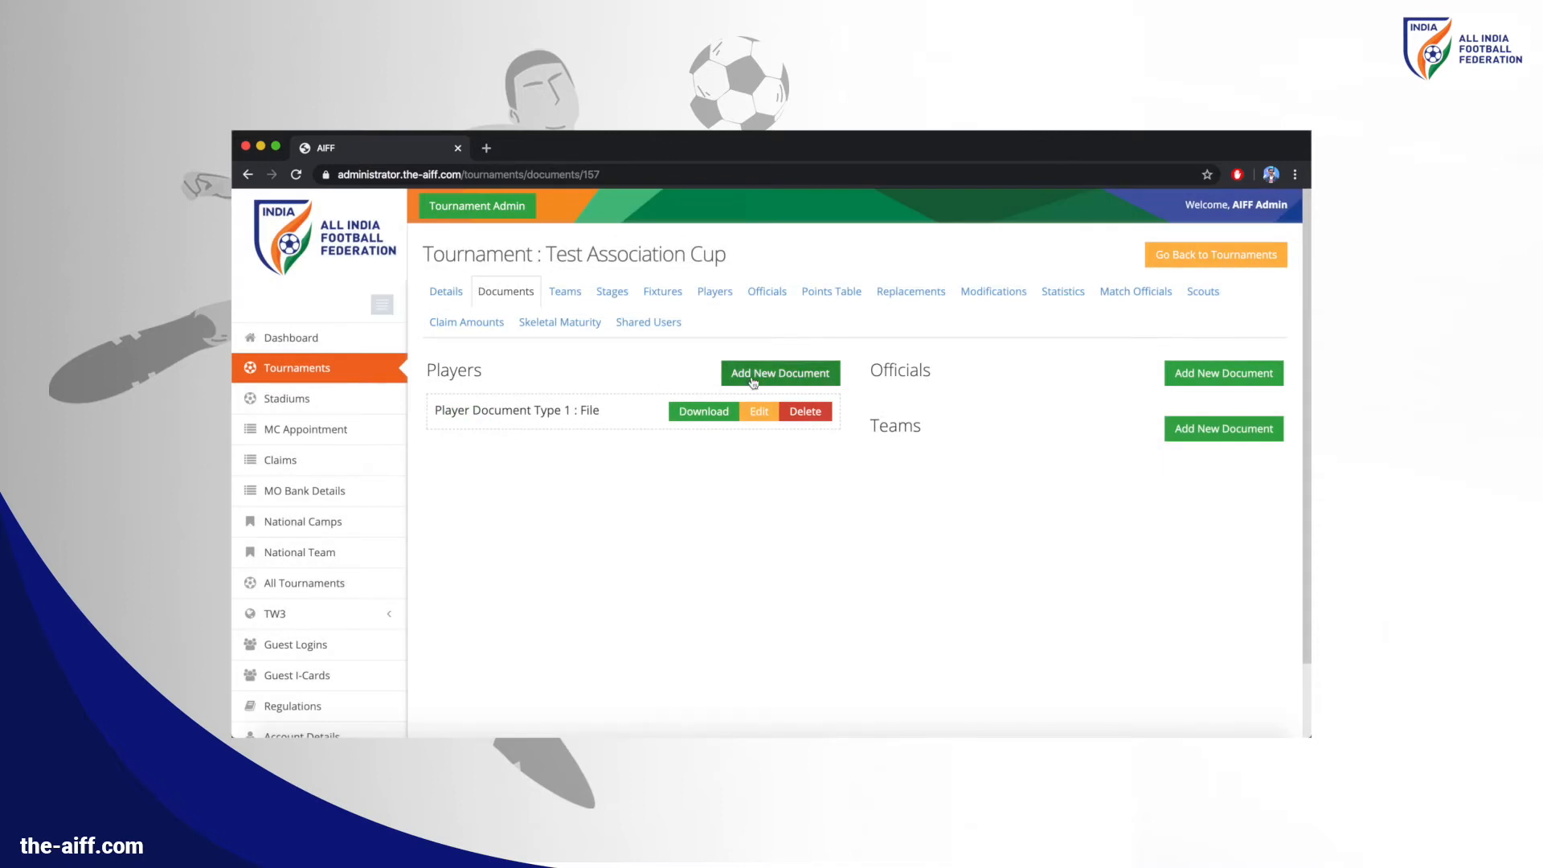
Add Player Document Type 2 as a File allowing JPEG, marked as a photograph
left_click(773, 373)
left_click(618, 296)
type("Player Document Type 2")
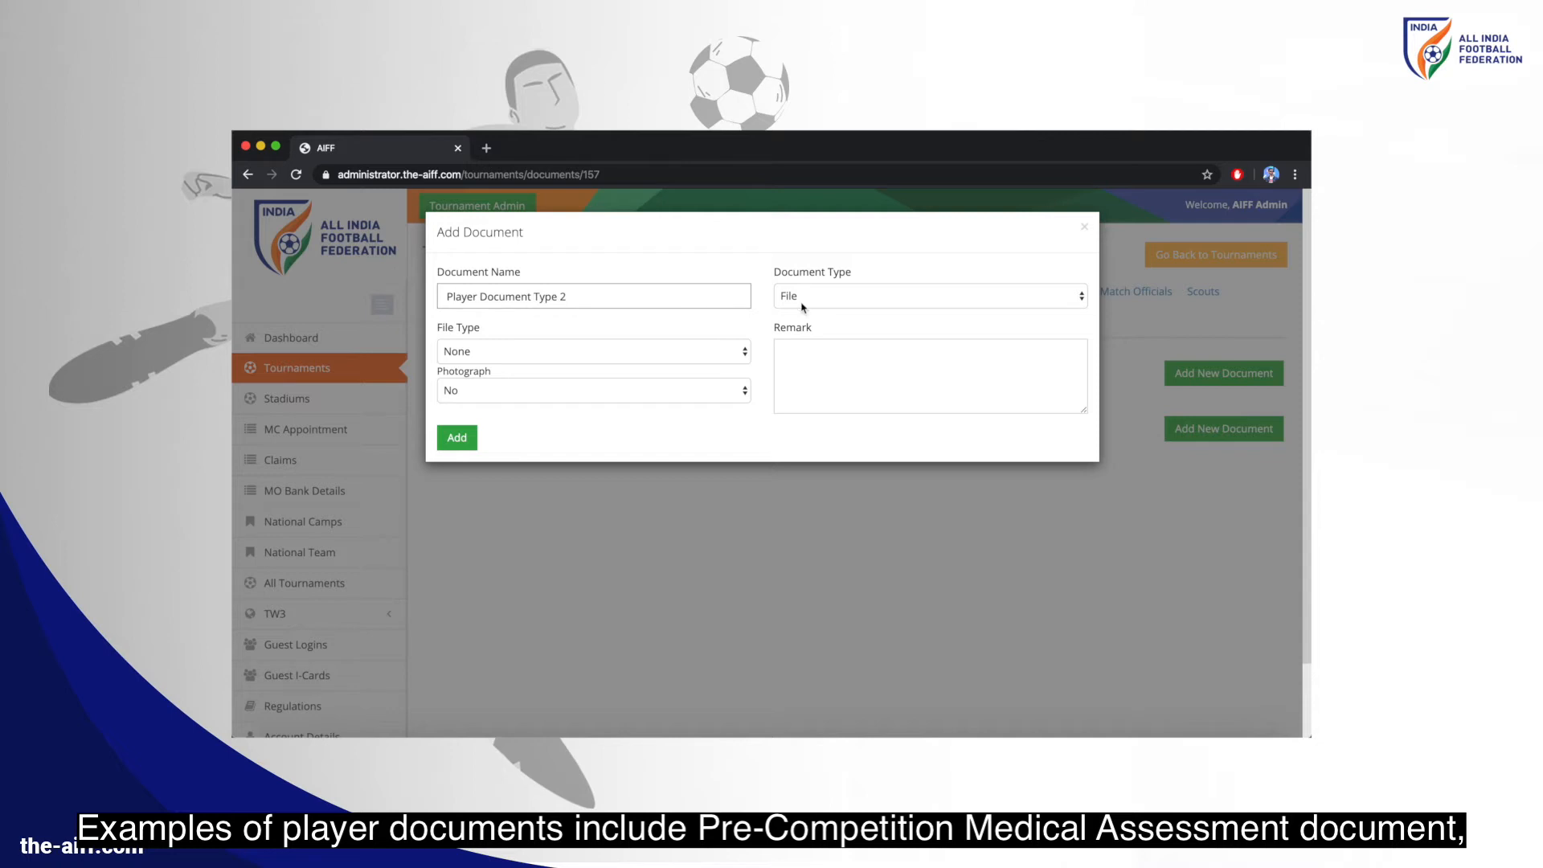
left_click(802, 307)
left_click(802, 297)
left_click(605, 351)
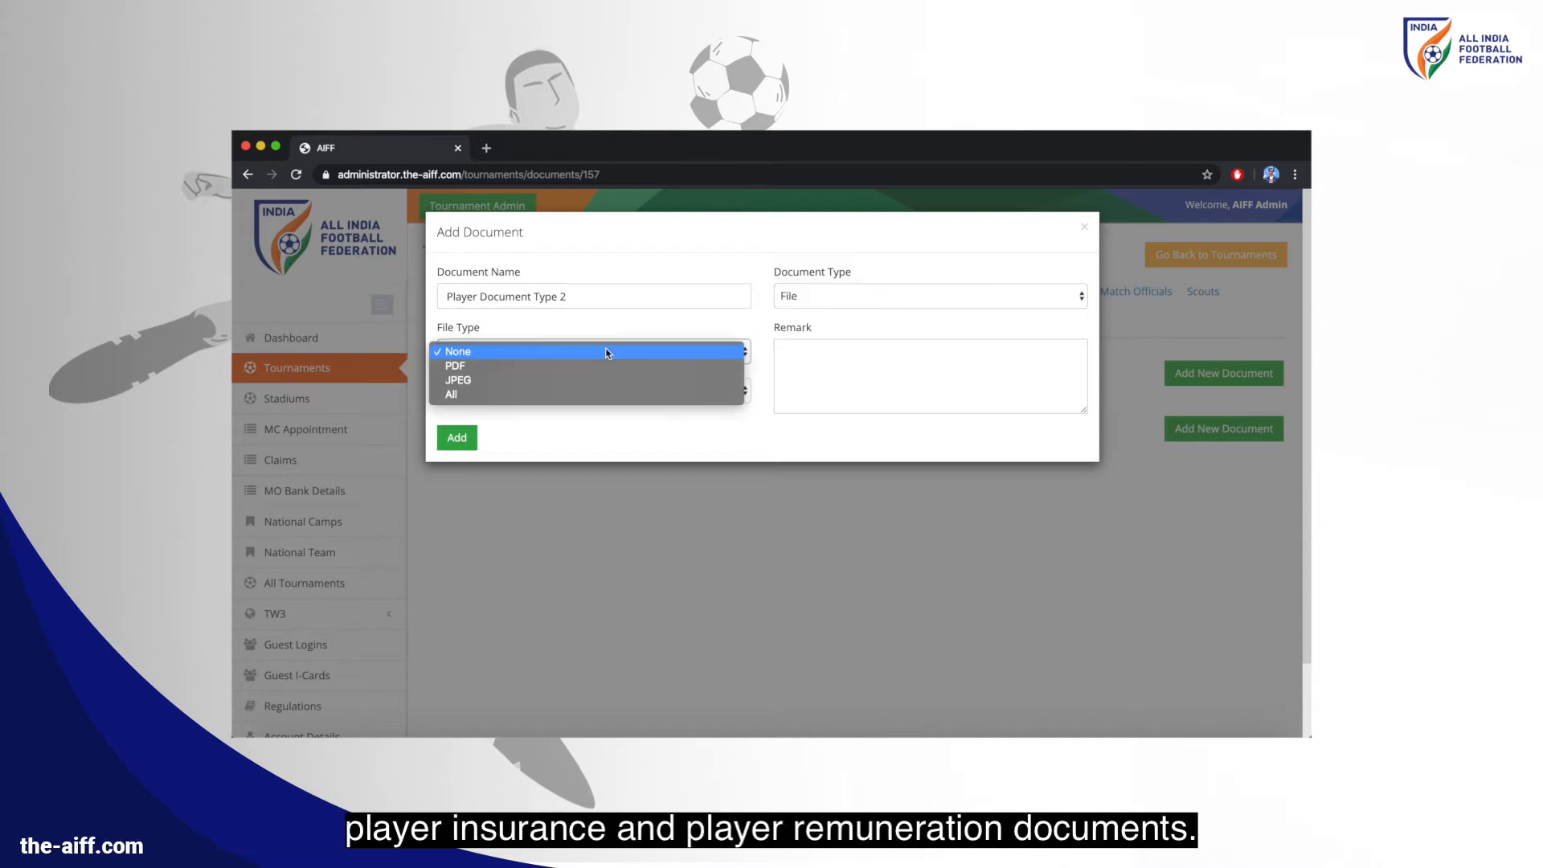
left_click(604, 384)
left_click(599, 392)
left_click(568, 406)
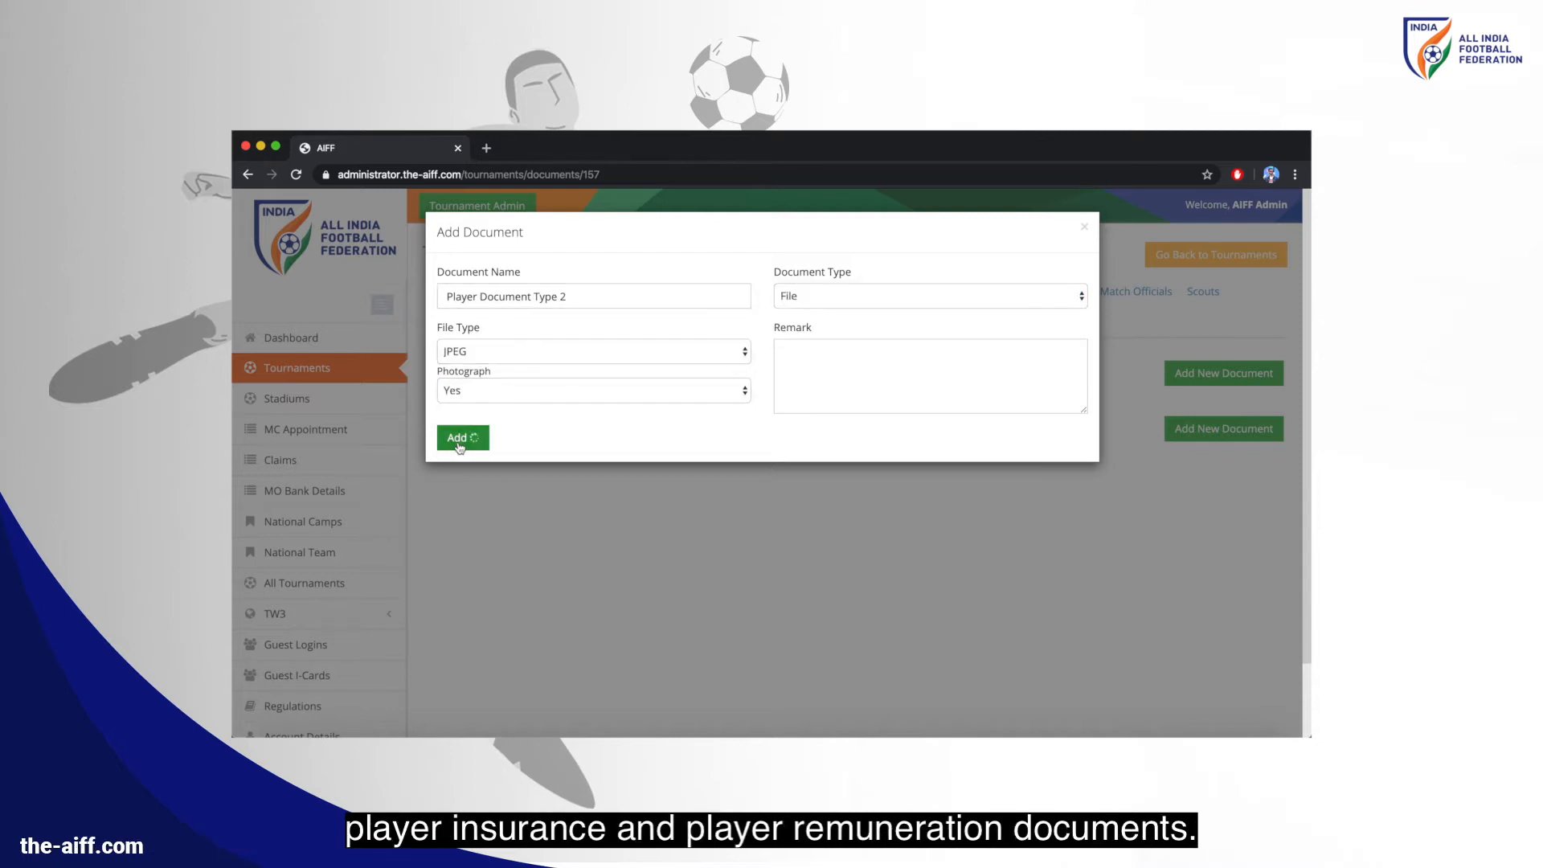
left_click(457, 437)
Add 'Official Document Type 1' as a File document allowing PDF
left_click(1185, 373)
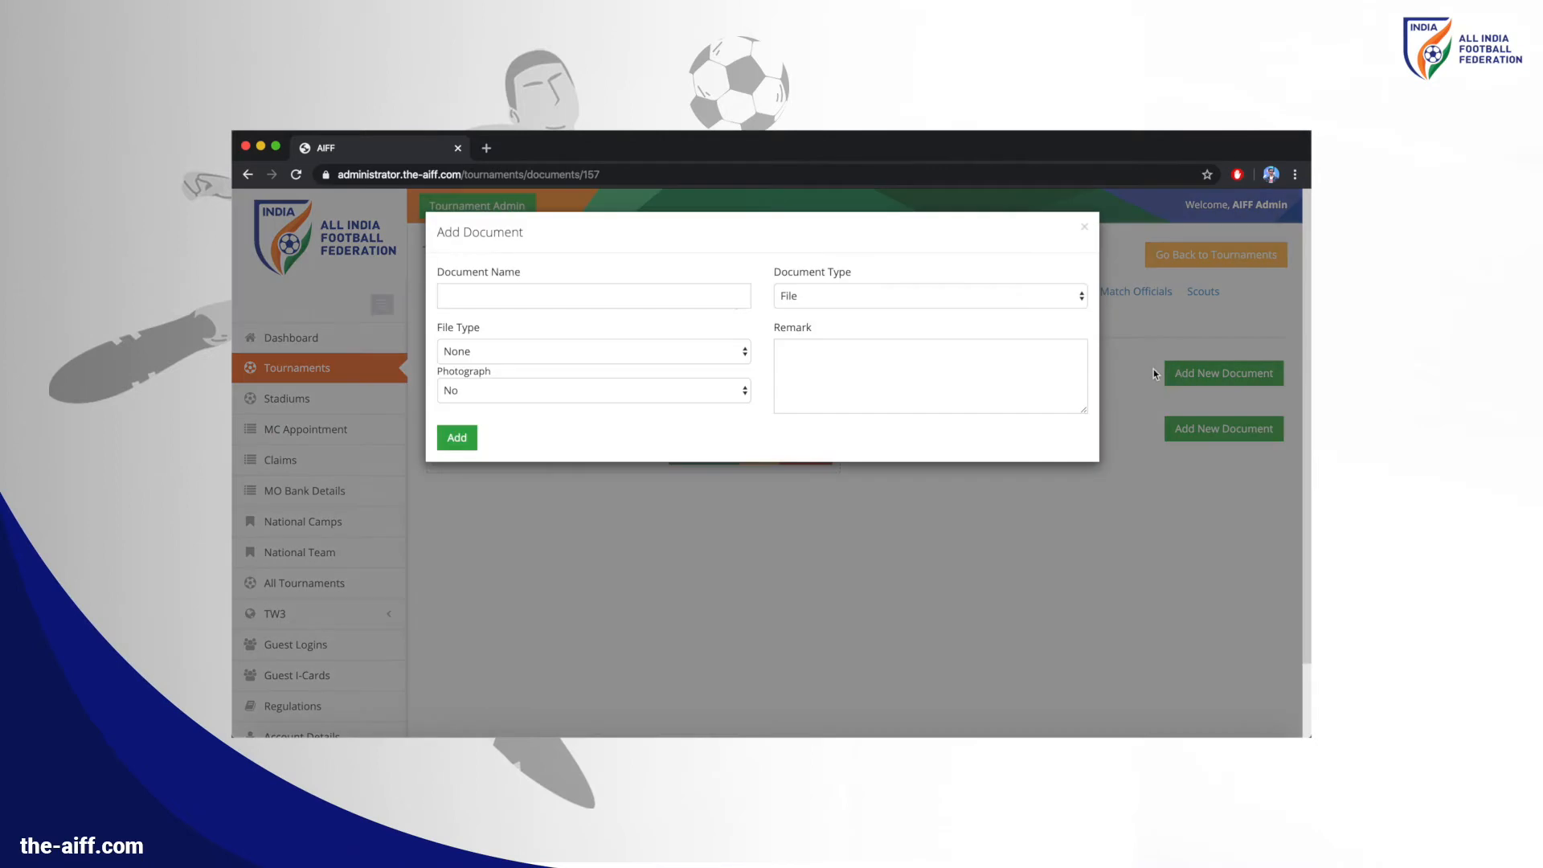
left_click(691, 294)
type("Official Document")
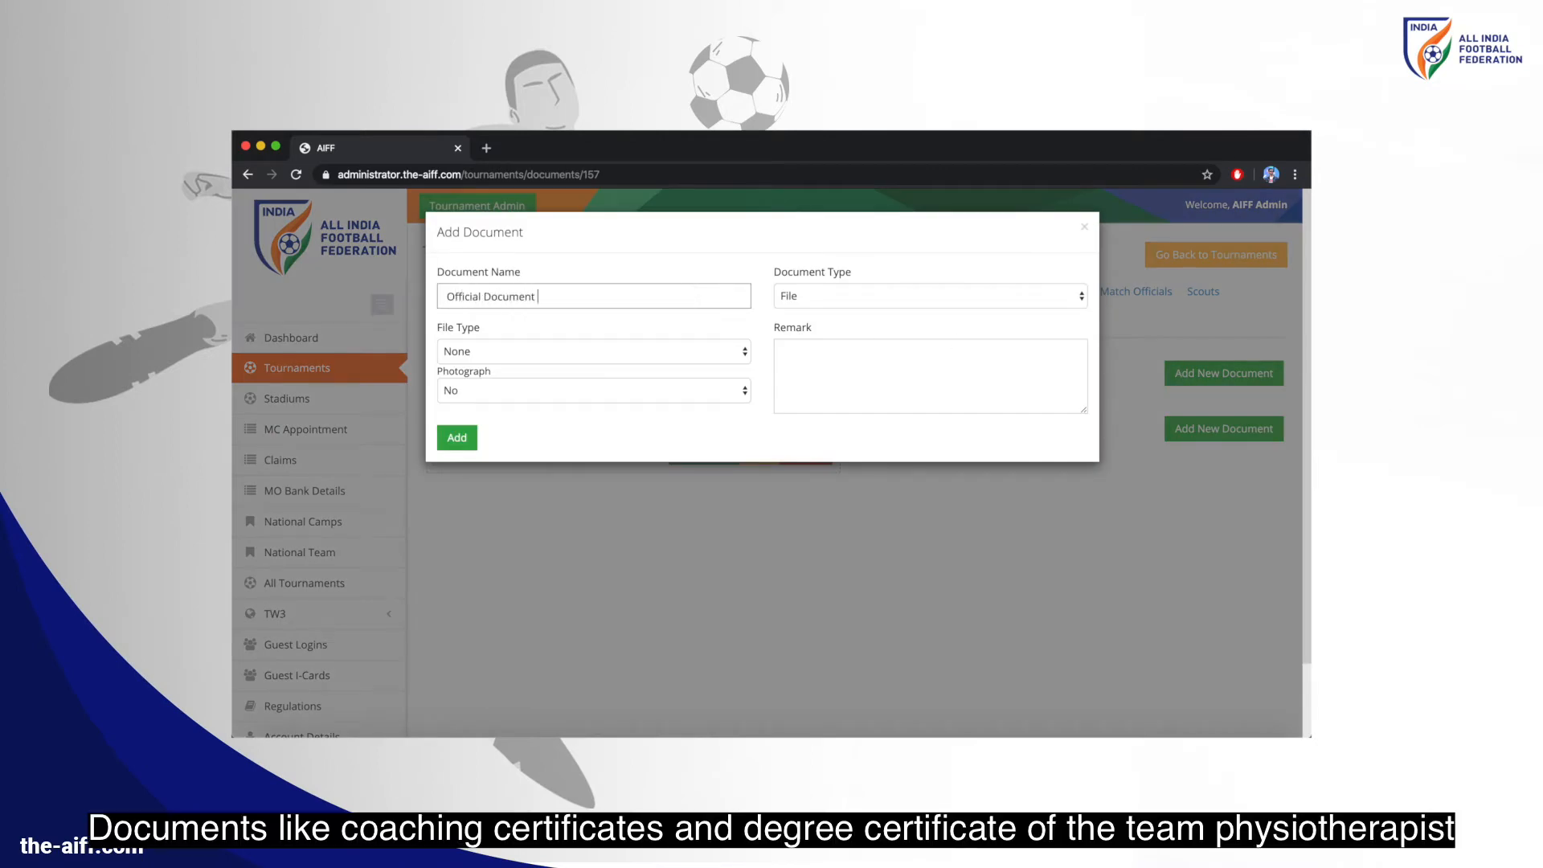
type(" Type 1")
left_click(804, 295)
left_click(803, 298)
left_click(627, 351)
left_click(619, 366)
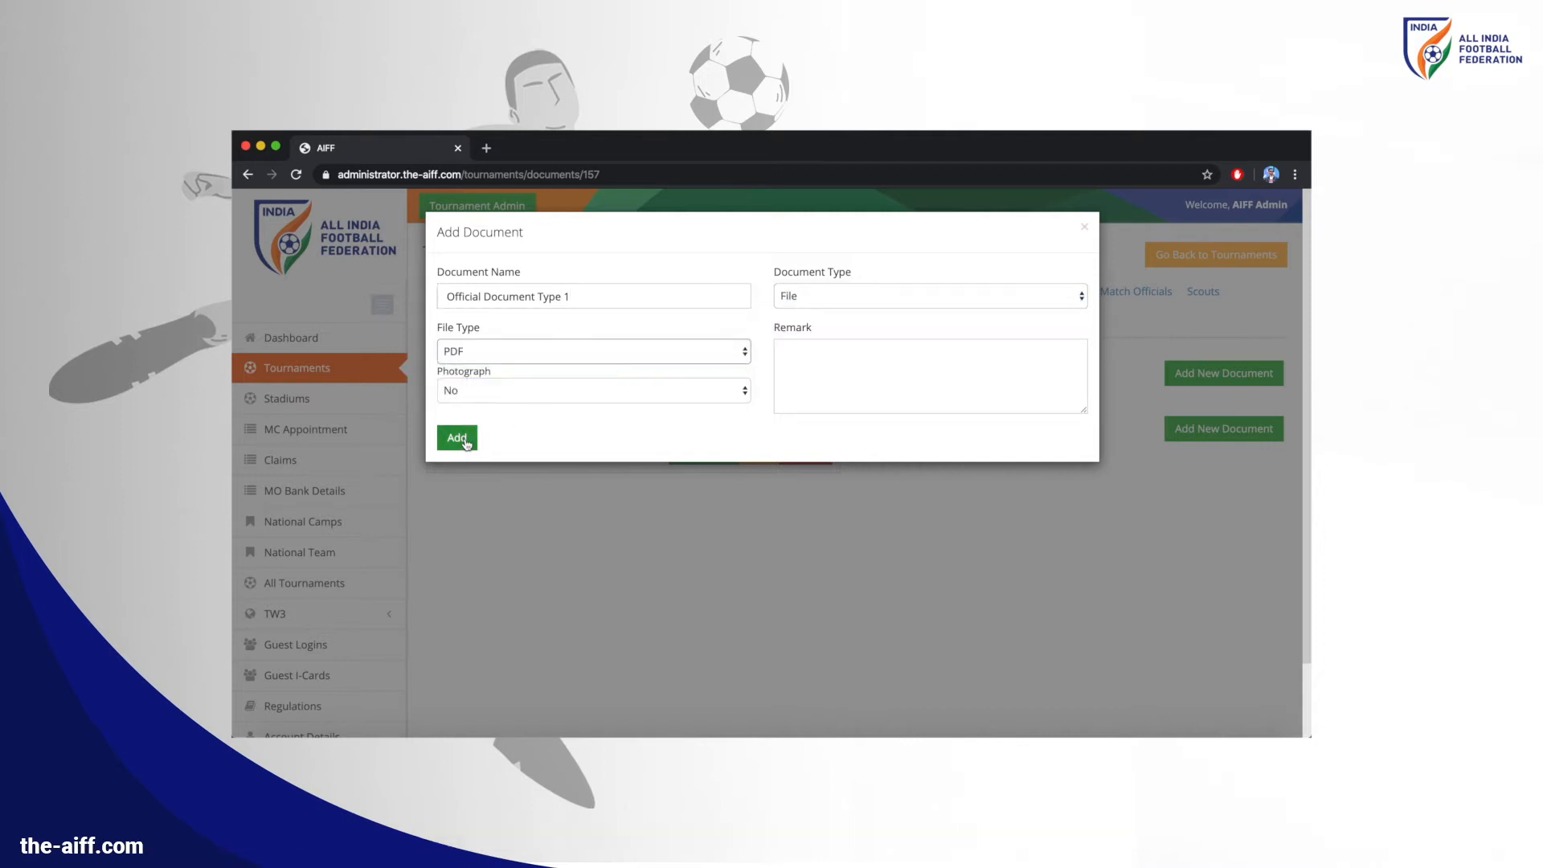
left_click(470, 438)
Add Team Document Type 1 as a File document allowing PDF
left_click(1222, 480)
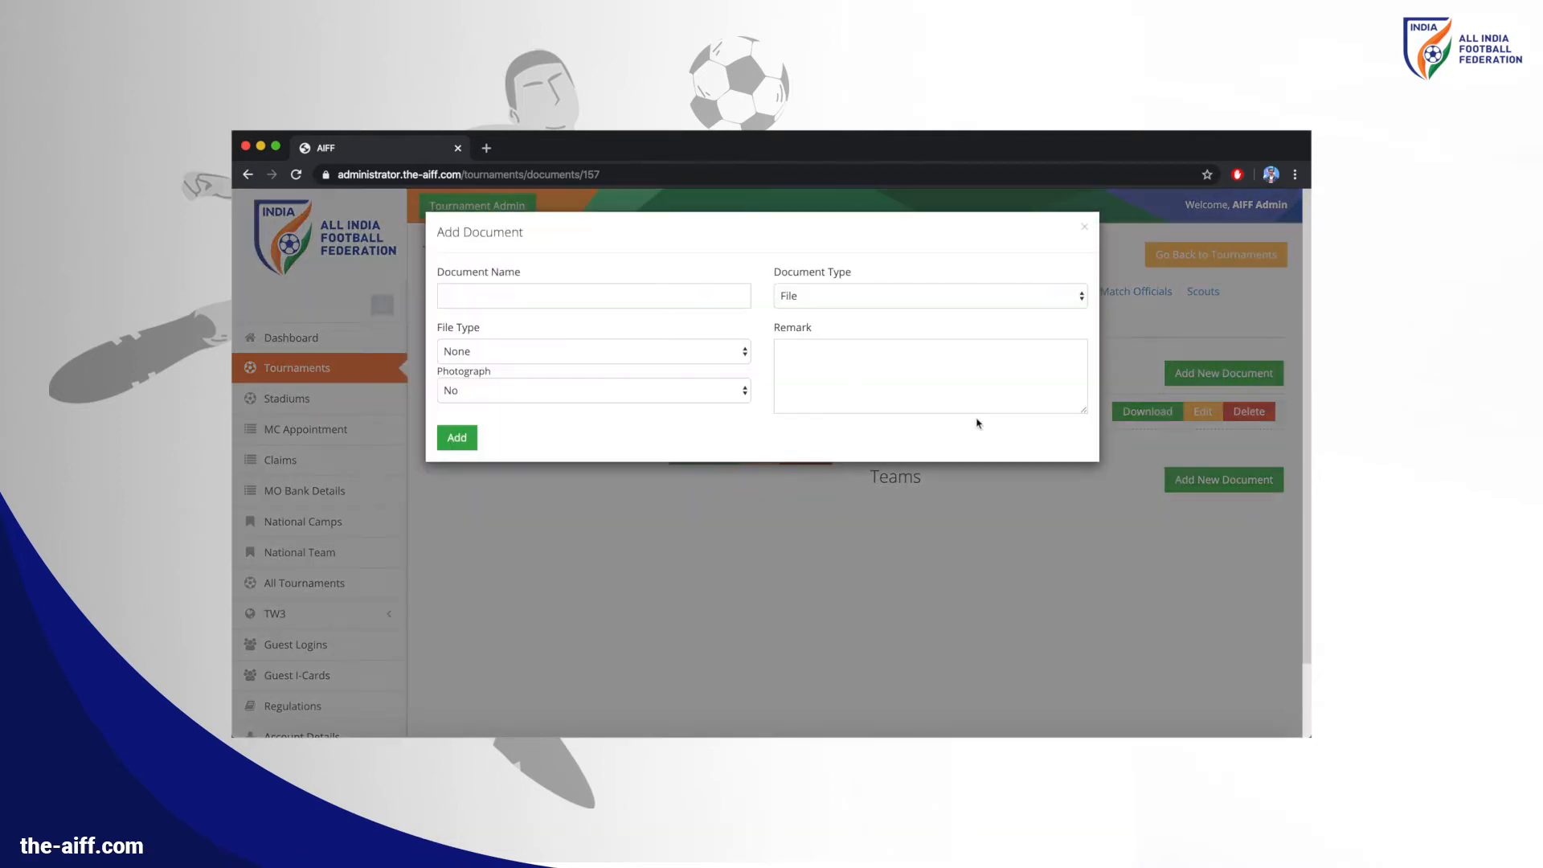
left_click(632, 304)
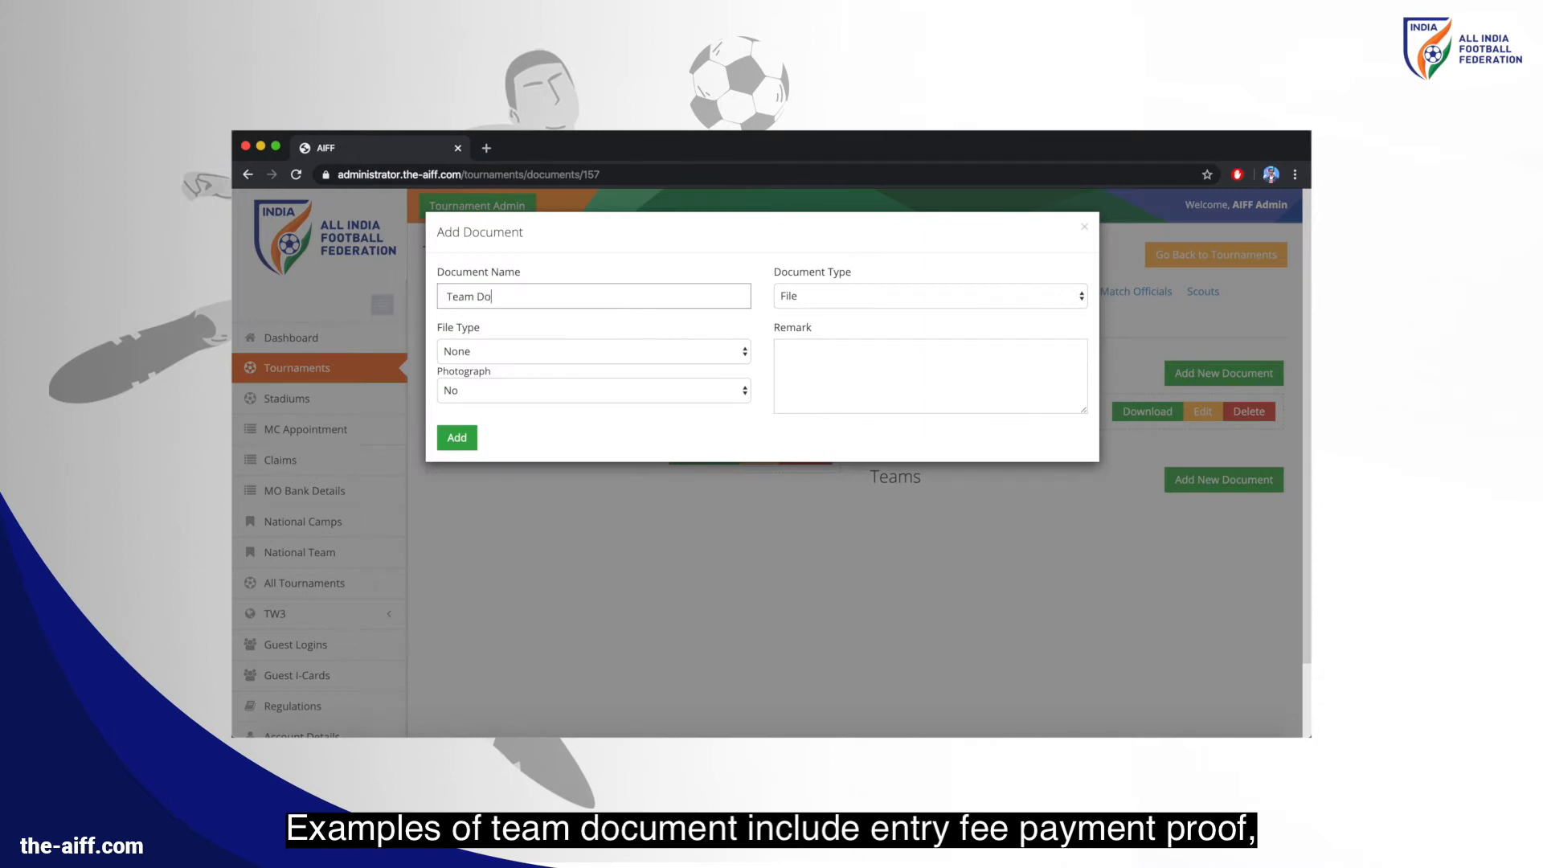
type("Team Document Type 1")
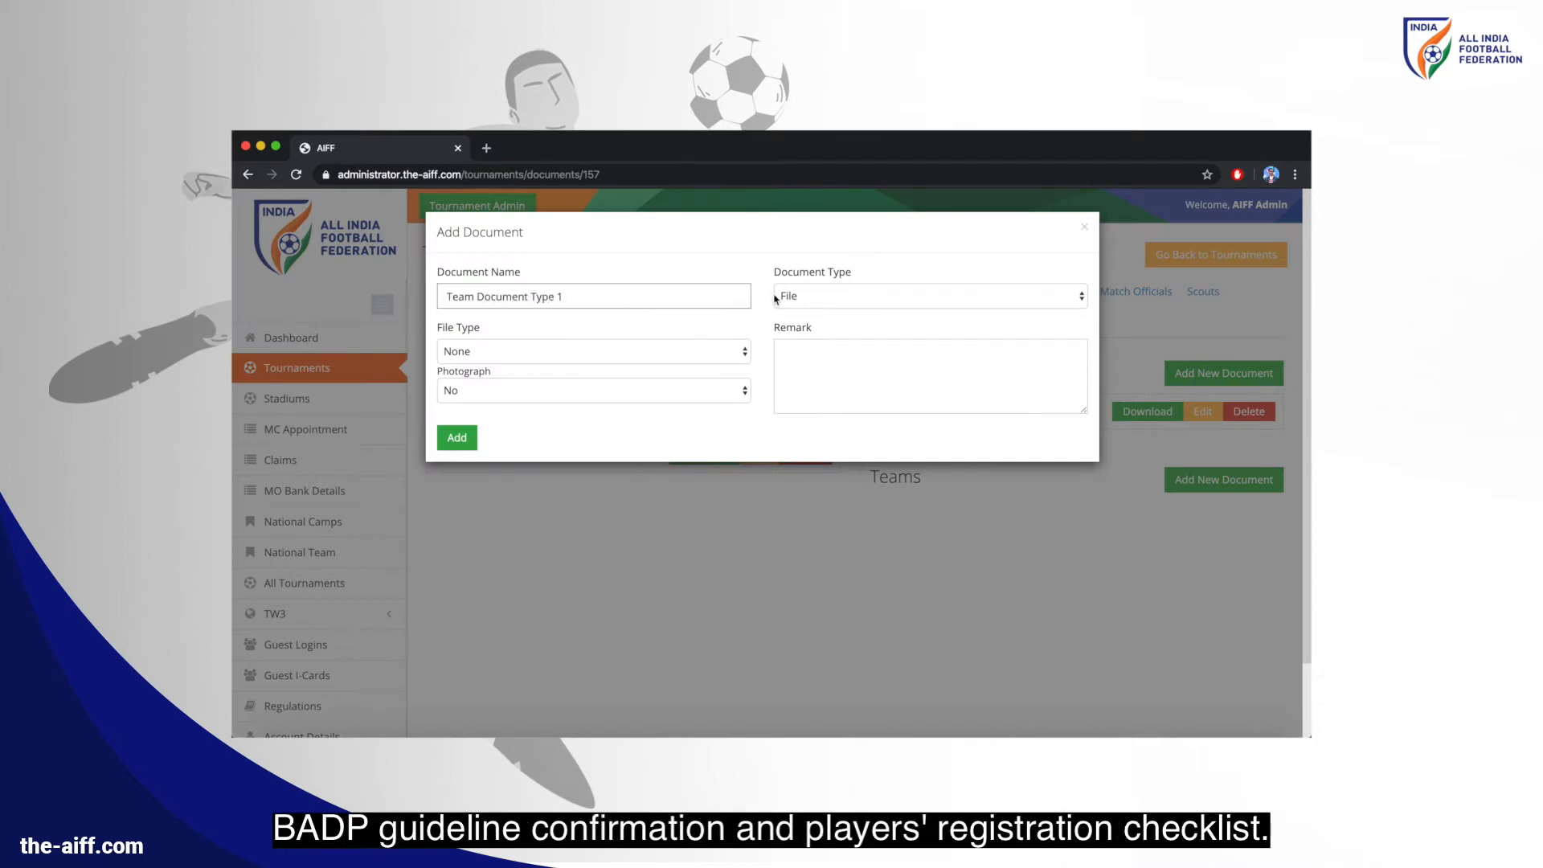
left_click(775, 299)
left_click(783, 298)
left_click(591, 351)
left_click(588, 368)
left_click(470, 436)
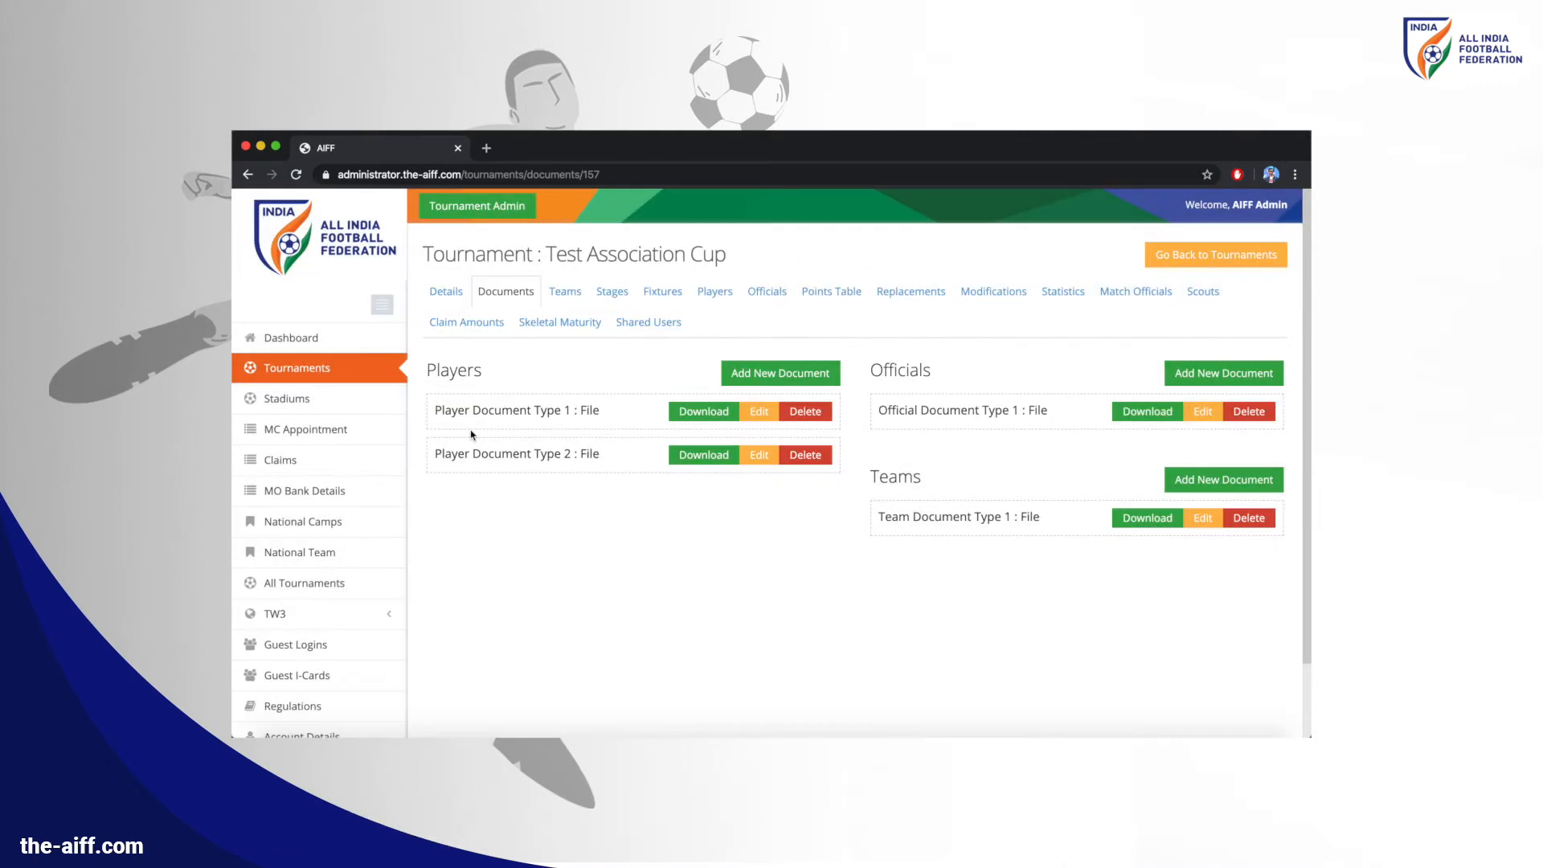
Add clubs from a 'tes' search, pasting Test Club 2's contact e-mail, then reload the Teams list
left_click(564, 292)
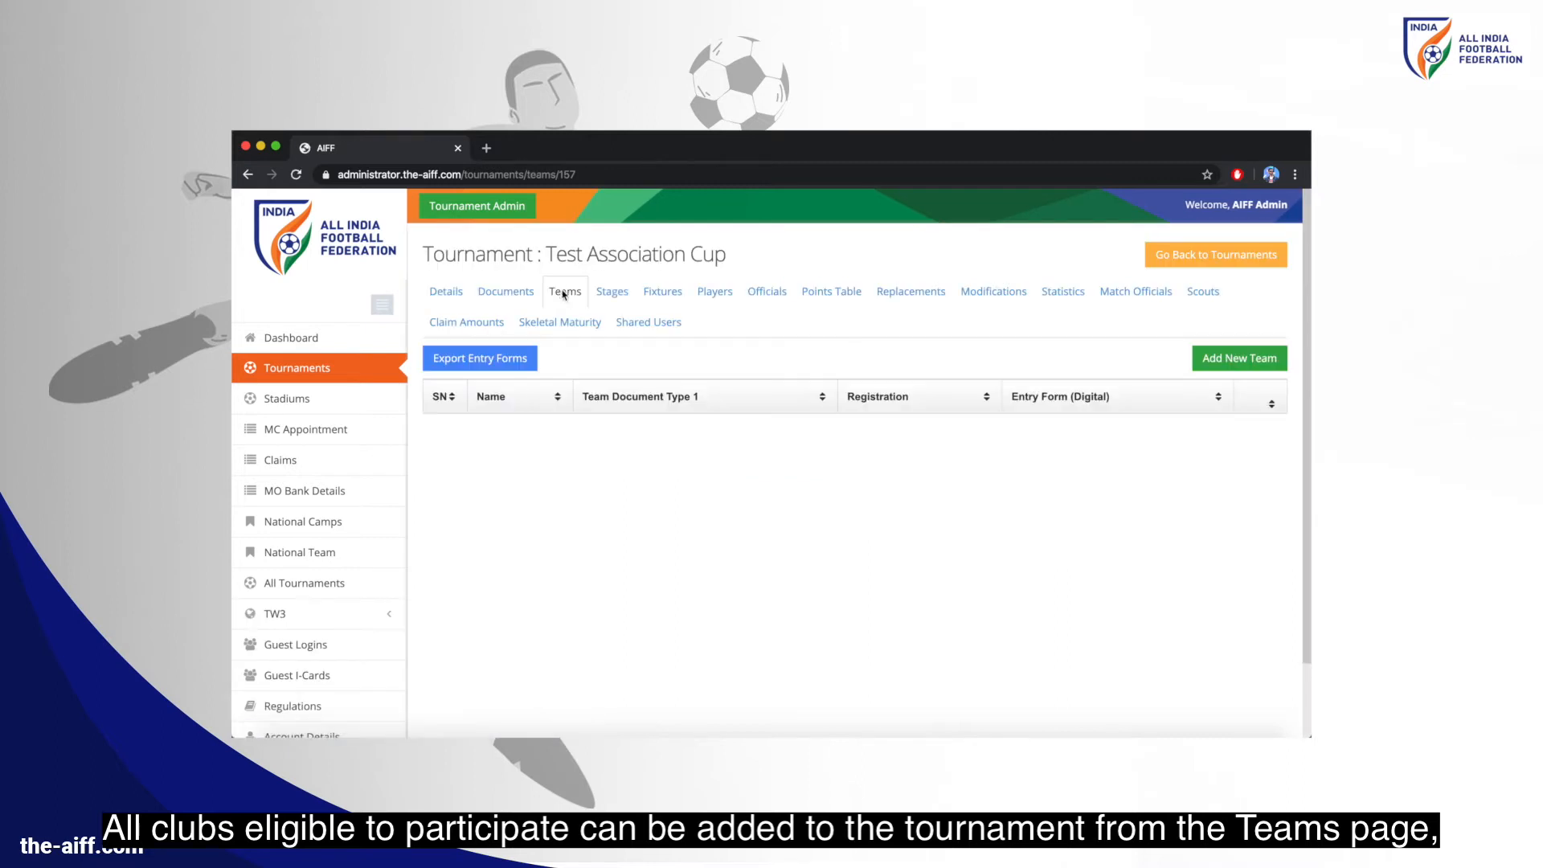
left_click(1240, 361)
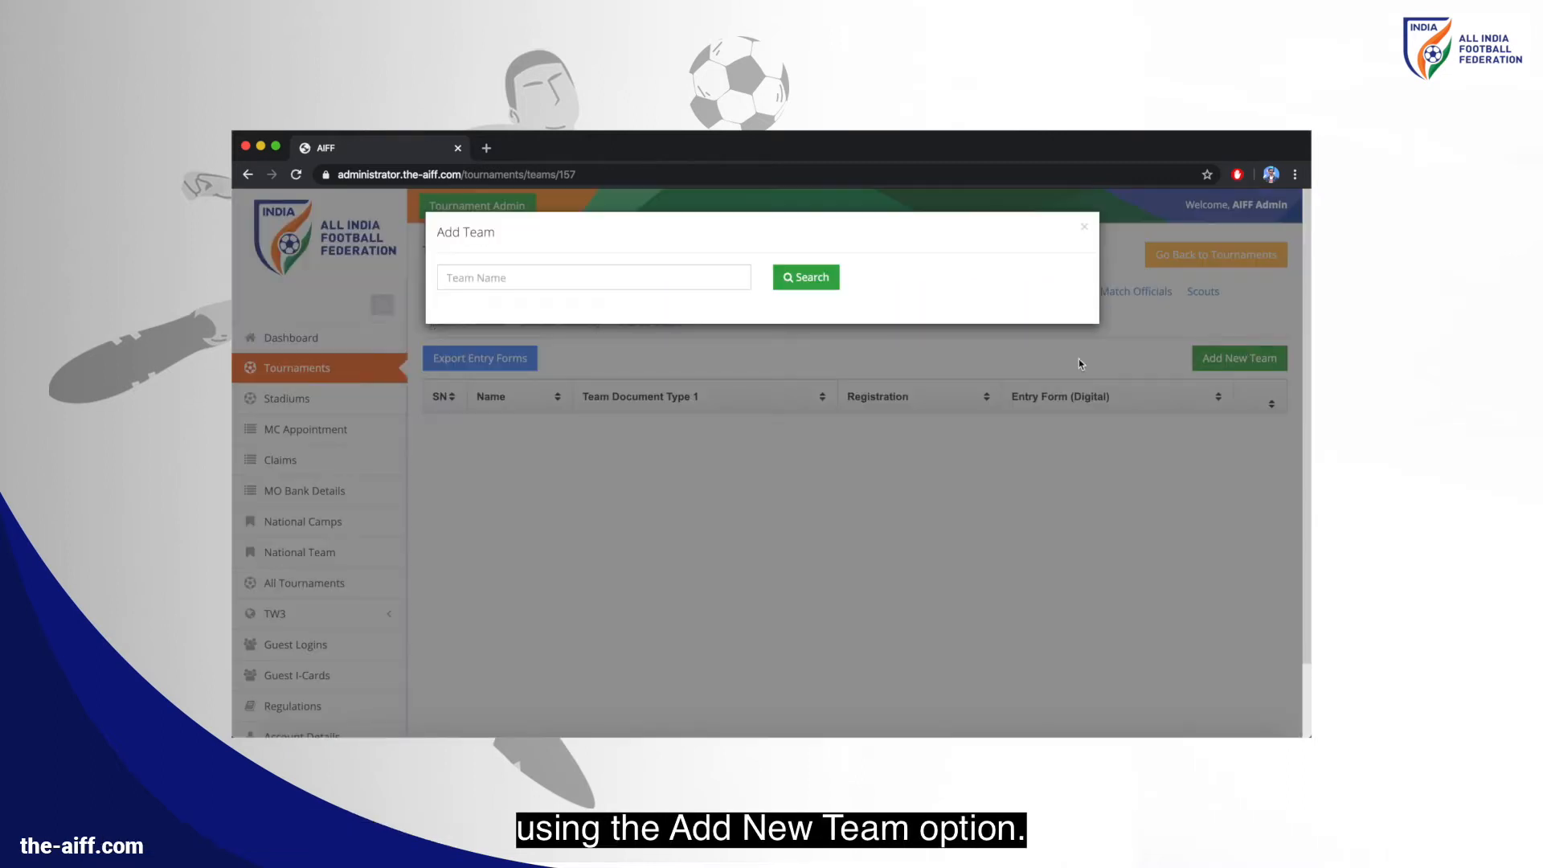
left_click(652, 280)
type("test")
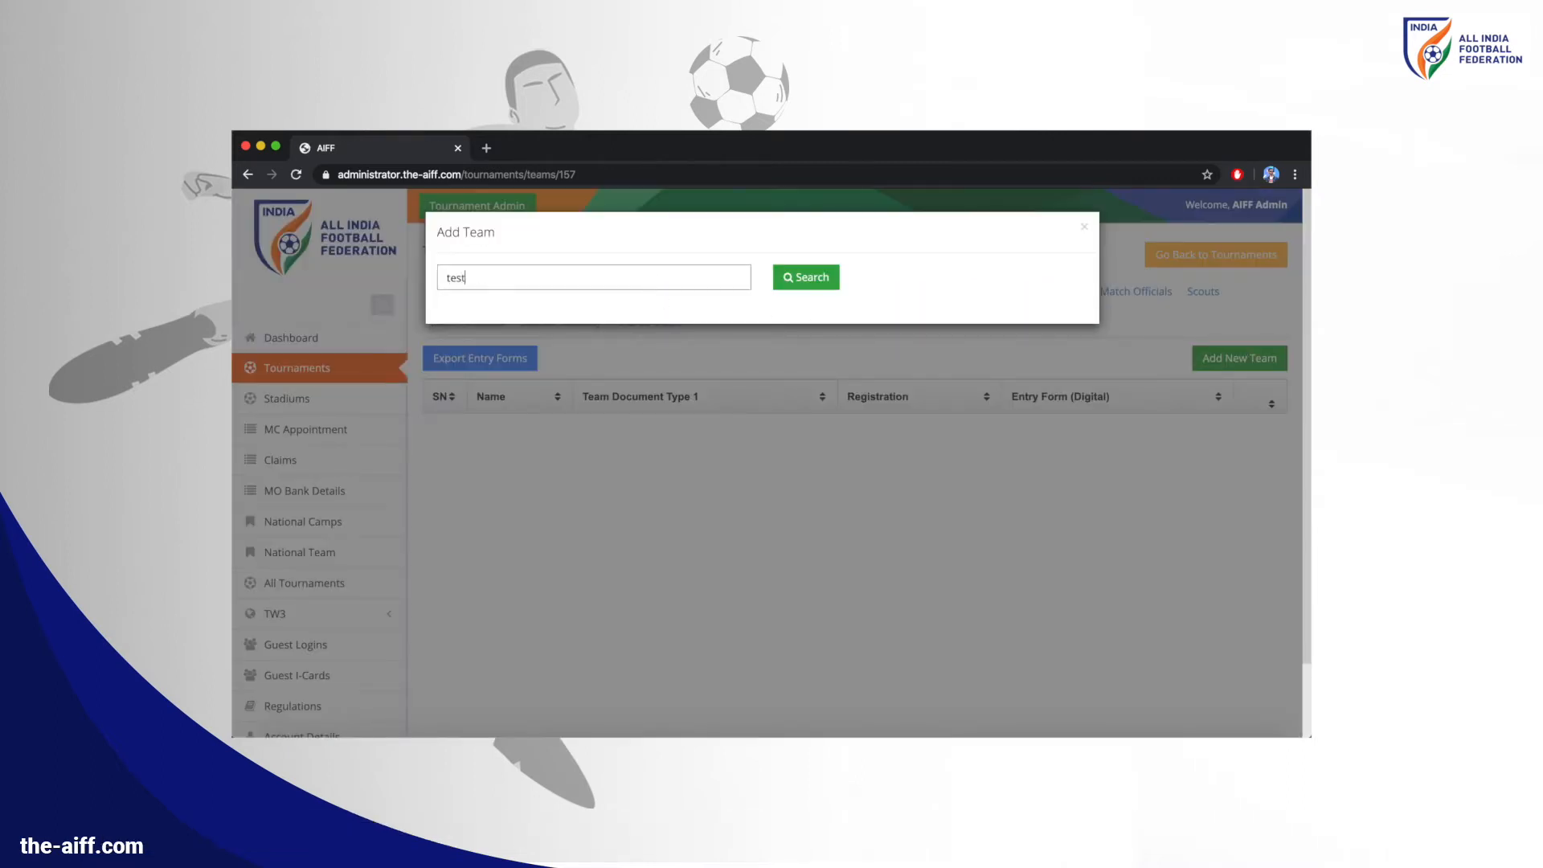
left_click(806, 287)
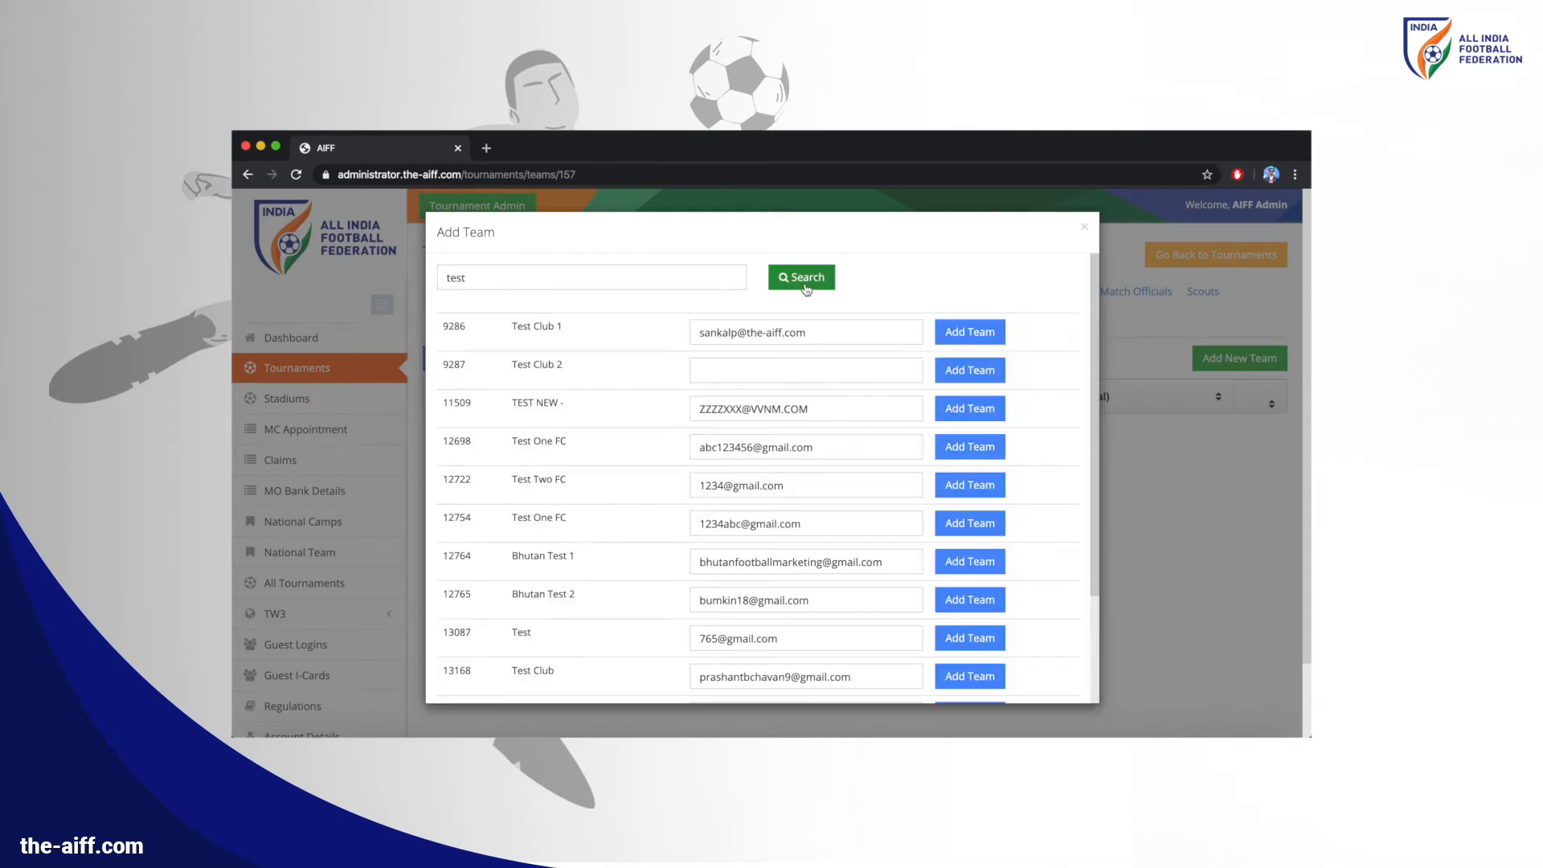
left_click(758, 369)
key("ctrl+v")
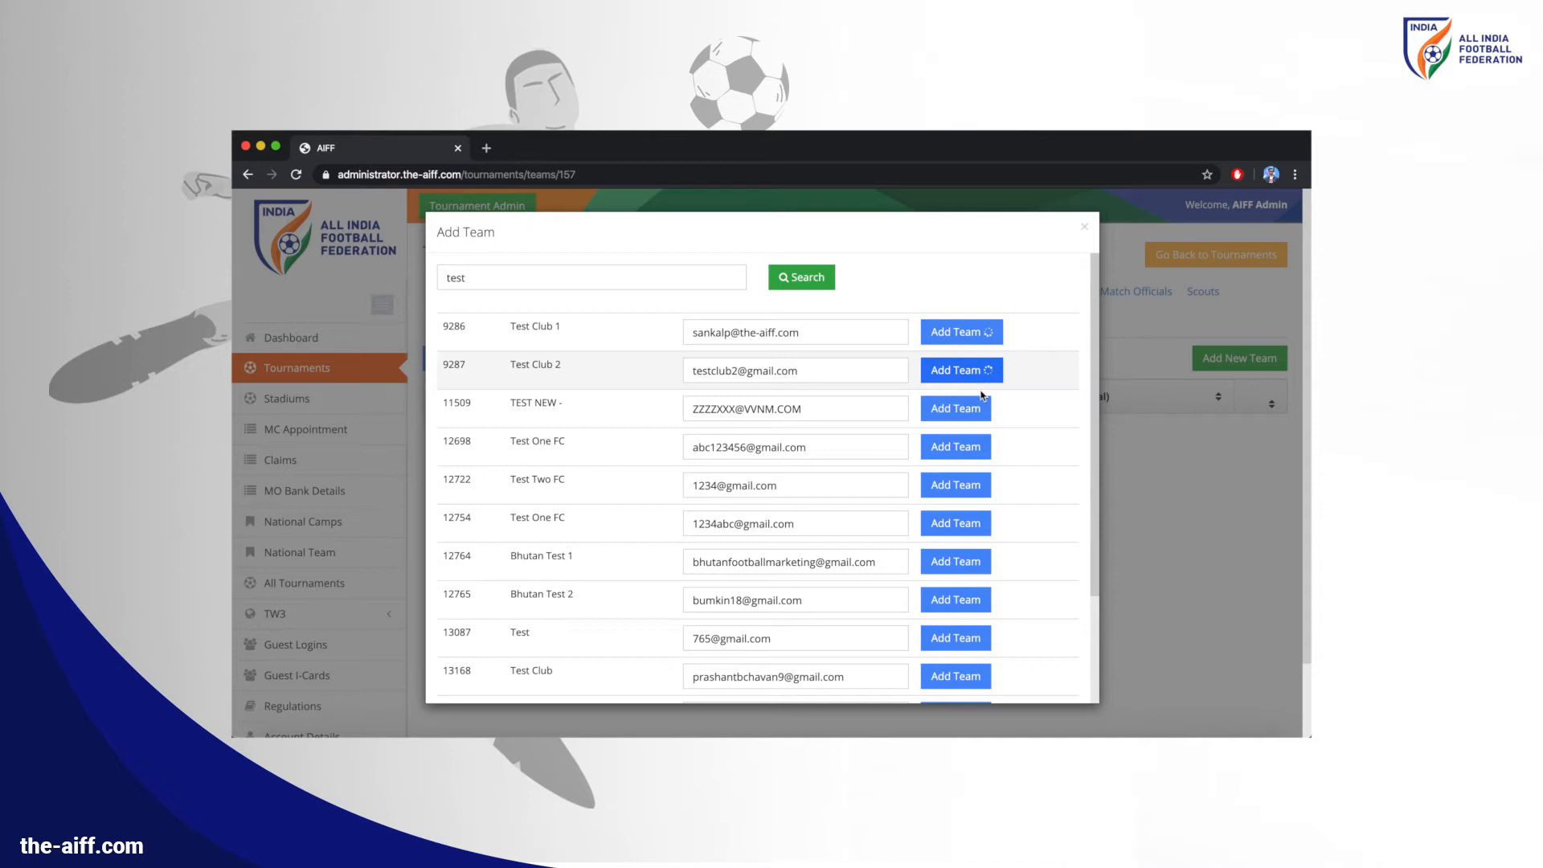
scroll(973, 381, "down", 2)
left_click(955, 652)
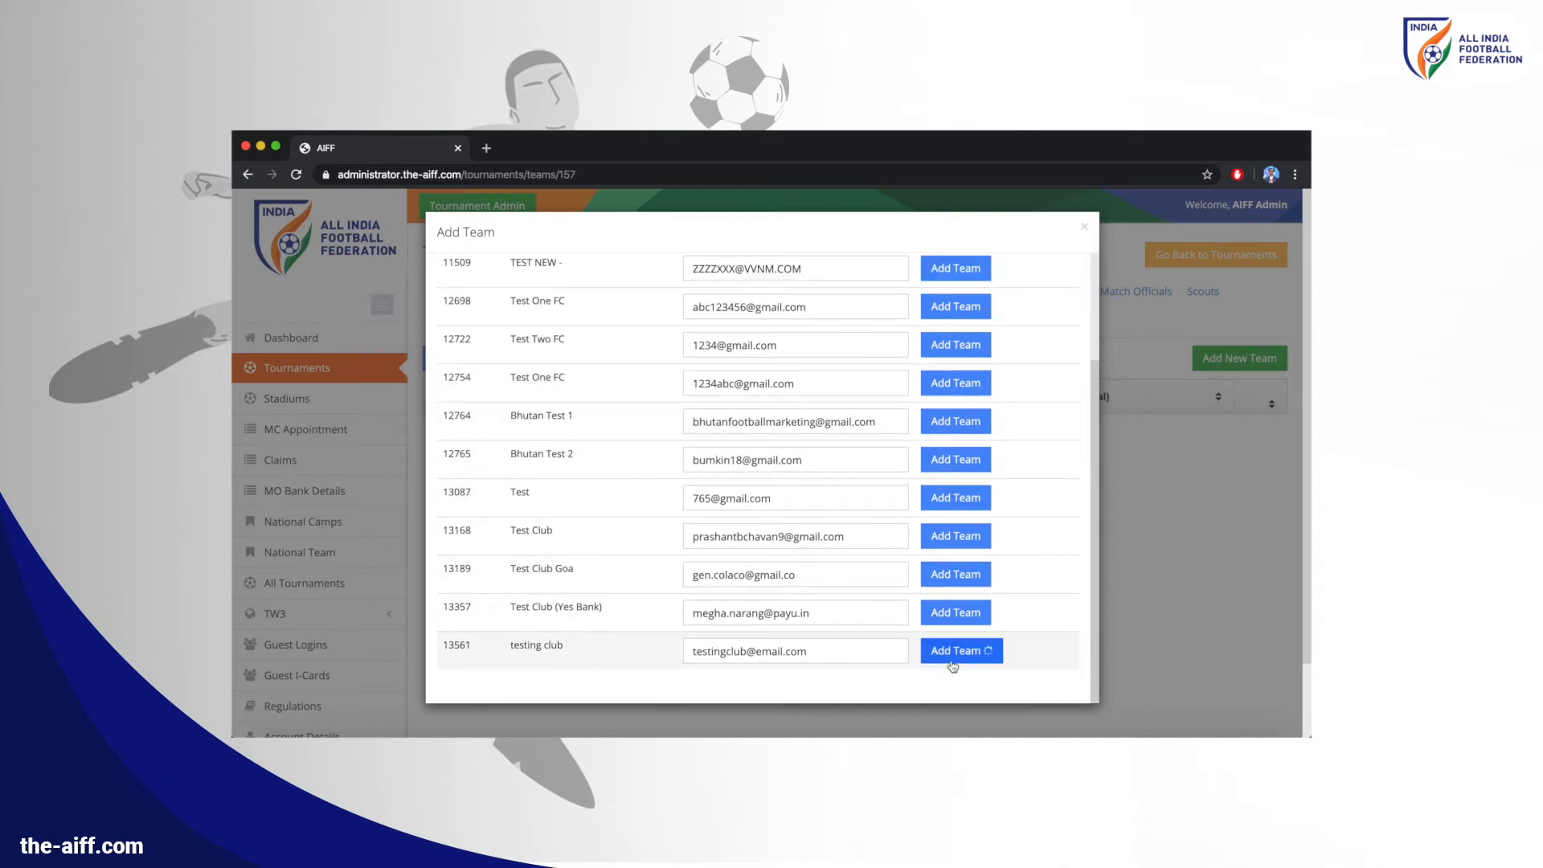
left_click(295, 174)
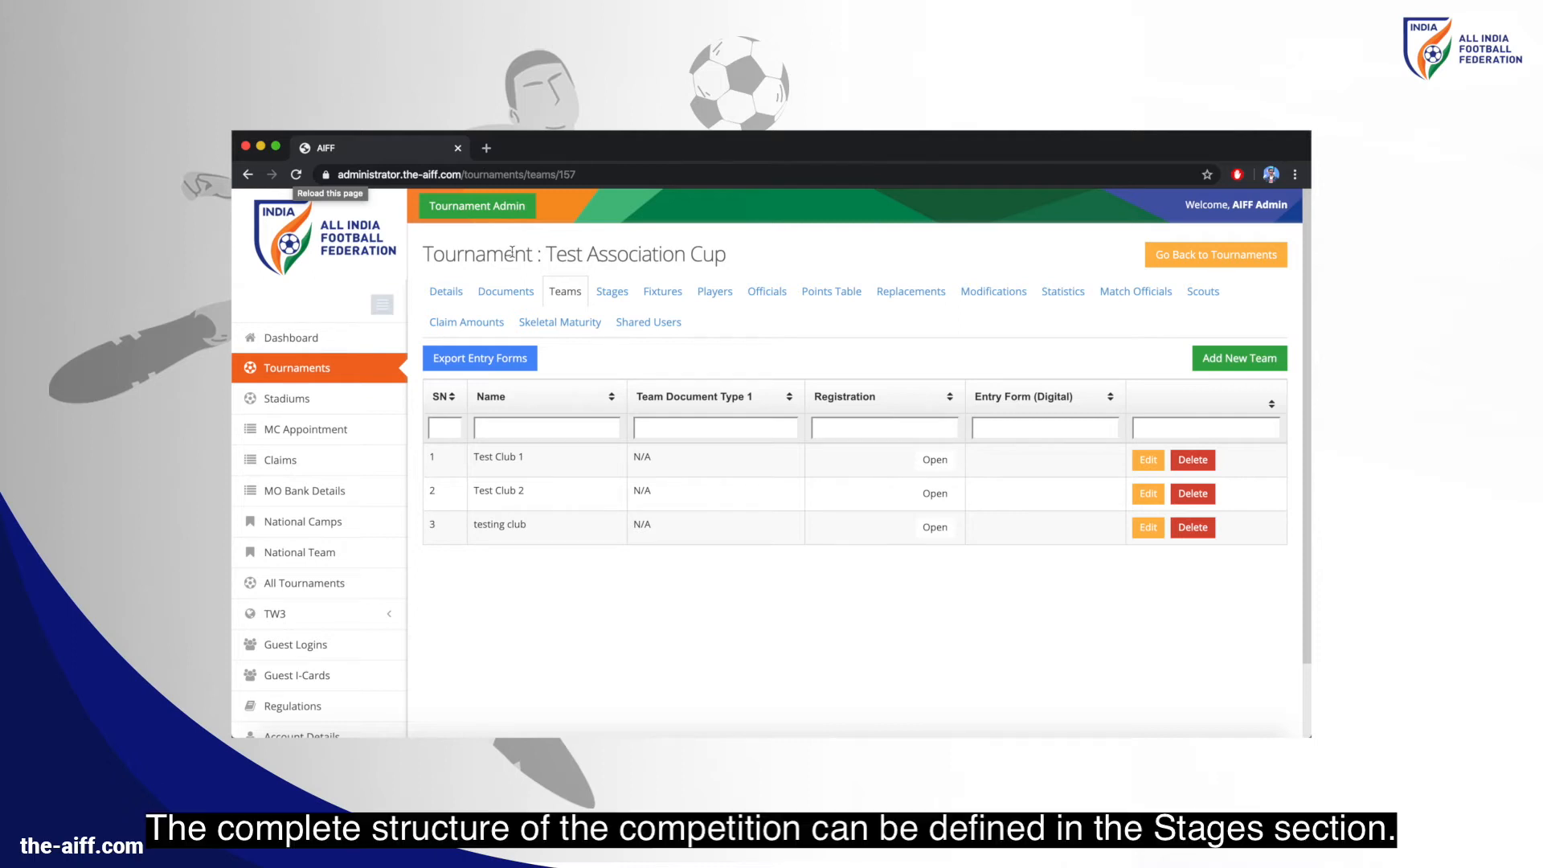
On the Stages tab, create stage 'League' with yellow card rule 3
left_click(611, 291)
left_click(575, 392)
type("Le")
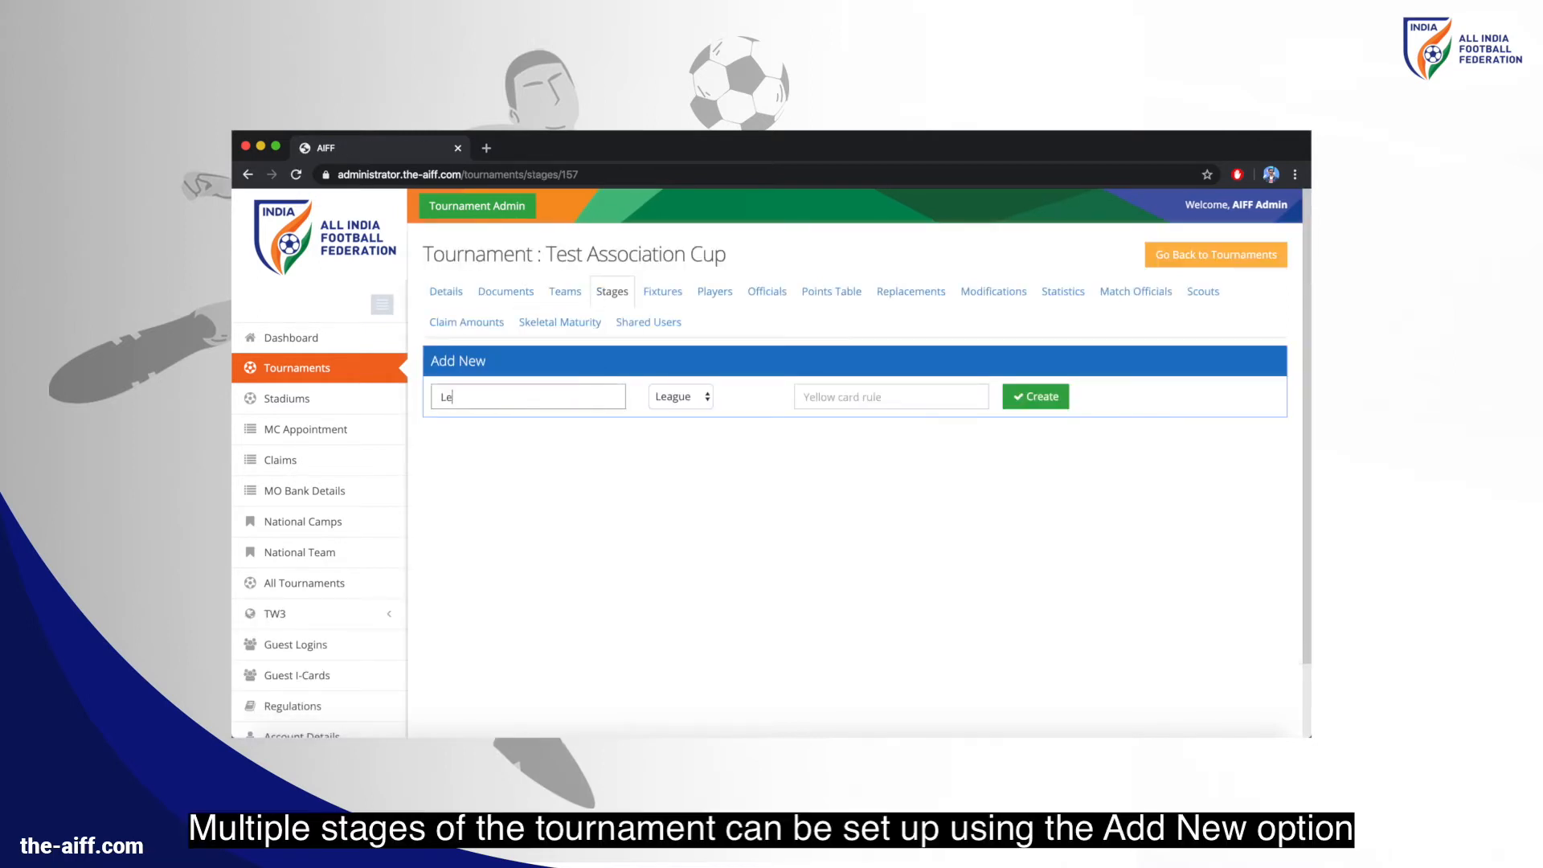
type("ague")
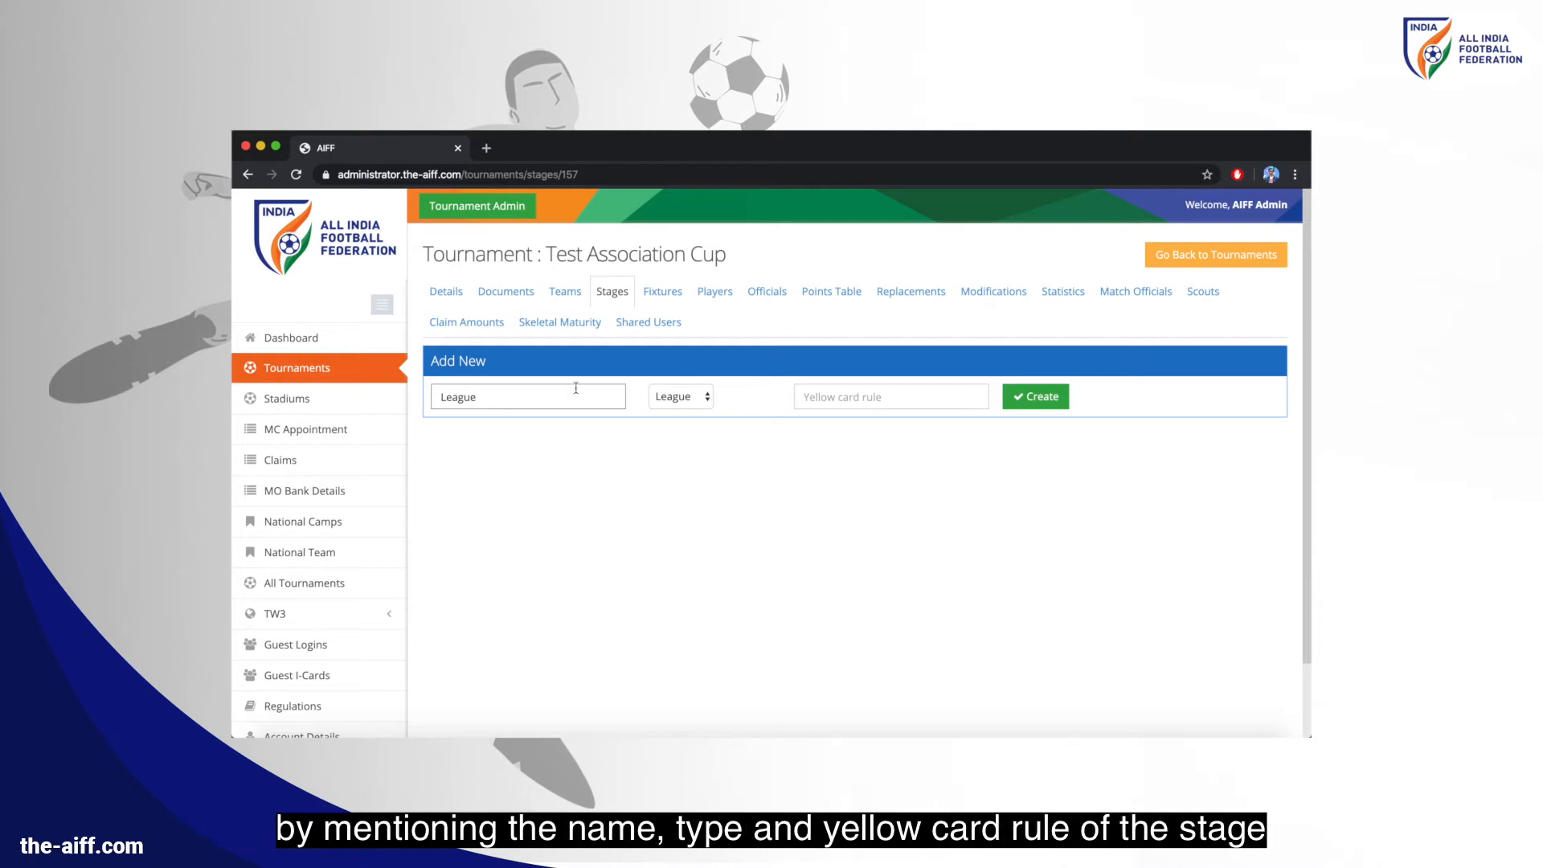
left_click(810, 391)
type("3")
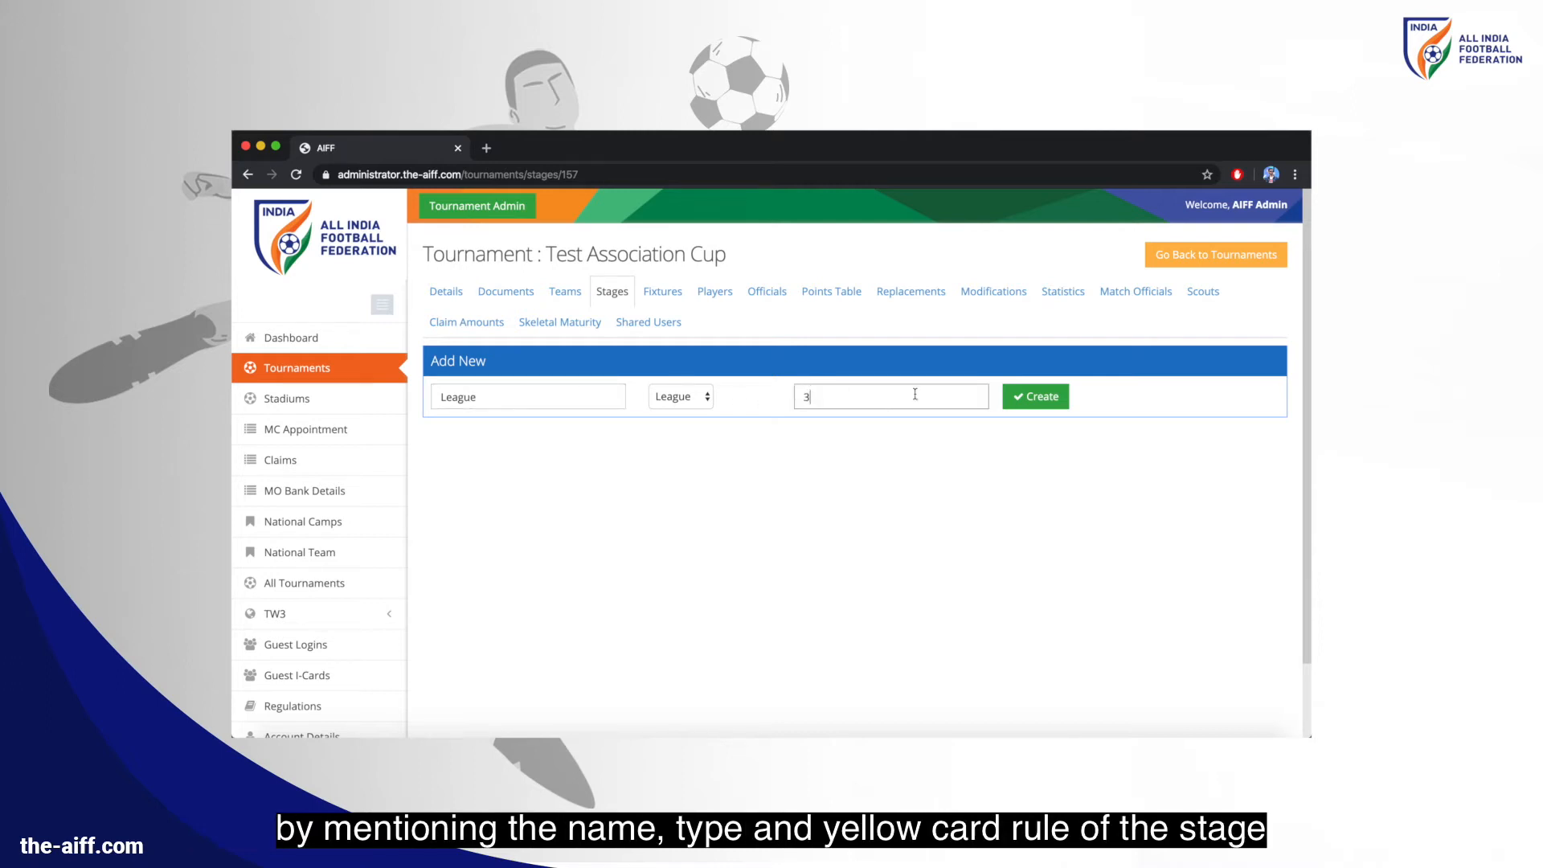
left_click(1038, 402)
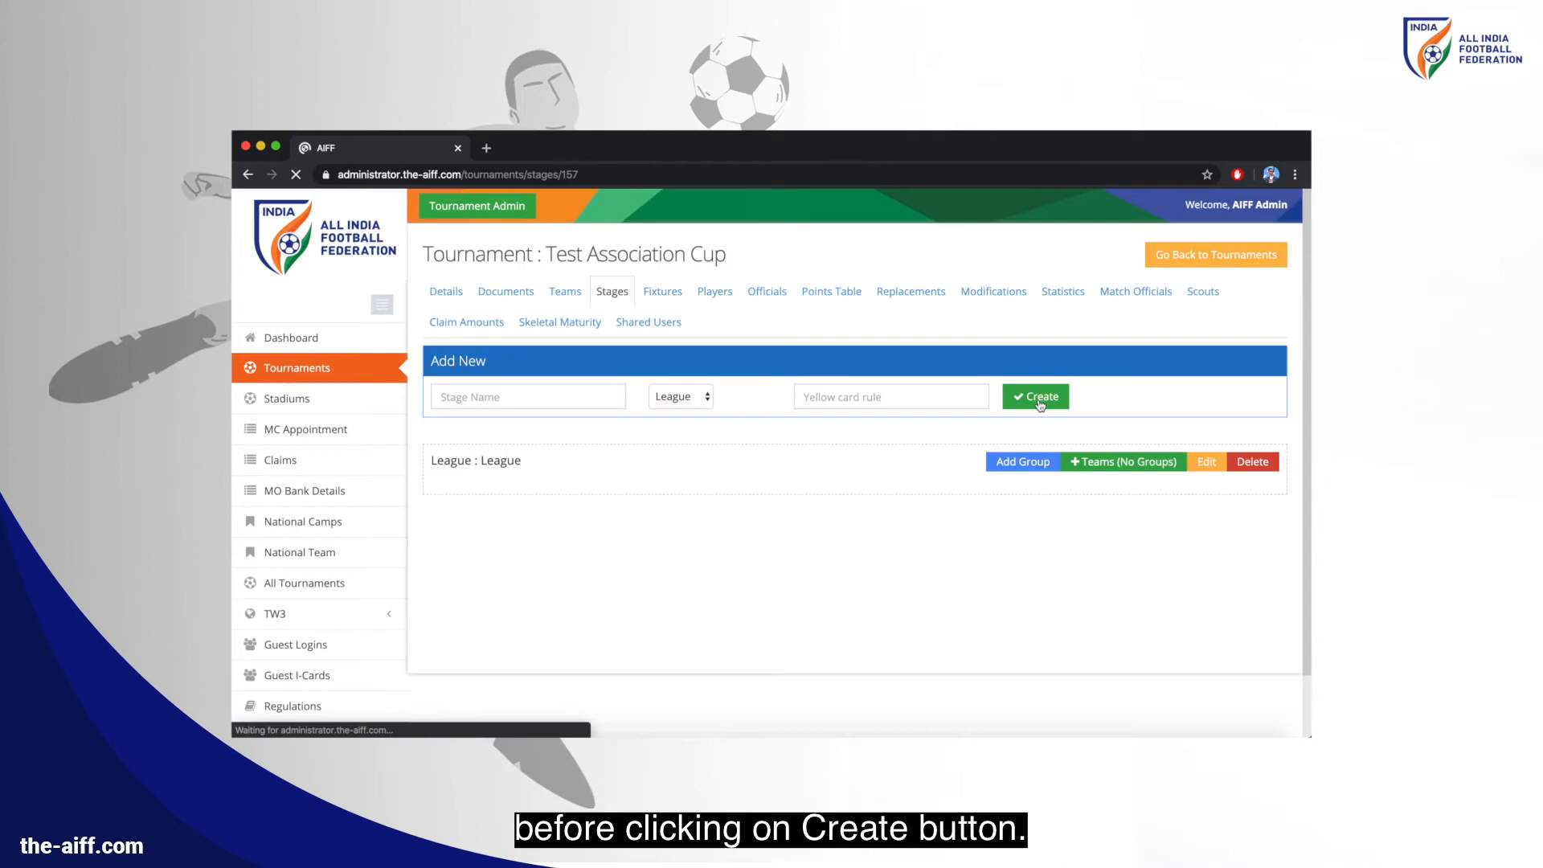
Create stage 'Final' of type Knockout with yellow card rule 0
left_click(540, 391)
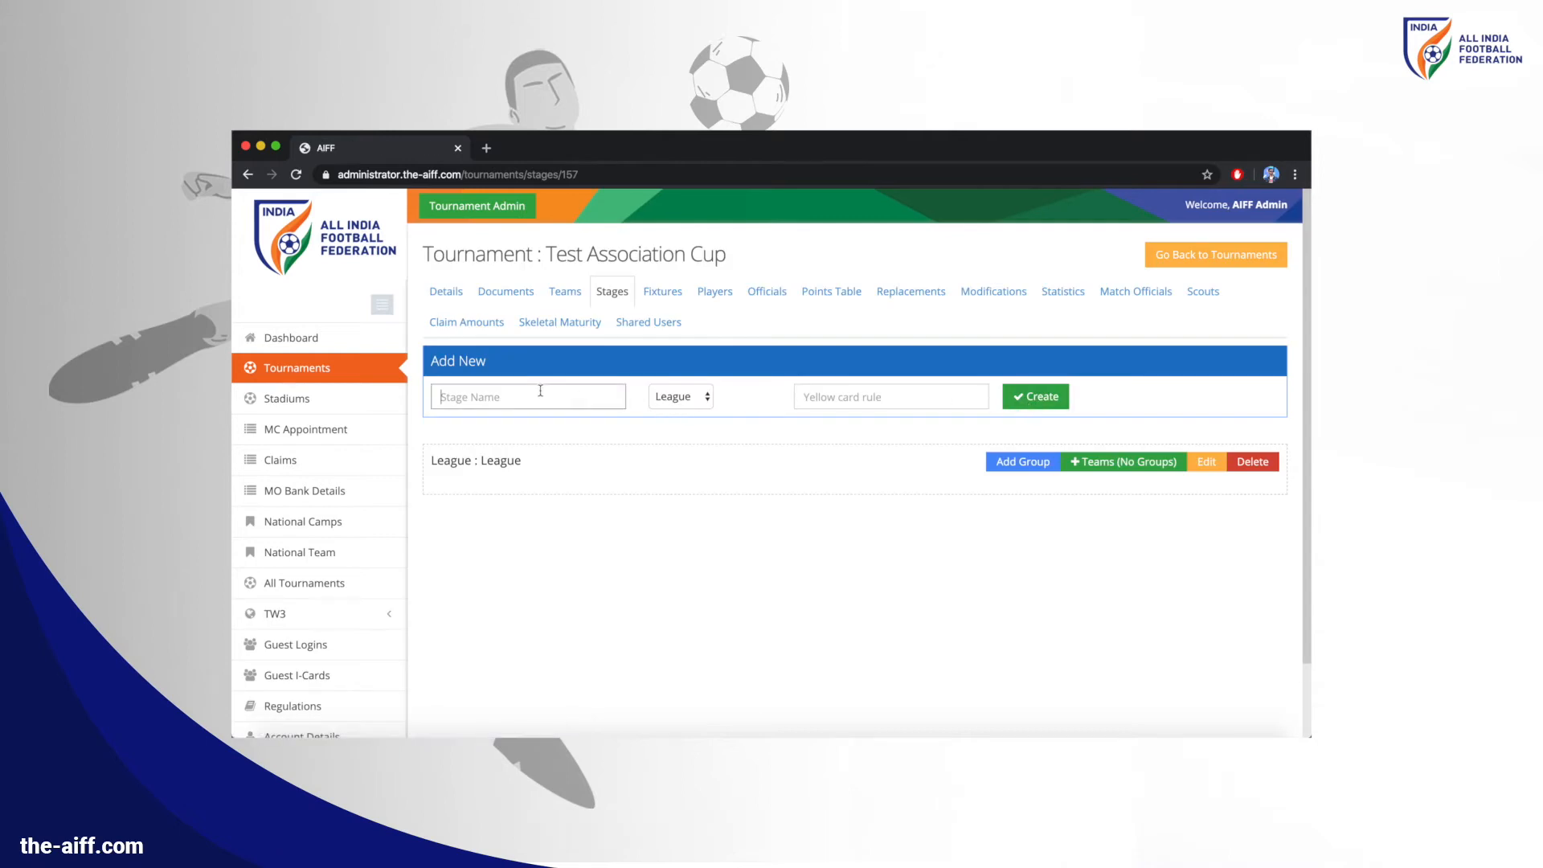
type("Final")
left_click(689, 408)
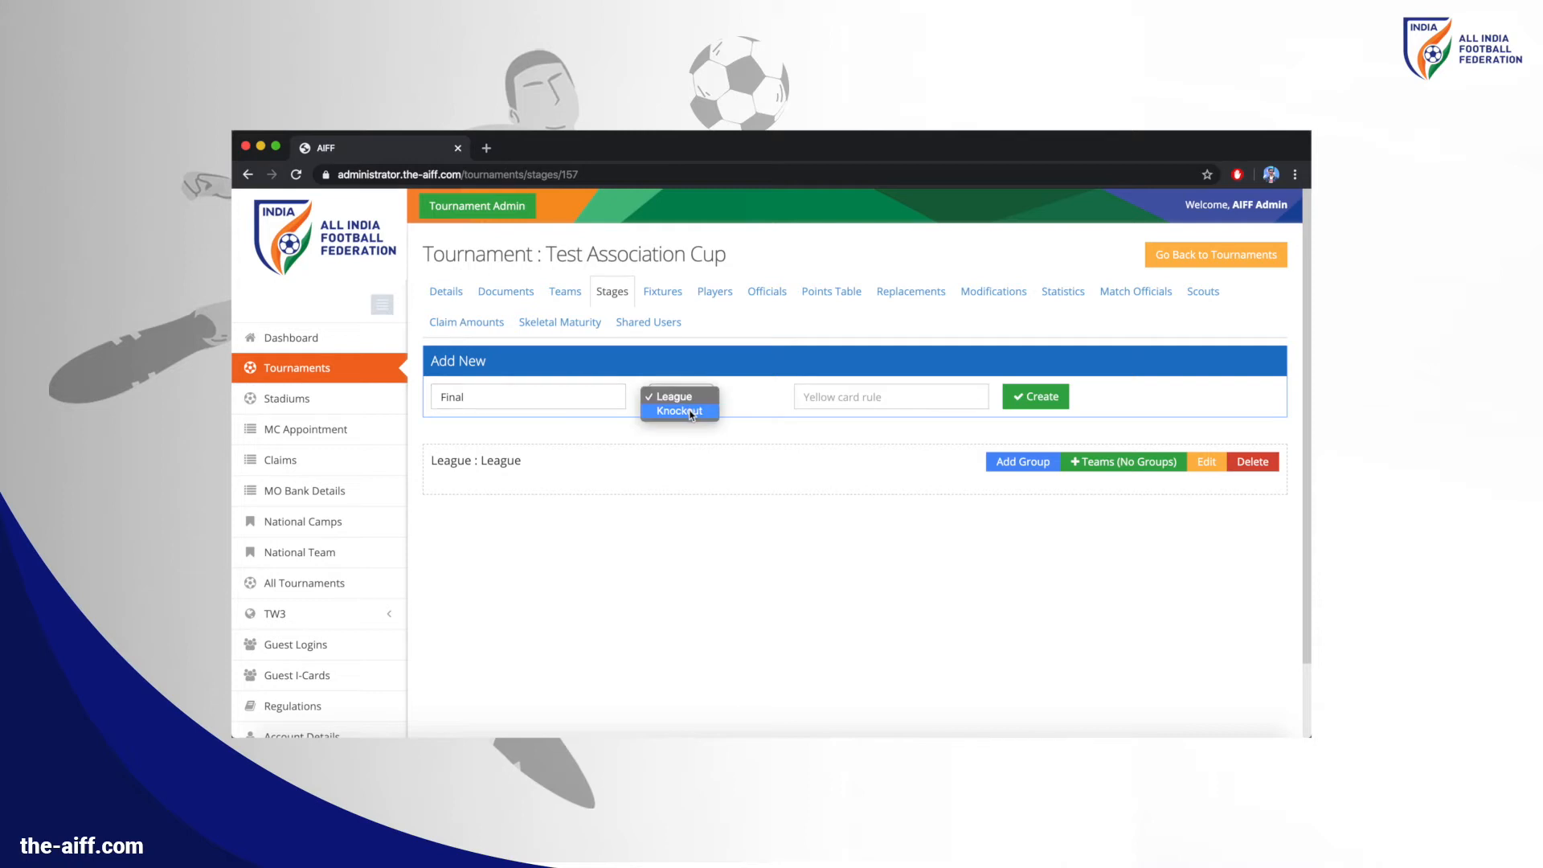
left_click(679, 411)
left_click(902, 399)
type("0")
left_click(1036, 400)
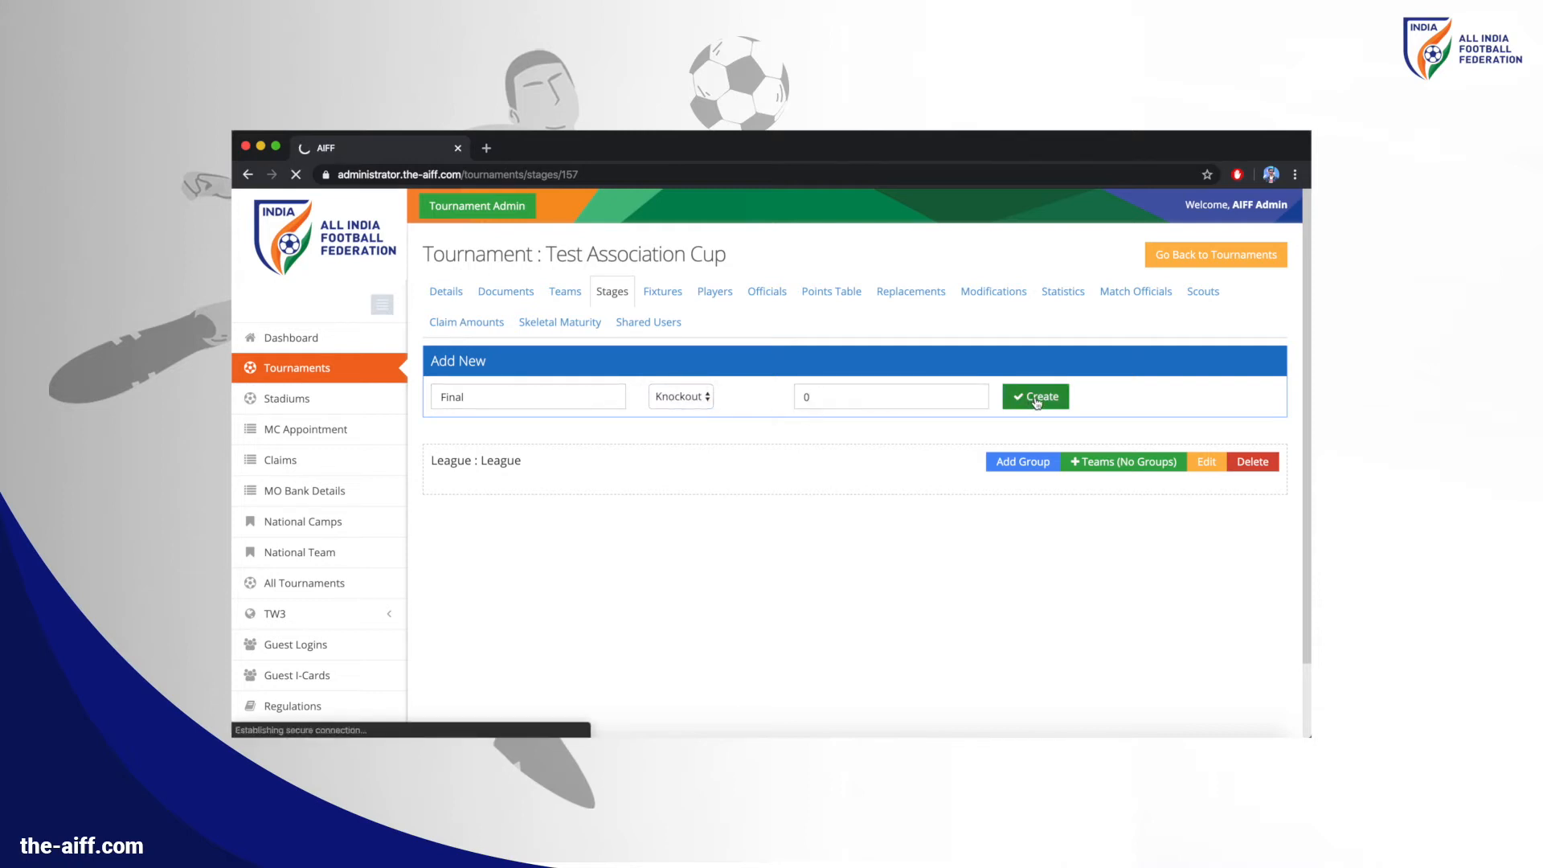
Create Group A and Group B under the League stage
left_click(1020, 464)
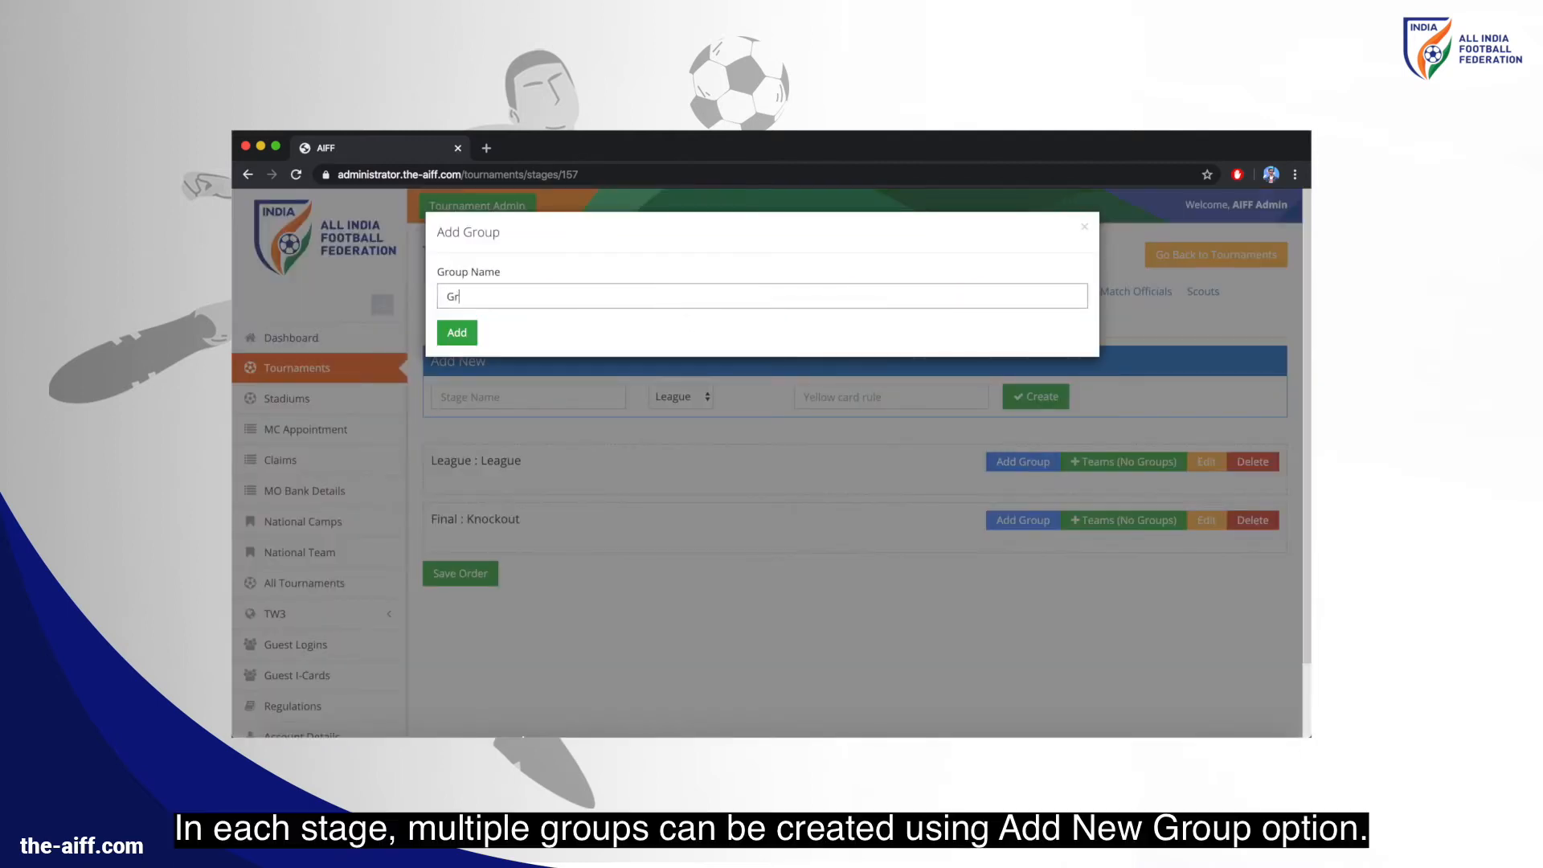
type("Group A")
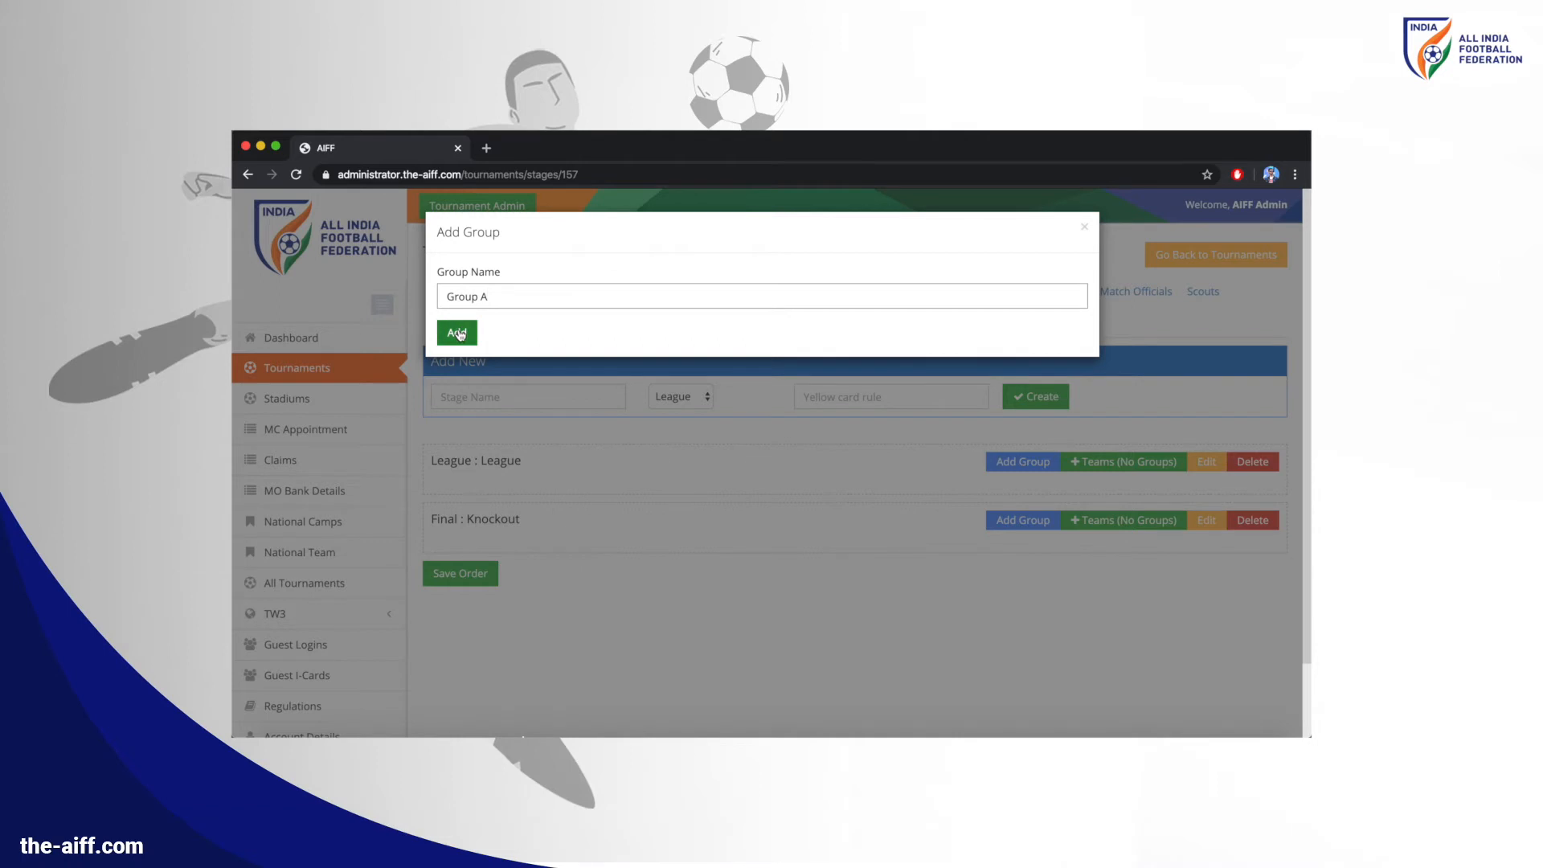
left_click(456, 332)
left_click(1004, 463)
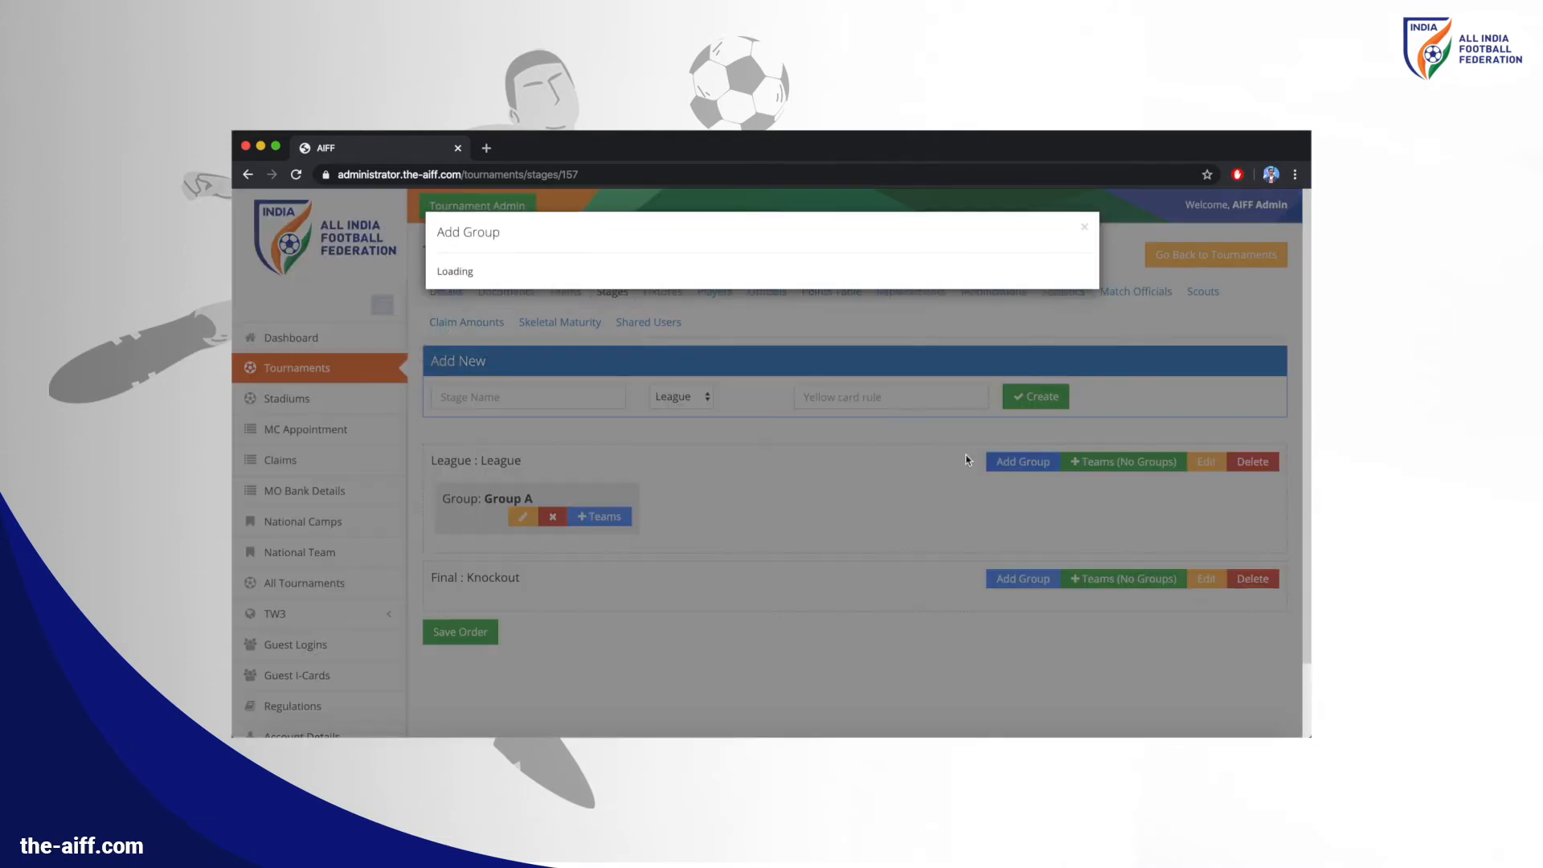
type("Grou")
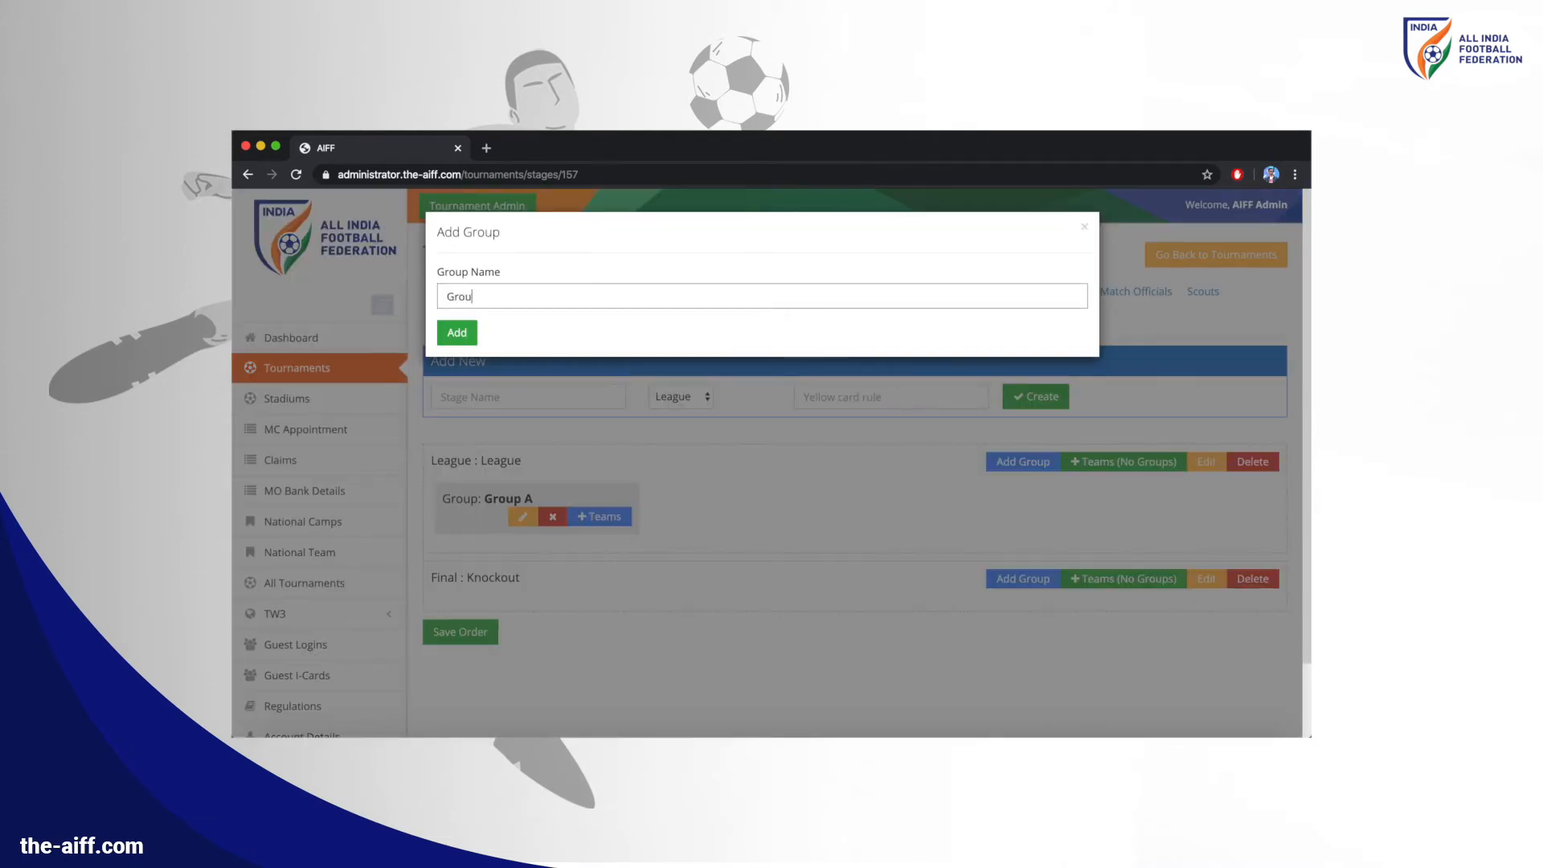
type("p B")
left_click(456, 332)
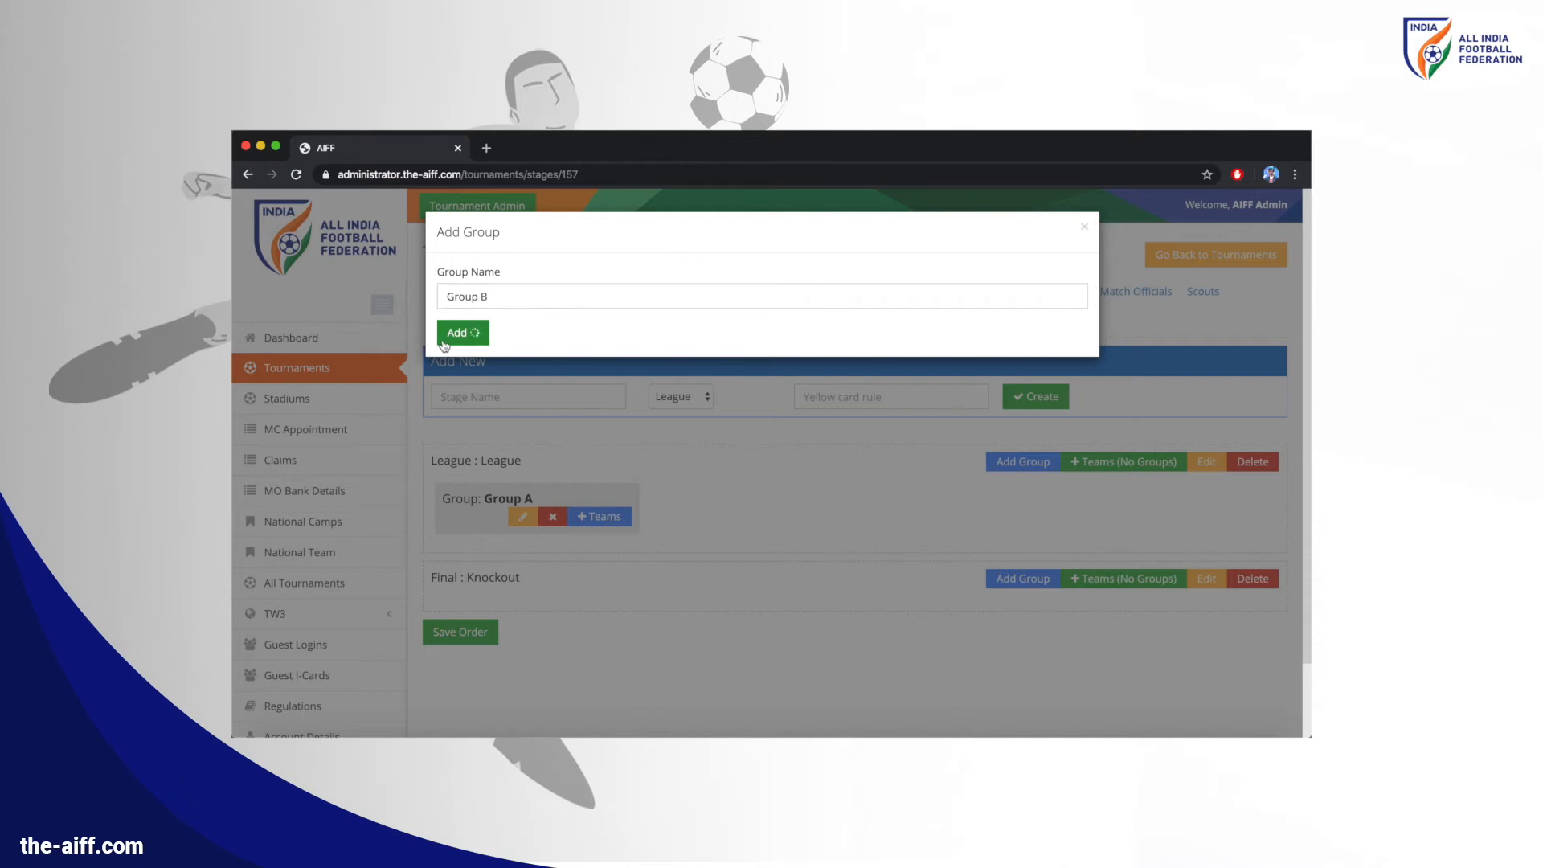
Put Test Club 1 and Test Club 2 in Group A, testing club in Group B, and save the order
left_click(604, 517)
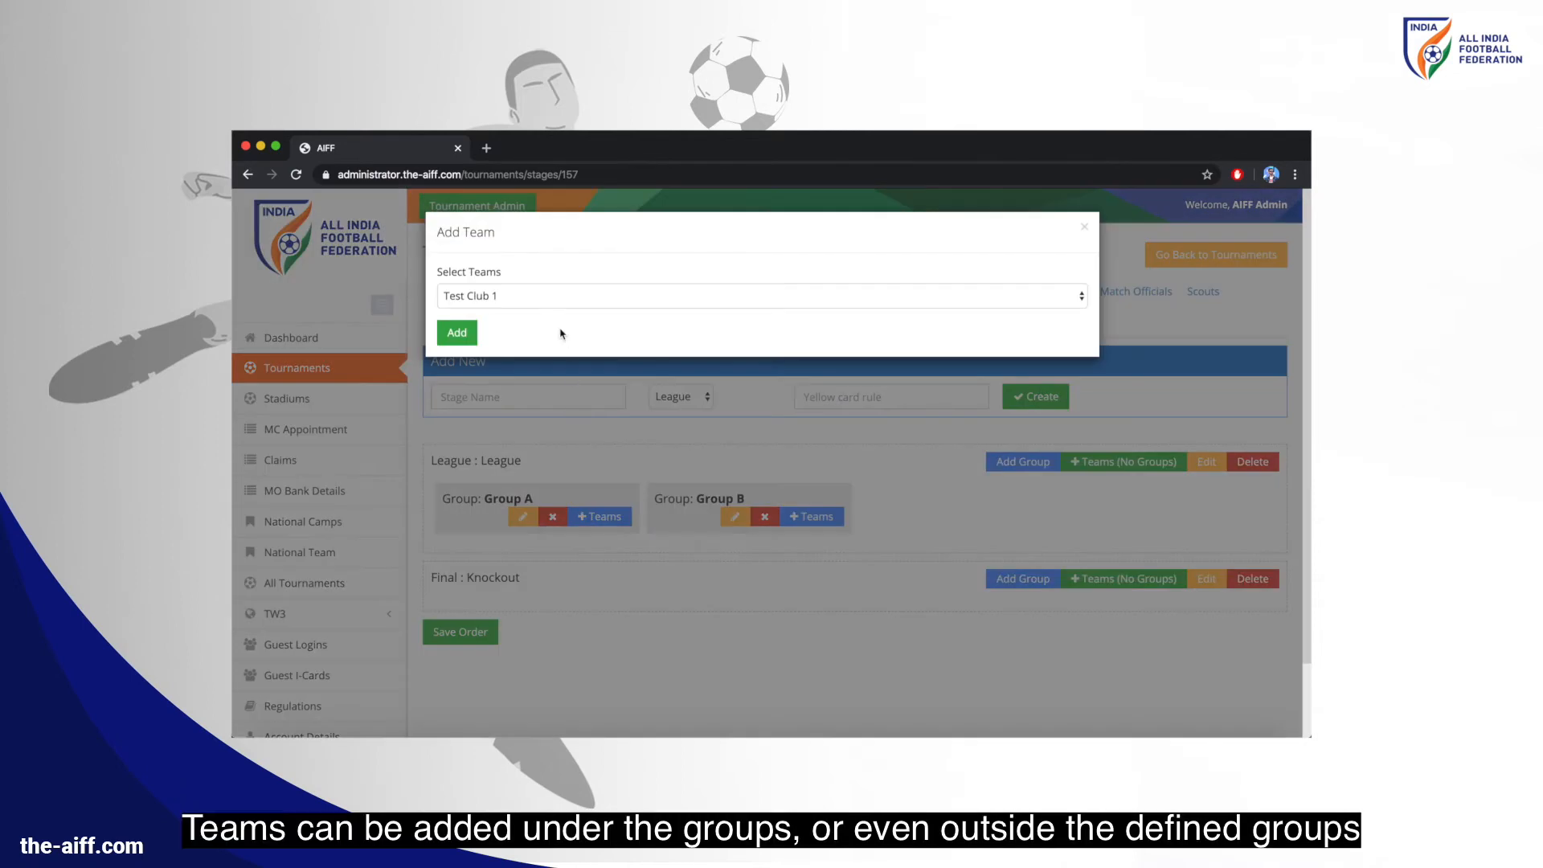
left_click(464, 330)
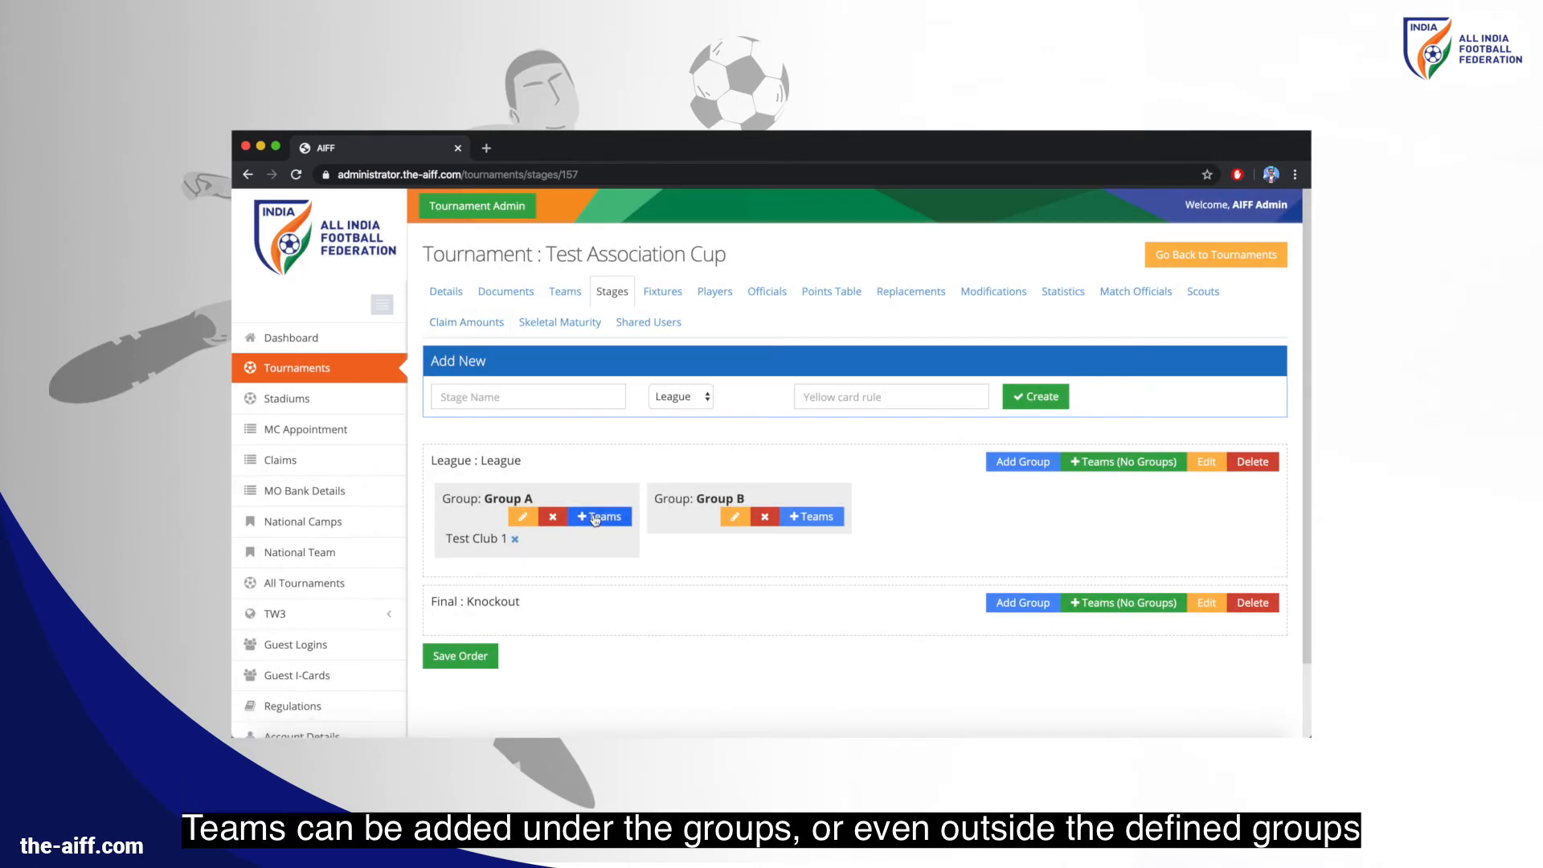
left_click(601, 517)
left_click(527, 297)
left_click(514, 311)
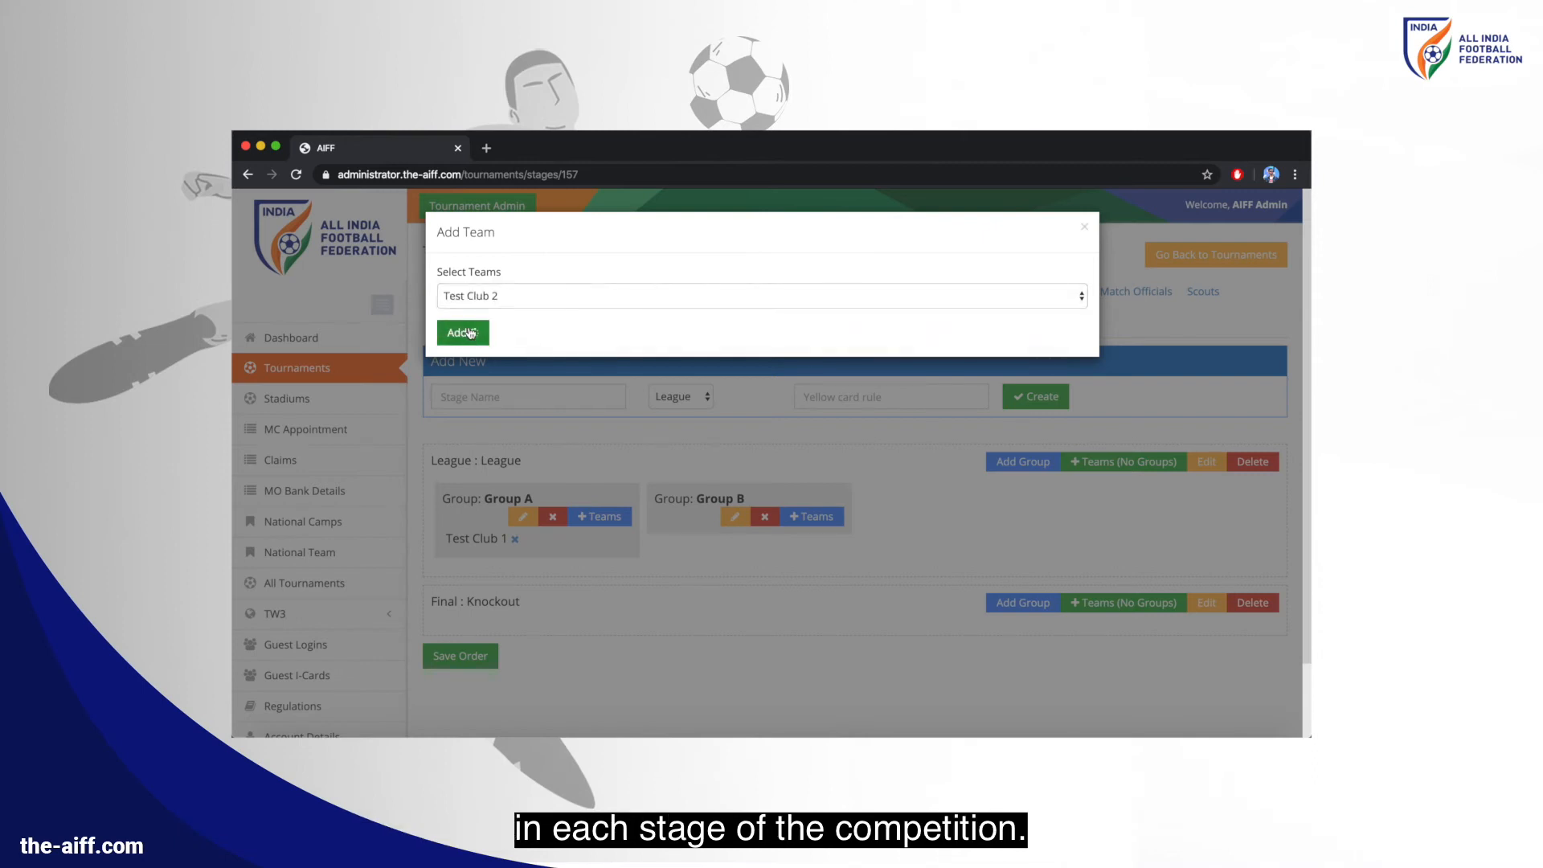
left_click(458, 333)
left_click(820, 515)
left_click(609, 299)
left_click(605, 326)
left_click(458, 333)
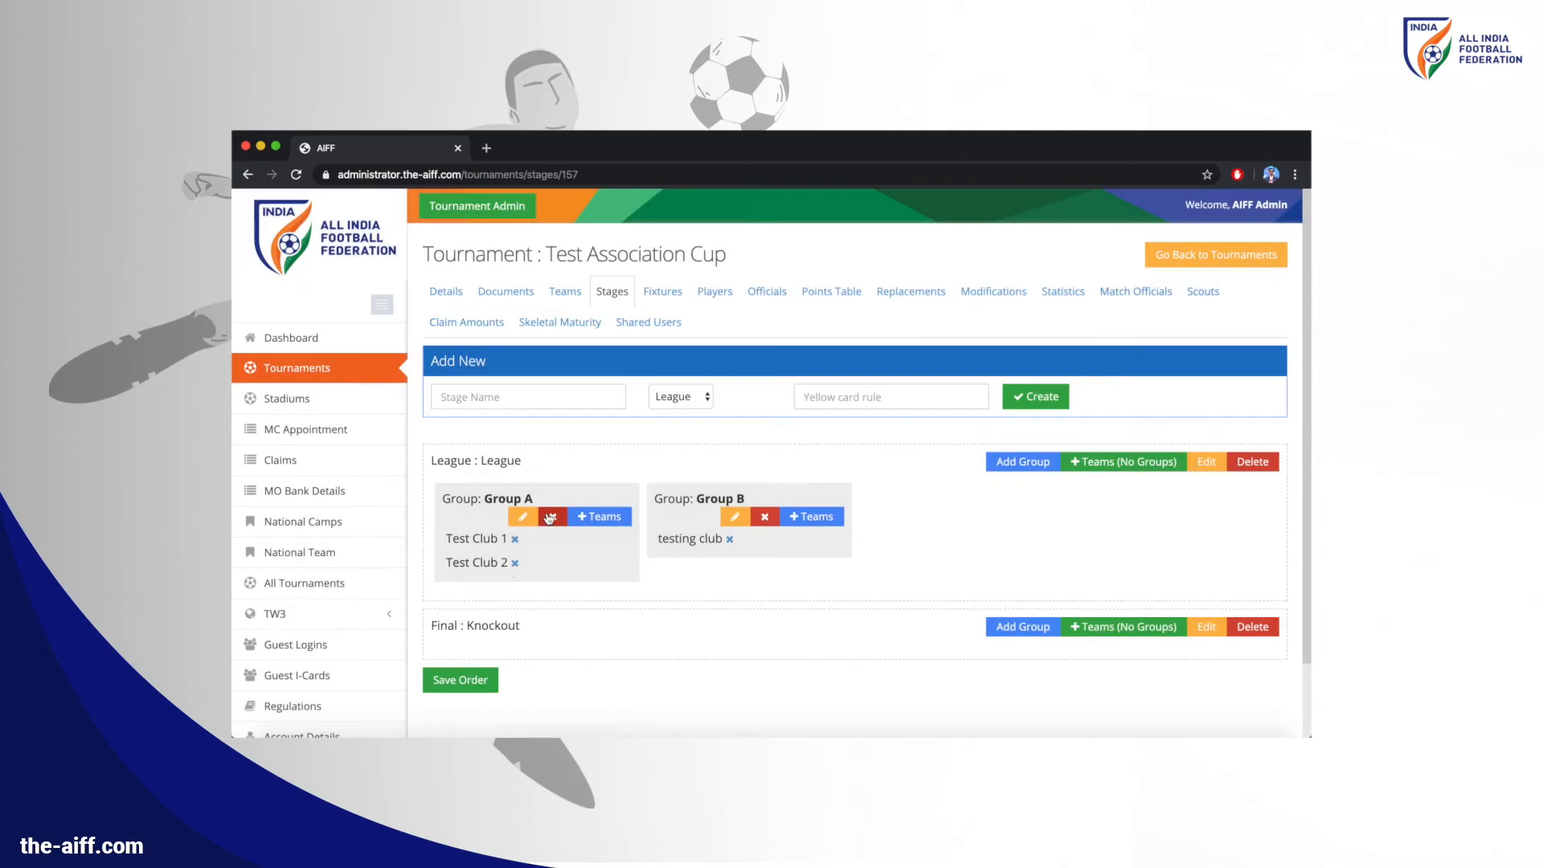
left_click(491, 680)
left_click(1169, 299)
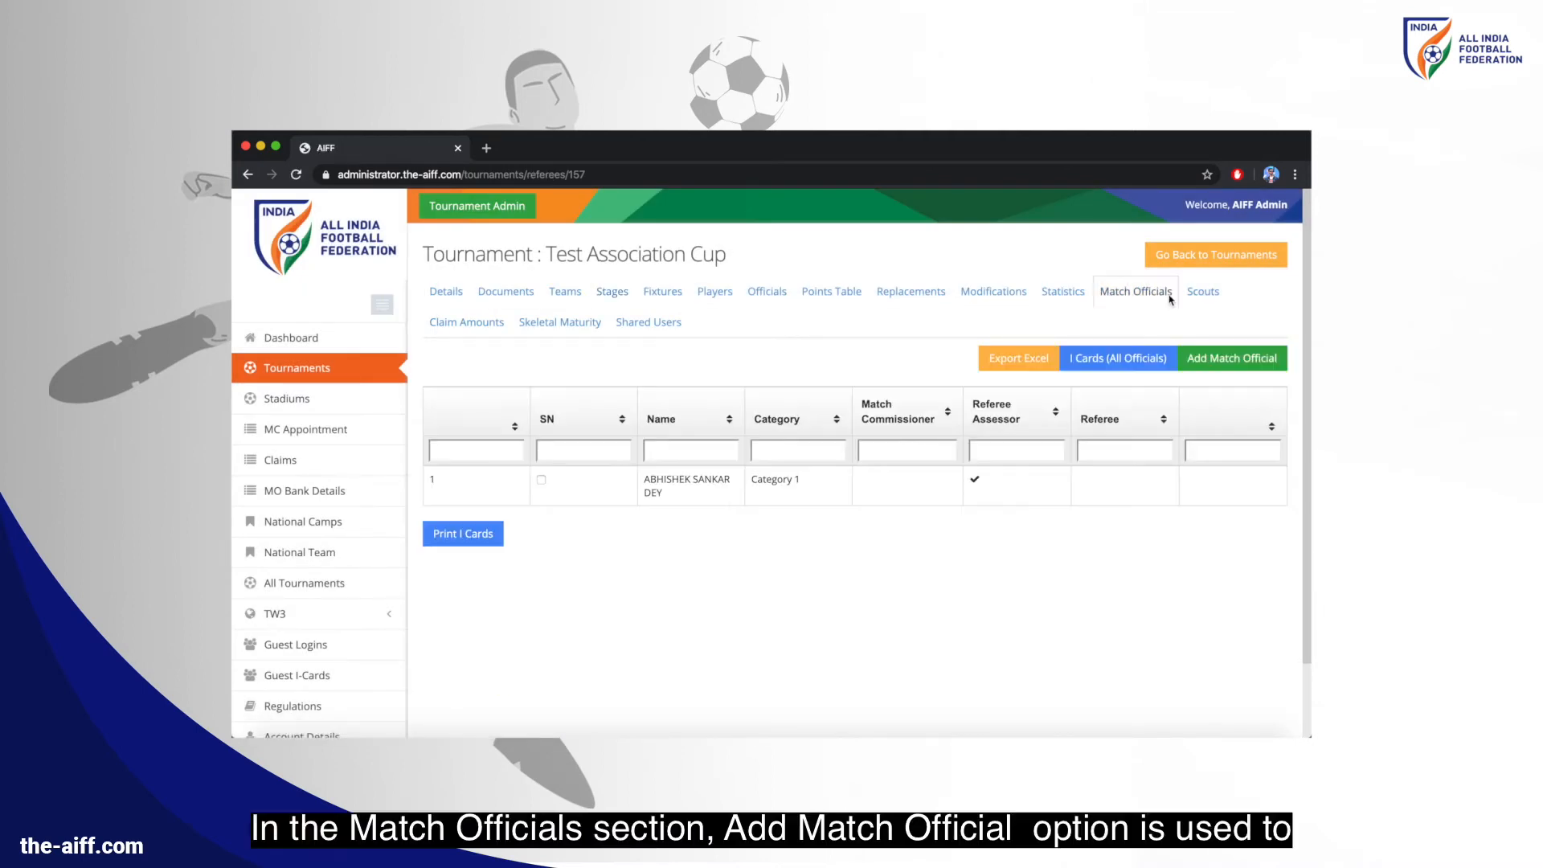
Add the official found by searching 'test' as a Match Commissioner
left_click(1211, 358)
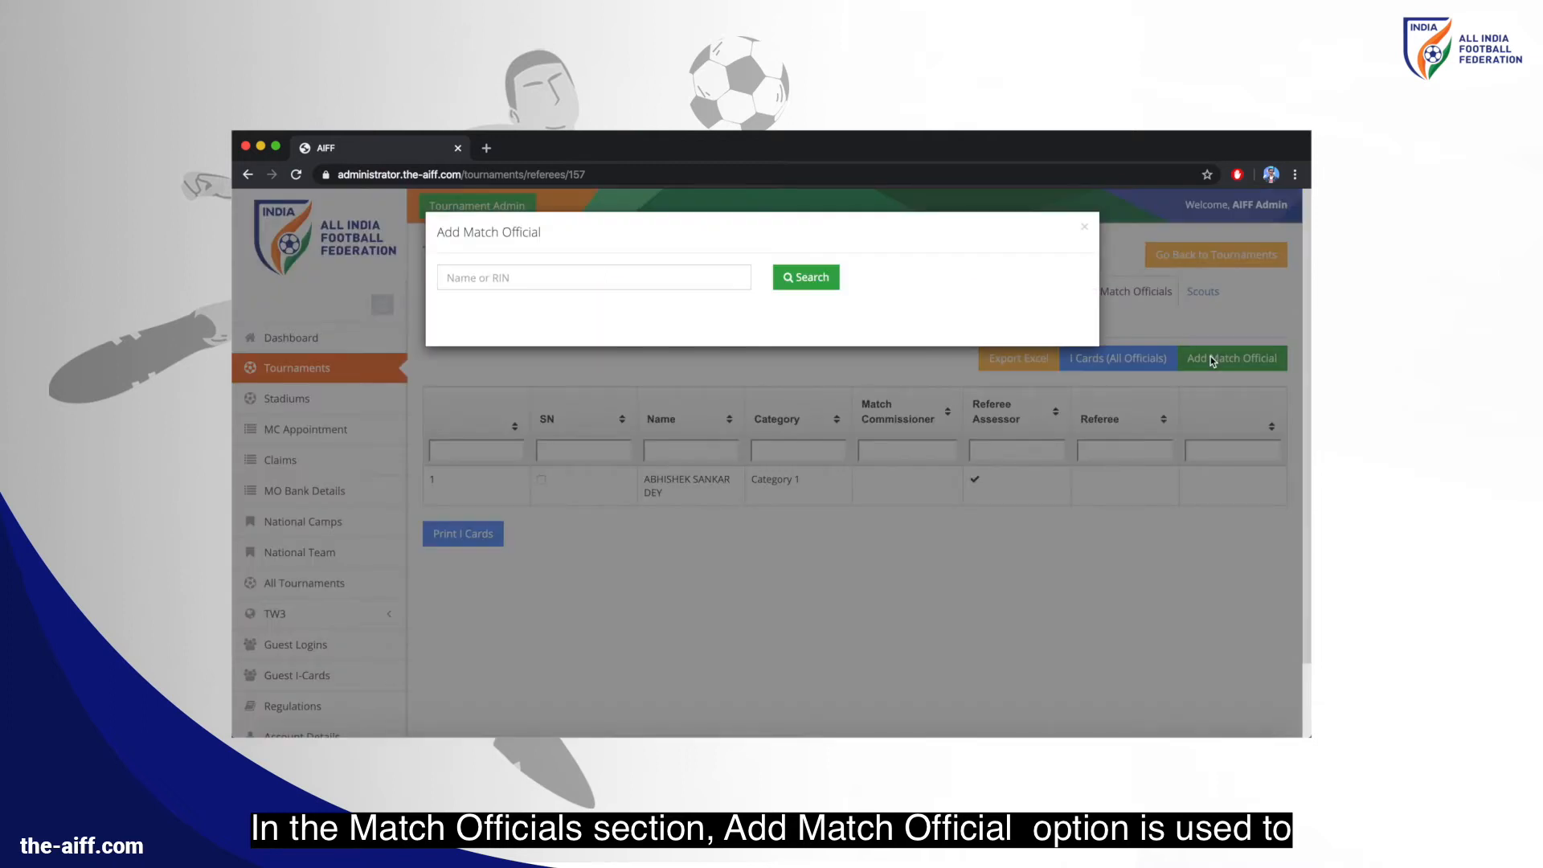
left_click(677, 281)
type("test")
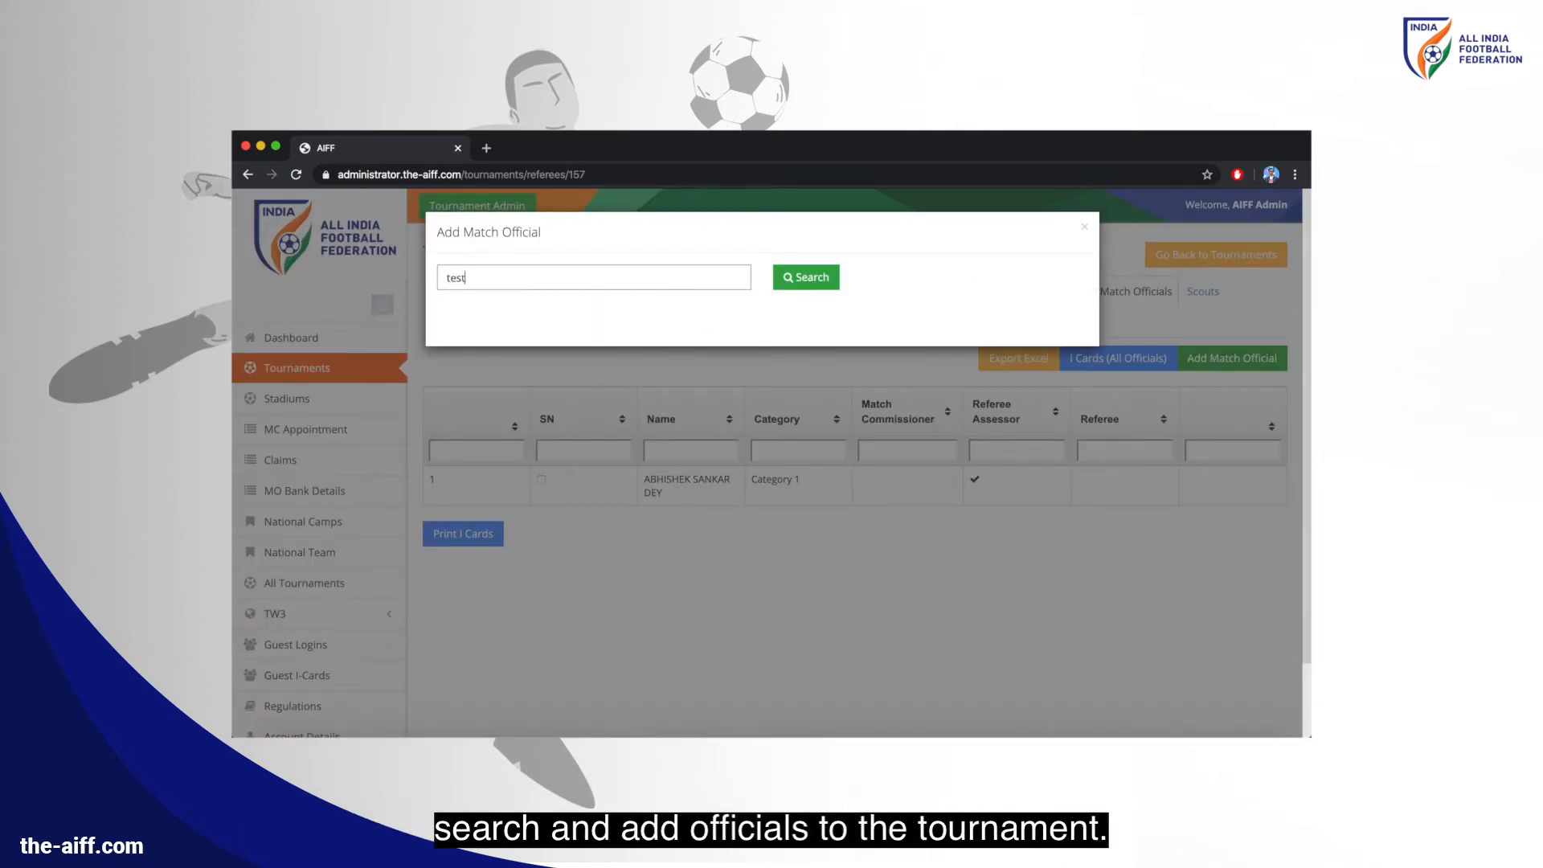
left_click(789, 280)
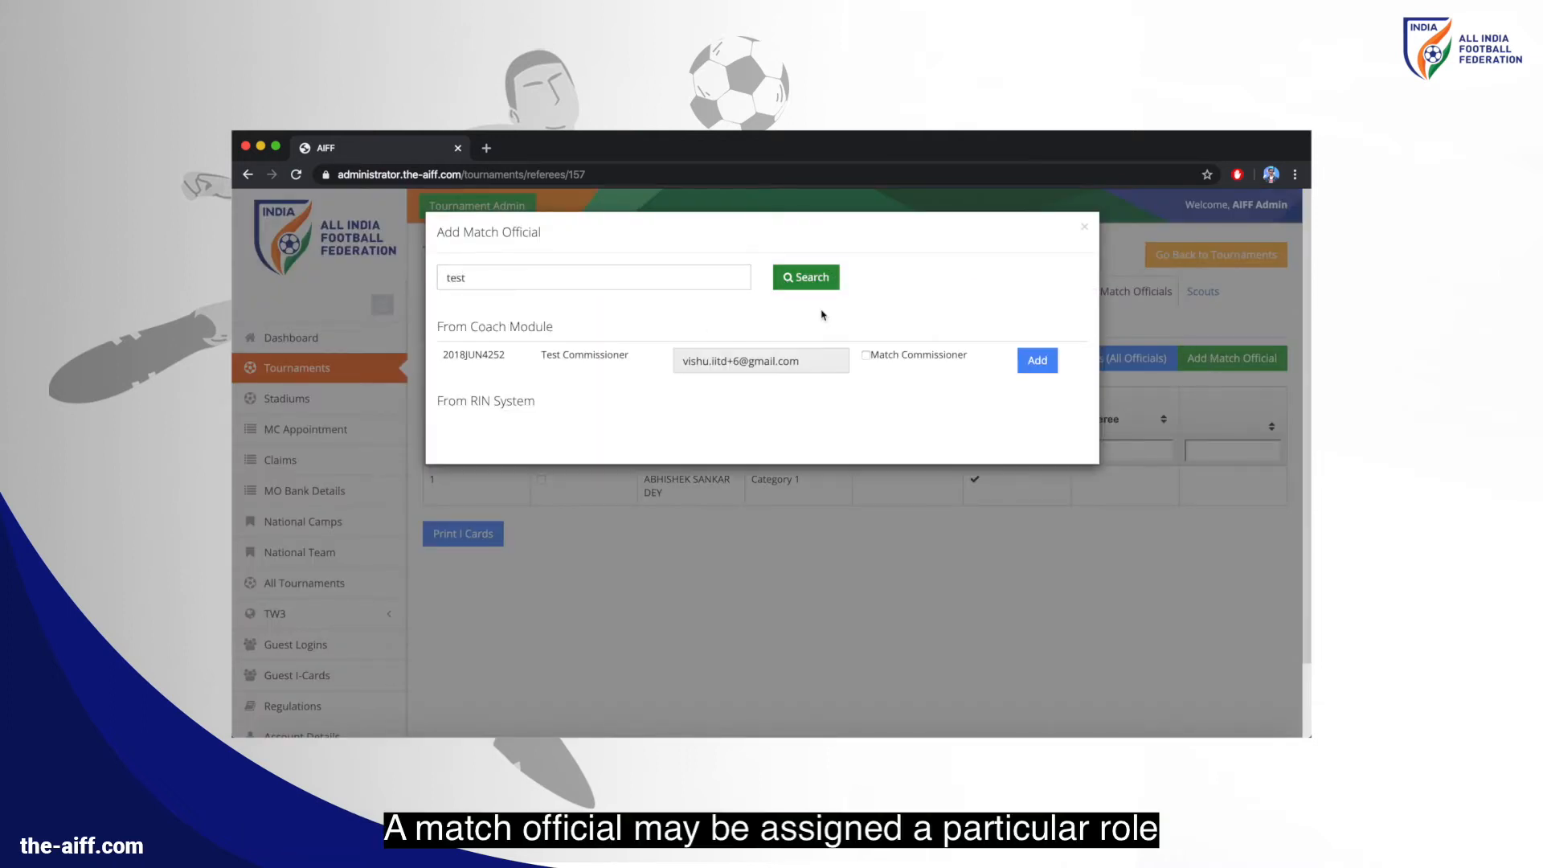
left_click(857, 355)
left_click(1027, 361)
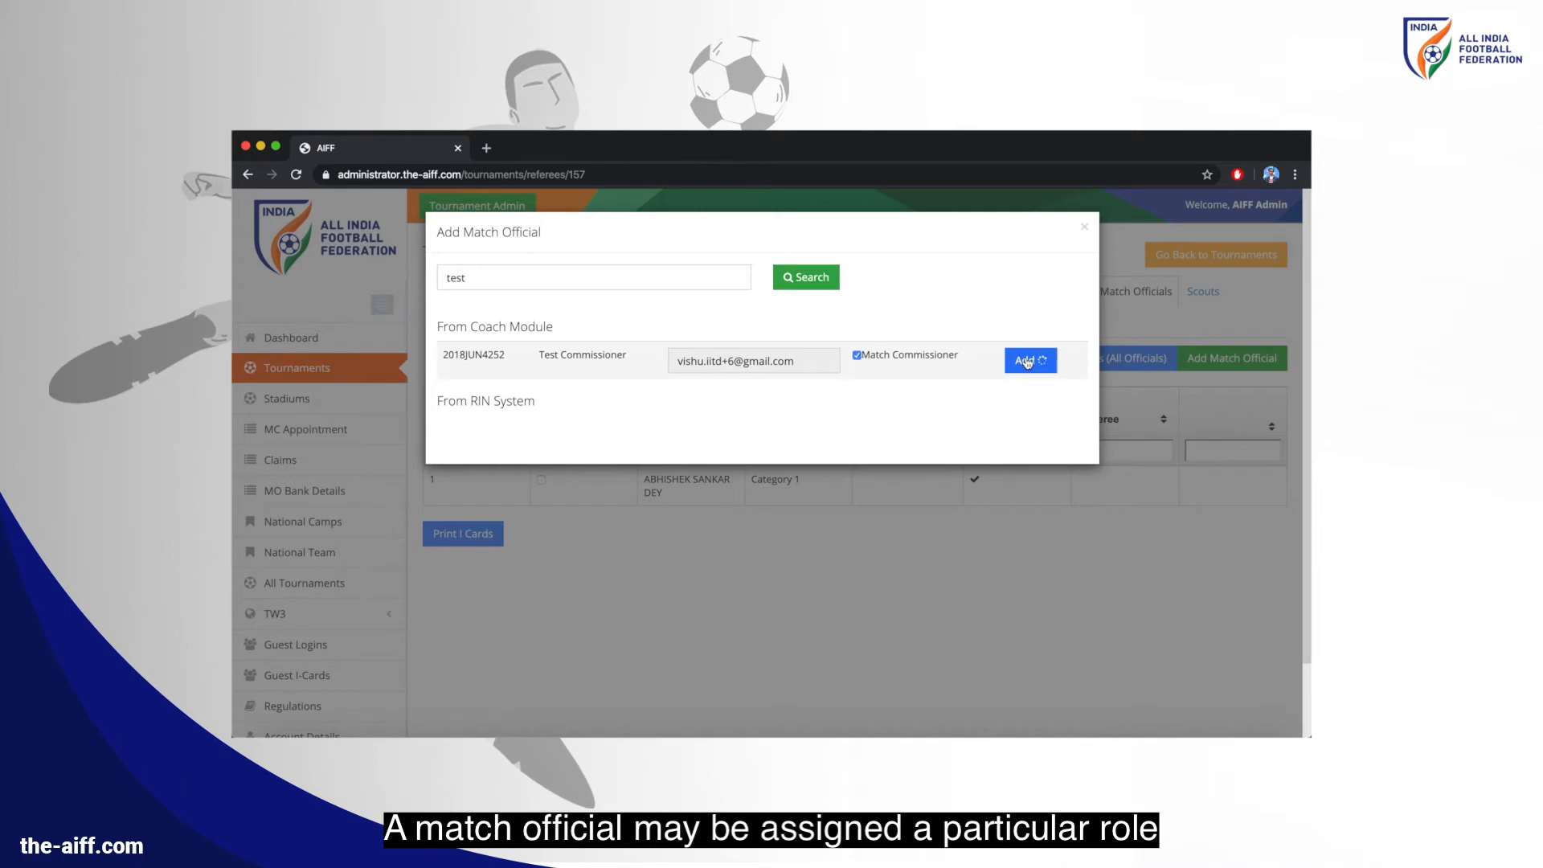
Add the official found by searching 'sw' as a second Match Commissioner and close the search
left_click(666, 281)
key("super+a")
key("BackSpace")
type("sw")
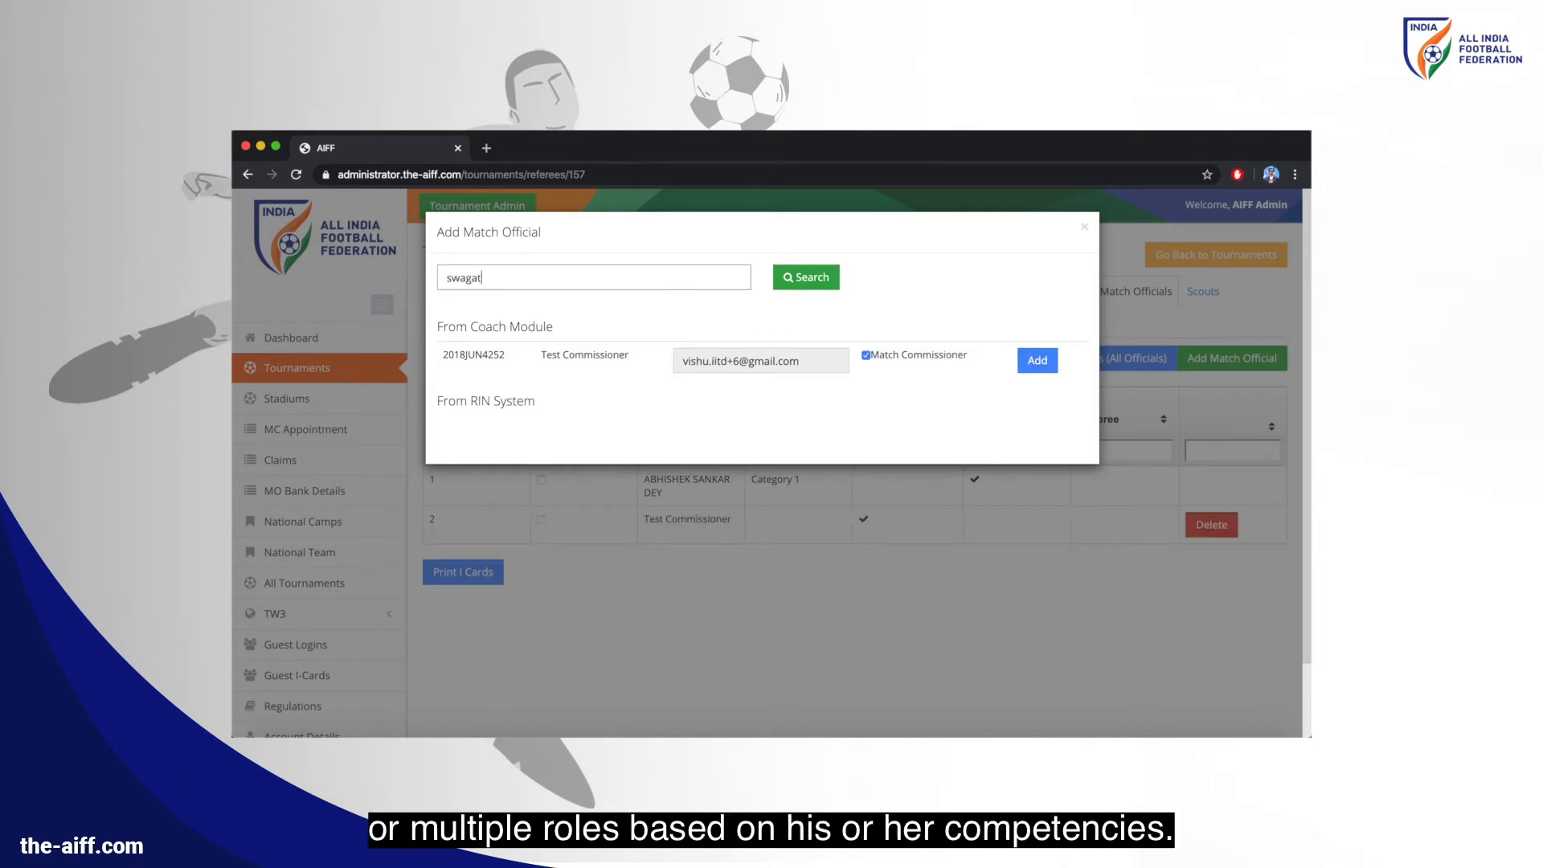
left_click(799, 277)
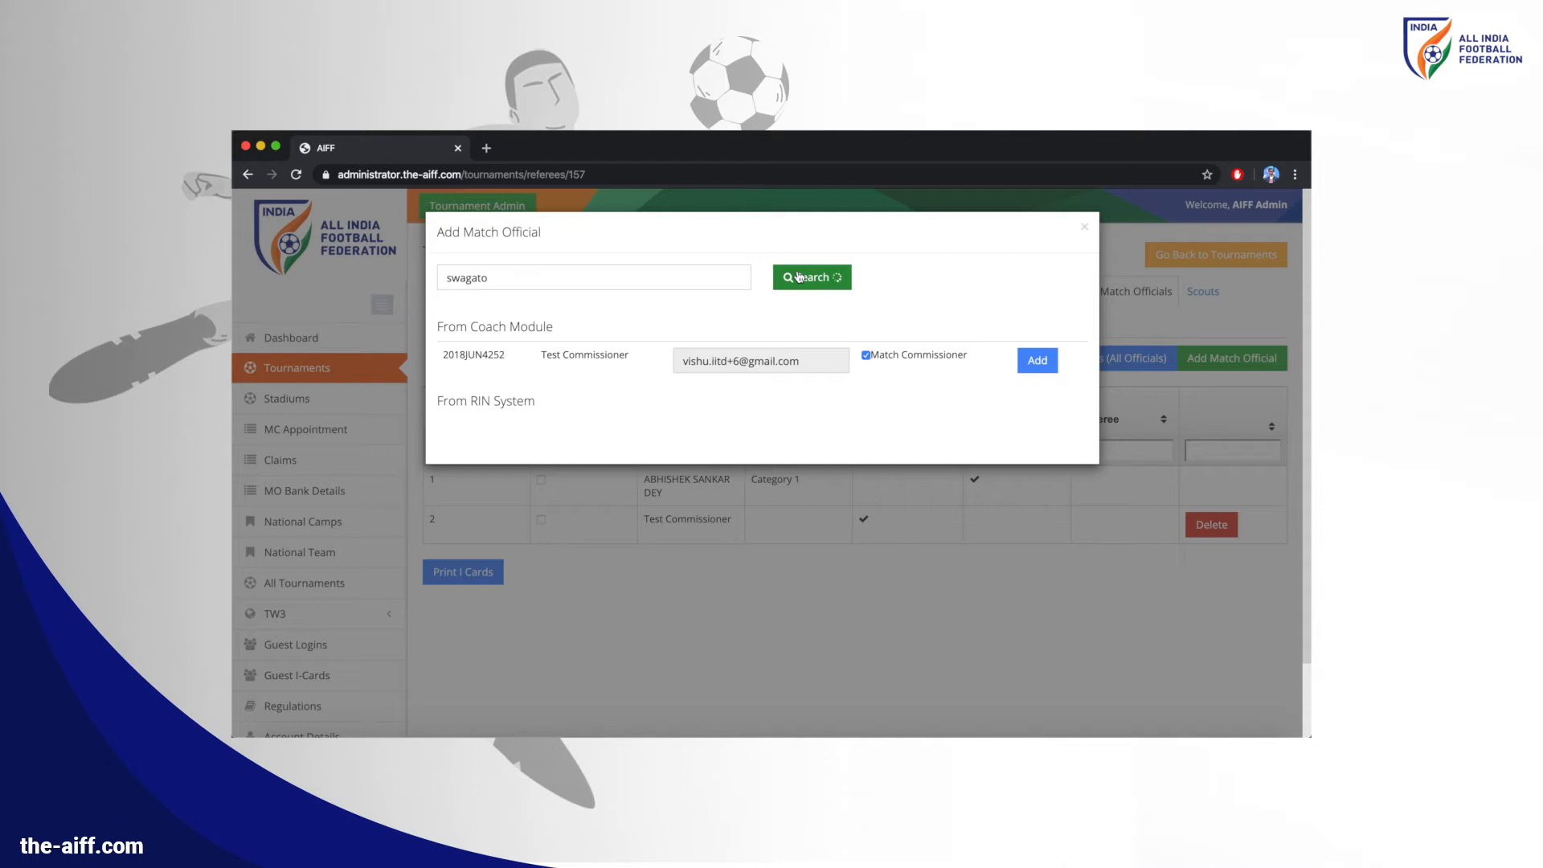
left_click(867, 355)
left_click(1045, 361)
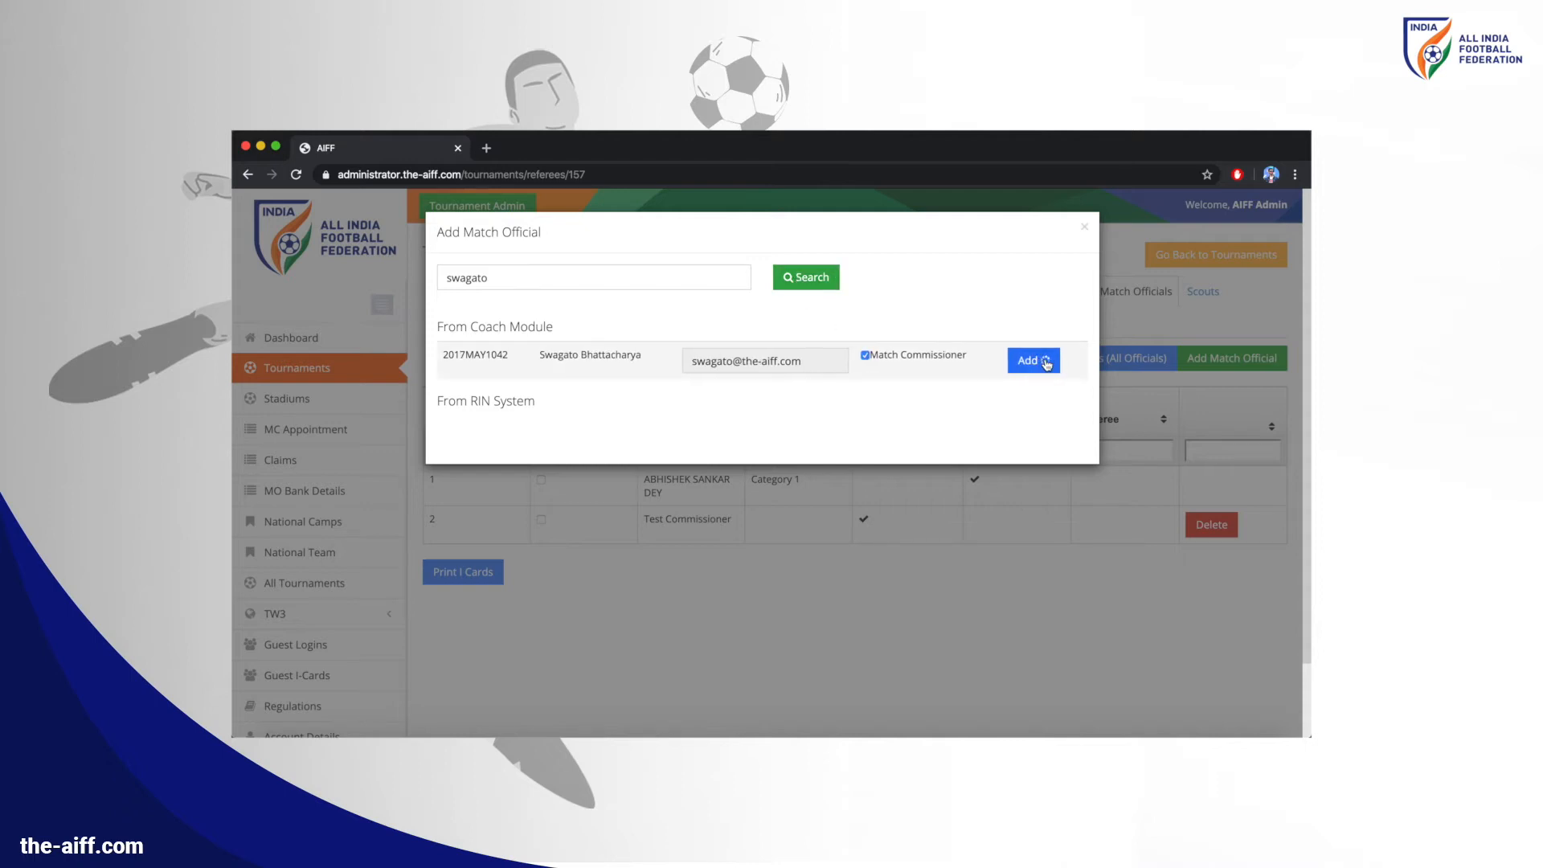
left_click(1084, 228)
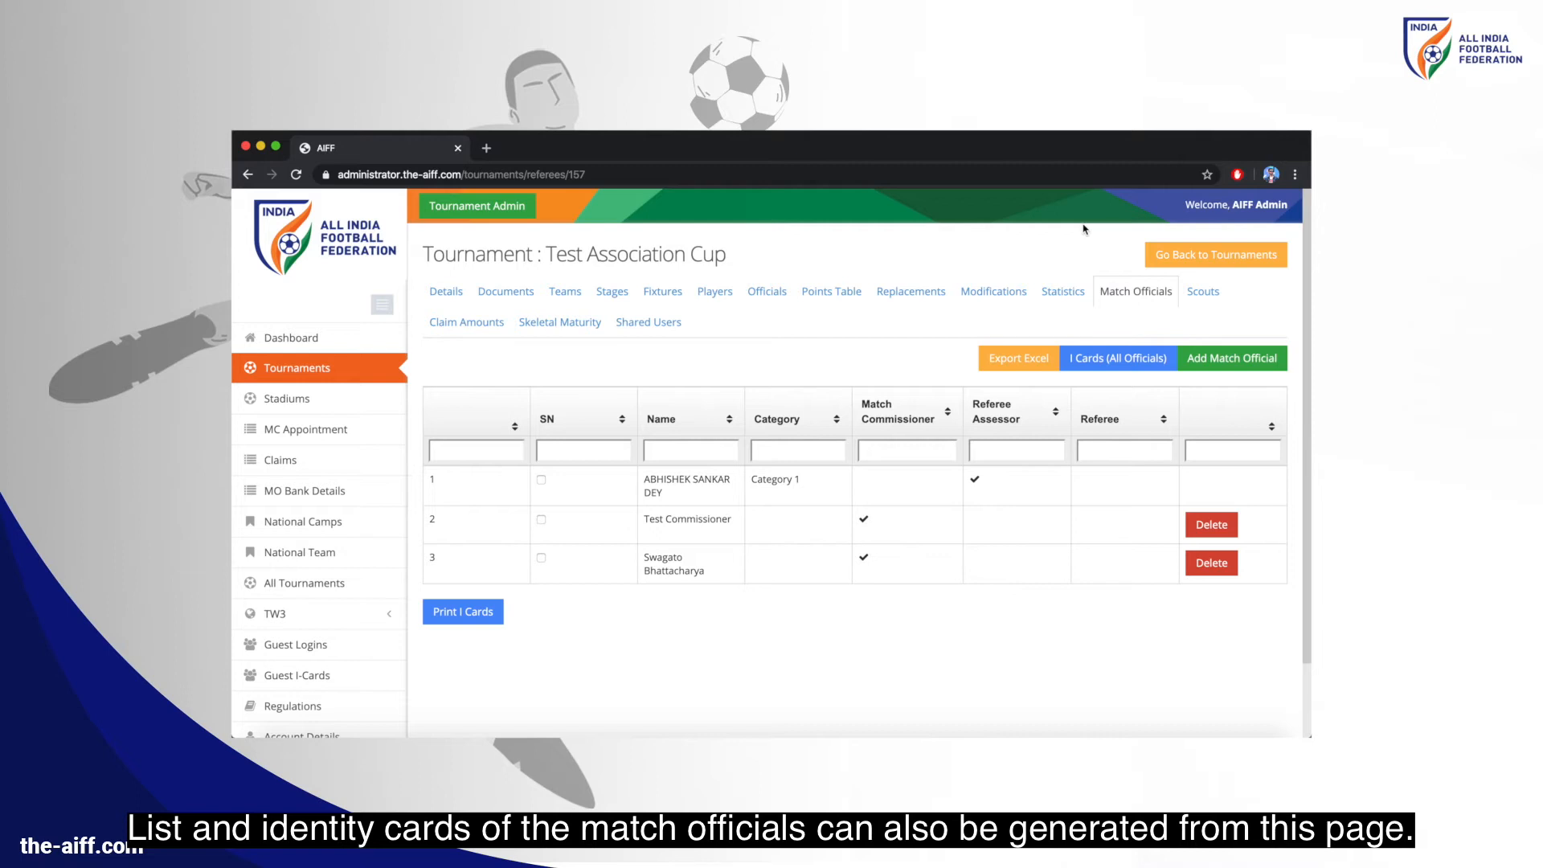
left_click(662, 293)
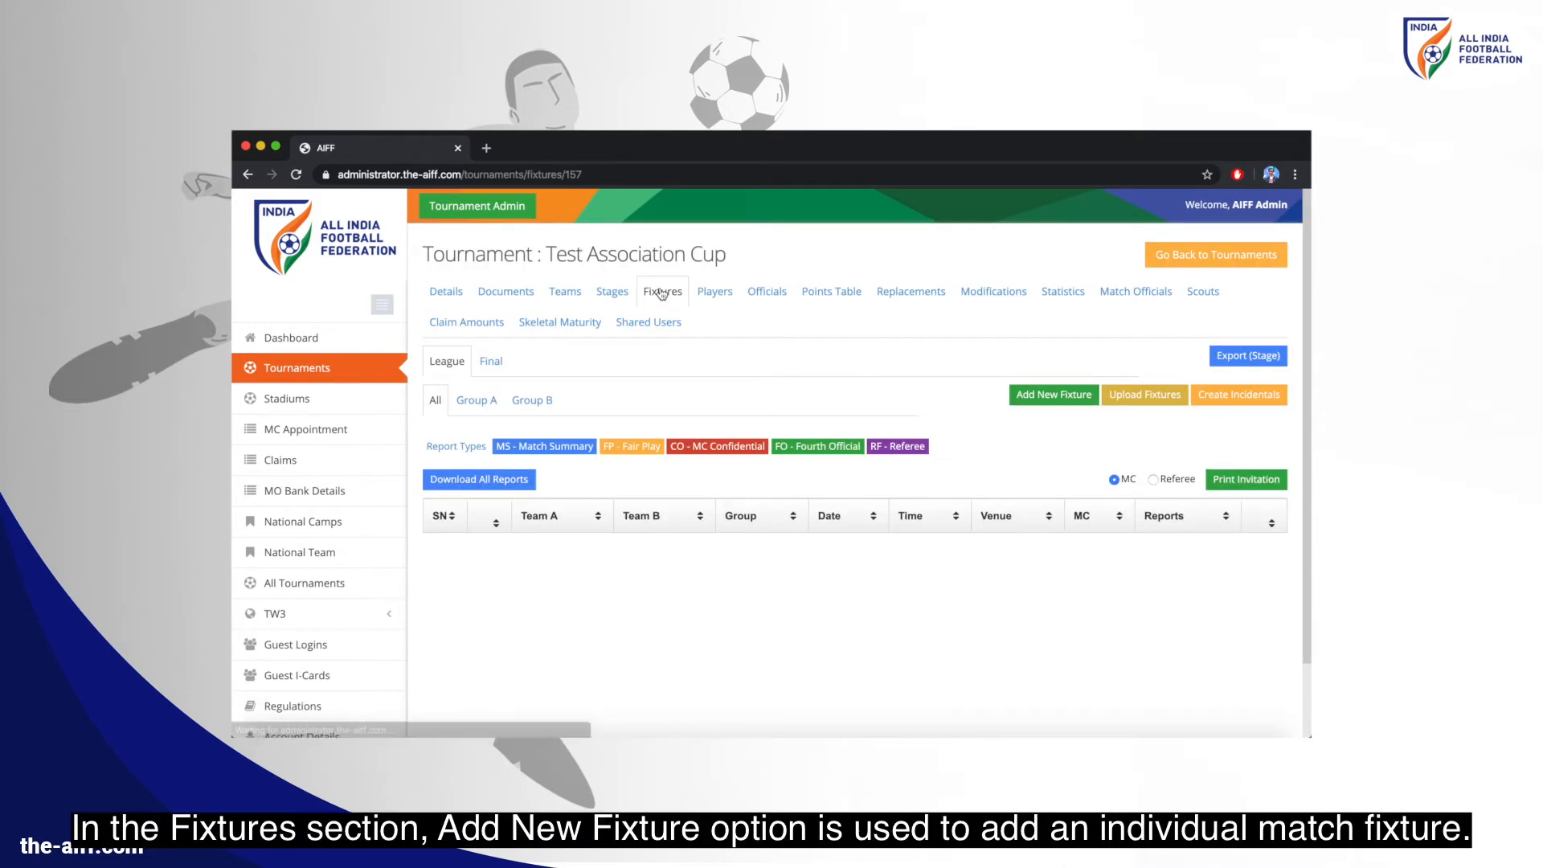
Start fixture 1: Test Club 1 vs Test Club 2 on 01-02-2020 at 18:30
left_click(1039, 392)
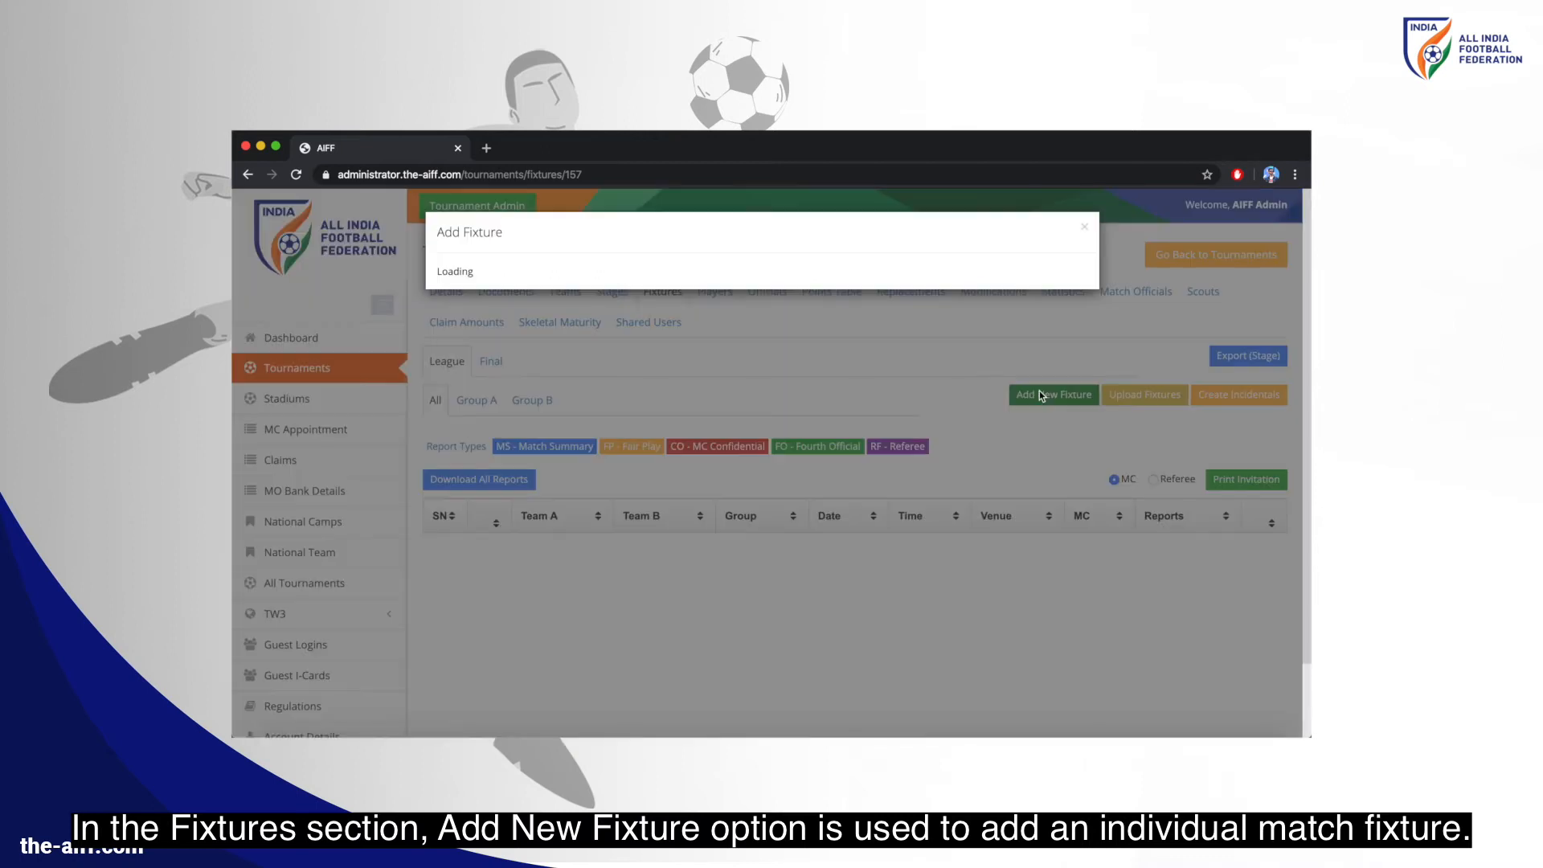
left_click(664, 296)
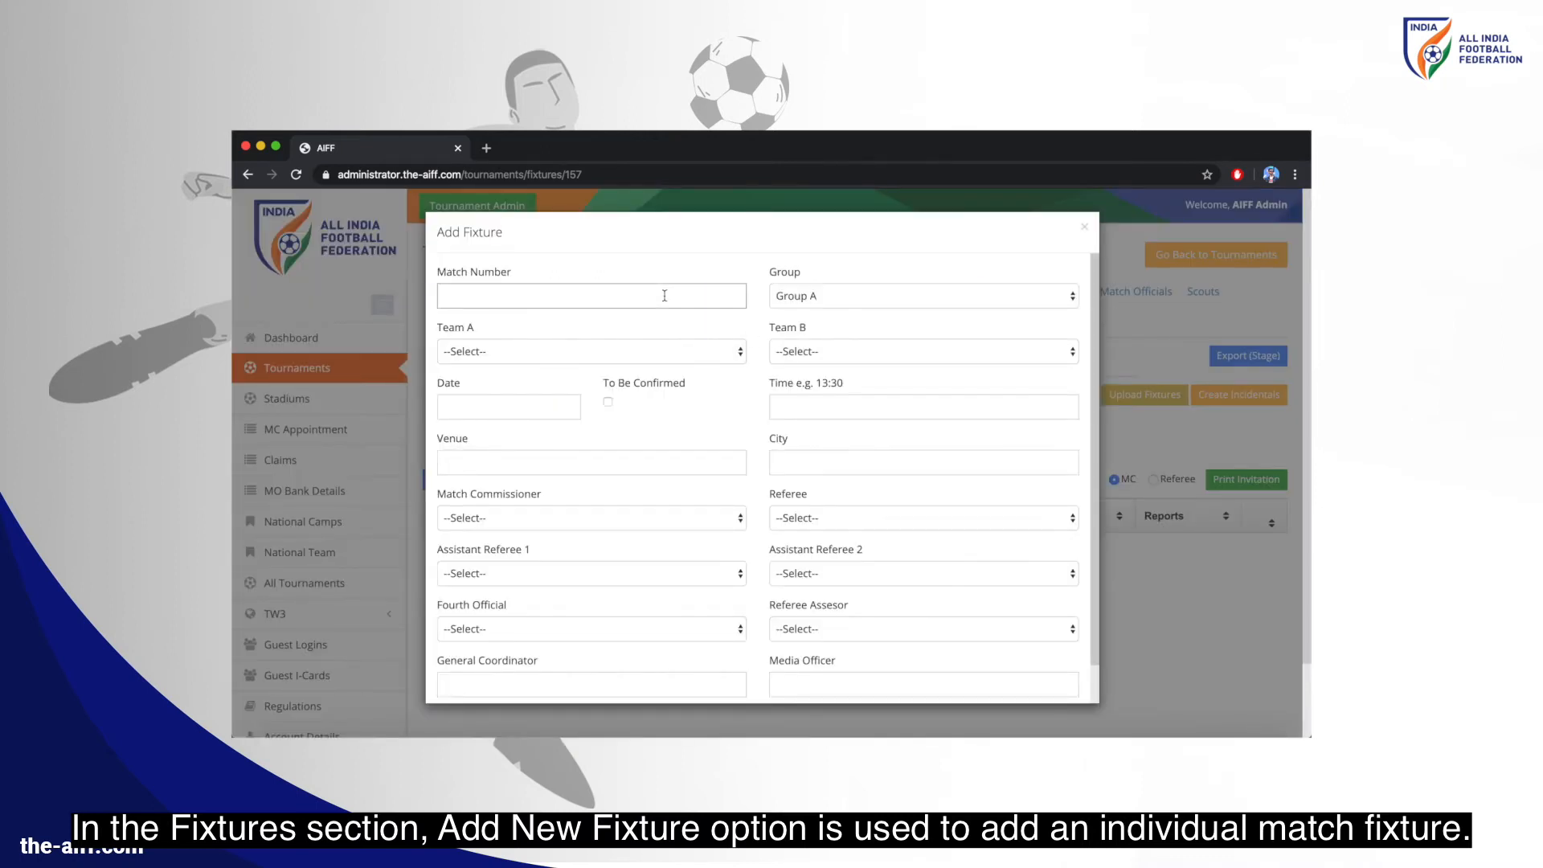
left_click(654, 351)
left_click(653, 363)
left_click(805, 351)
left_click(811, 380)
left_click(531, 406)
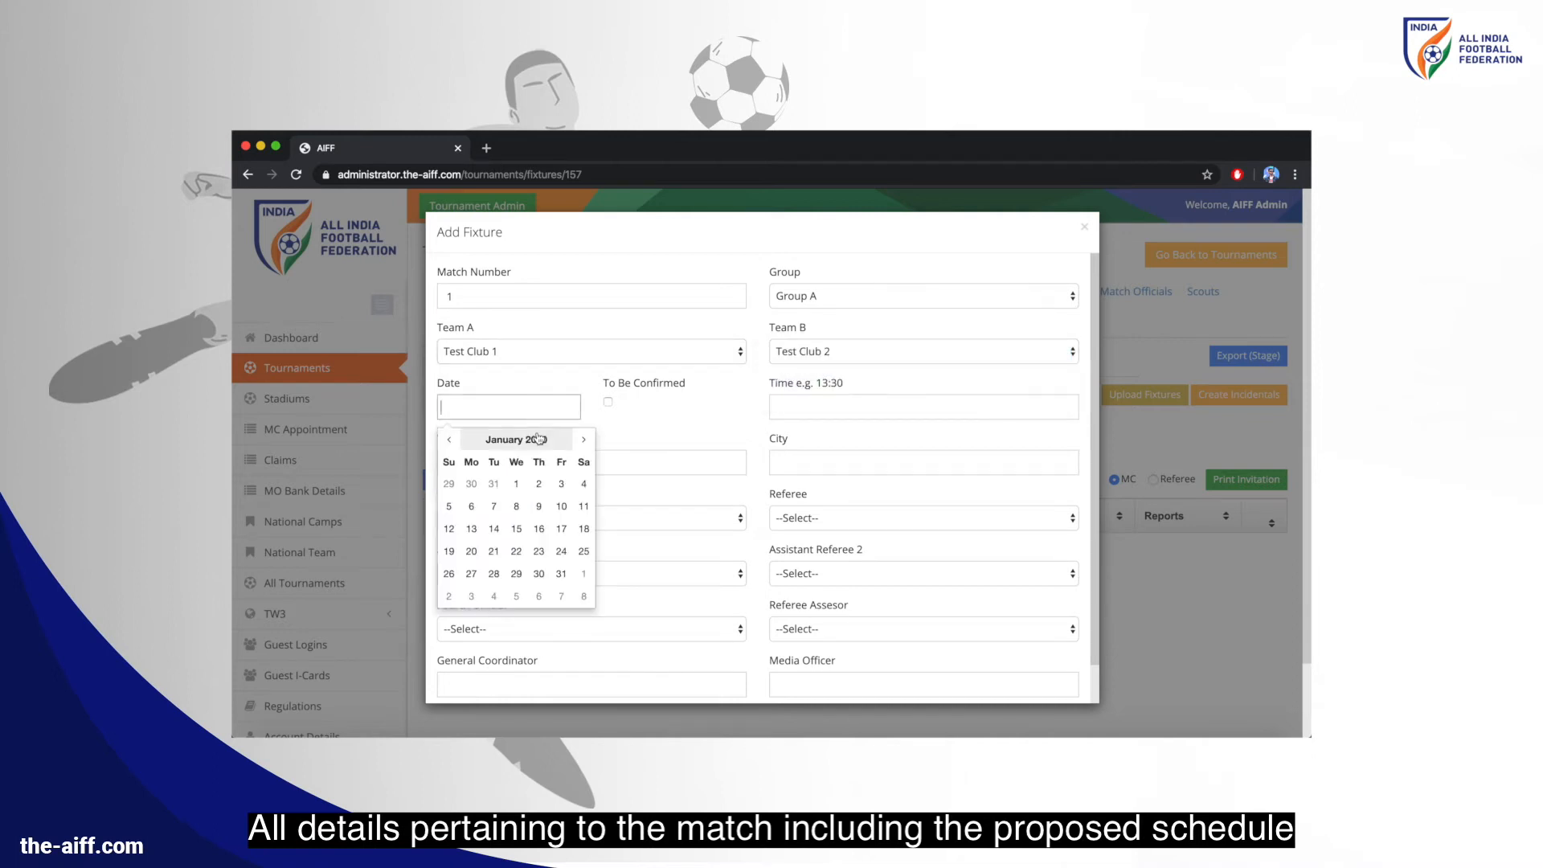
left_click(583, 440)
left_click(584, 483)
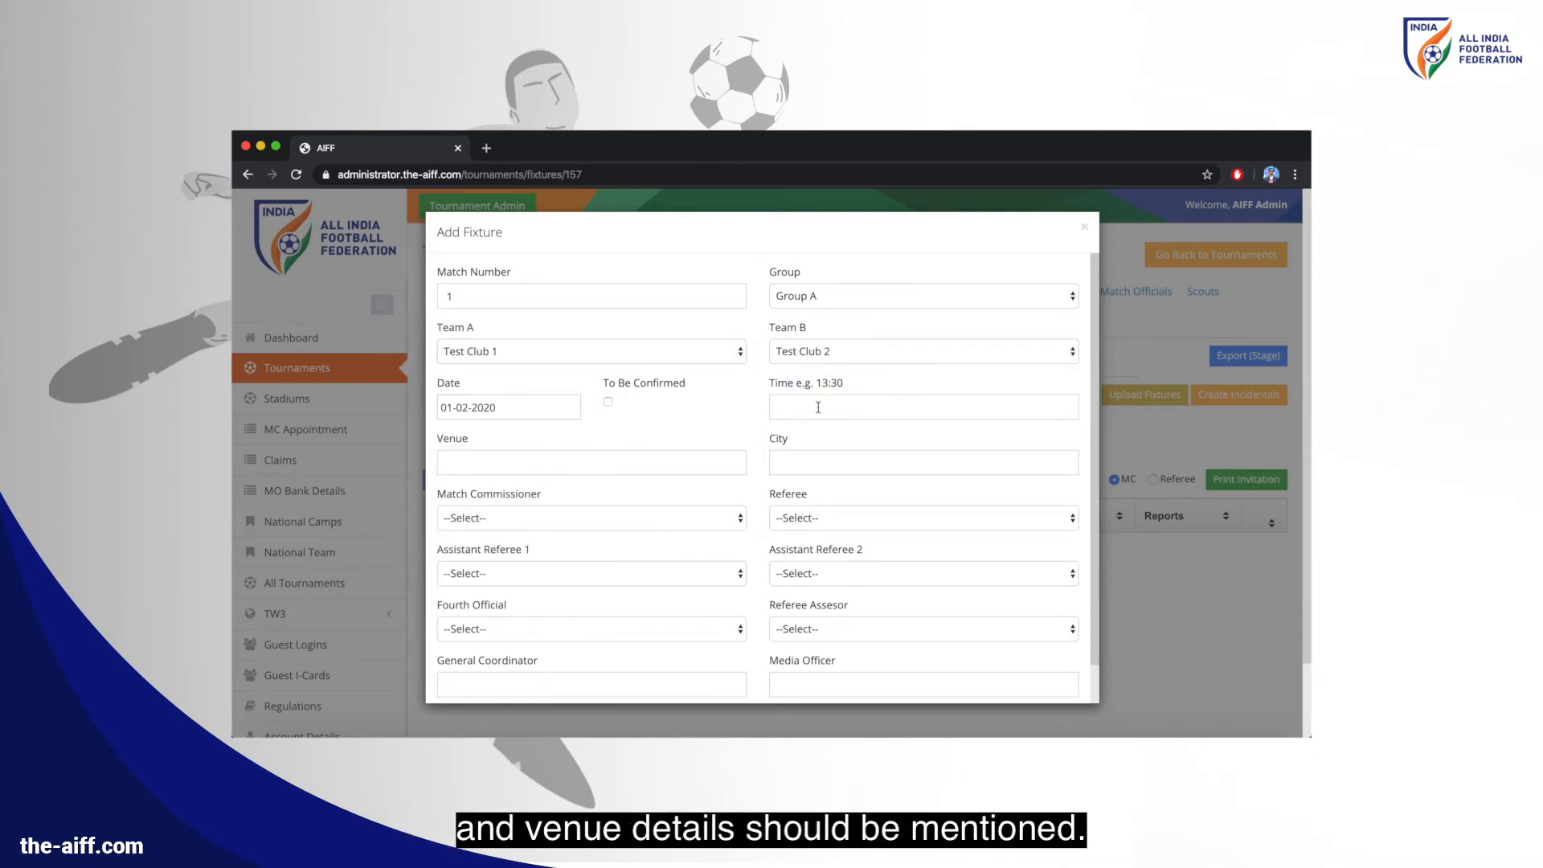
left_click(818, 407)
type("18:3")
Set venue JLN Stadium, city Delhi, the match commissioner, referee and fourth official, and add the fixture
left_click(617, 463)
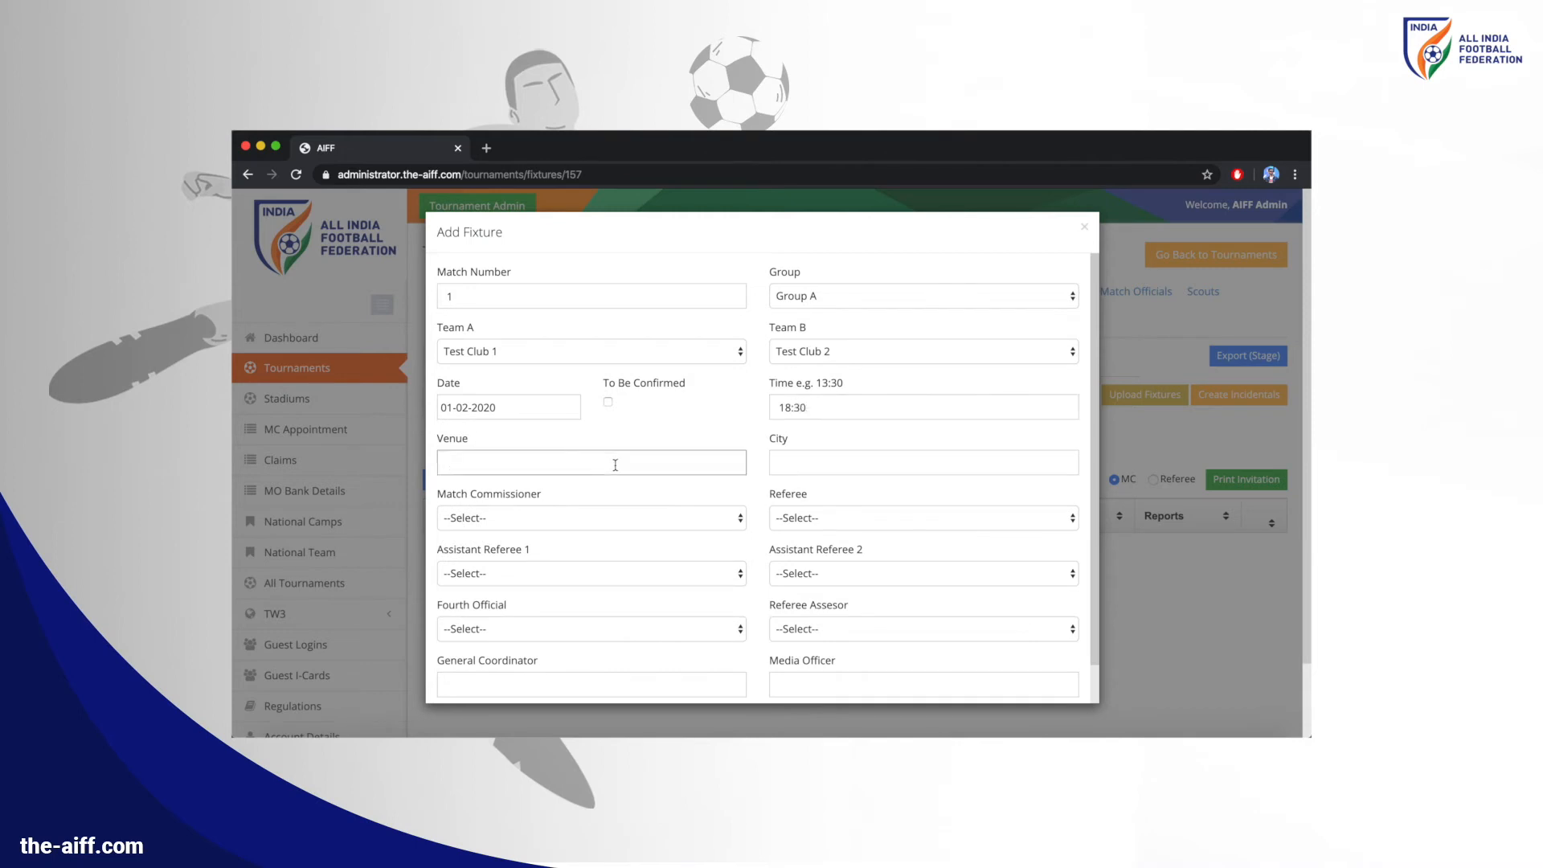
type("JLN Stadium")
left_click(774, 466)
type("Delhi")
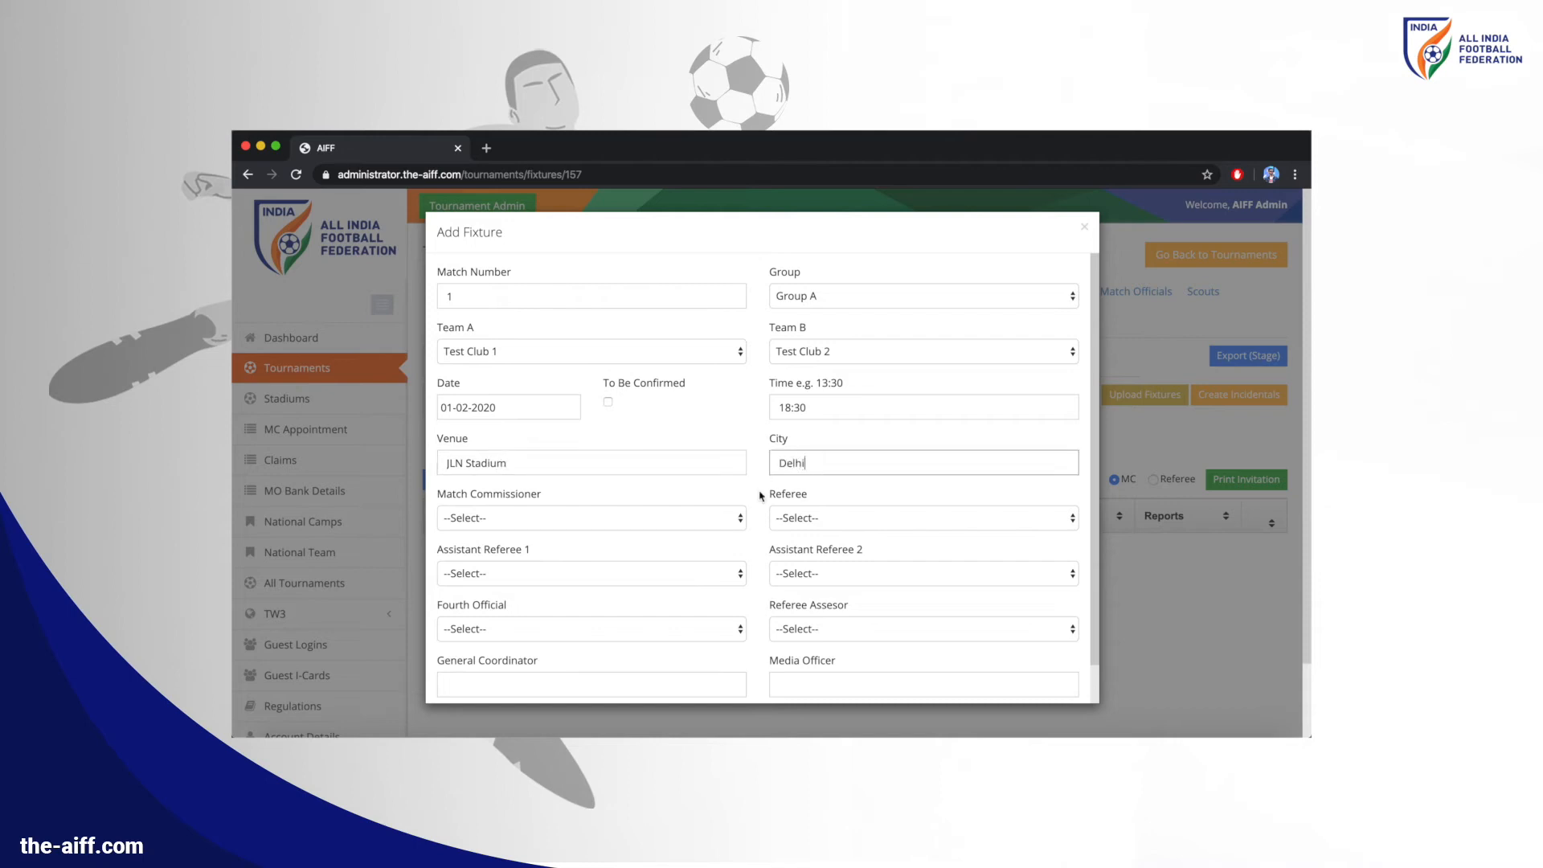
left_click(727, 518)
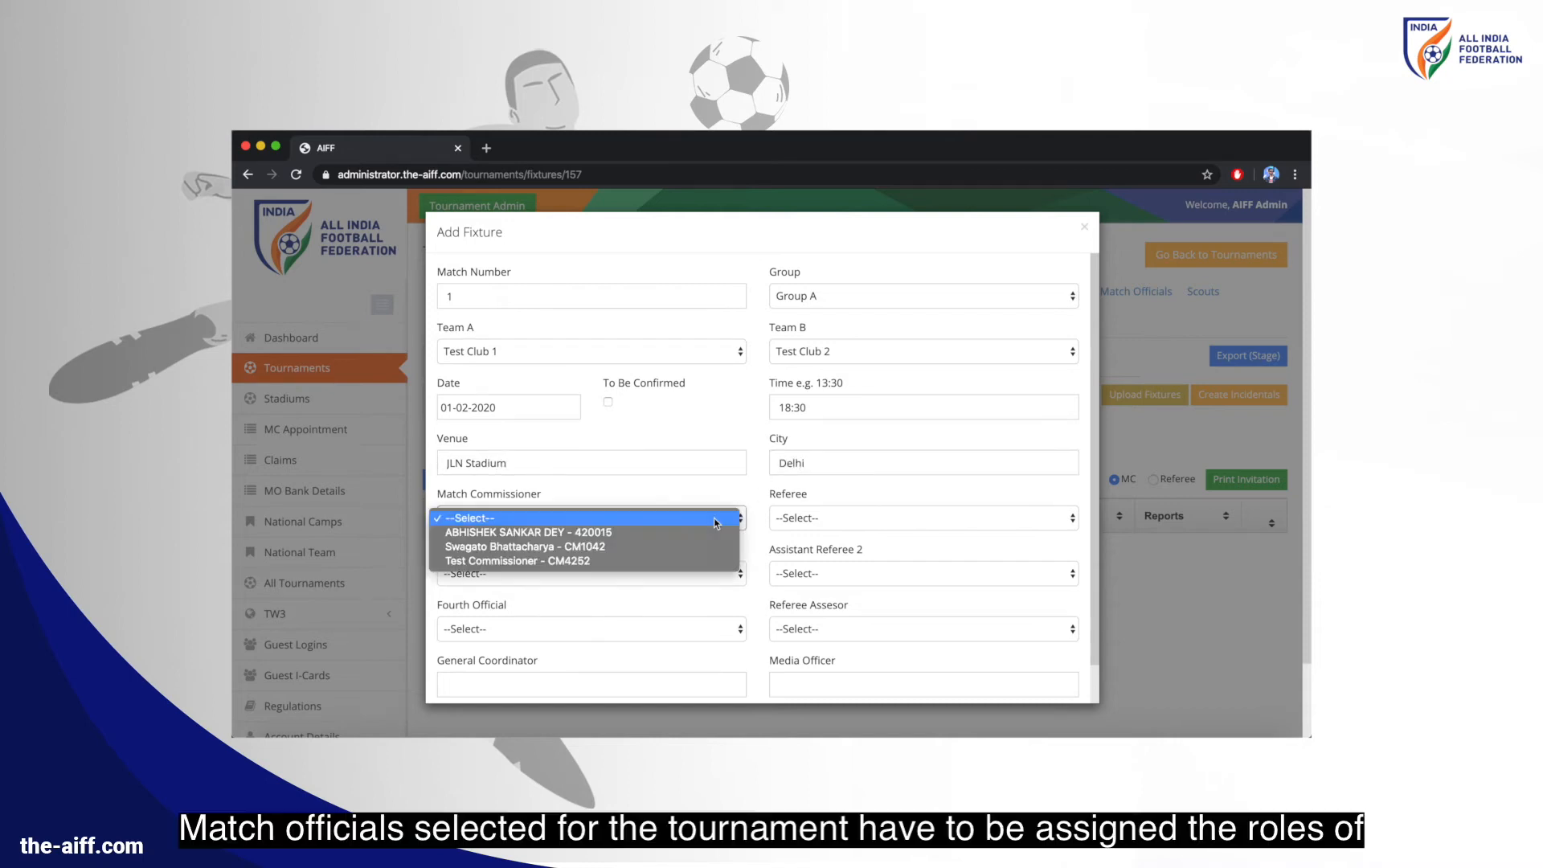
left_click(715, 557)
left_click(817, 522)
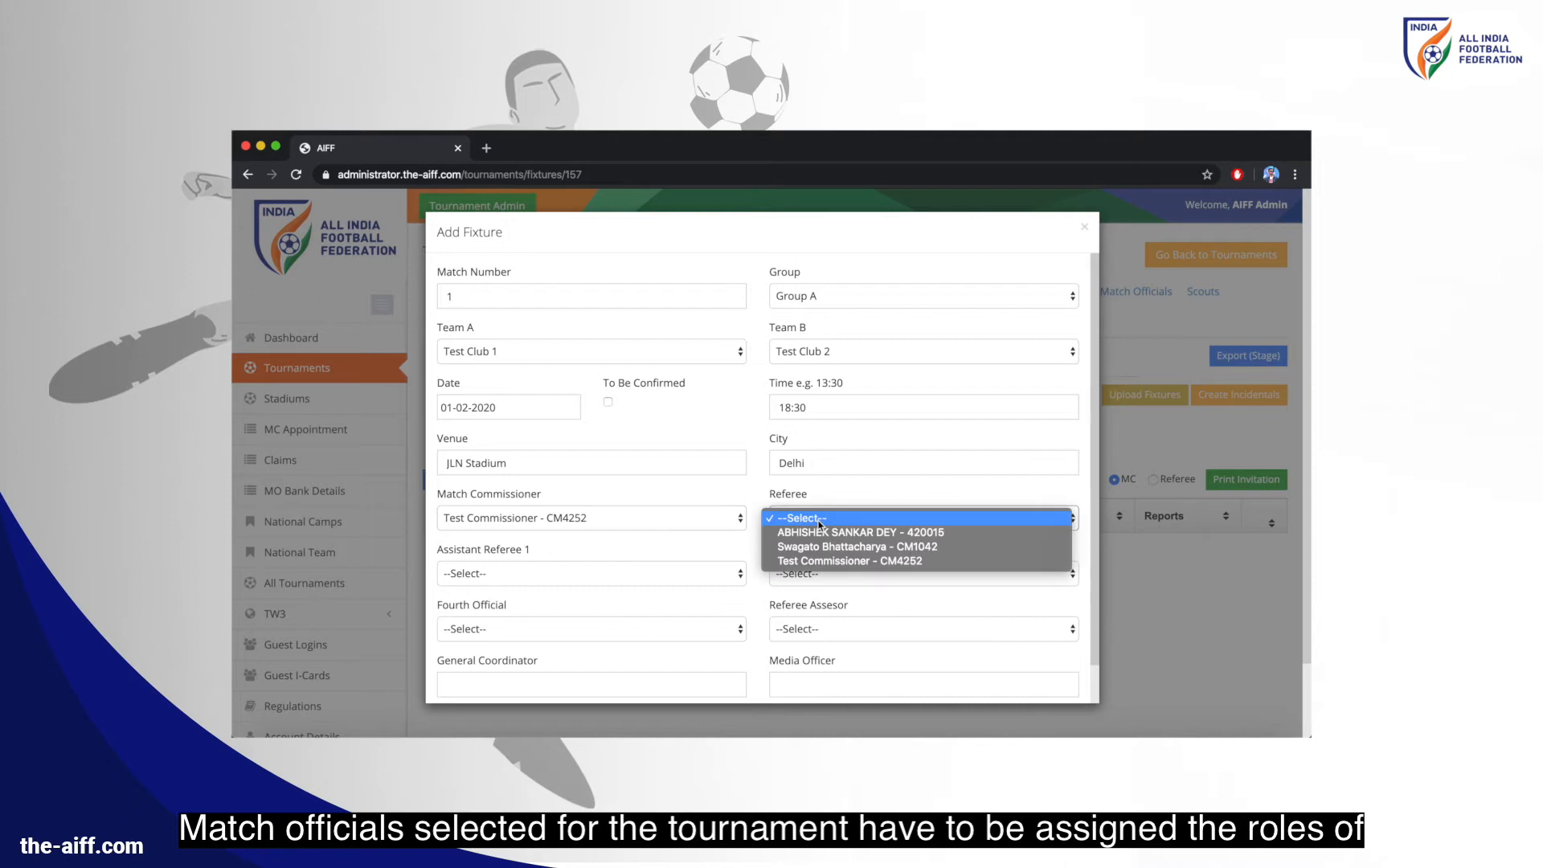
left_click(818, 530)
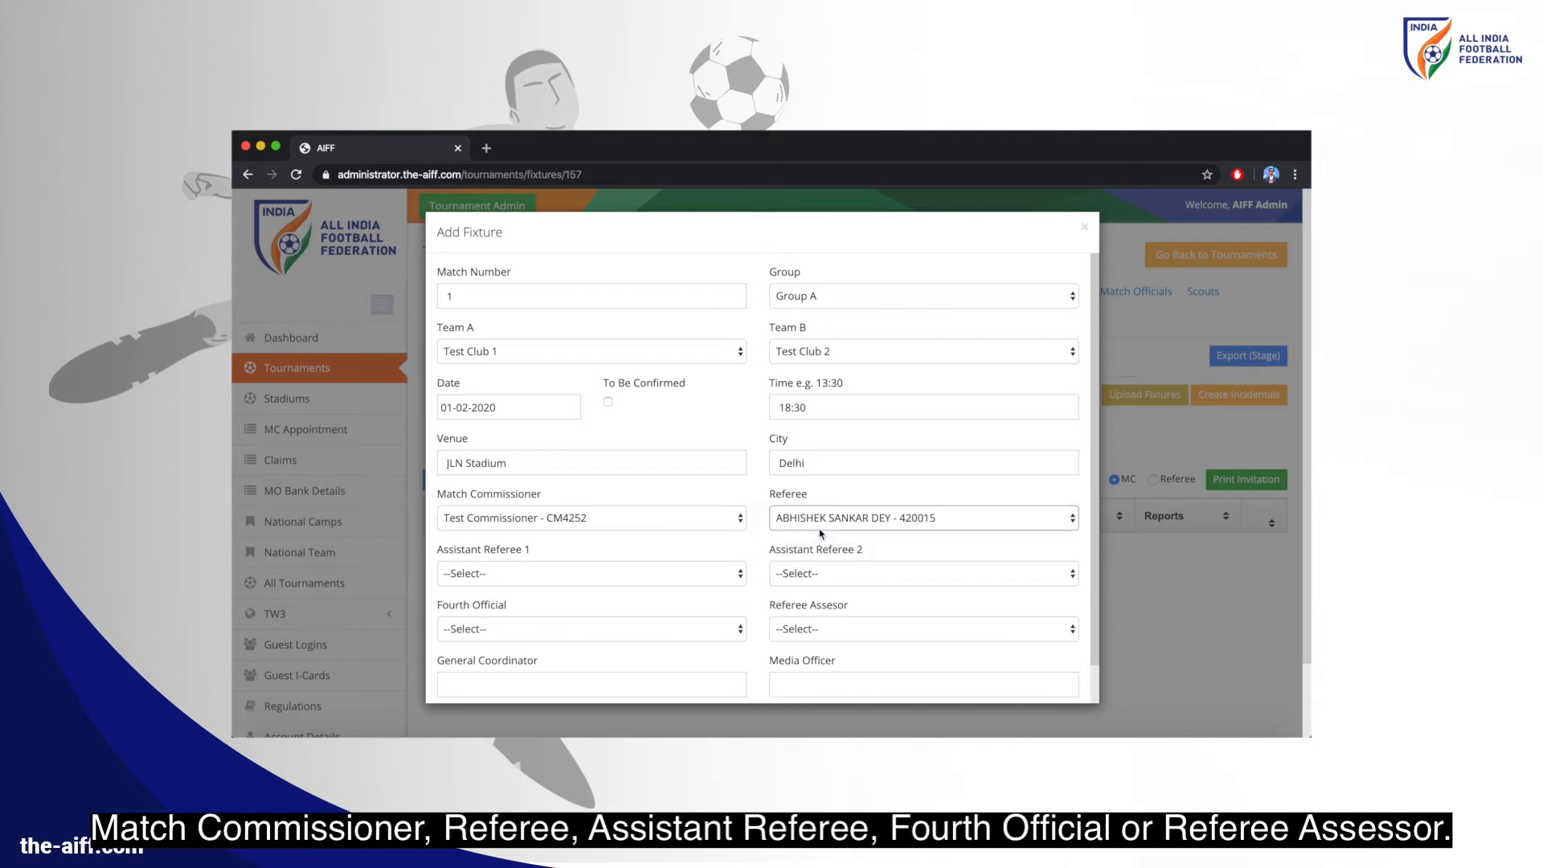
left_click(649, 635)
left_click(652, 653)
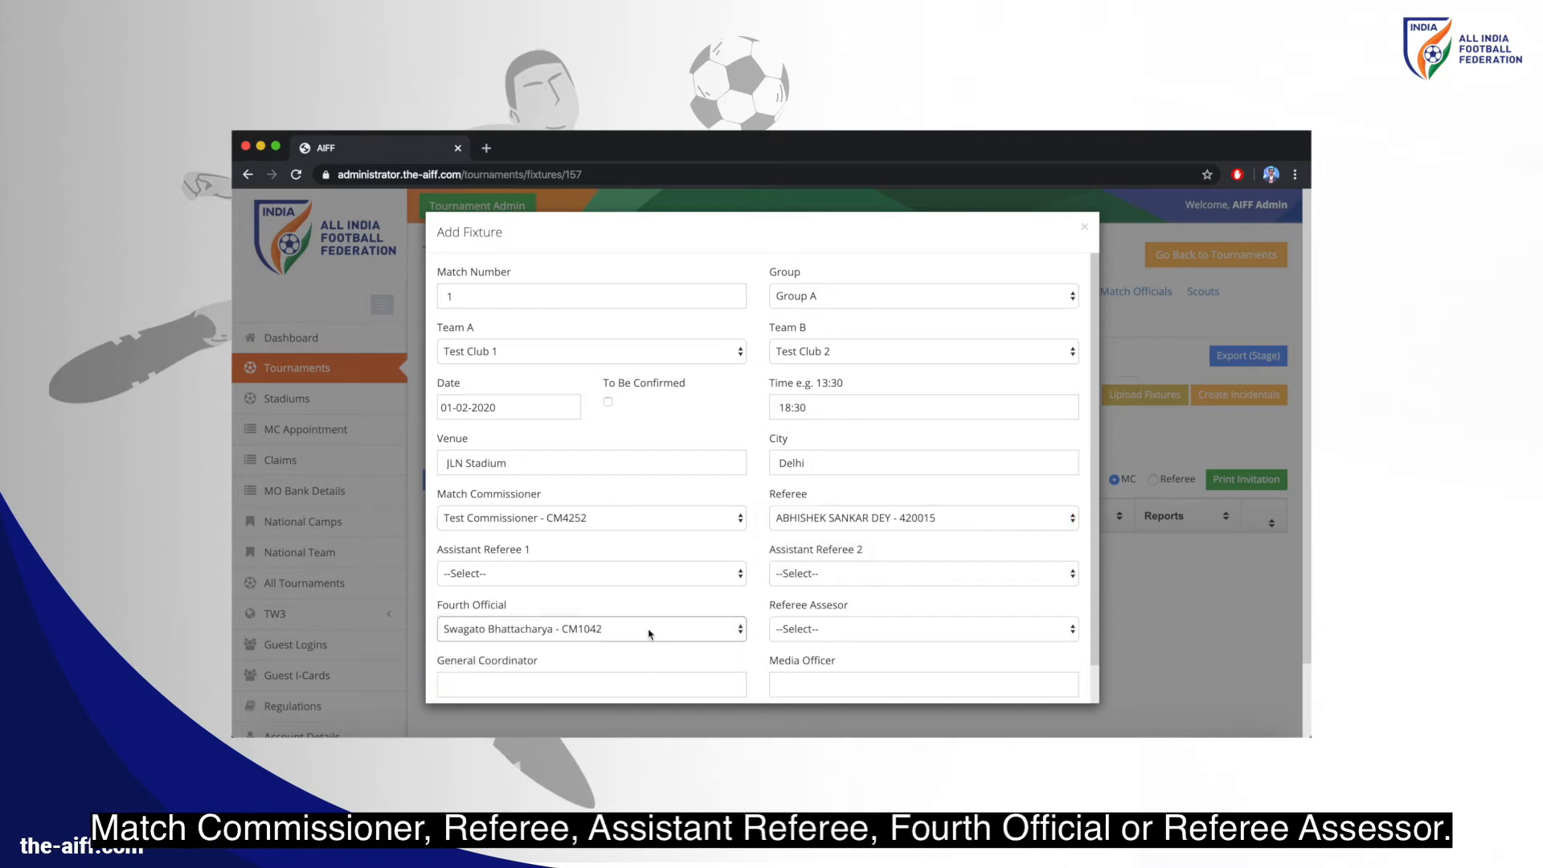
scroll(649, 634, "down", 1)
left_click(473, 679)
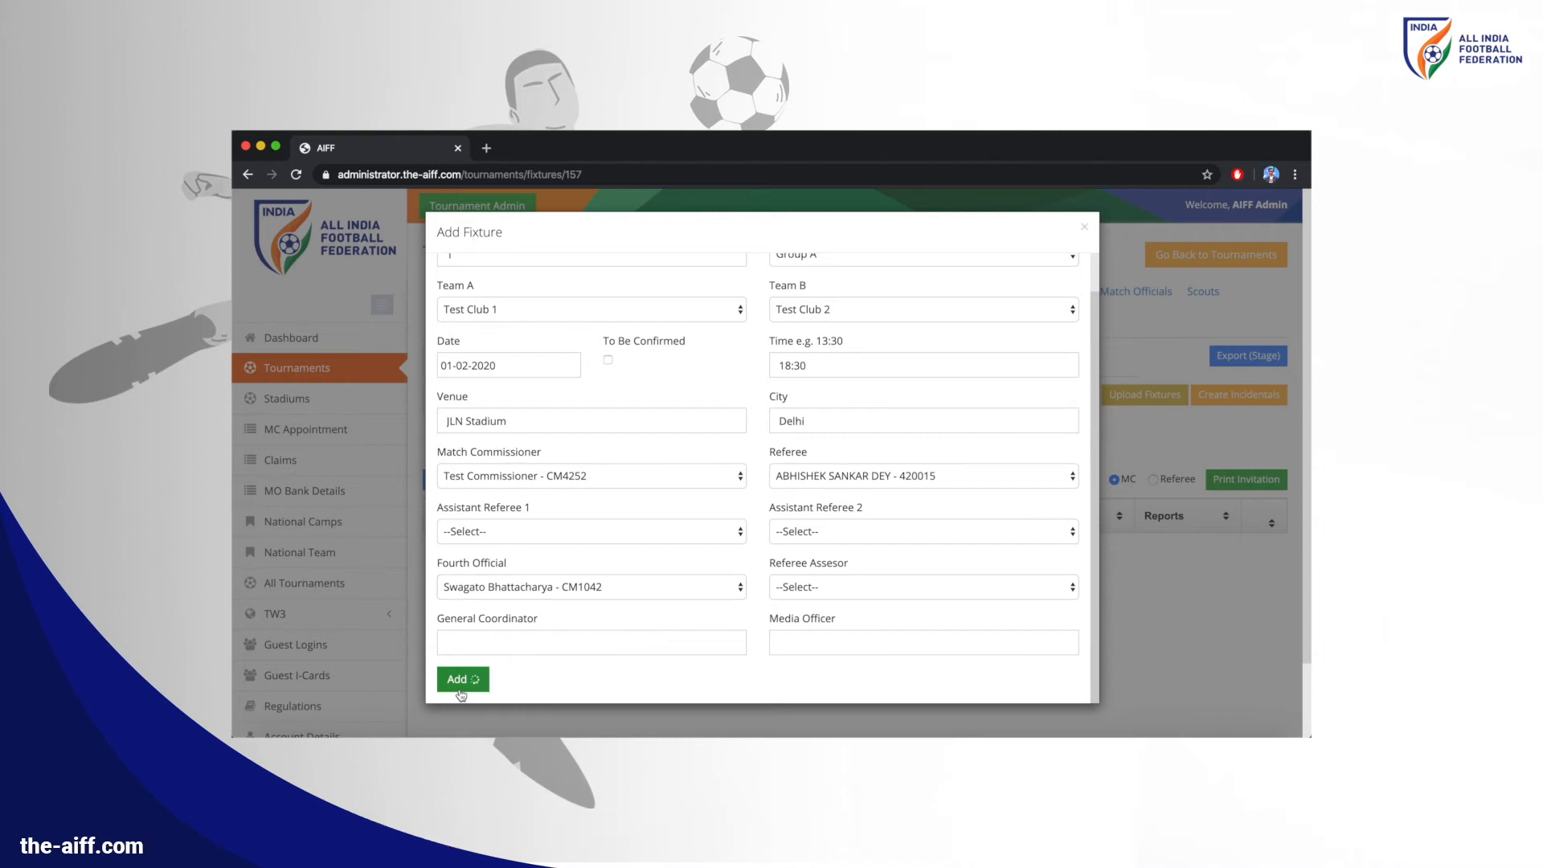
left_click(1132, 392)
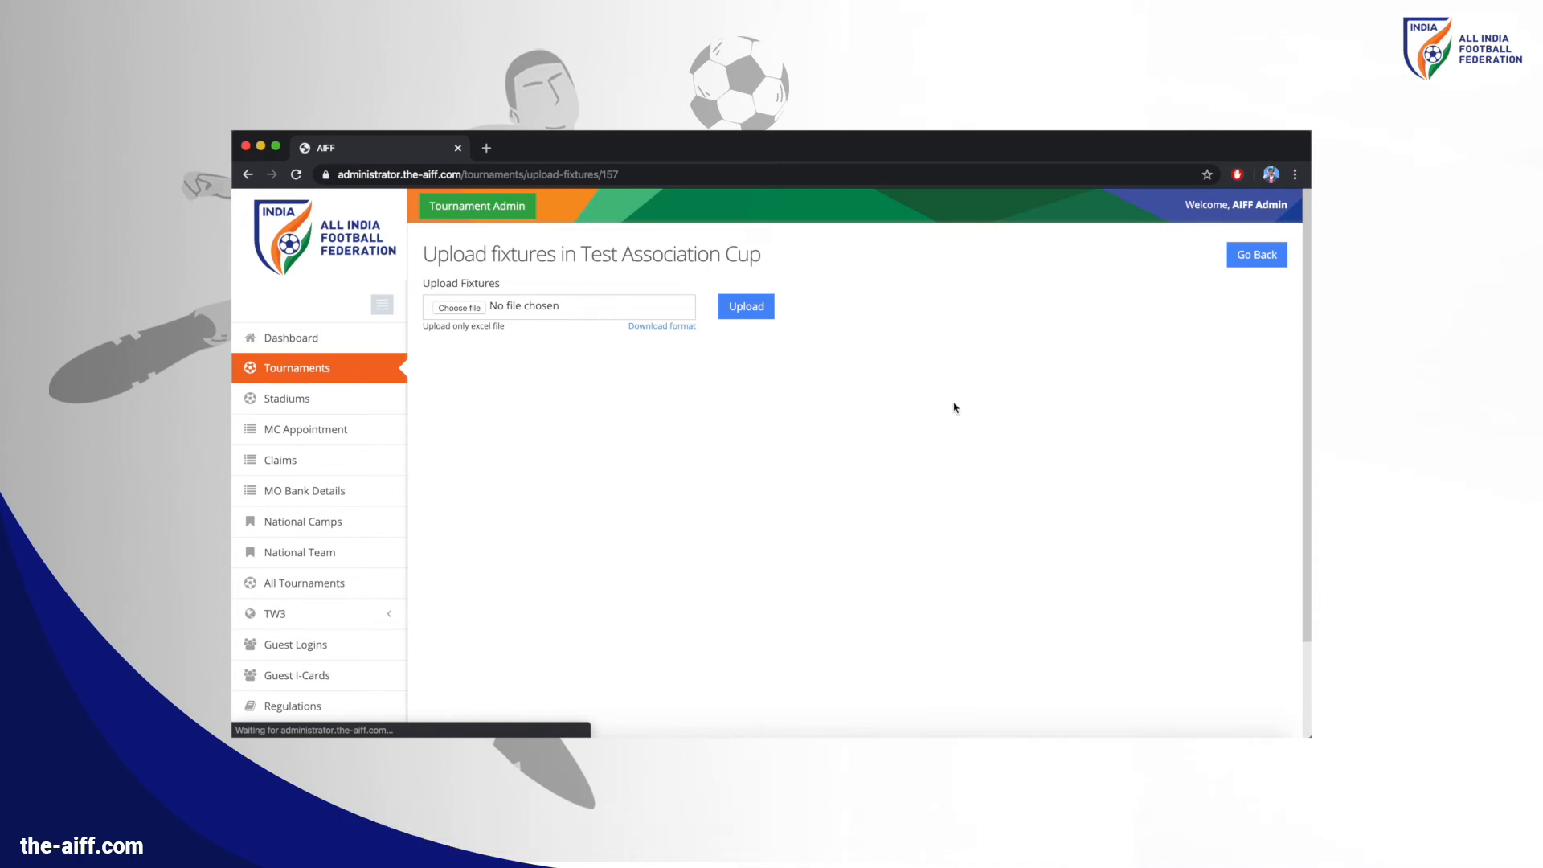
Download the fixtures format file, then upload Fixtures.csv with its two fixtures
left_click(663, 326)
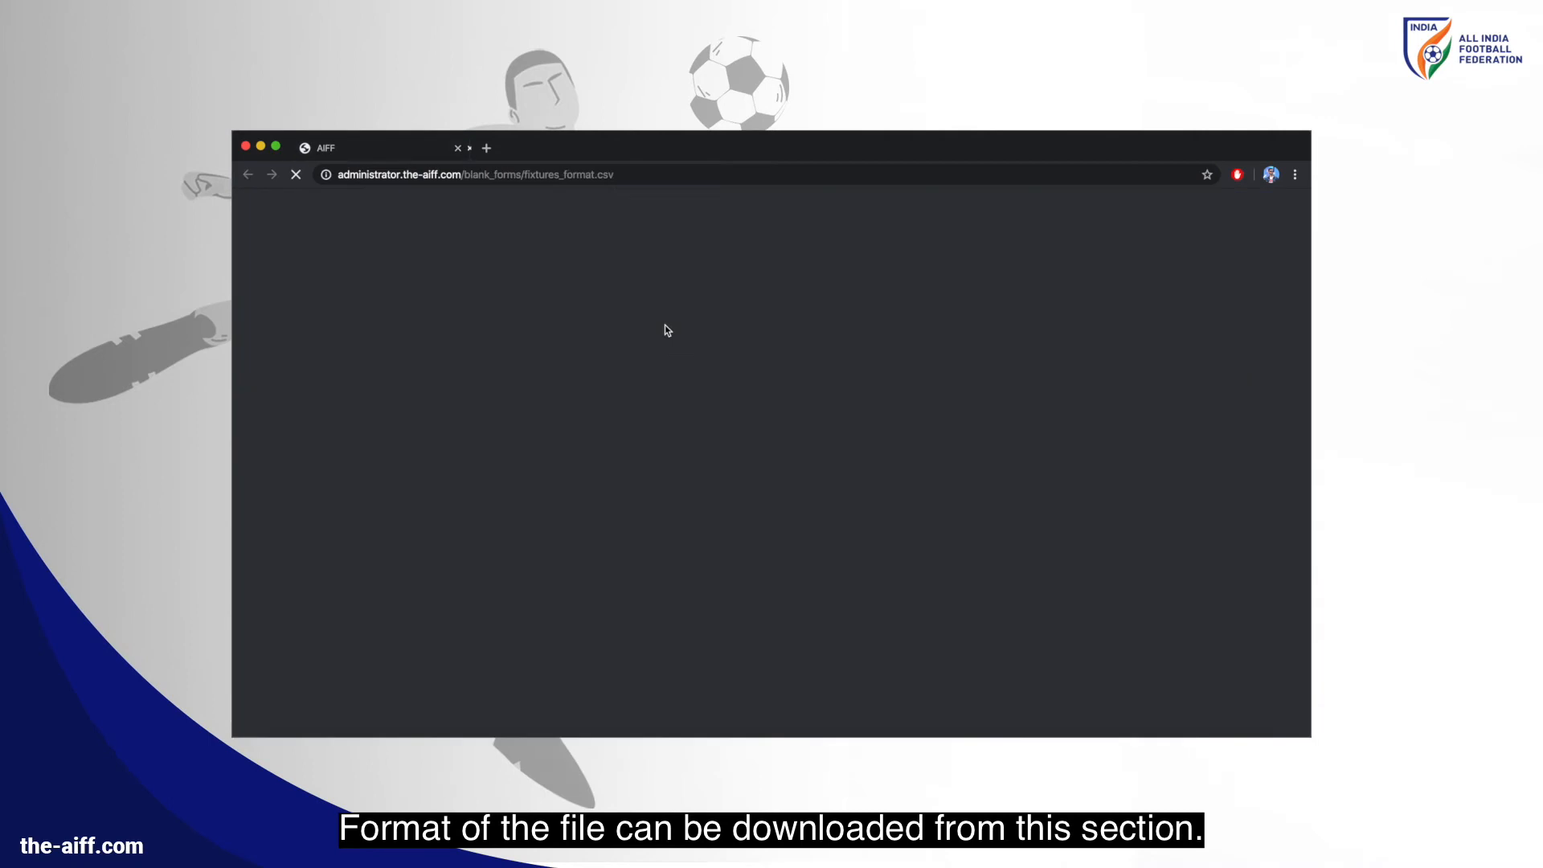
key("Return")
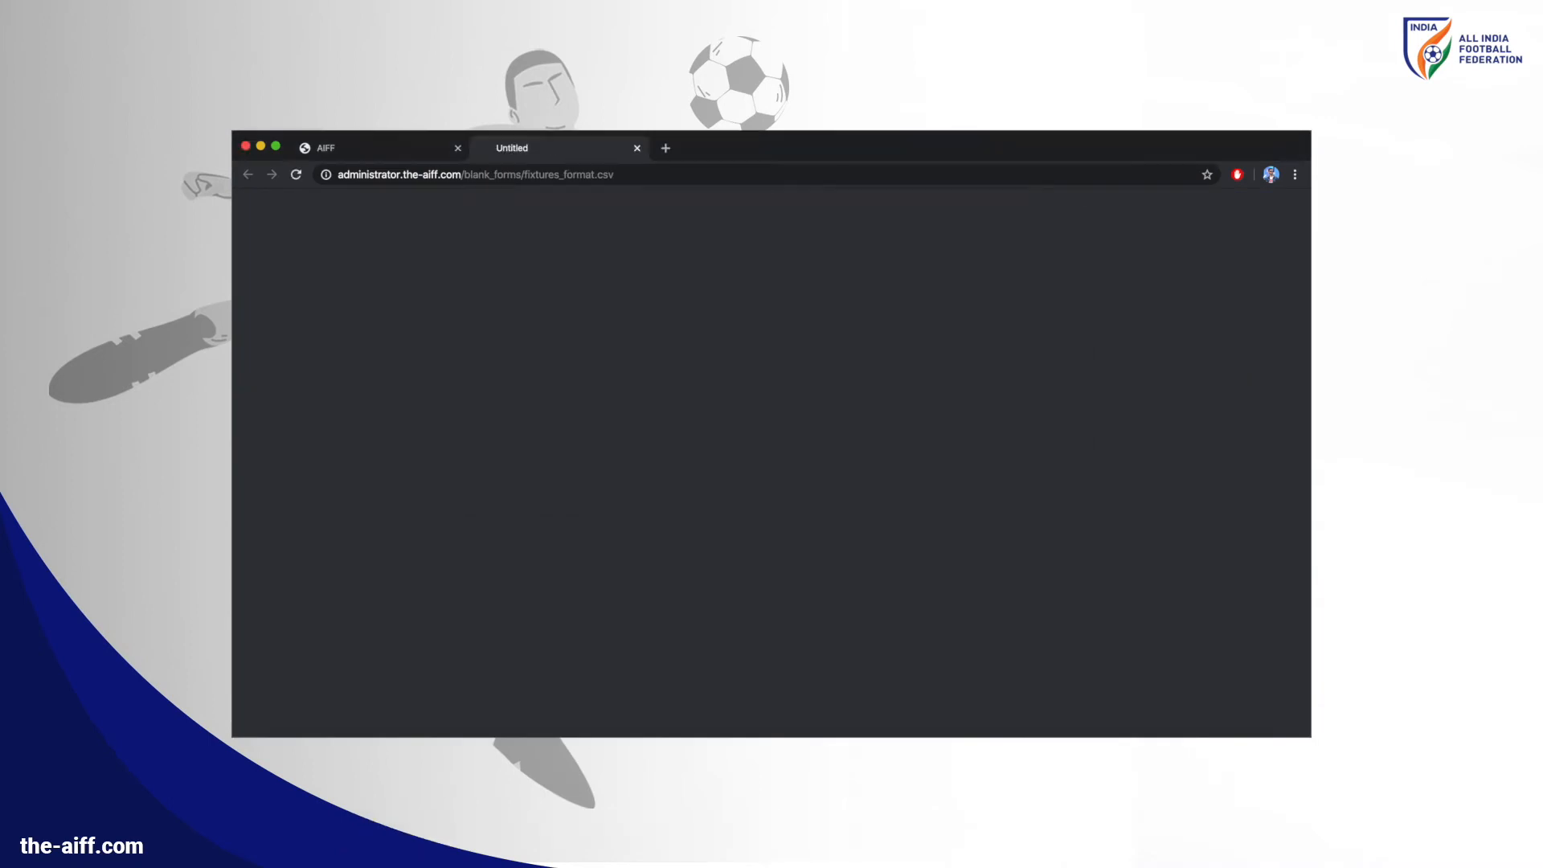
left_click(342, 720)
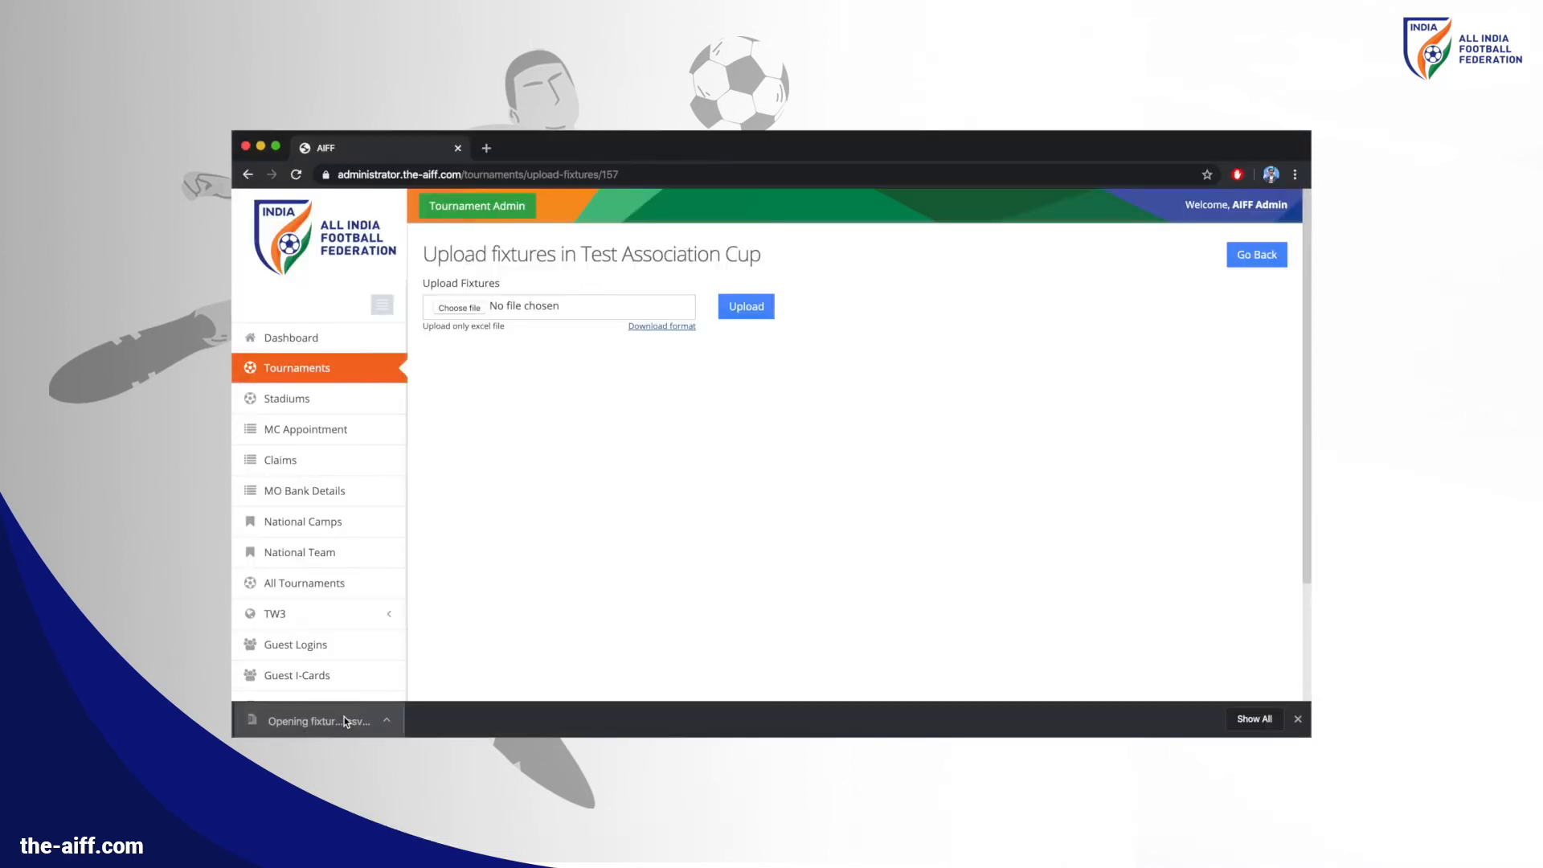
left_click(480, 307)
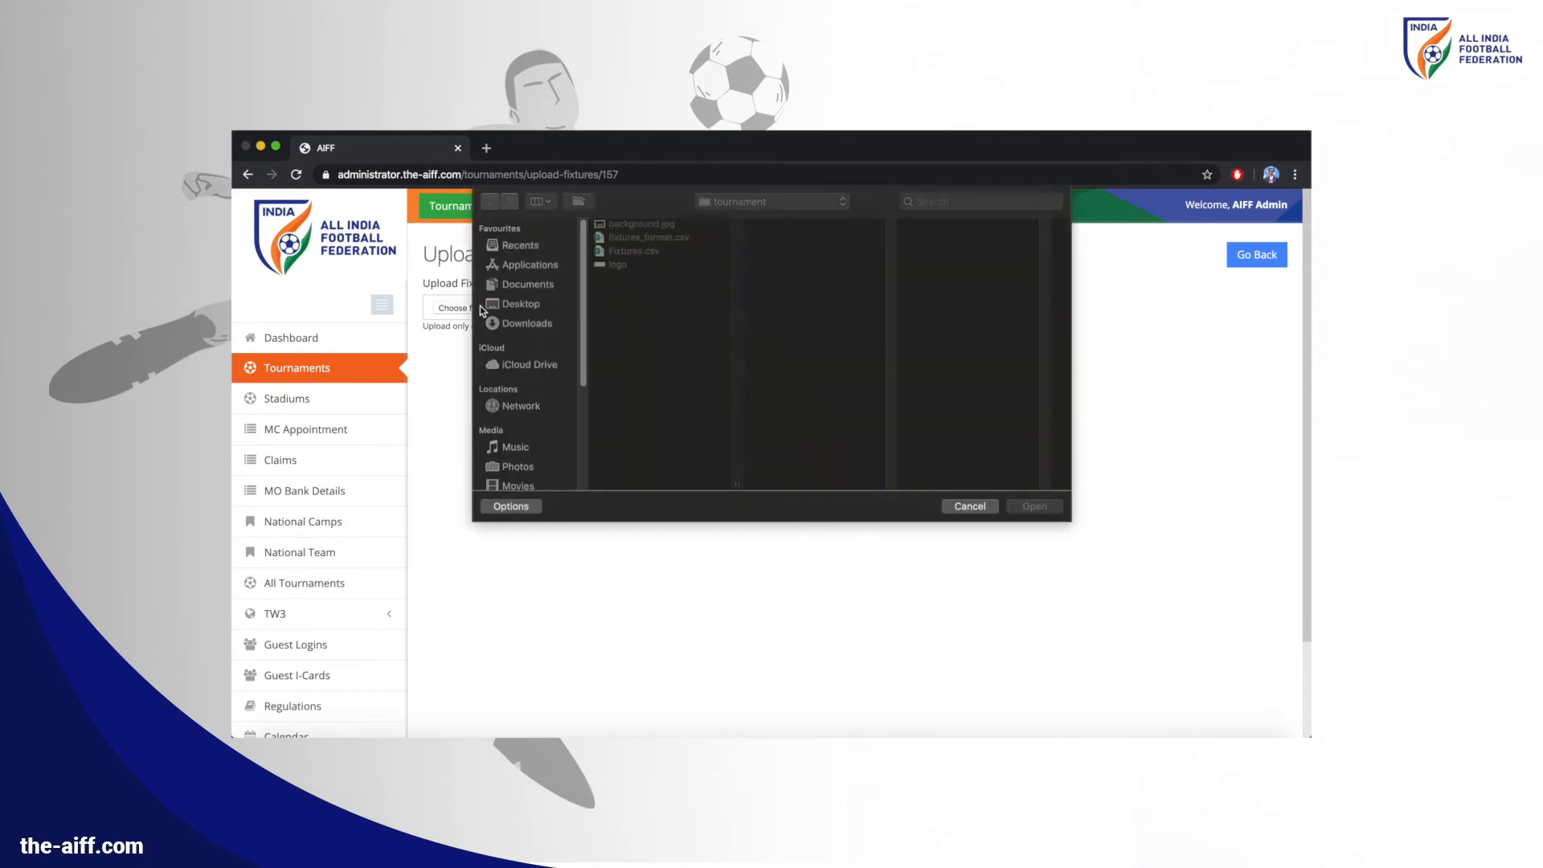
left_click(609, 251)
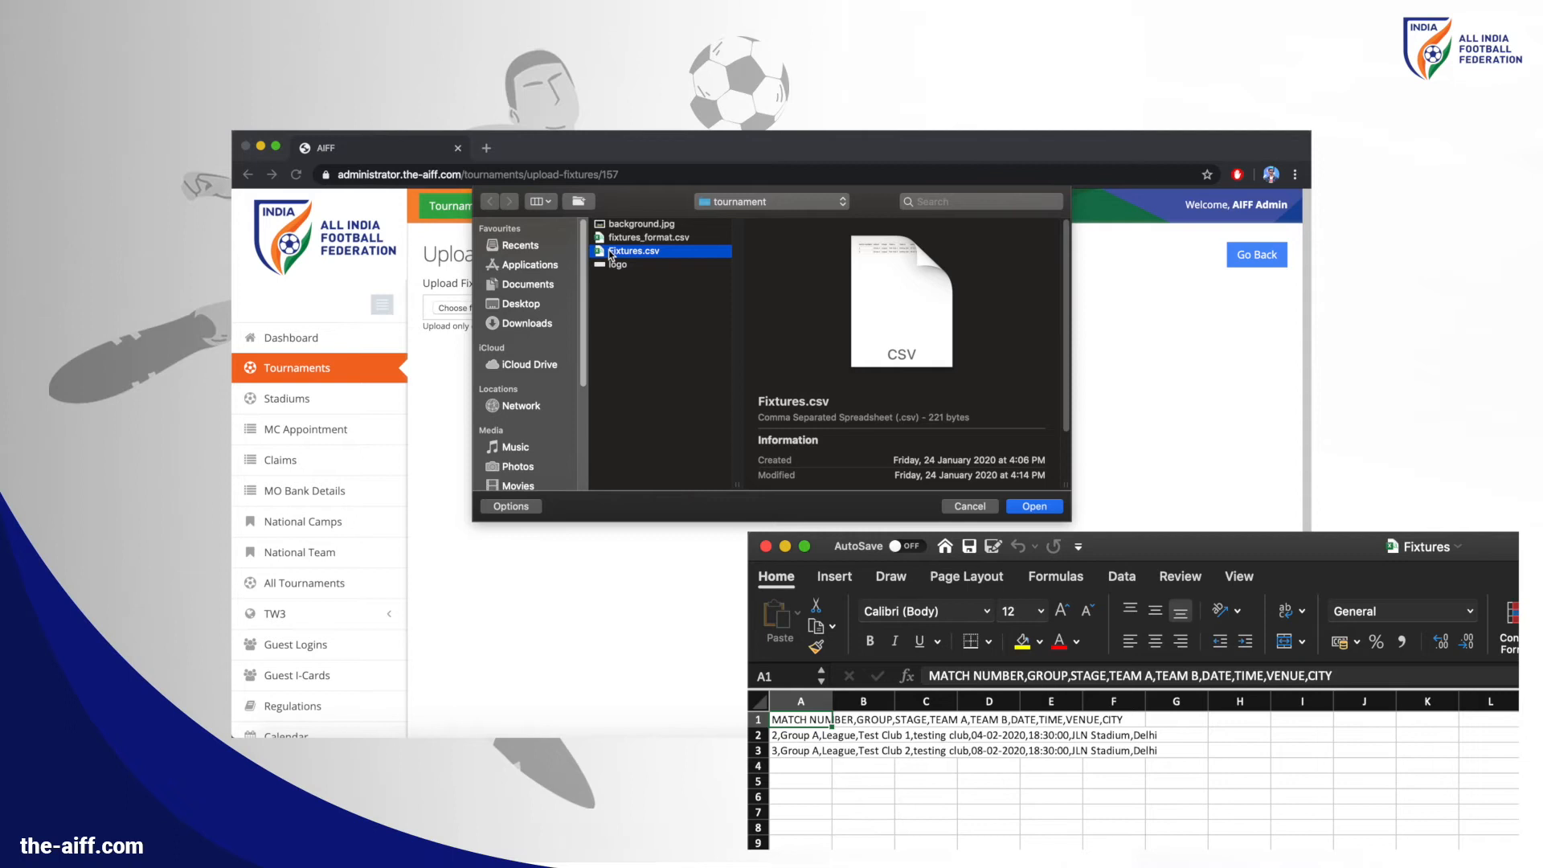
double_click(609, 252)
left_click(740, 303)
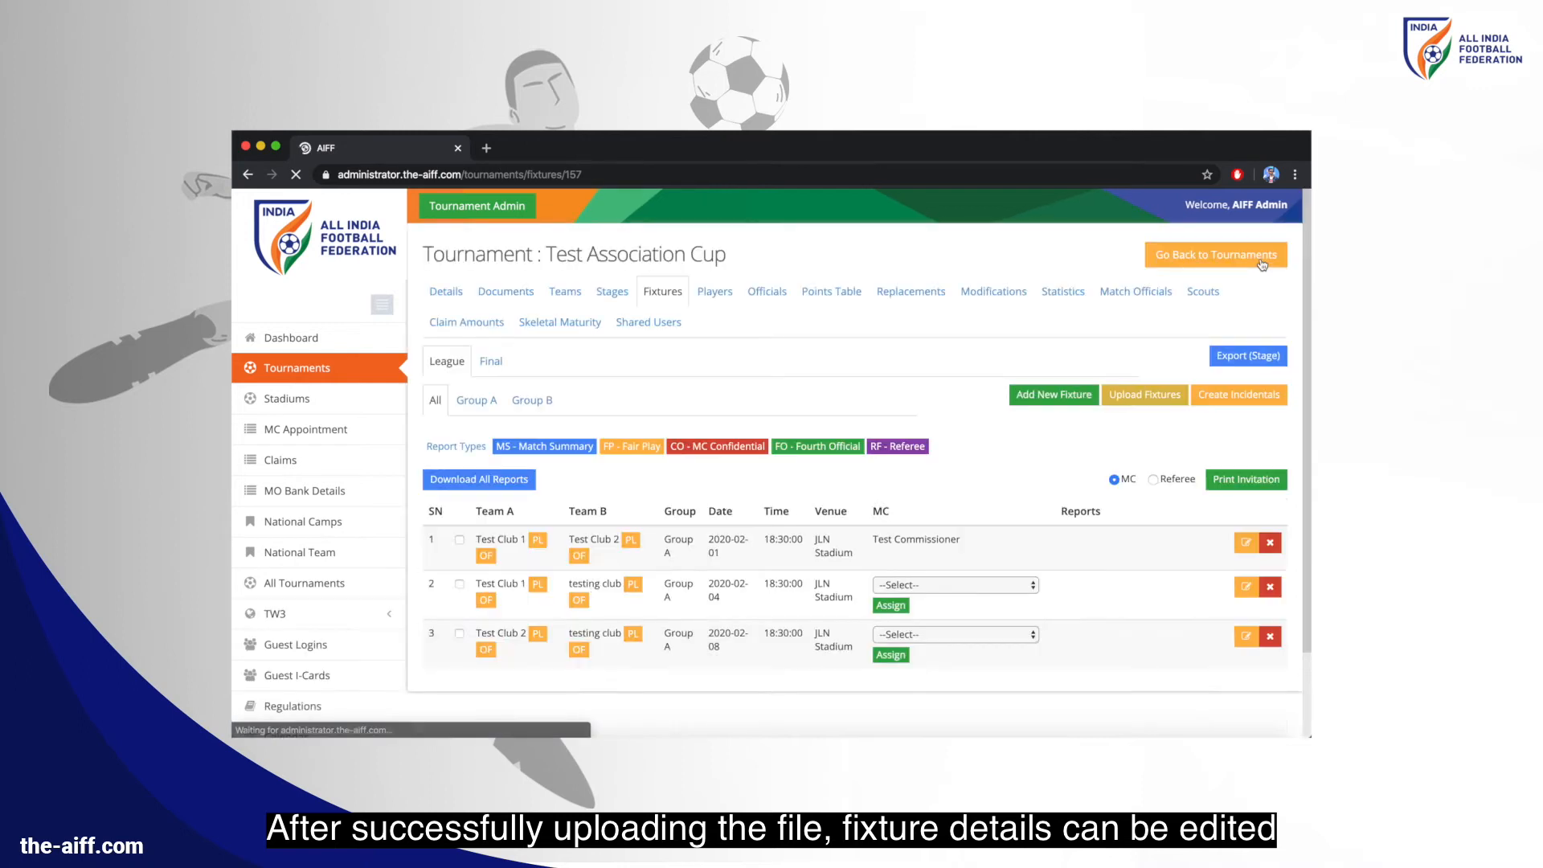
Assign Test Commissioner as match commissioner for matches 2 and 3
left_click(1032, 651)
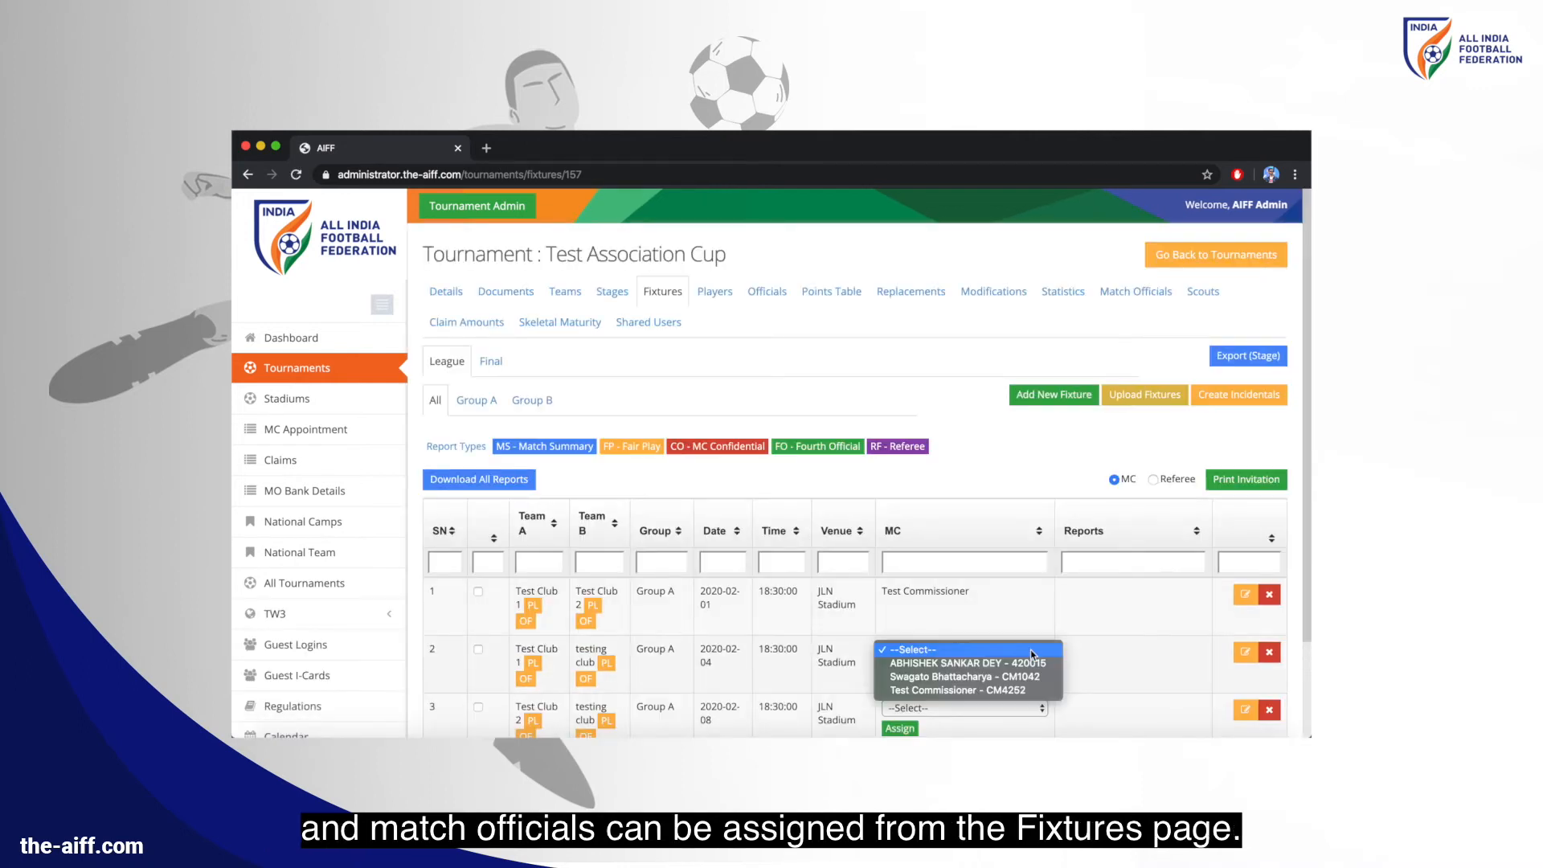
left_click(1016, 693)
scroll(1016, 693, "down", 1)
scroll(1016, 692, "down", 2)
left_click(1010, 605)
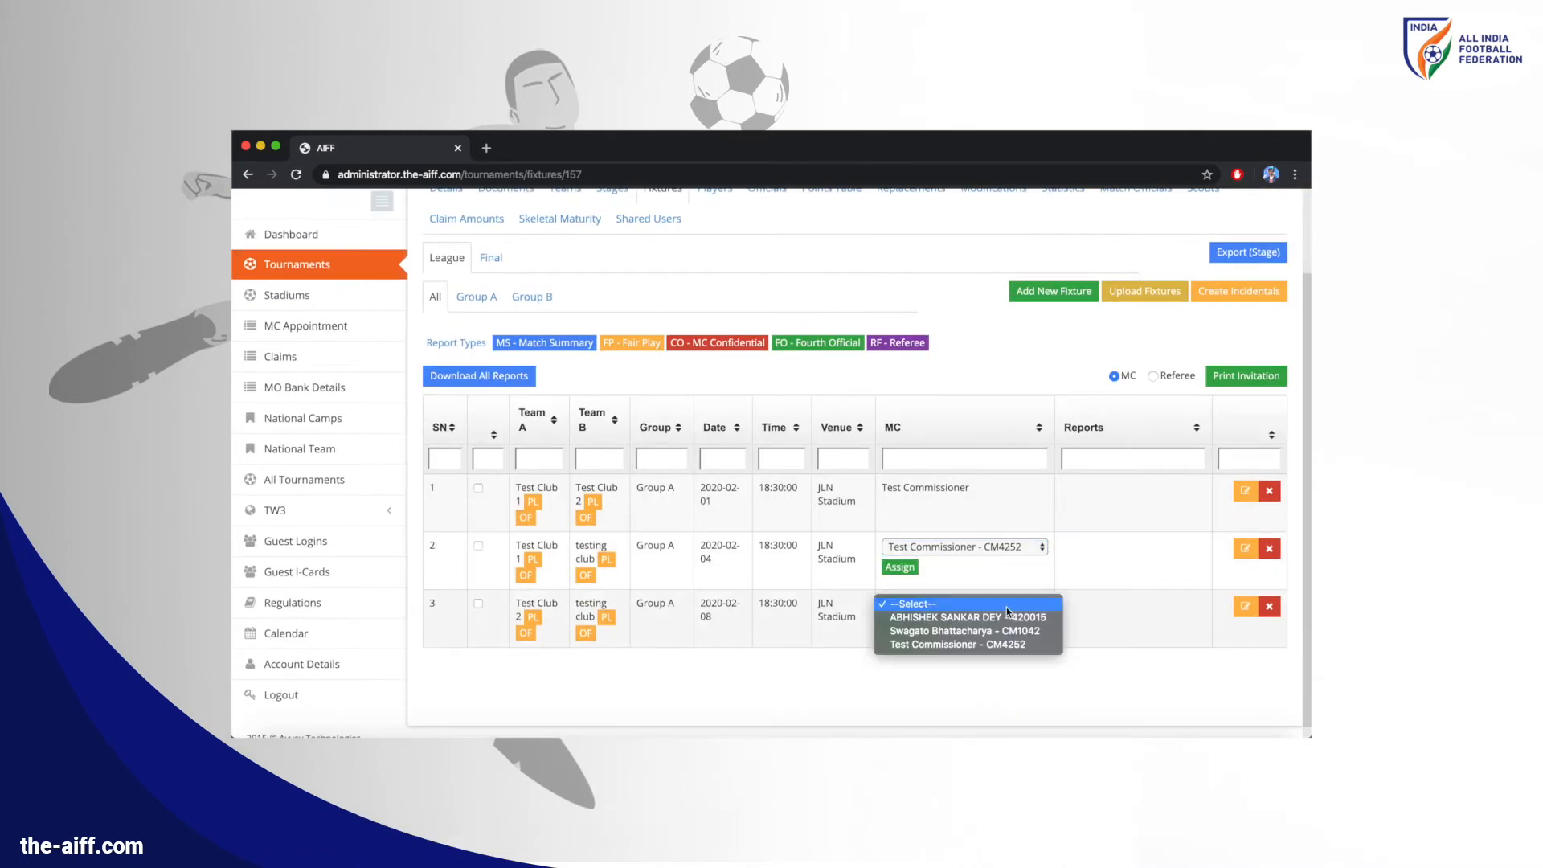
left_click(1001, 651)
left_click(904, 567)
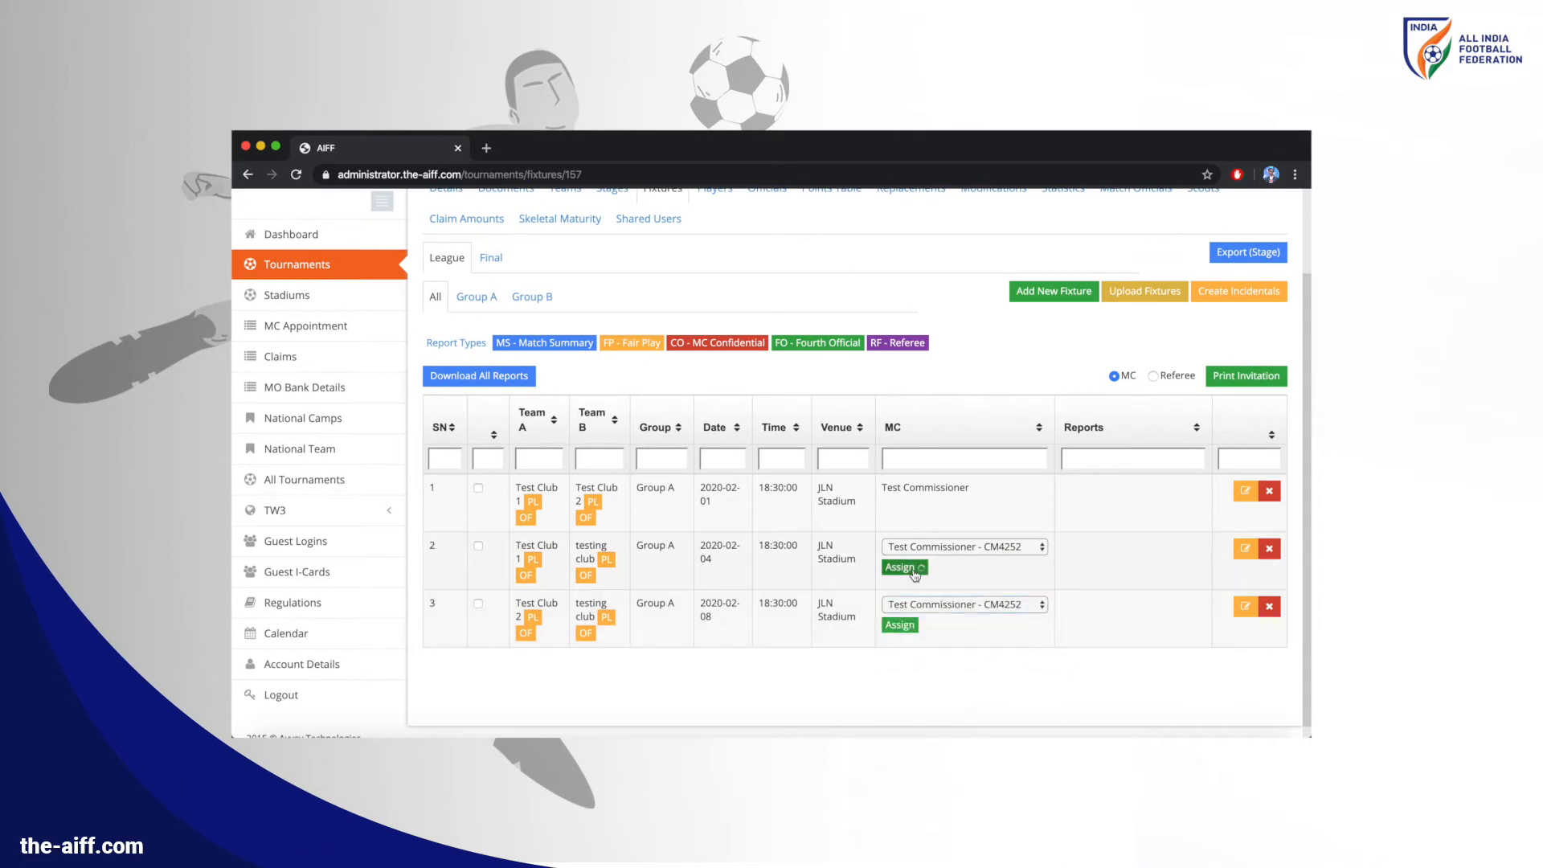
left_click(908, 626)
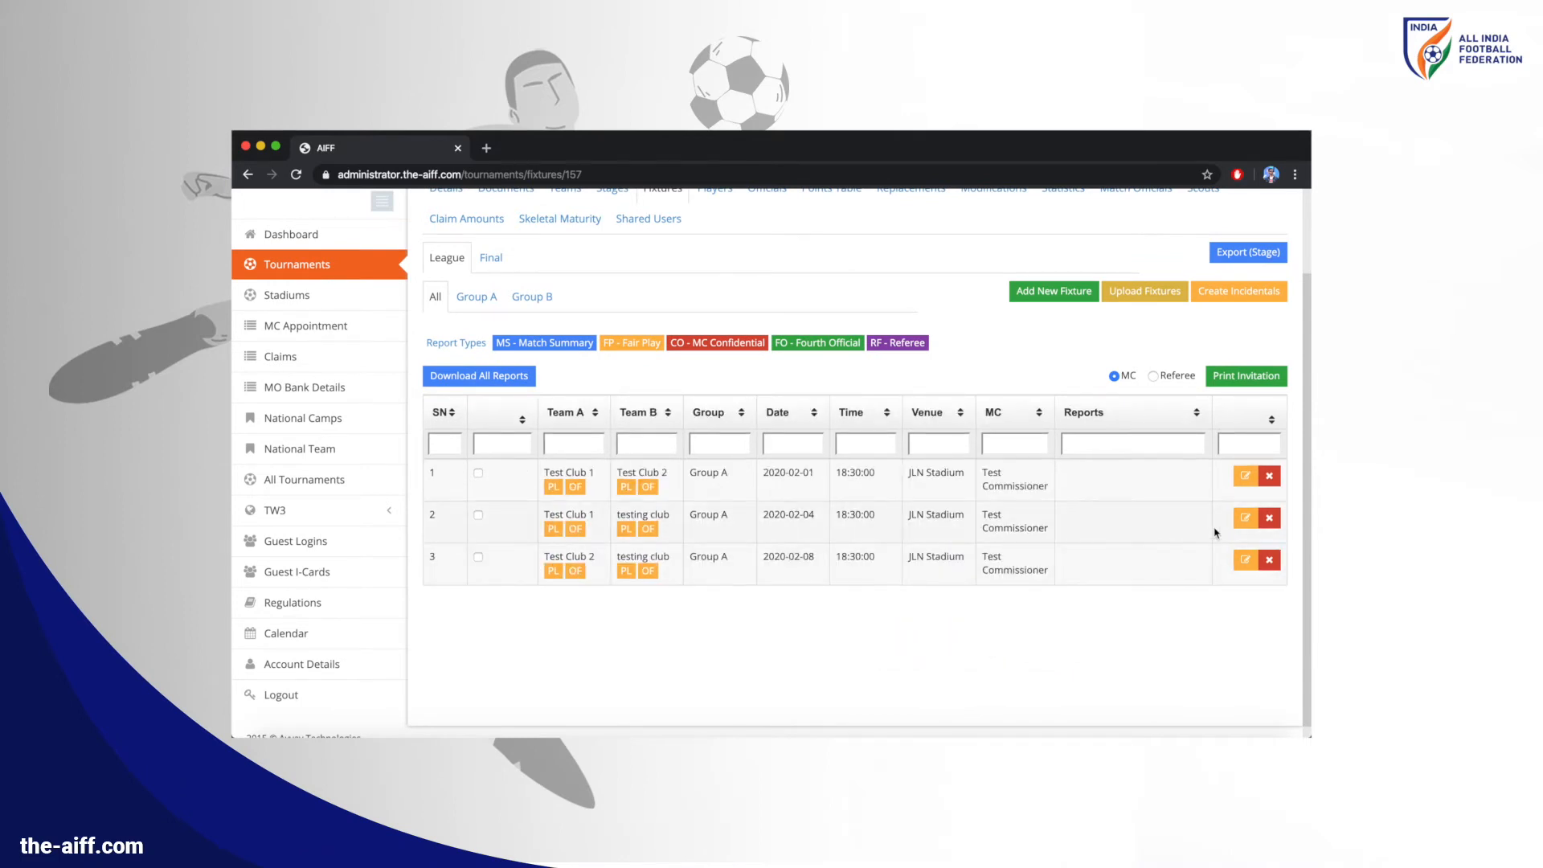
Edit match 2 to assign a referee and first assistant referee, and update it
left_click(1246, 523)
left_click(1016, 517)
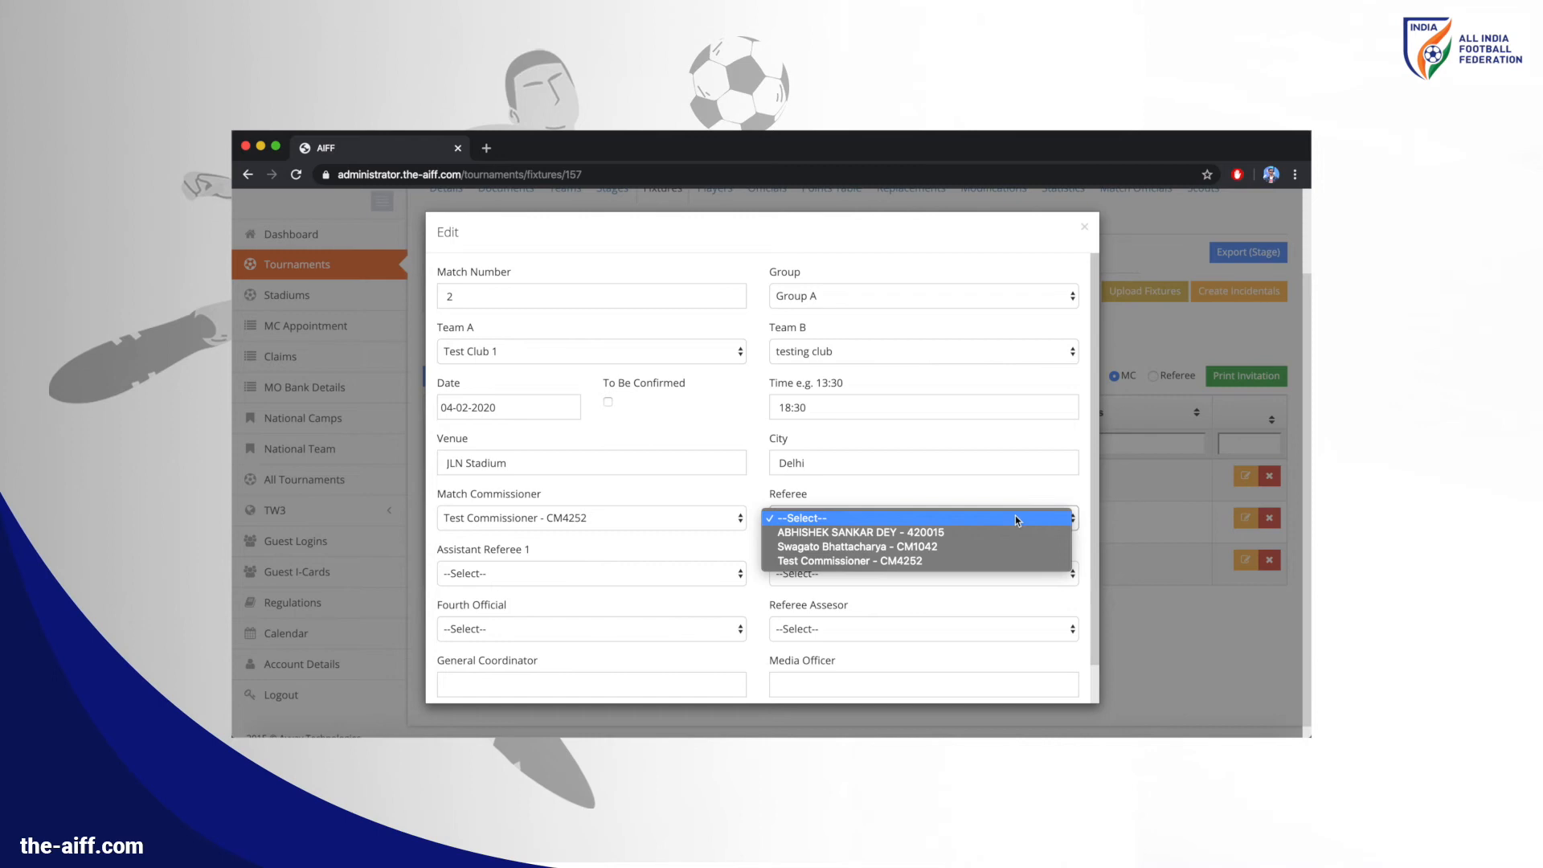
left_click(1002, 534)
left_click(704, 580)
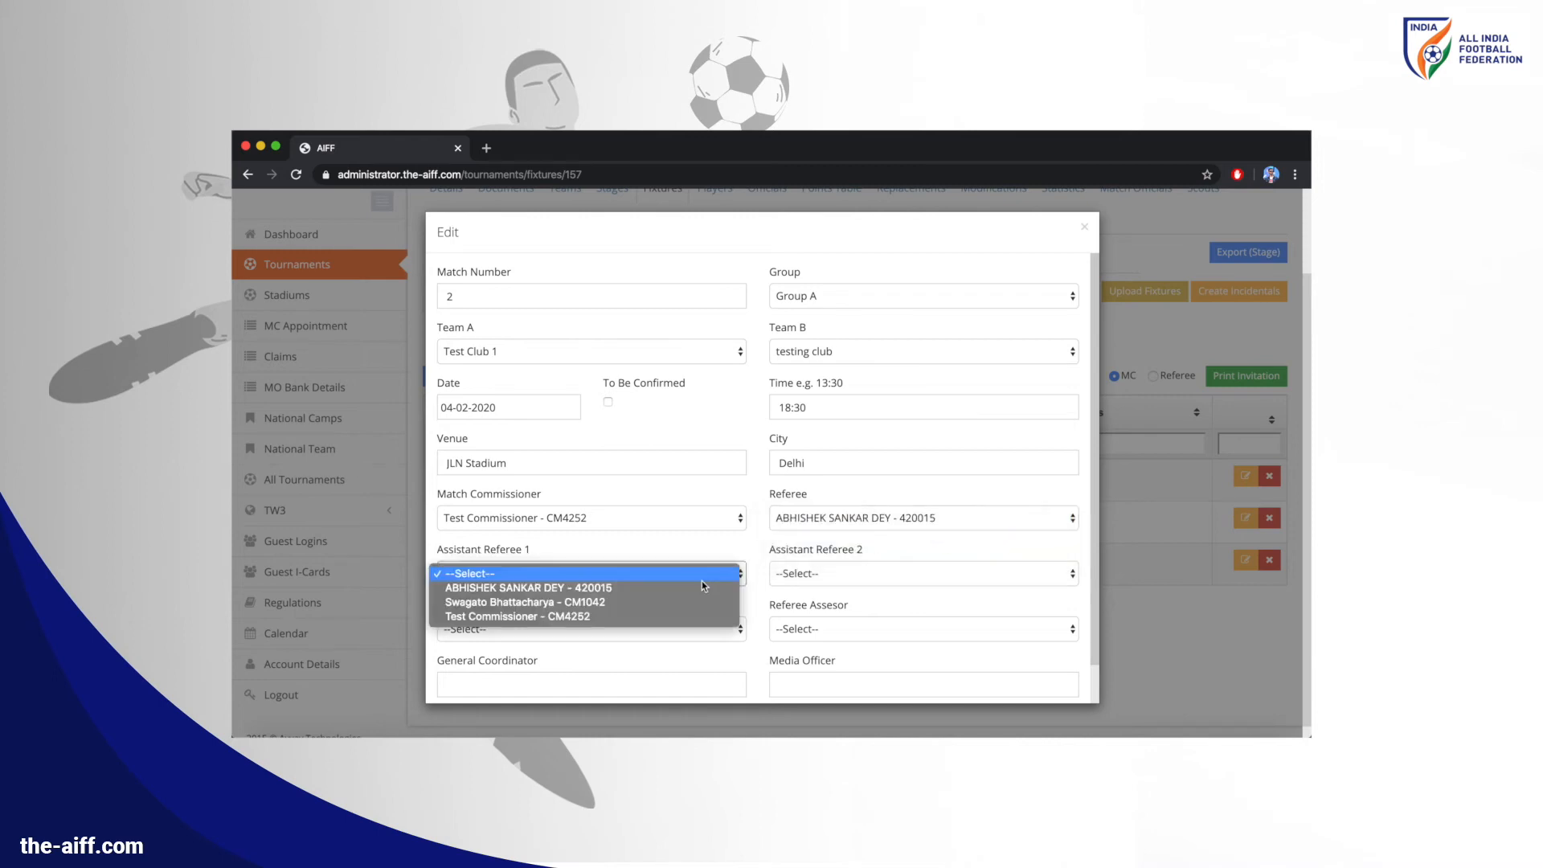
left_click(689, 602)
scroll(721, 601, "down", 1)
left_click(474, 681)
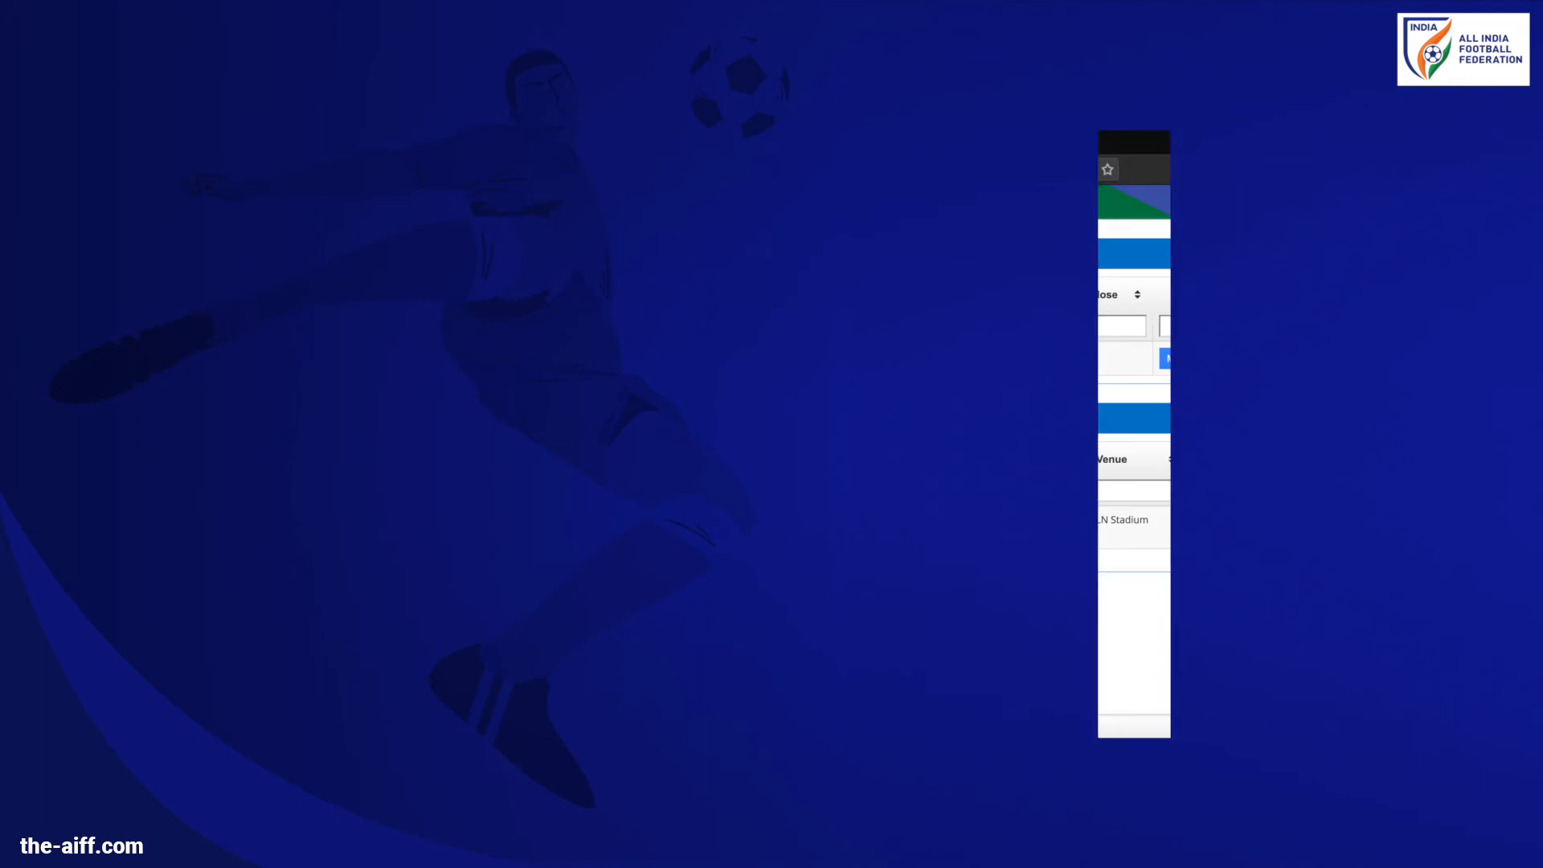
Open the Test Association Cup entry form and set home jersey red, shorts and socks white
left_click(353, 378)
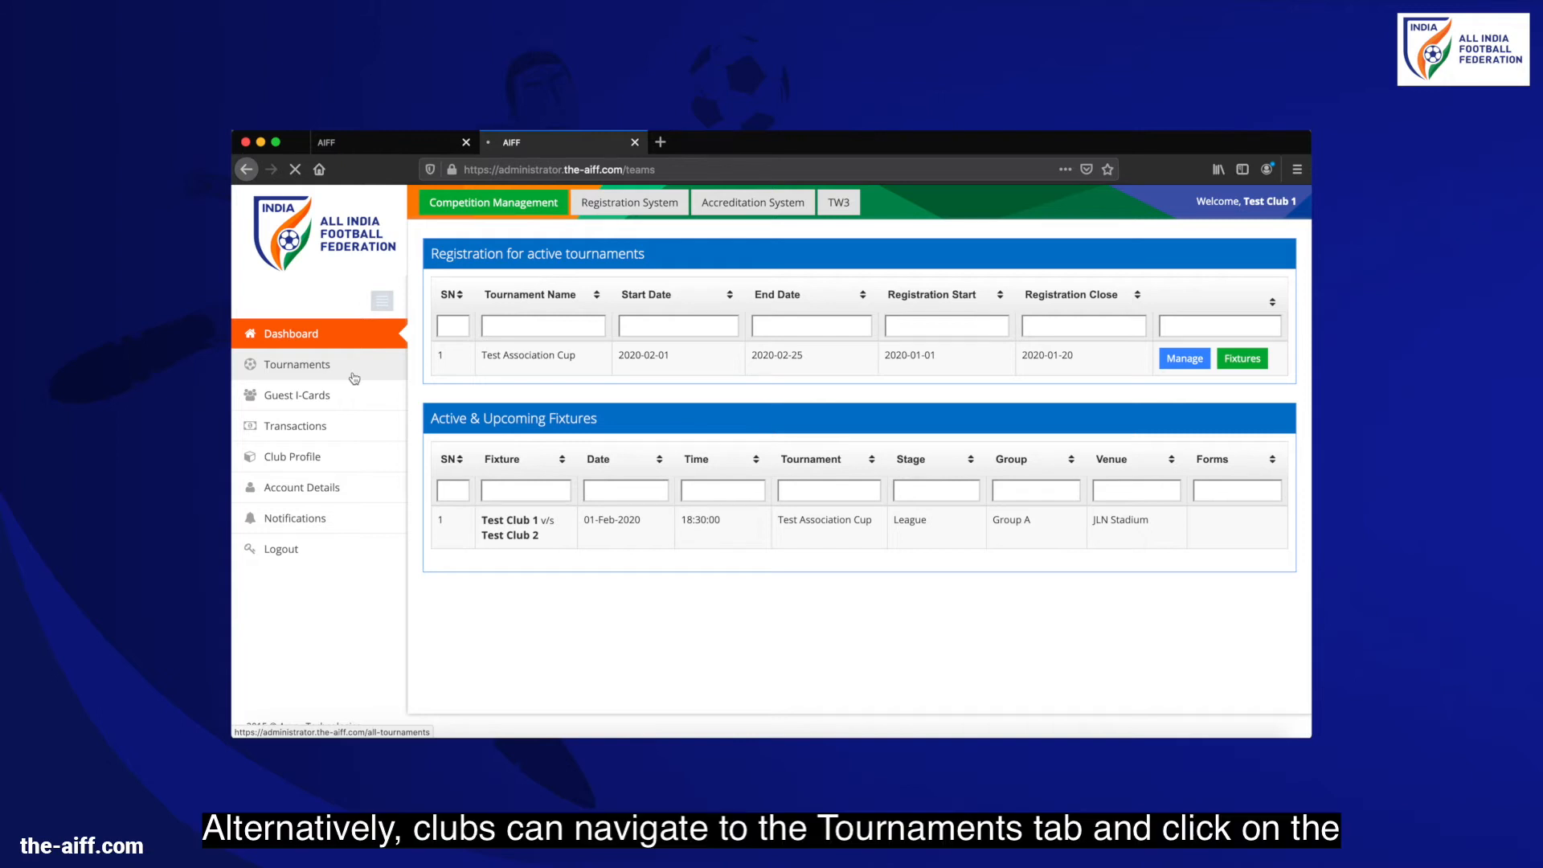
left_click(352, 374)
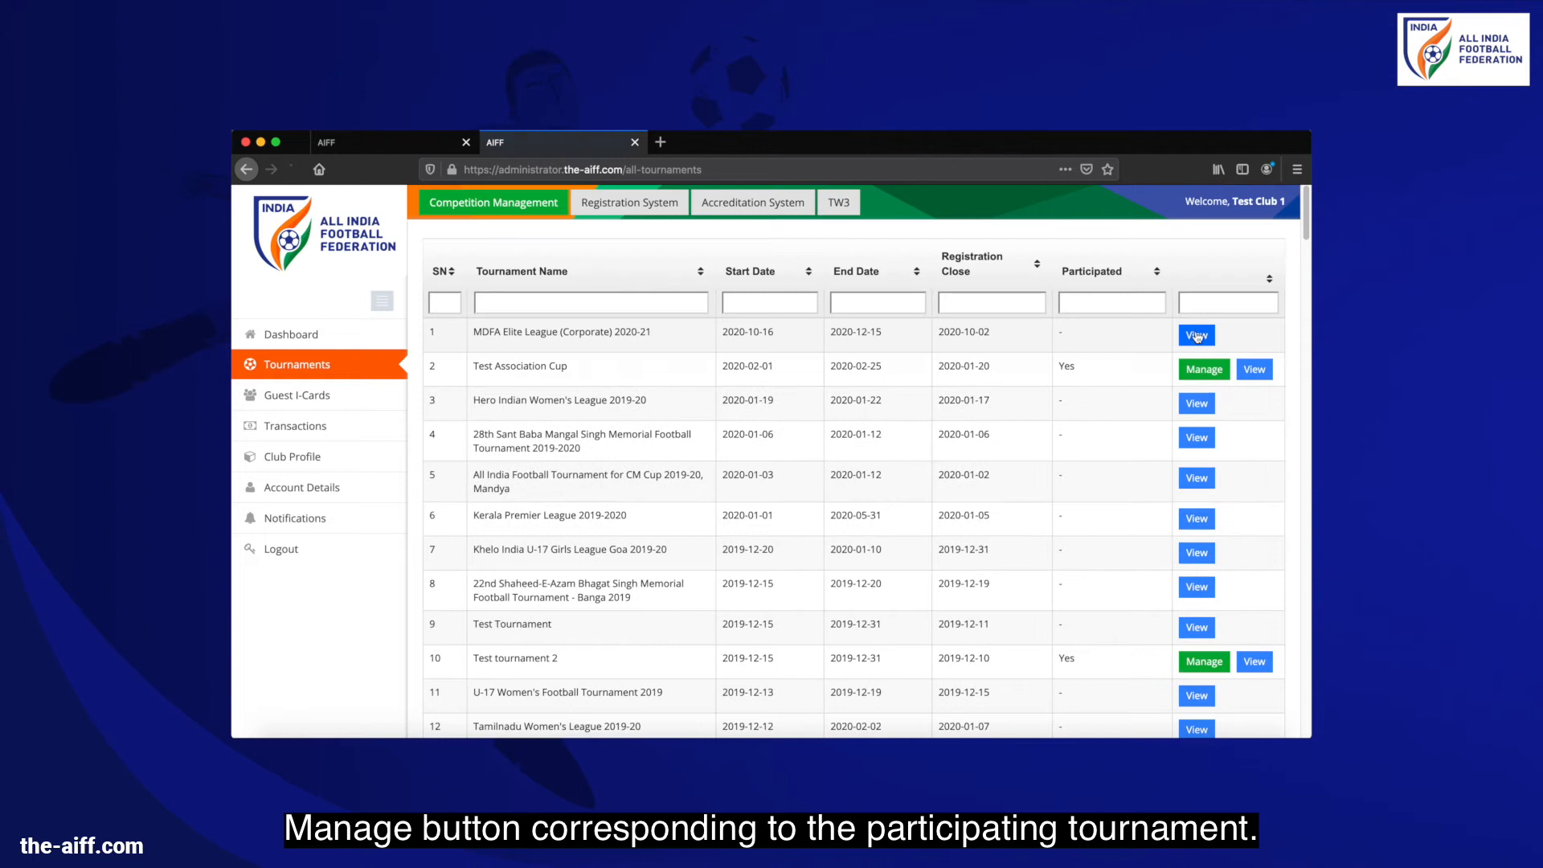
left_click(1201, 370)
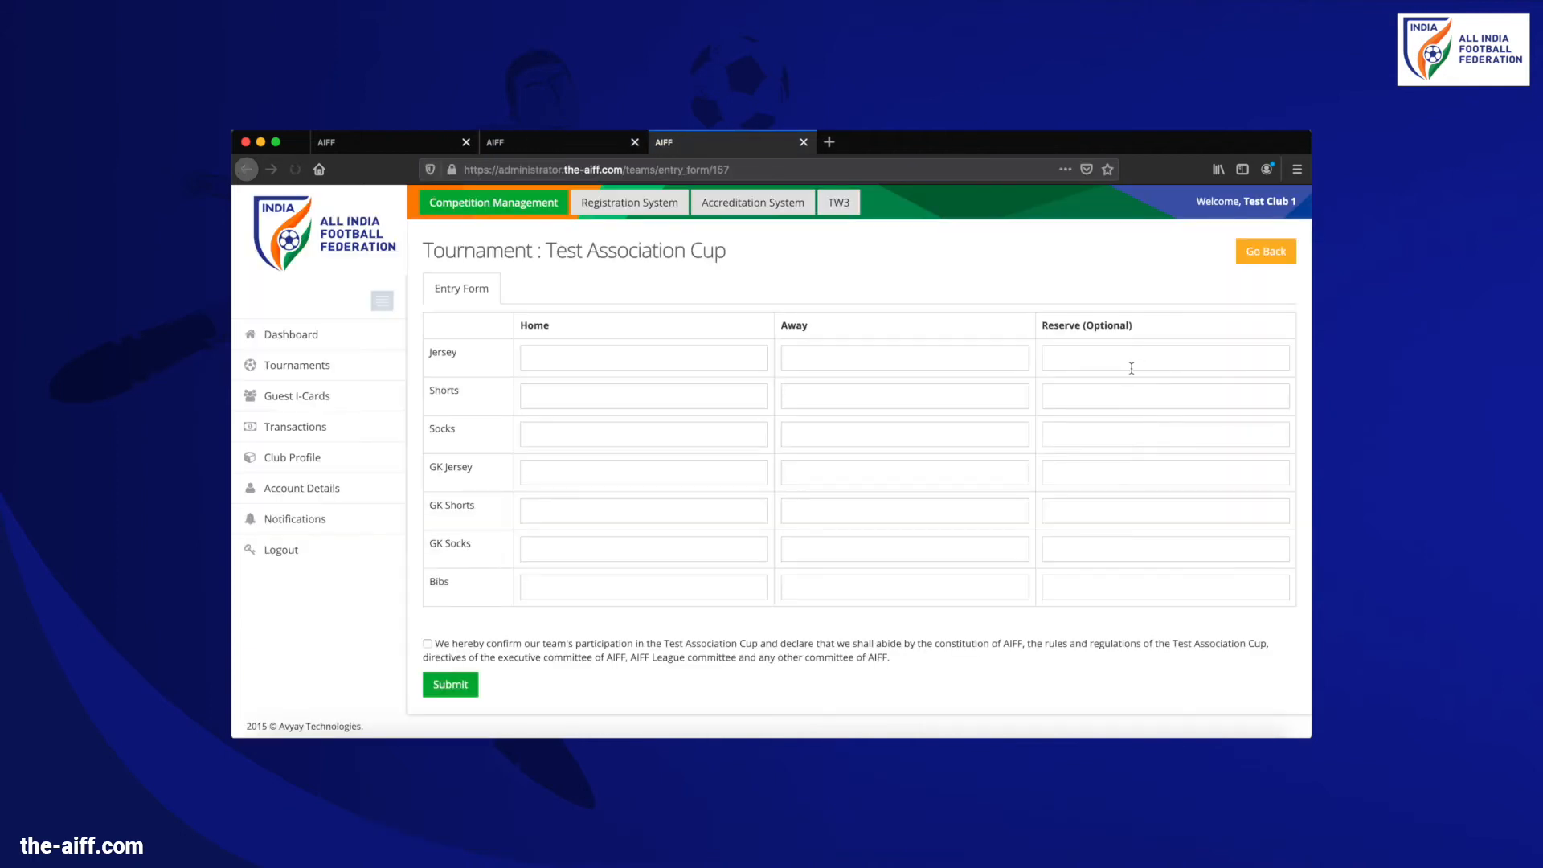
left_click(684, 364)
left_click(682, 394)
left_click(605, 399)
left_click(603, 415)
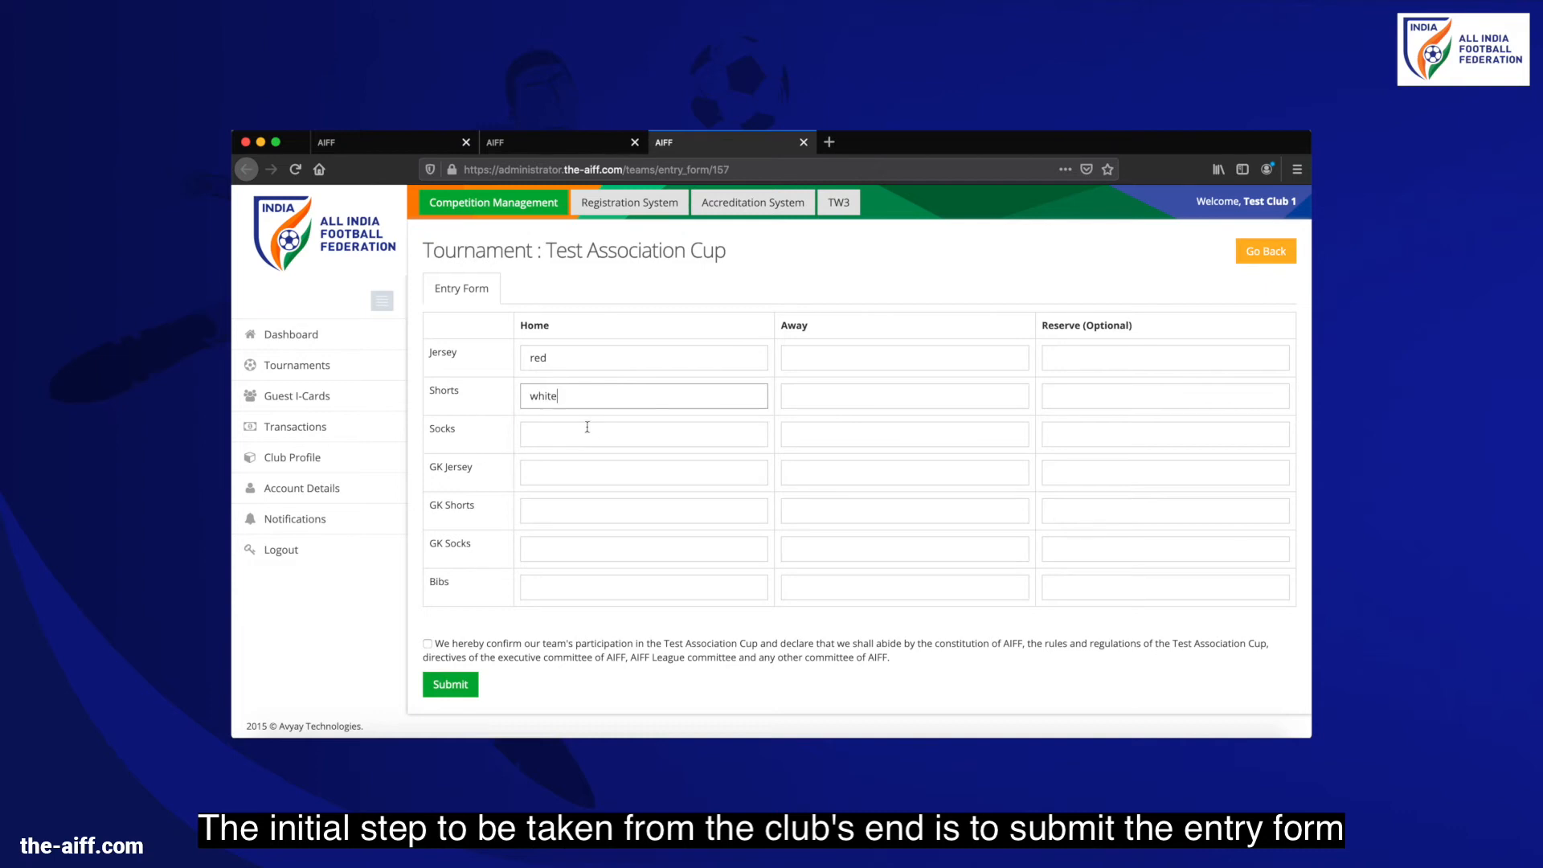
left_click(579, 434)
left_click(575, 462)
Set the home goalkeeper jersey, shorts and socks to green and home bibs to orange
left_click(568, 470)
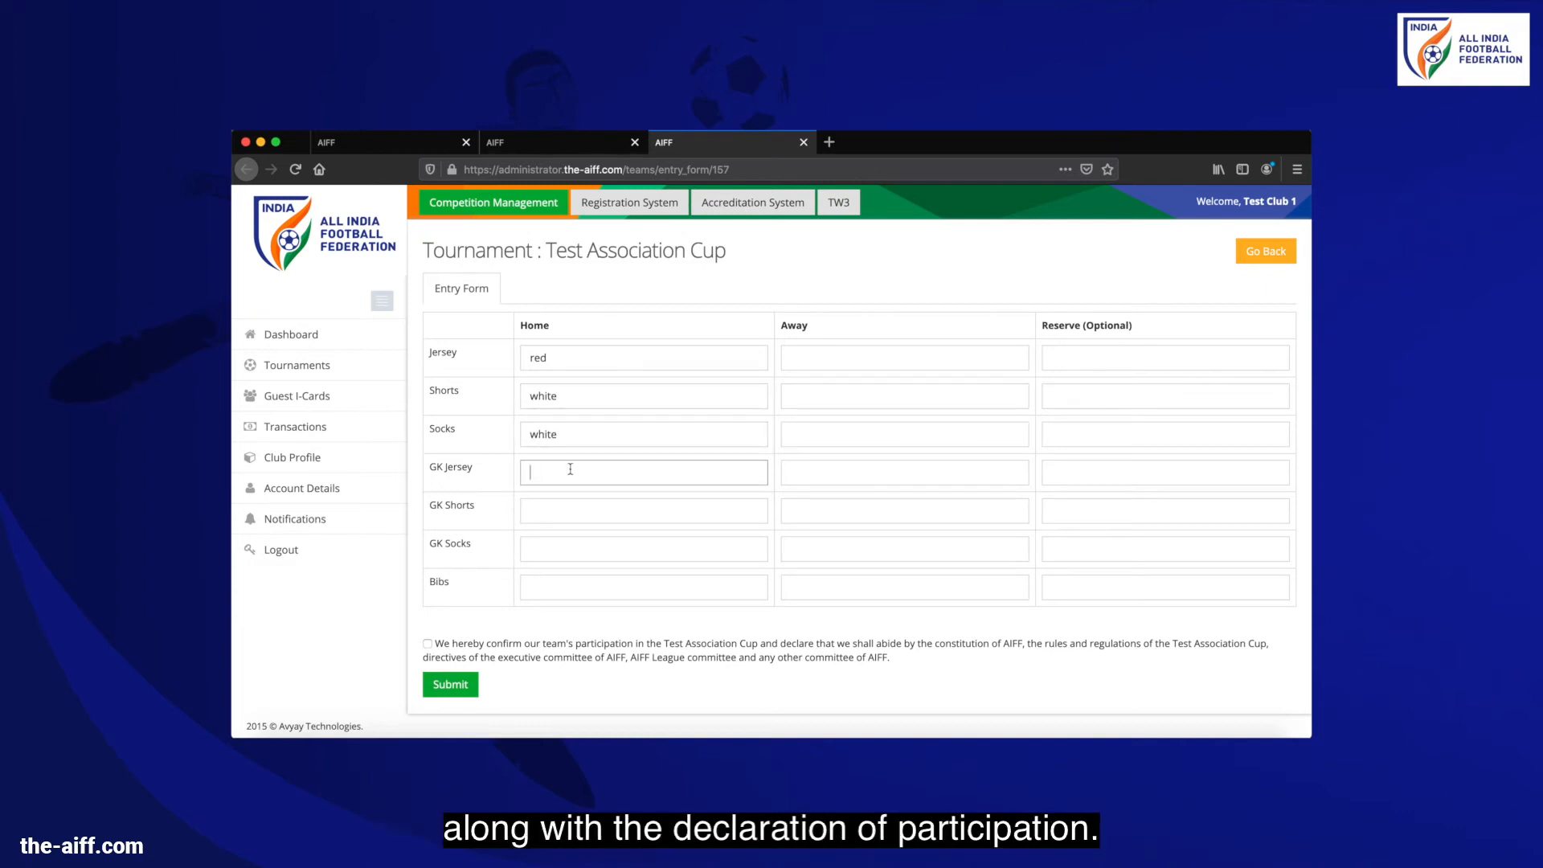
left_click(568, 494)
left_click(556, 515)
left_click(556, 533)
left_click(547, 543)
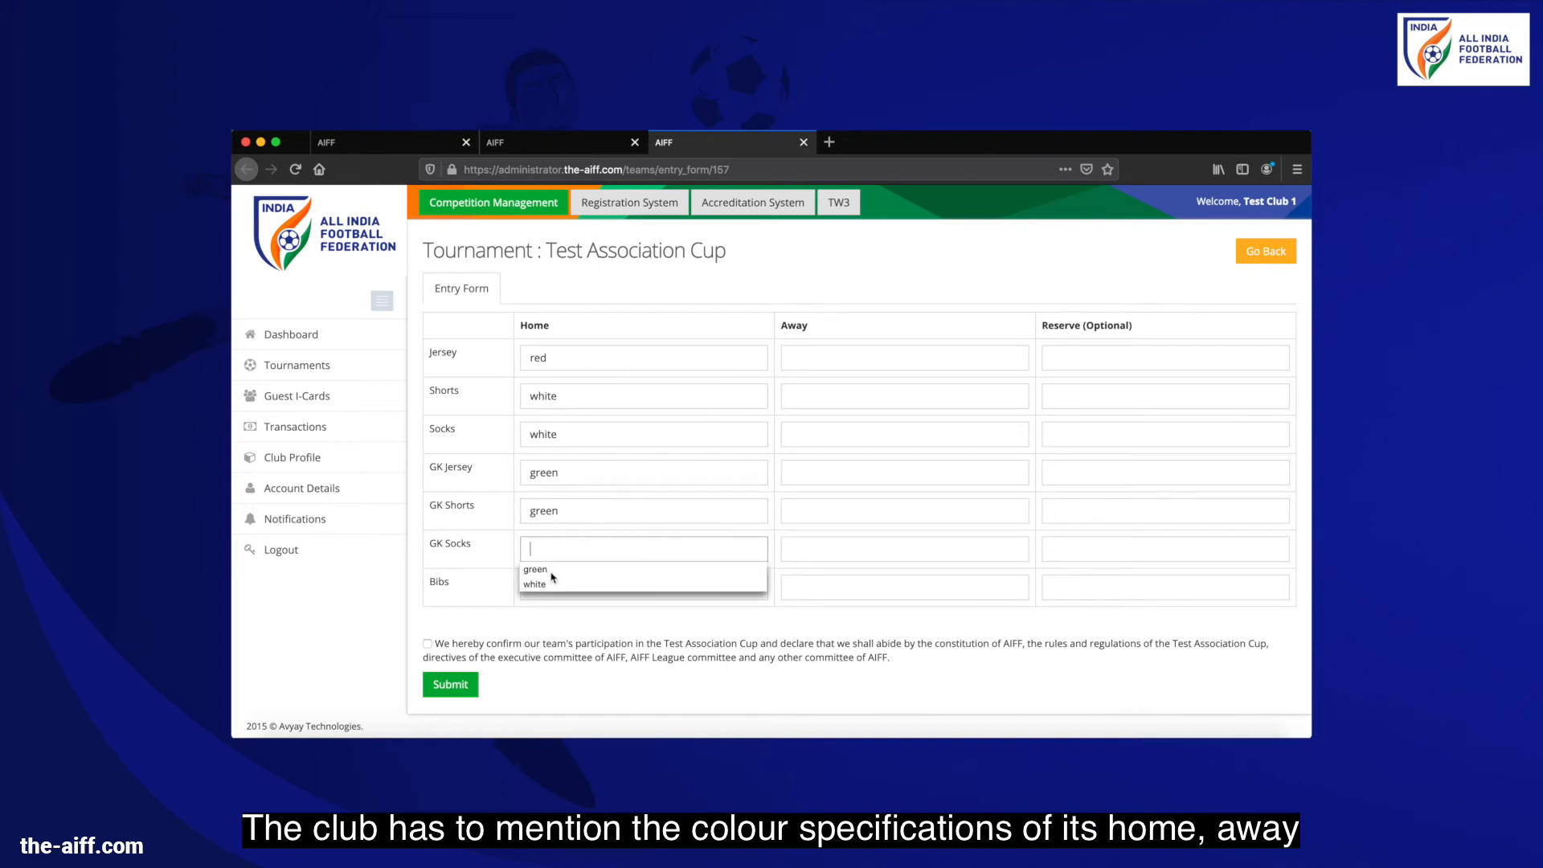
left_click(551, 569)
left_click(549, 578)
left_click(634, 607)
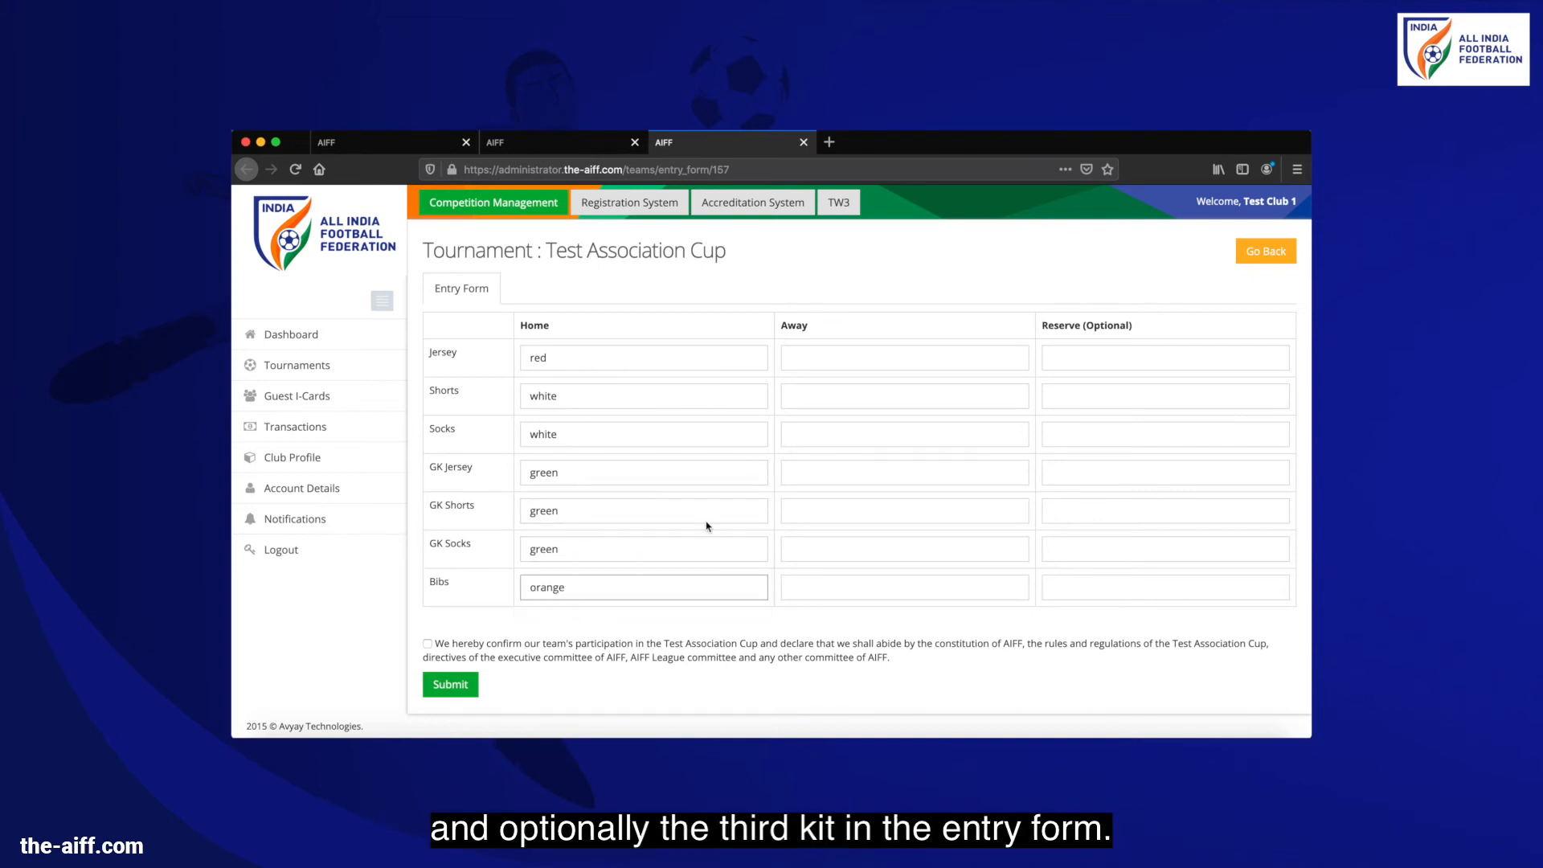
Set the away jersey, shorts and socks all to black
left_click(793, 350)
left_click(801, 378)
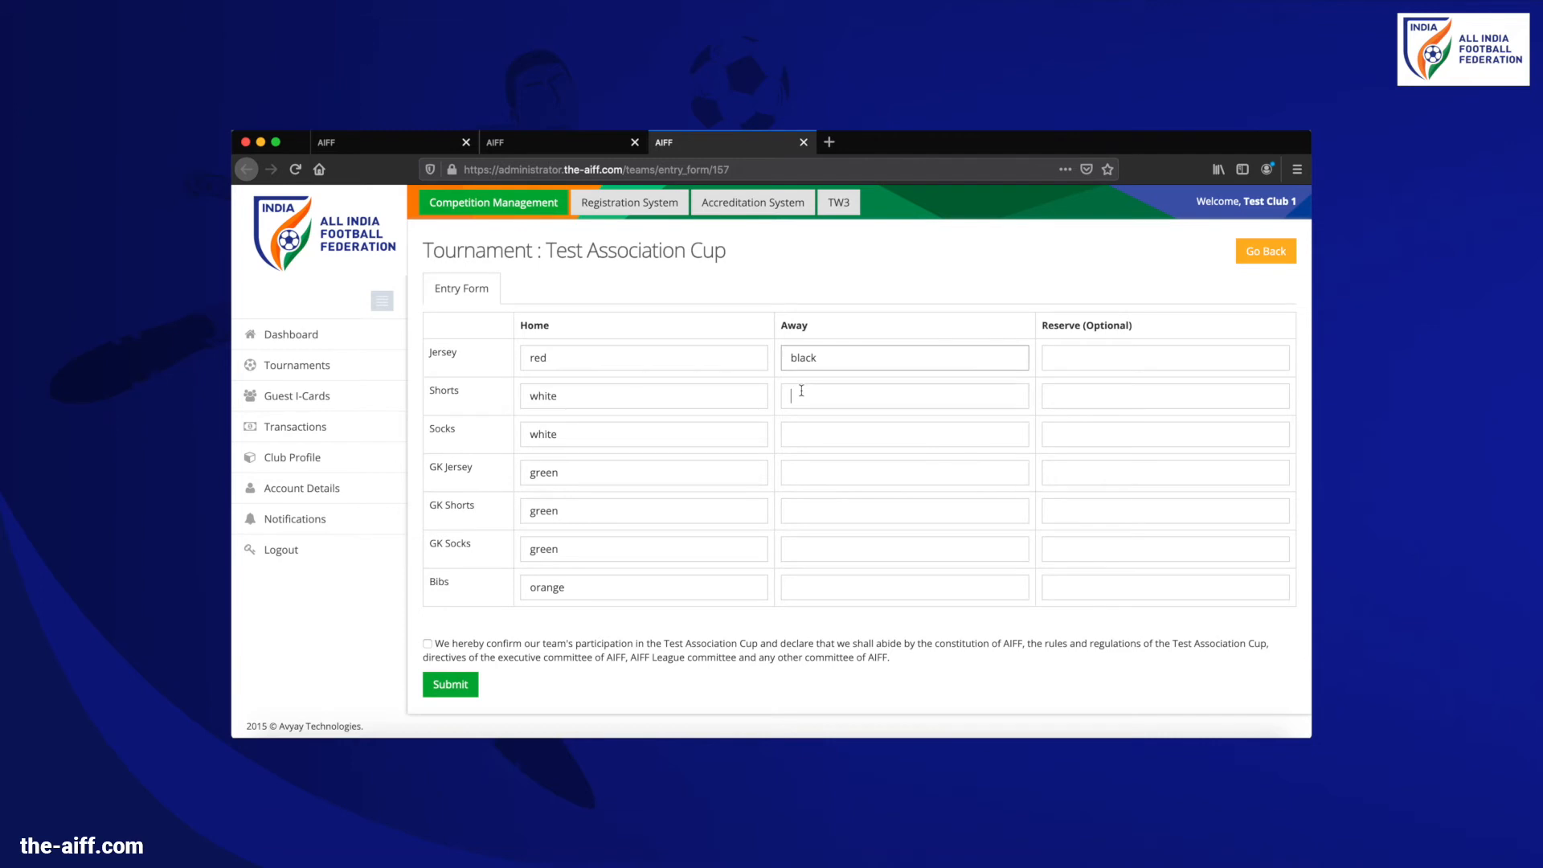
left_click(790, 396)
left_click(803, 415)
left_click(803, 431)
left_click(807, 465)
Set away goalkeeper kit violet with white socks and yellow bibs, tick the confirmation, submit
left_click(807, 471)
left_click(804, 493)
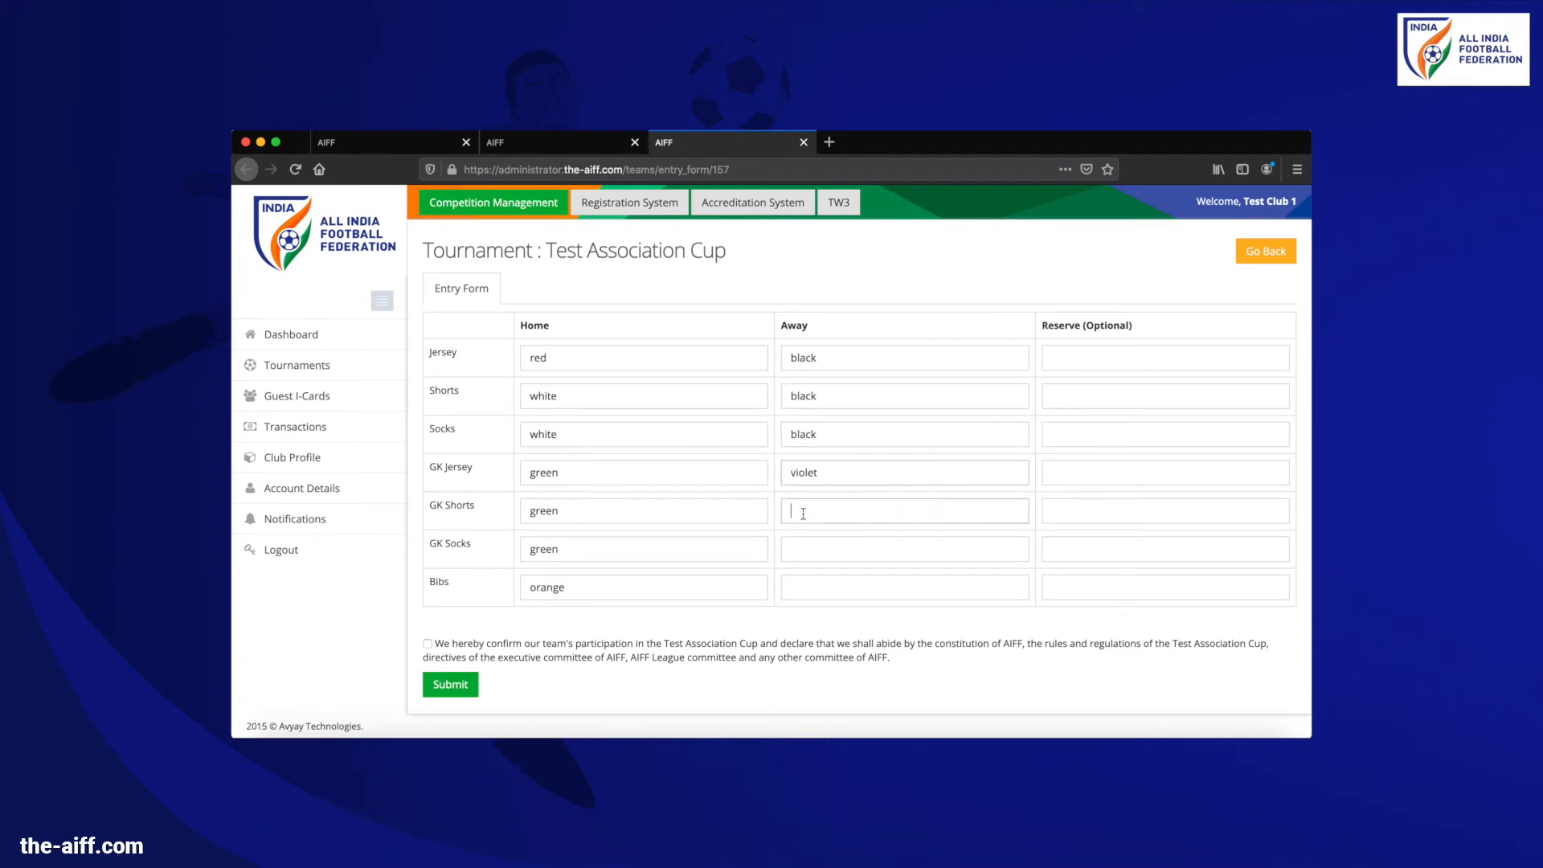
left_click(804, 530)
left_click(802, 549)
left_click(805, 569)
left_click(803, 587)
left_click(805, 608)
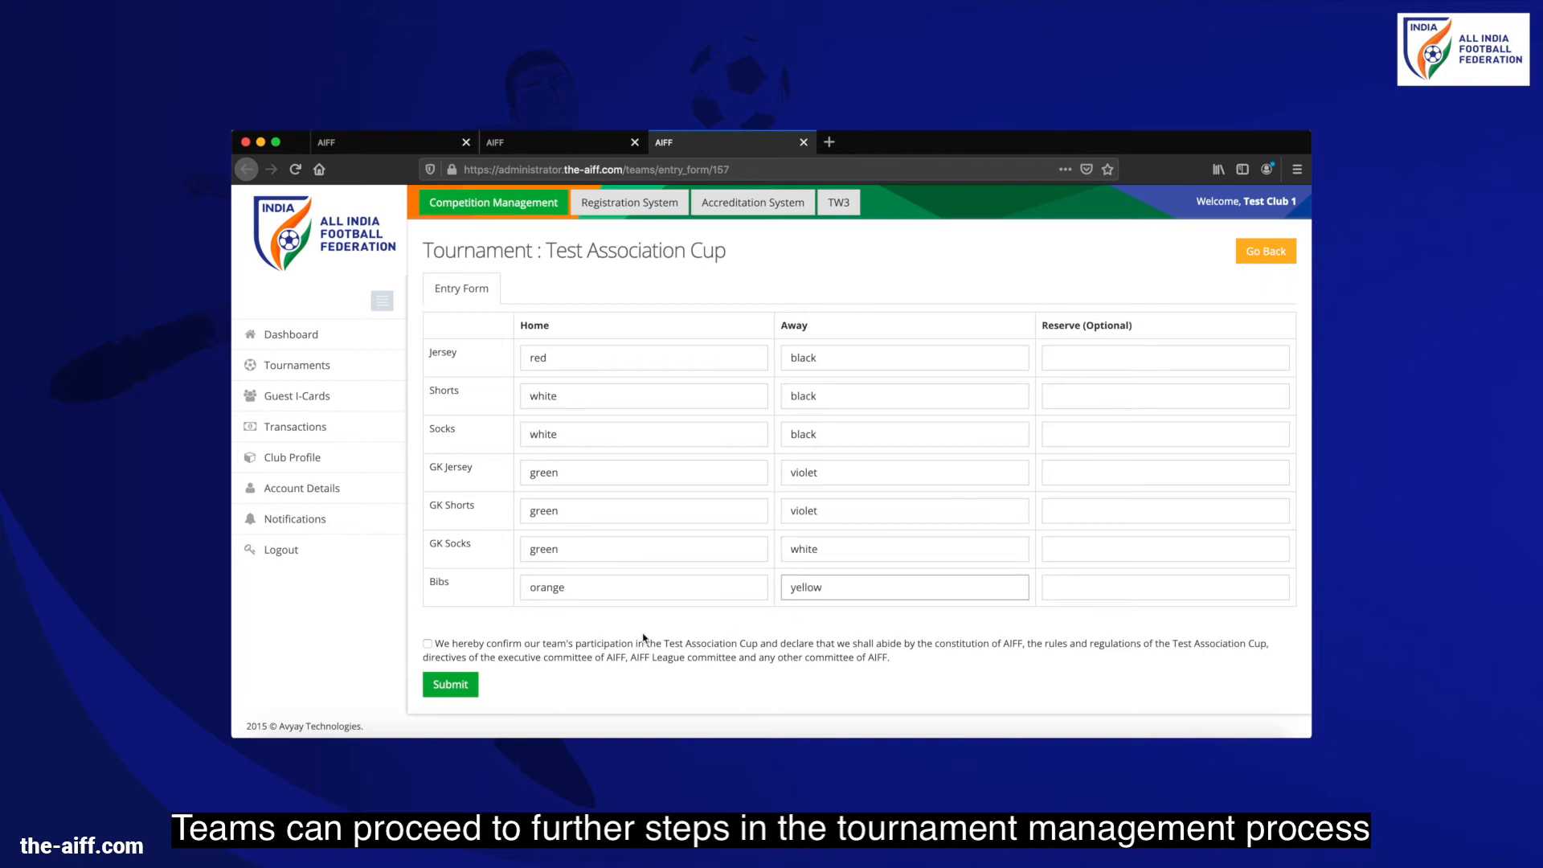
left_click(429, 647)
left_click(453, 683)
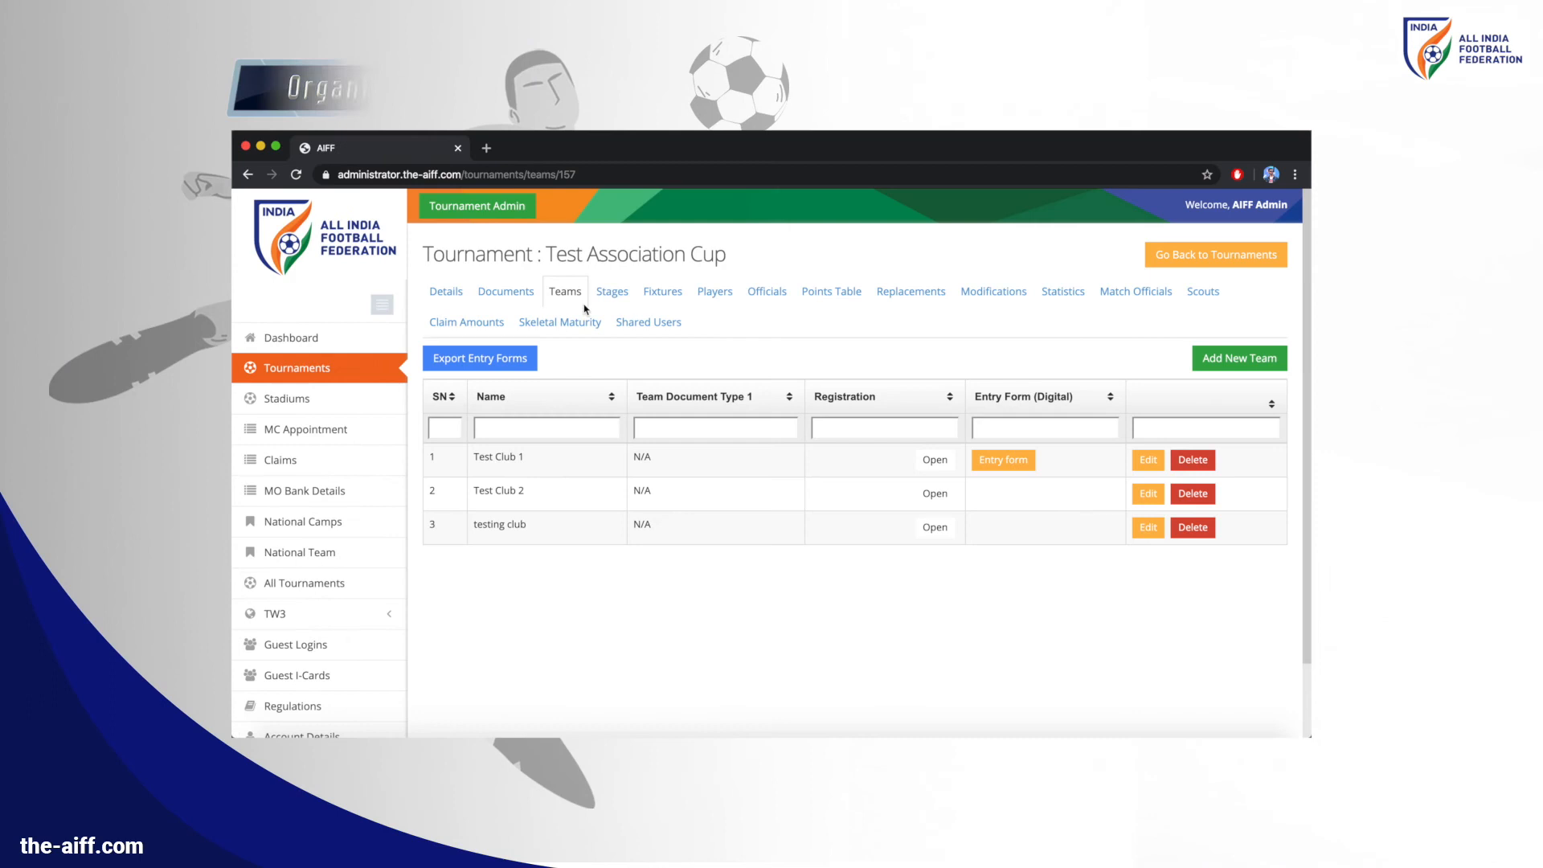
Open Test Club 1's submitted entry form and approve it
left_click(988, 463)
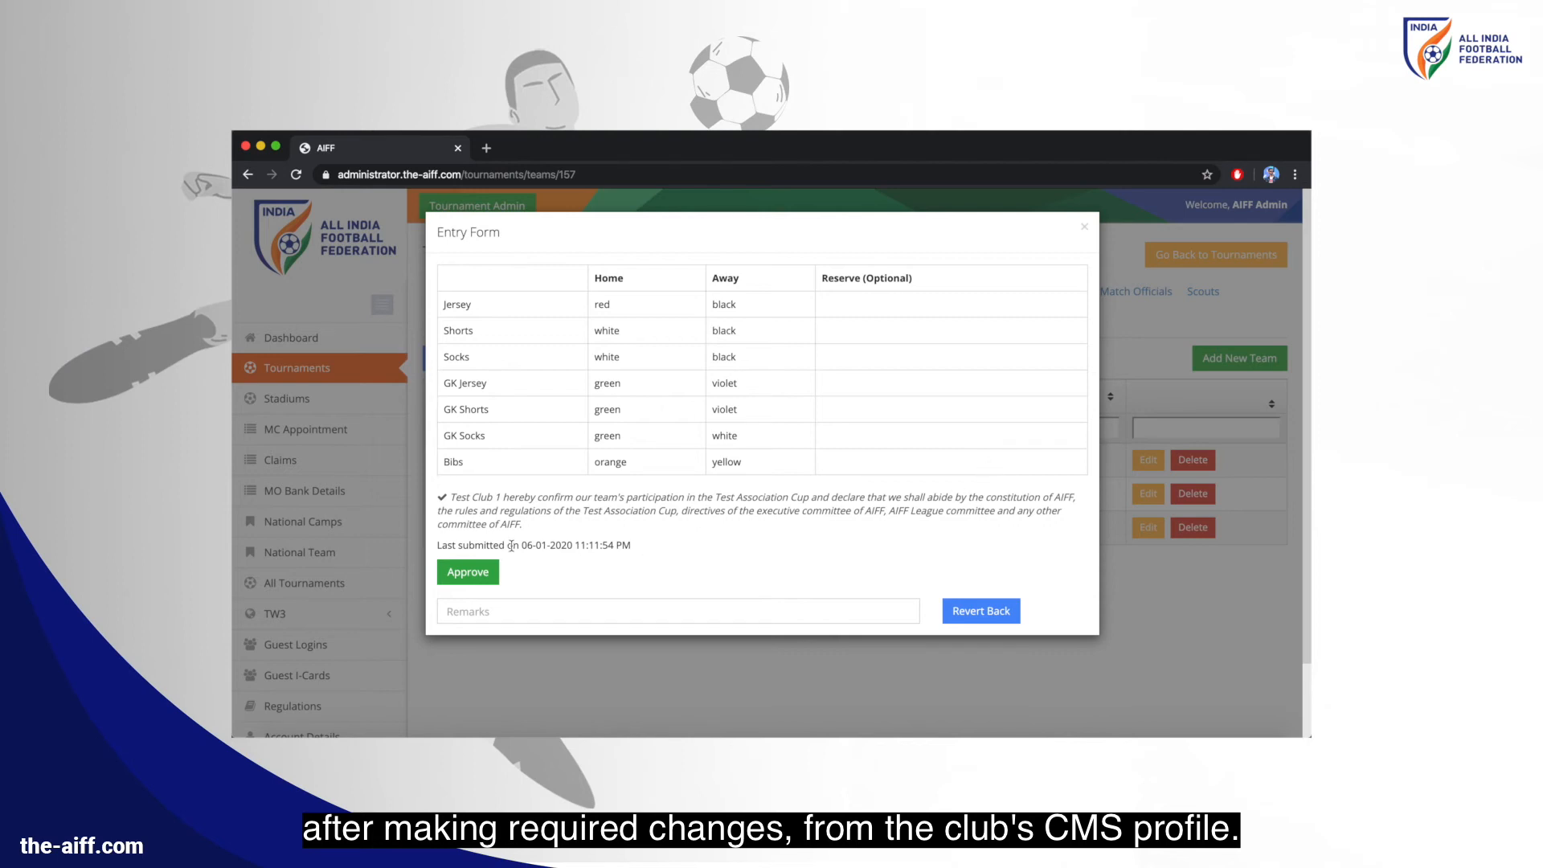
left_click(482, 572)
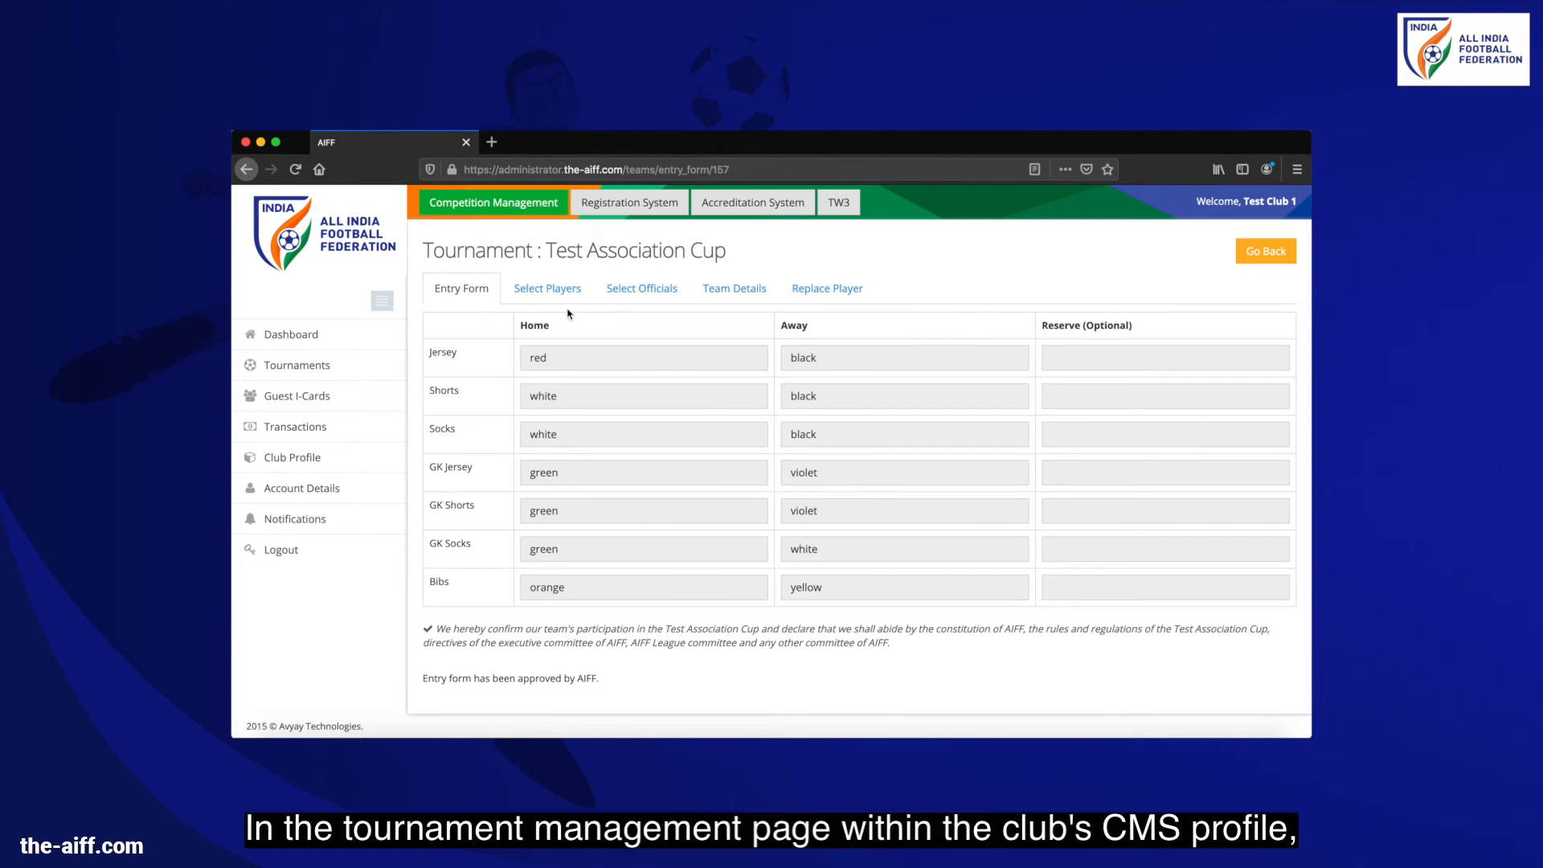
left_click(569, 303)
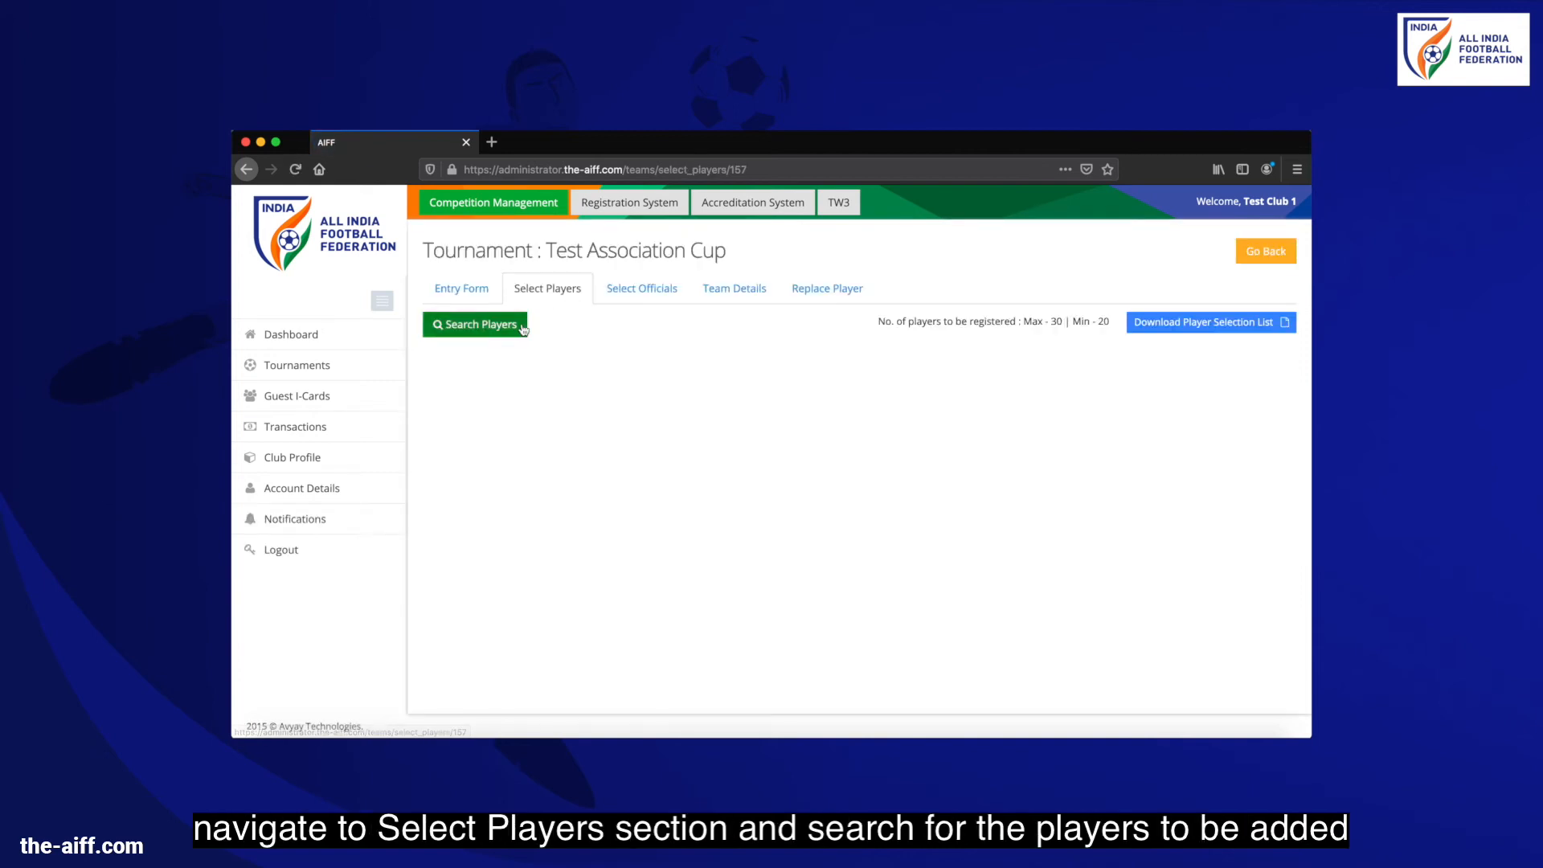
left_click(520, 325)
left_click(982, 398)
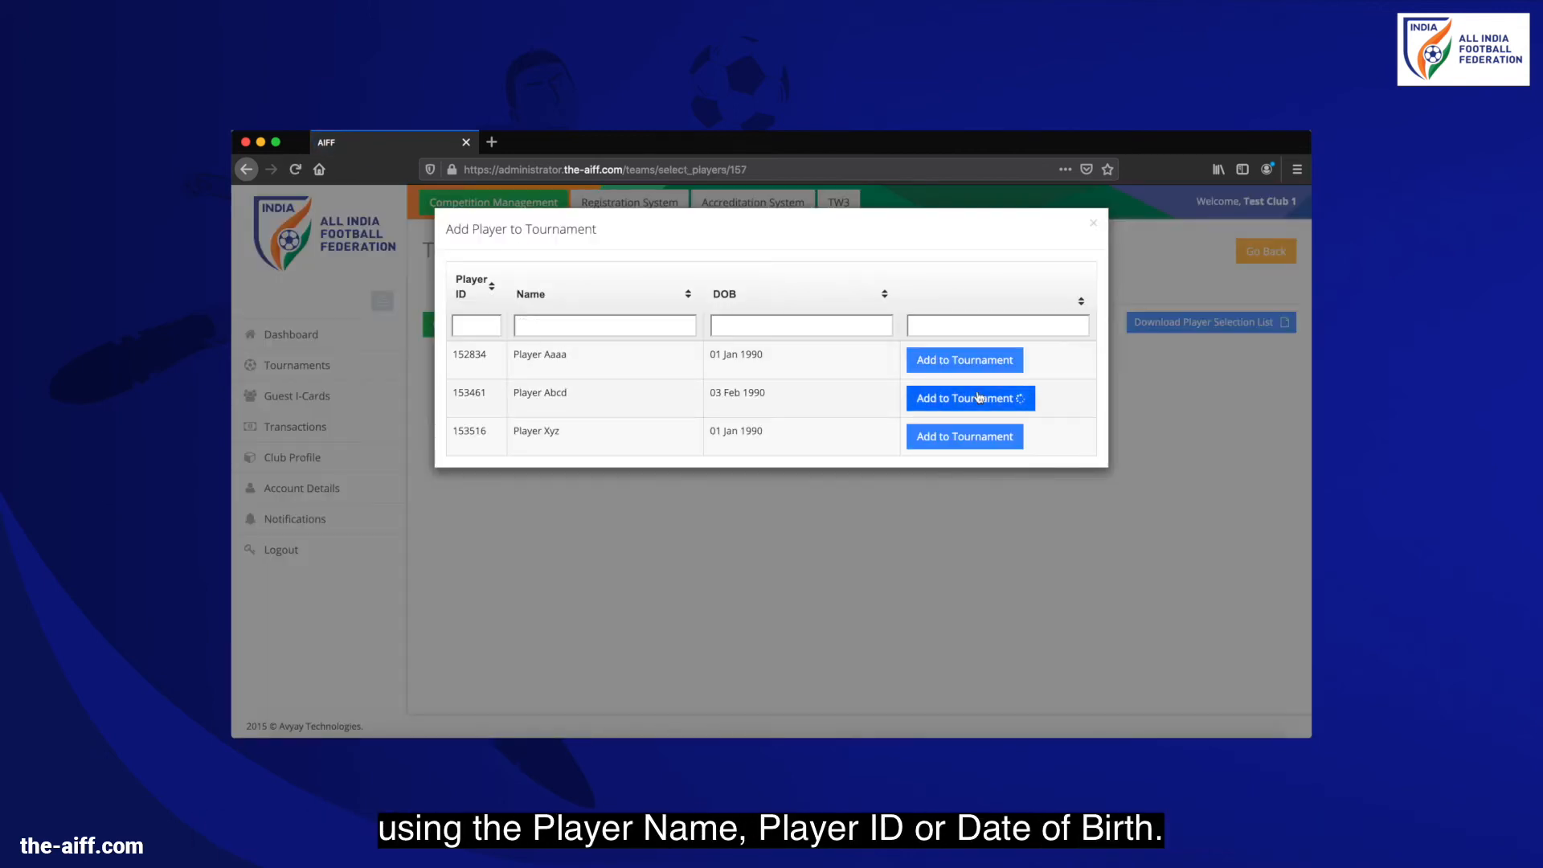
left_click(1092, 224)
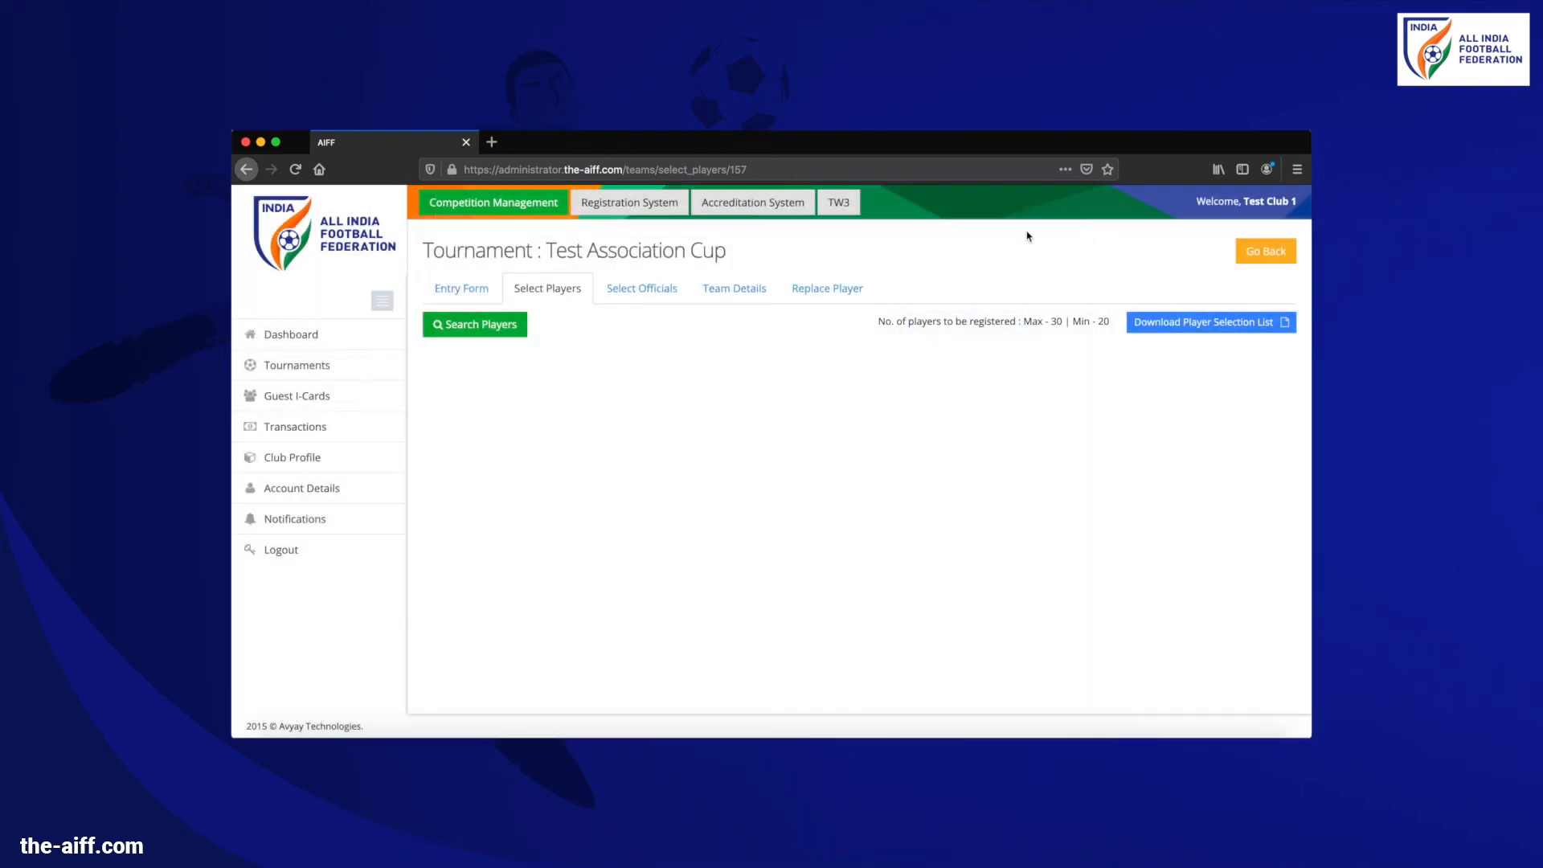
left_click(296, 171)
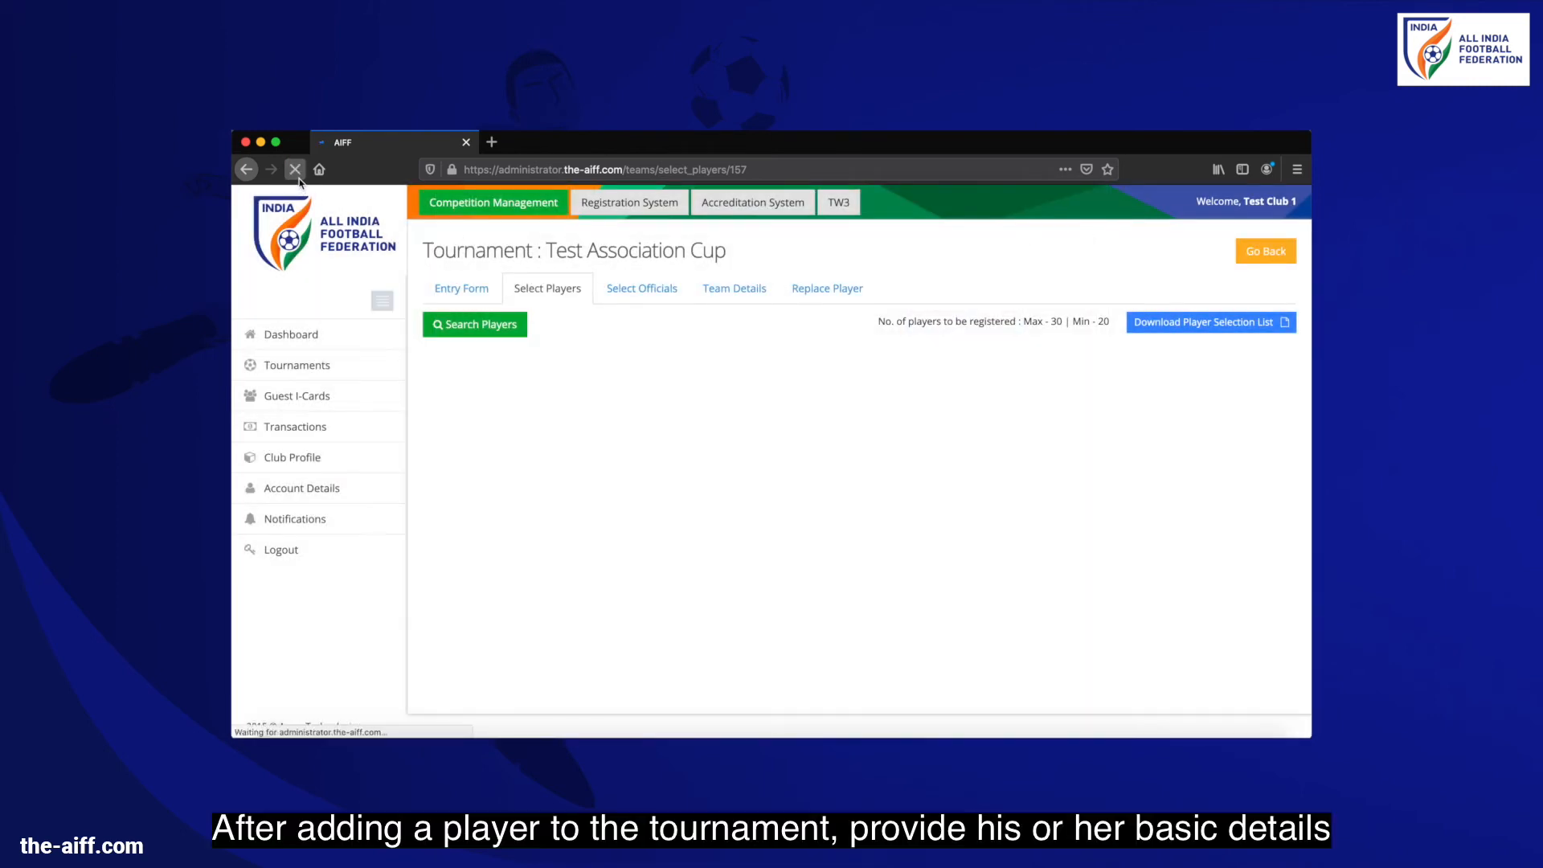
Upload Abcd Document Type 1.pdf and Player Document Type 2.jpg as the player's documents
left_click(1197, 366)
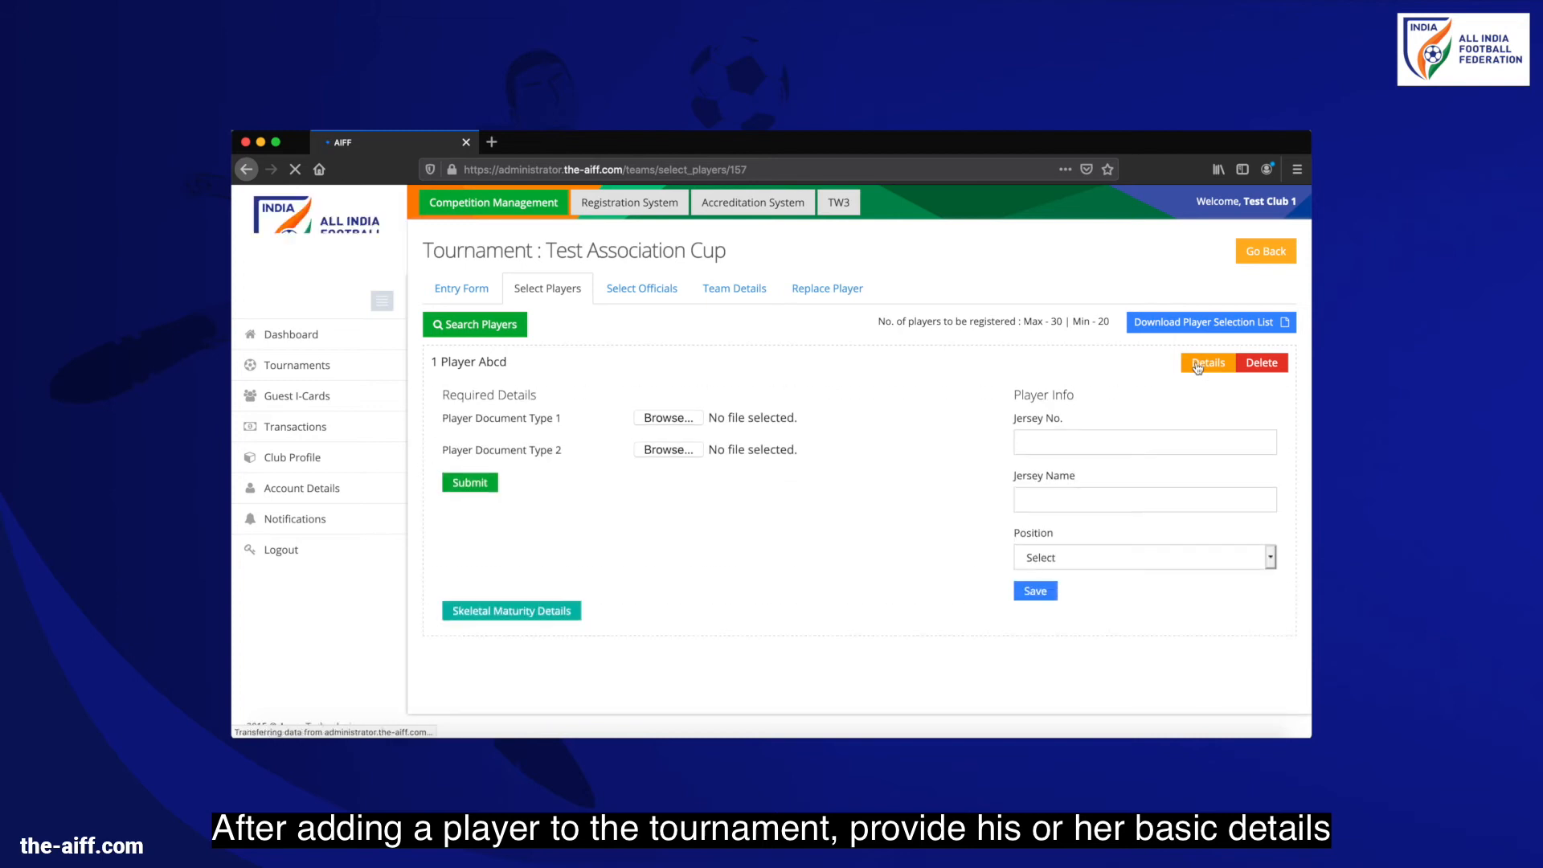
left_click(689, 424)
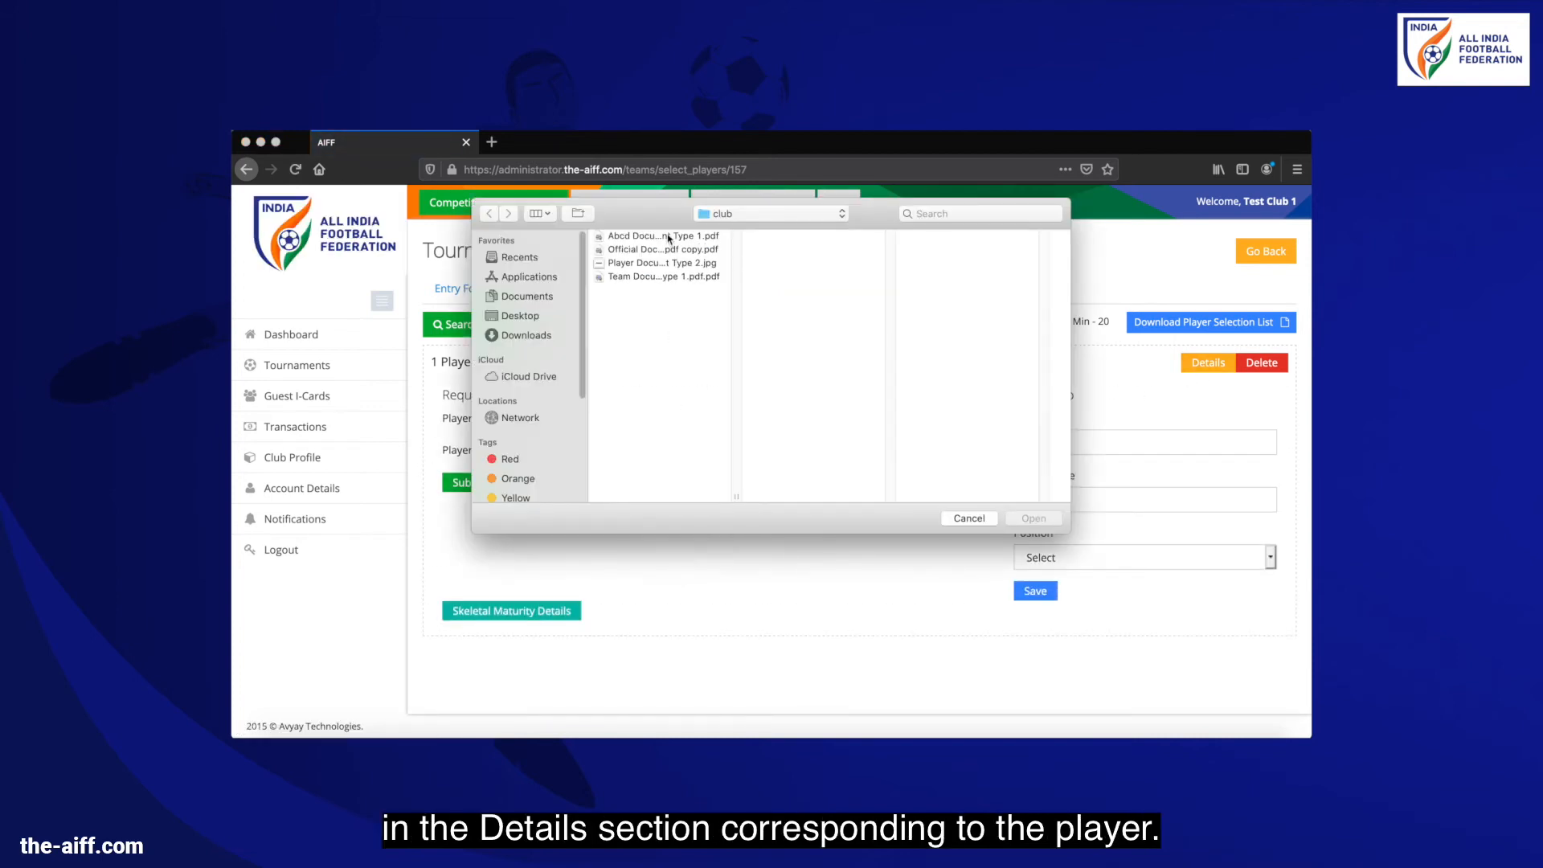
double_click(665, 236)
left_click(679, 452)
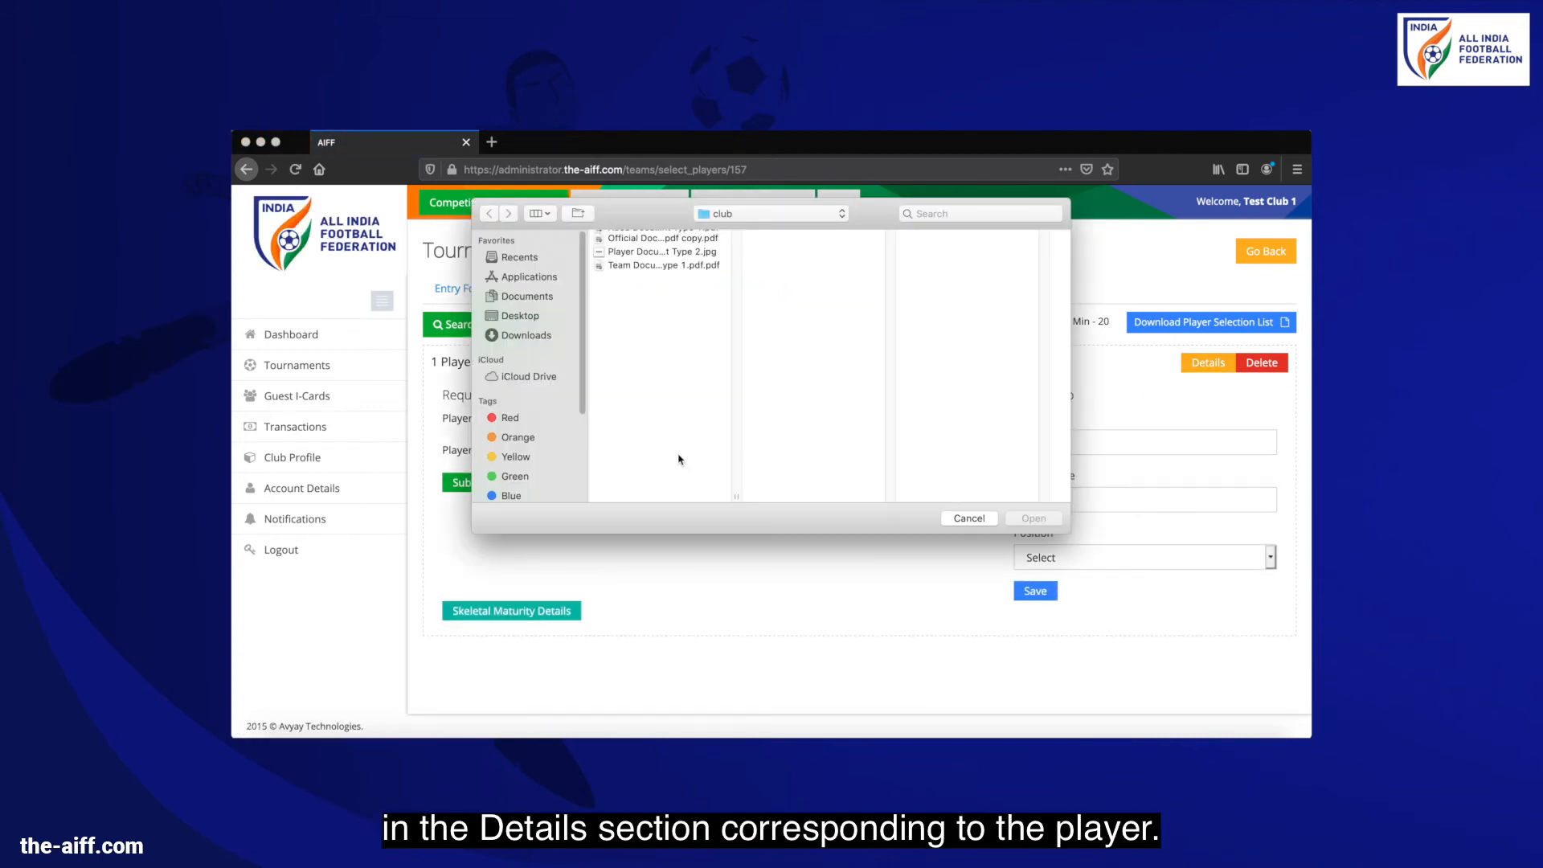
left_click(683, 269)
double_click(683, 269)
left_click(477, 483)
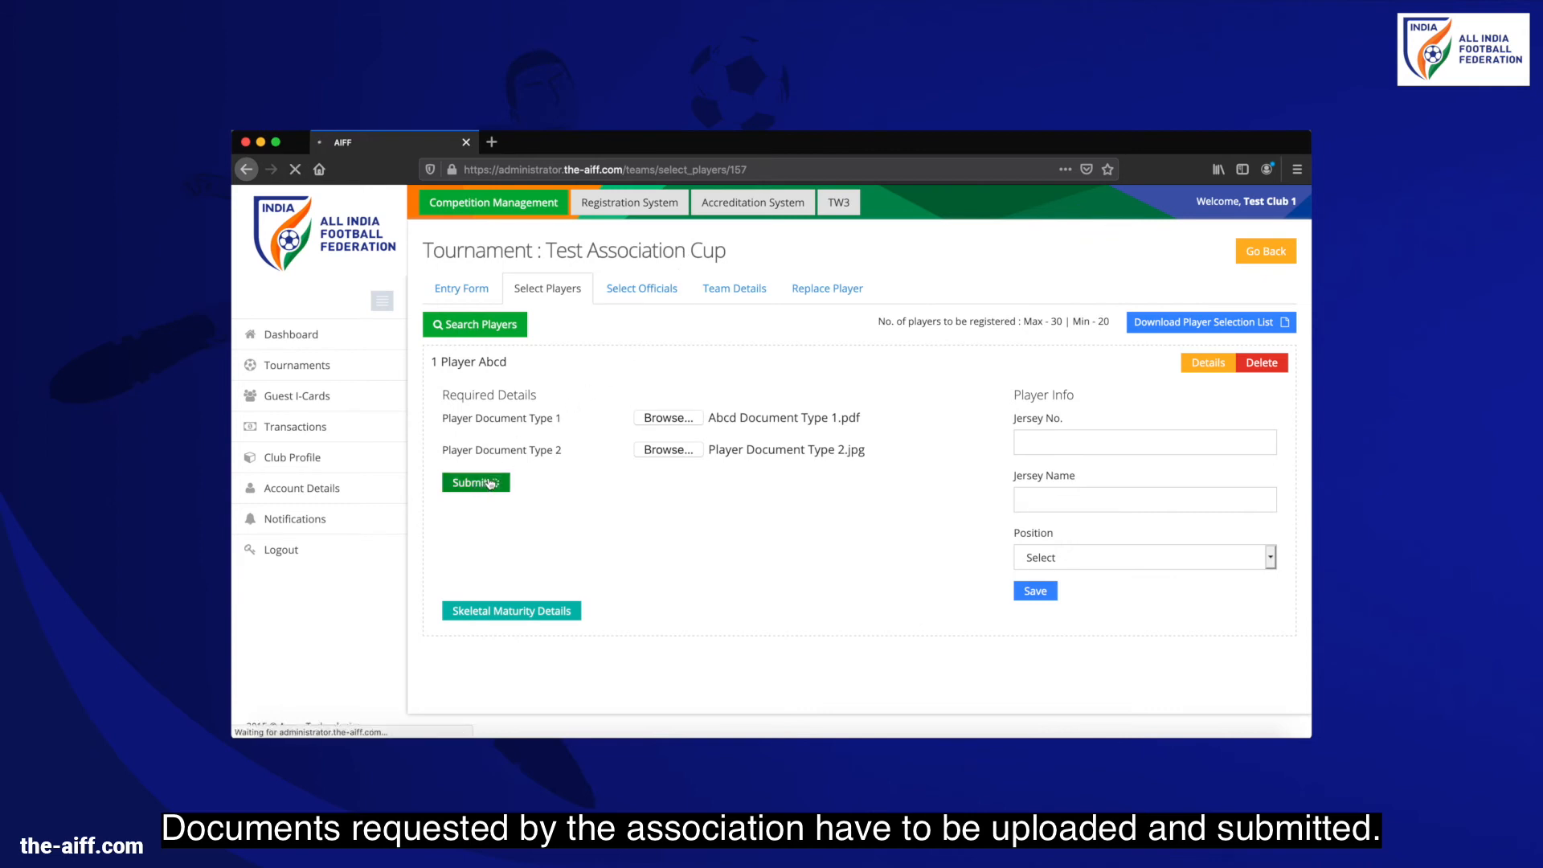
Save jersey number 7, jersey name 'Abcd' and Forward position, then start adding an official
left_click(1052, 444)
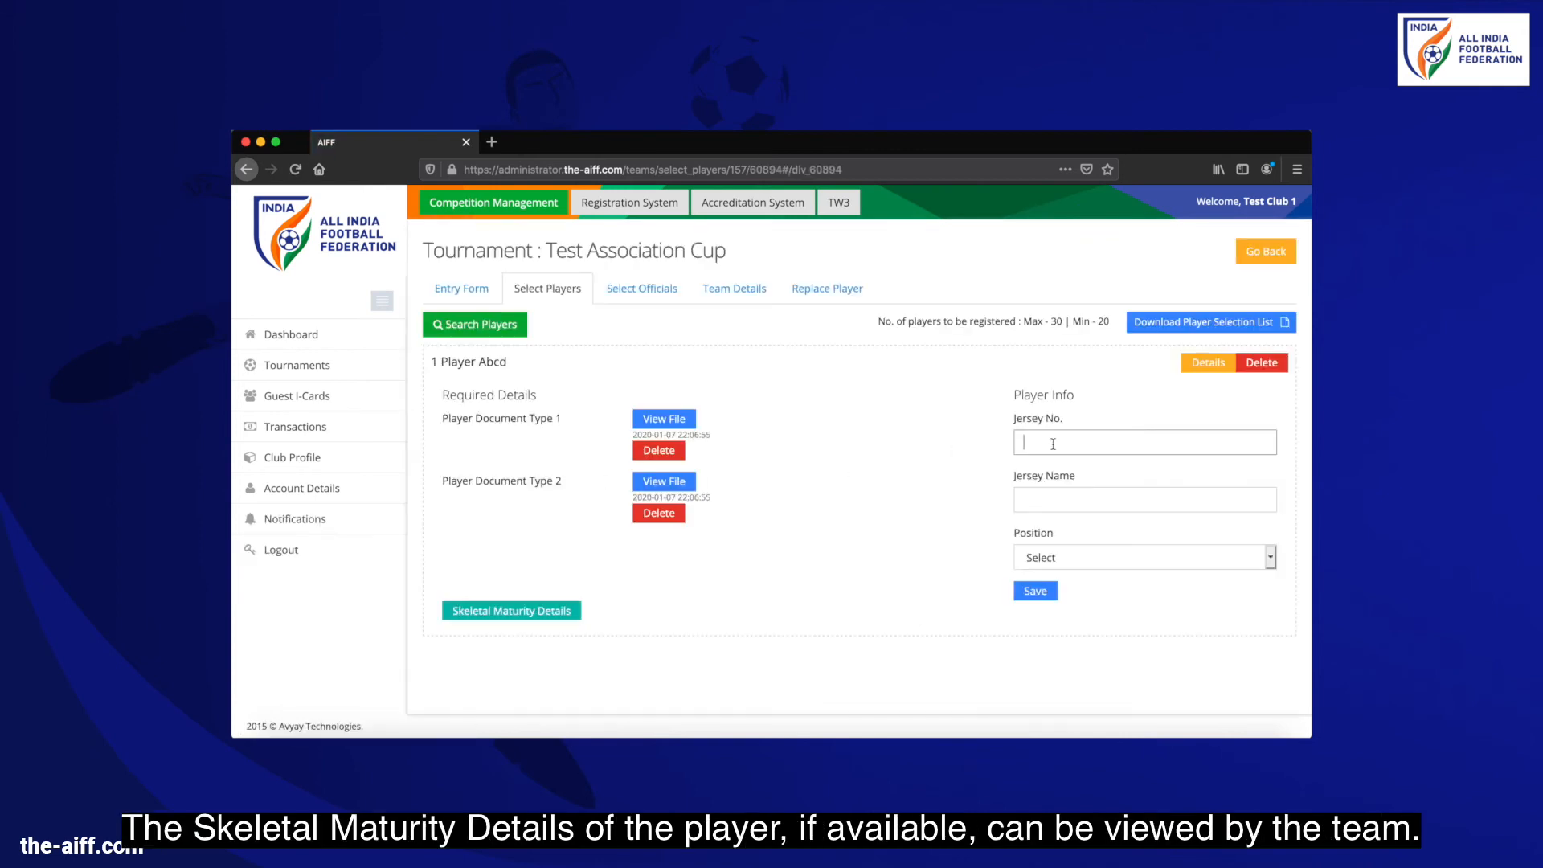
type("7")
left_click(1040, 491)
type("Abc")
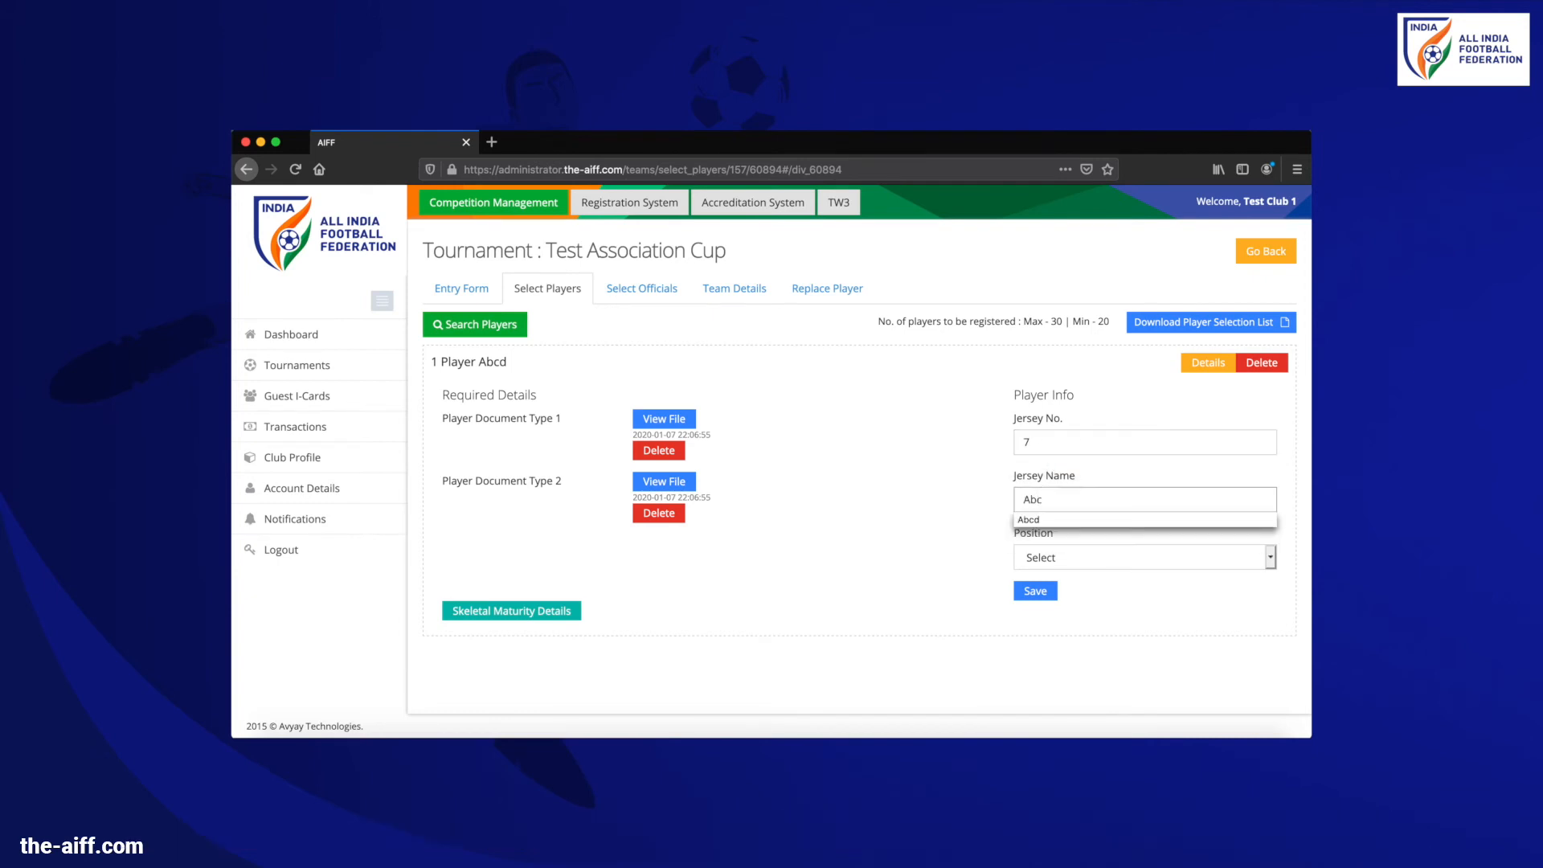
type("d")
left_click(1041, 519)
left_click(1044, 557)
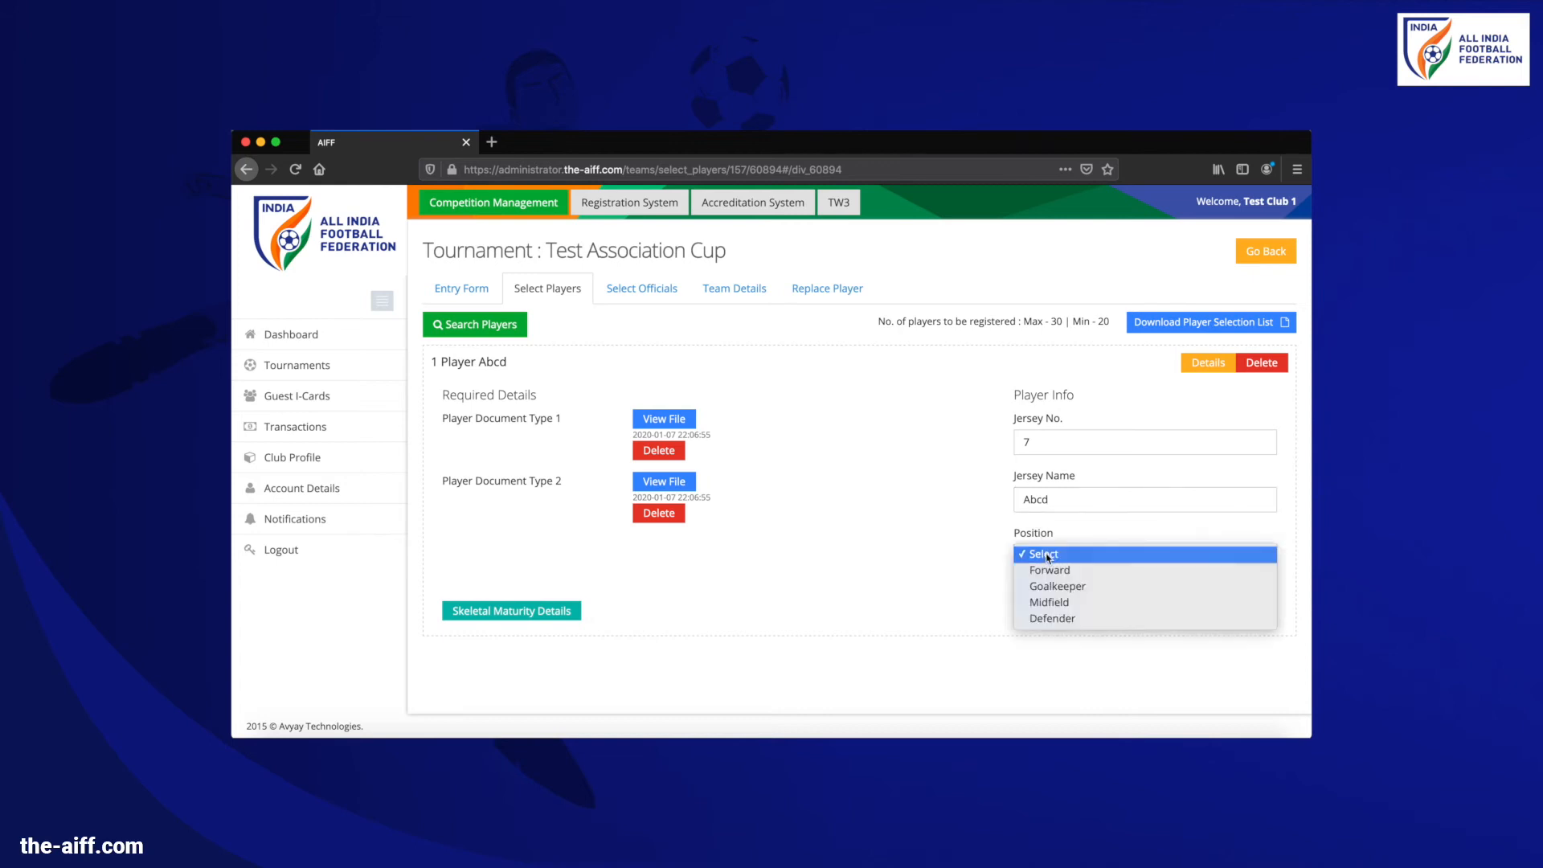
left_click(1049, 572)
left_click(1037, 590)
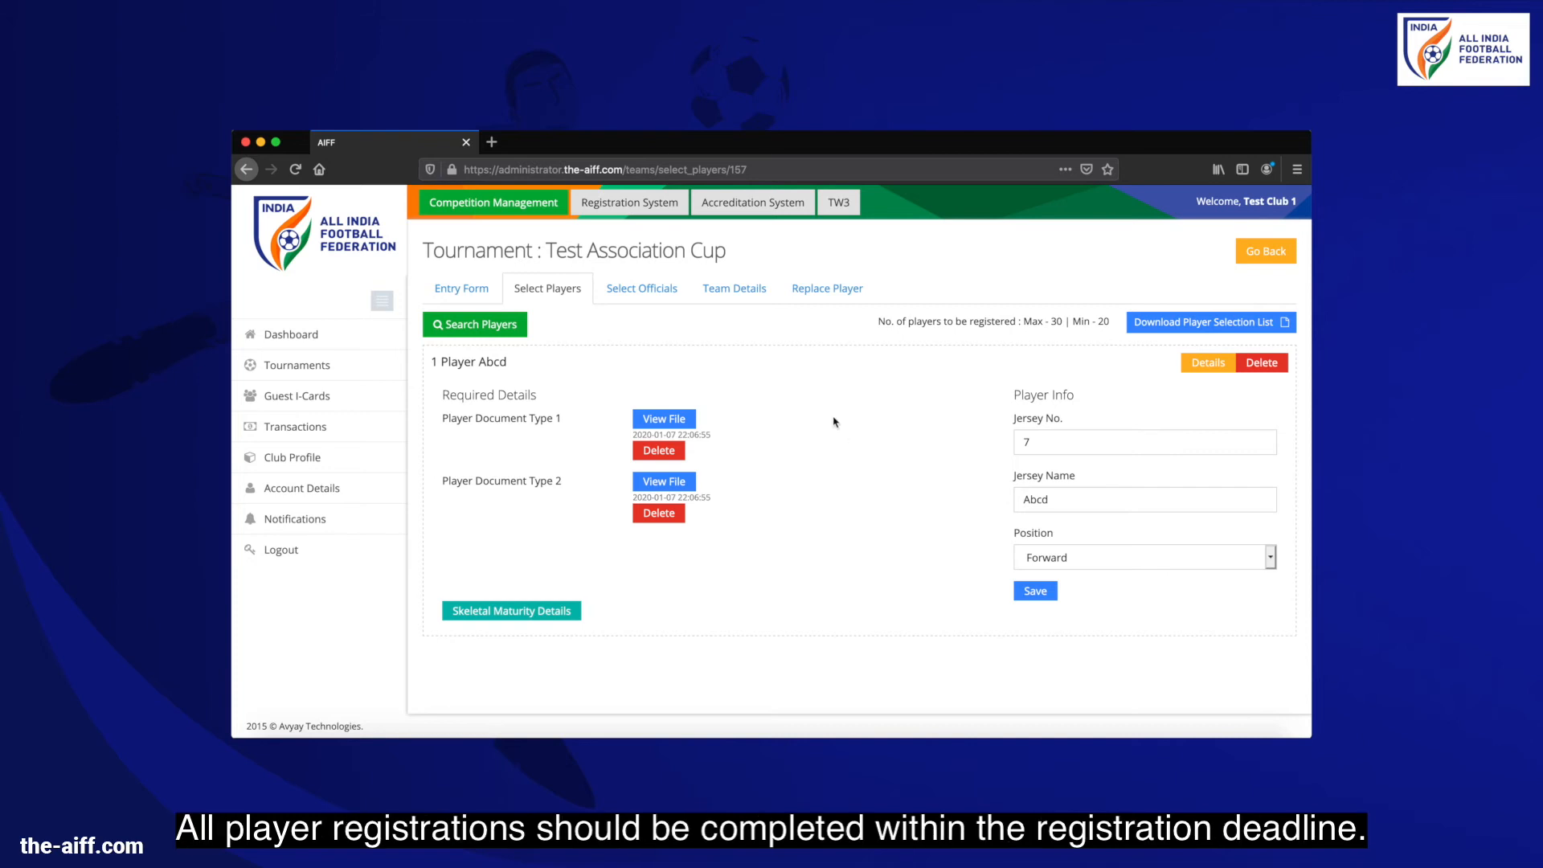
left_click(648, 290)
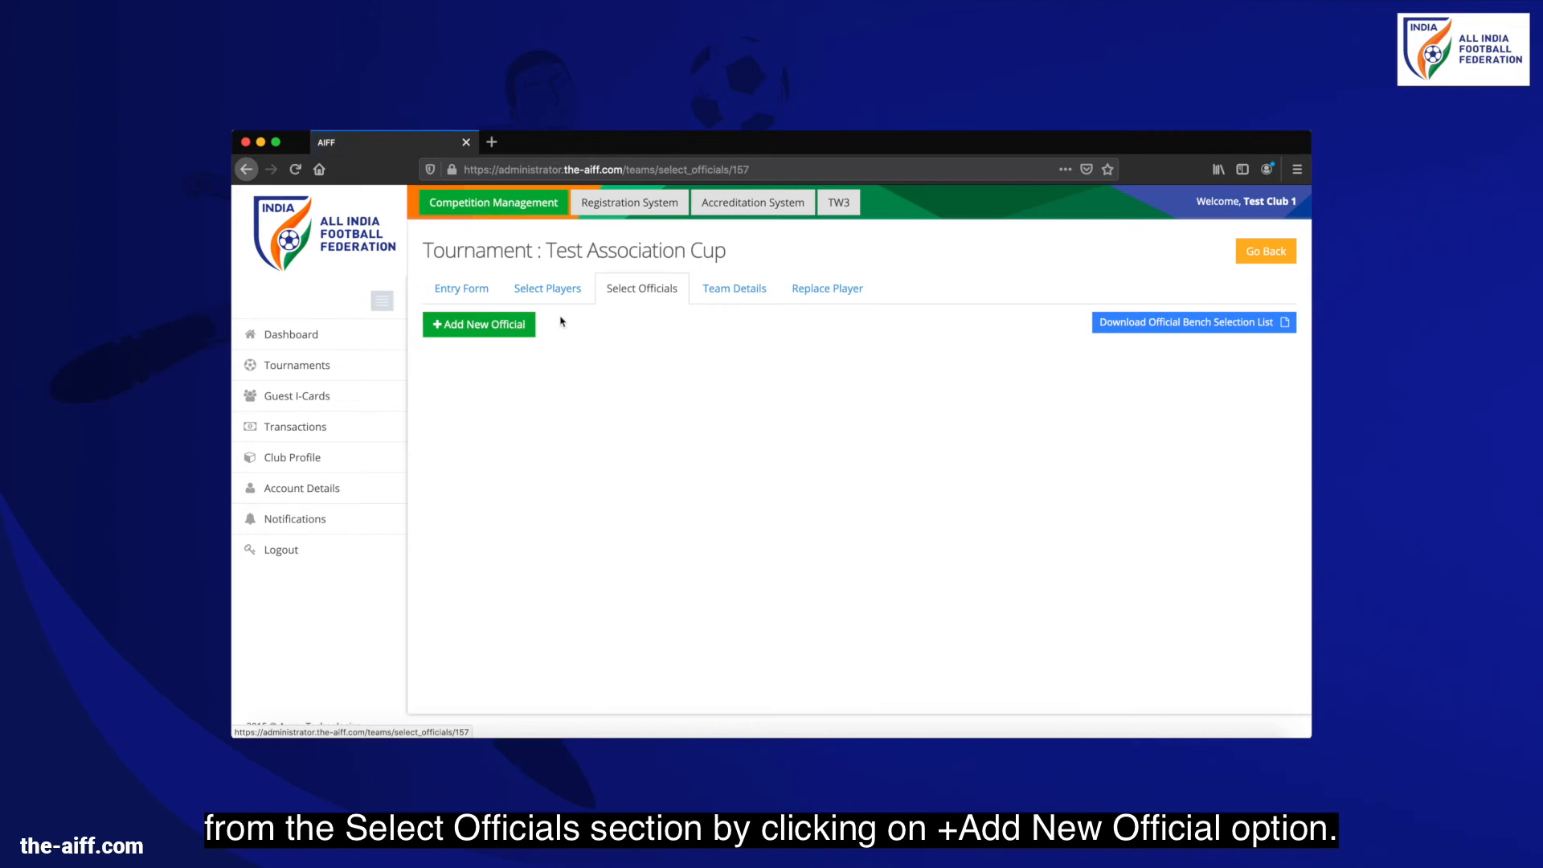
left_click(515, 322)
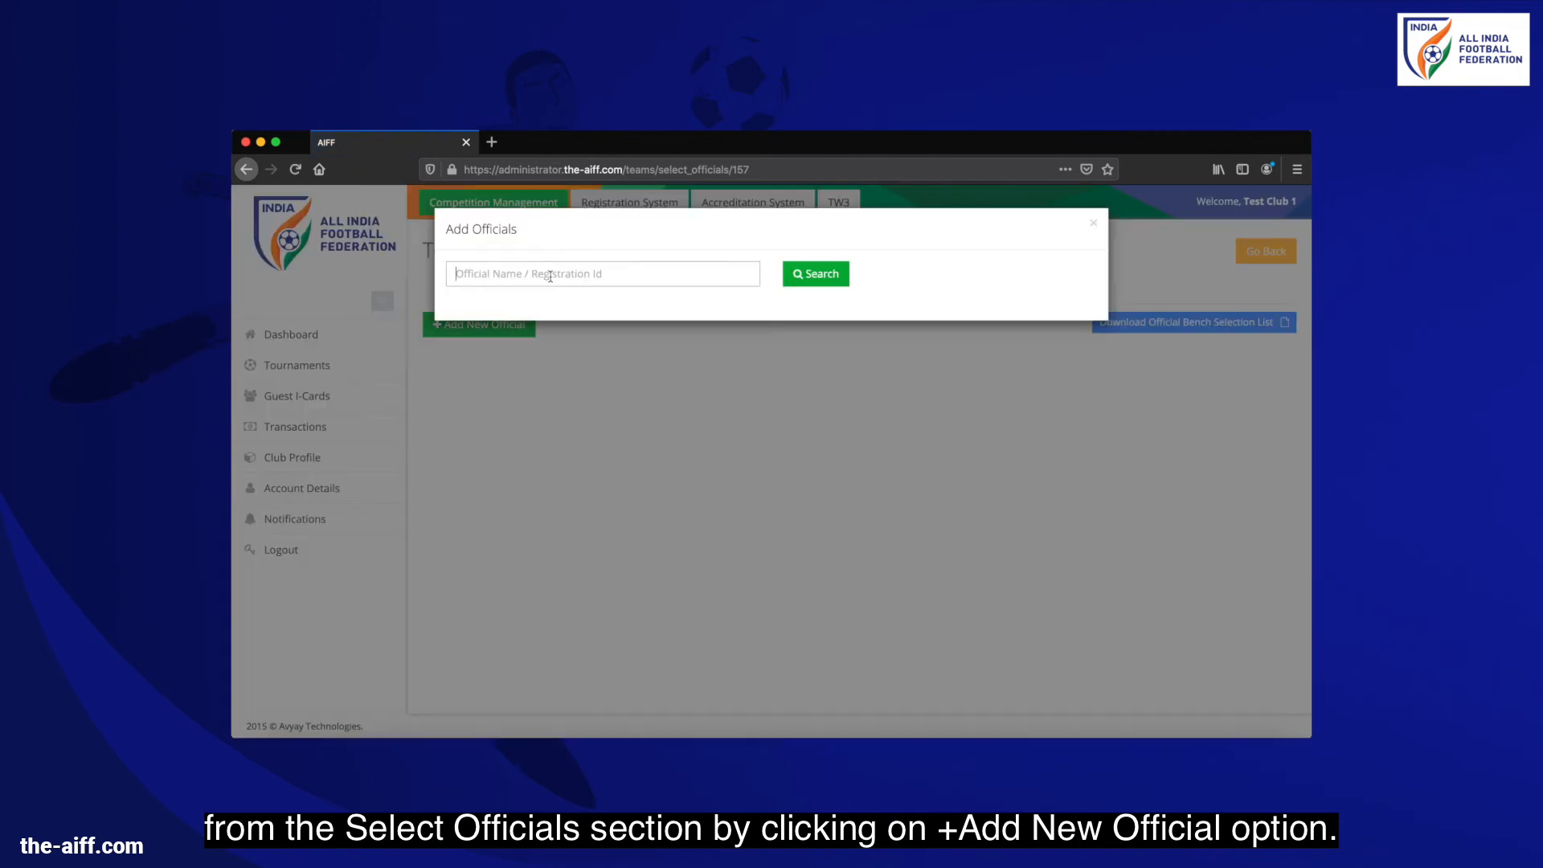
Search officials for 'shu' and add the second listed official to the tournament
type("shu")
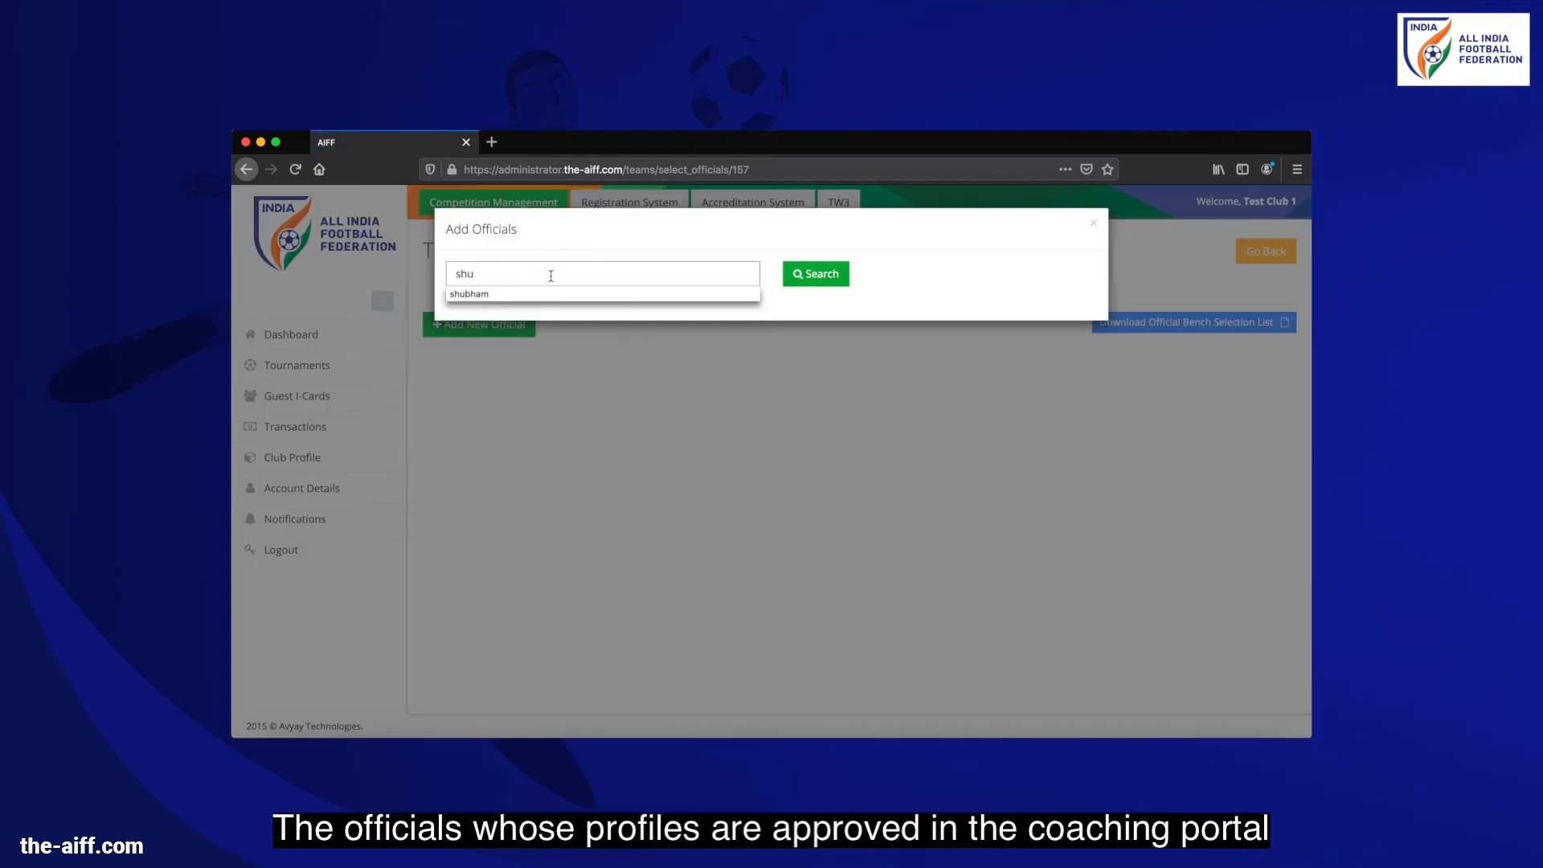
left_click(577, 297)
left_click(832, 287)
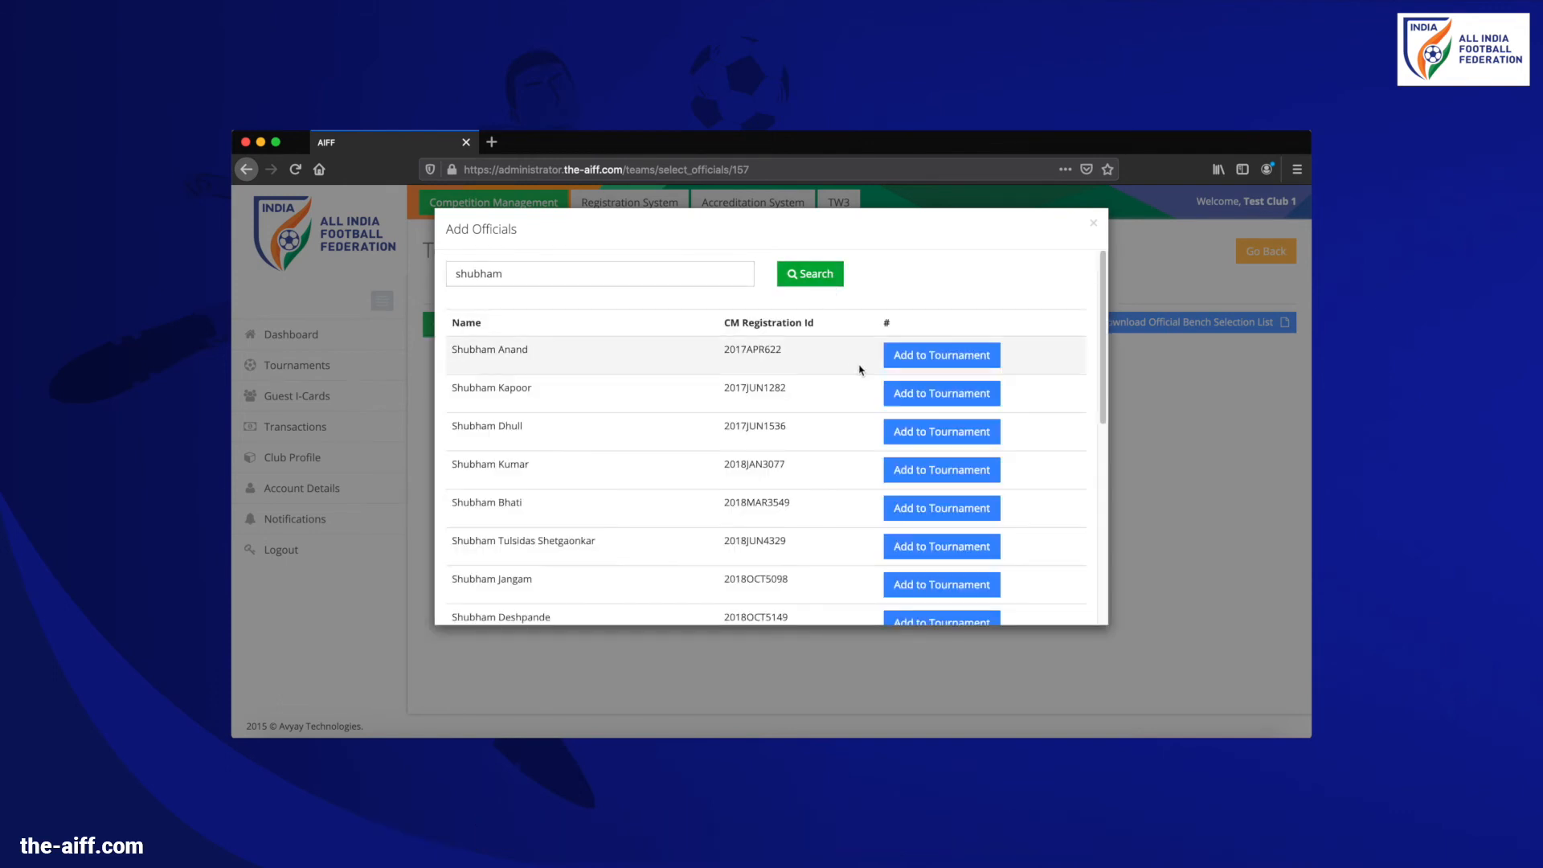
left_click(938, 401)
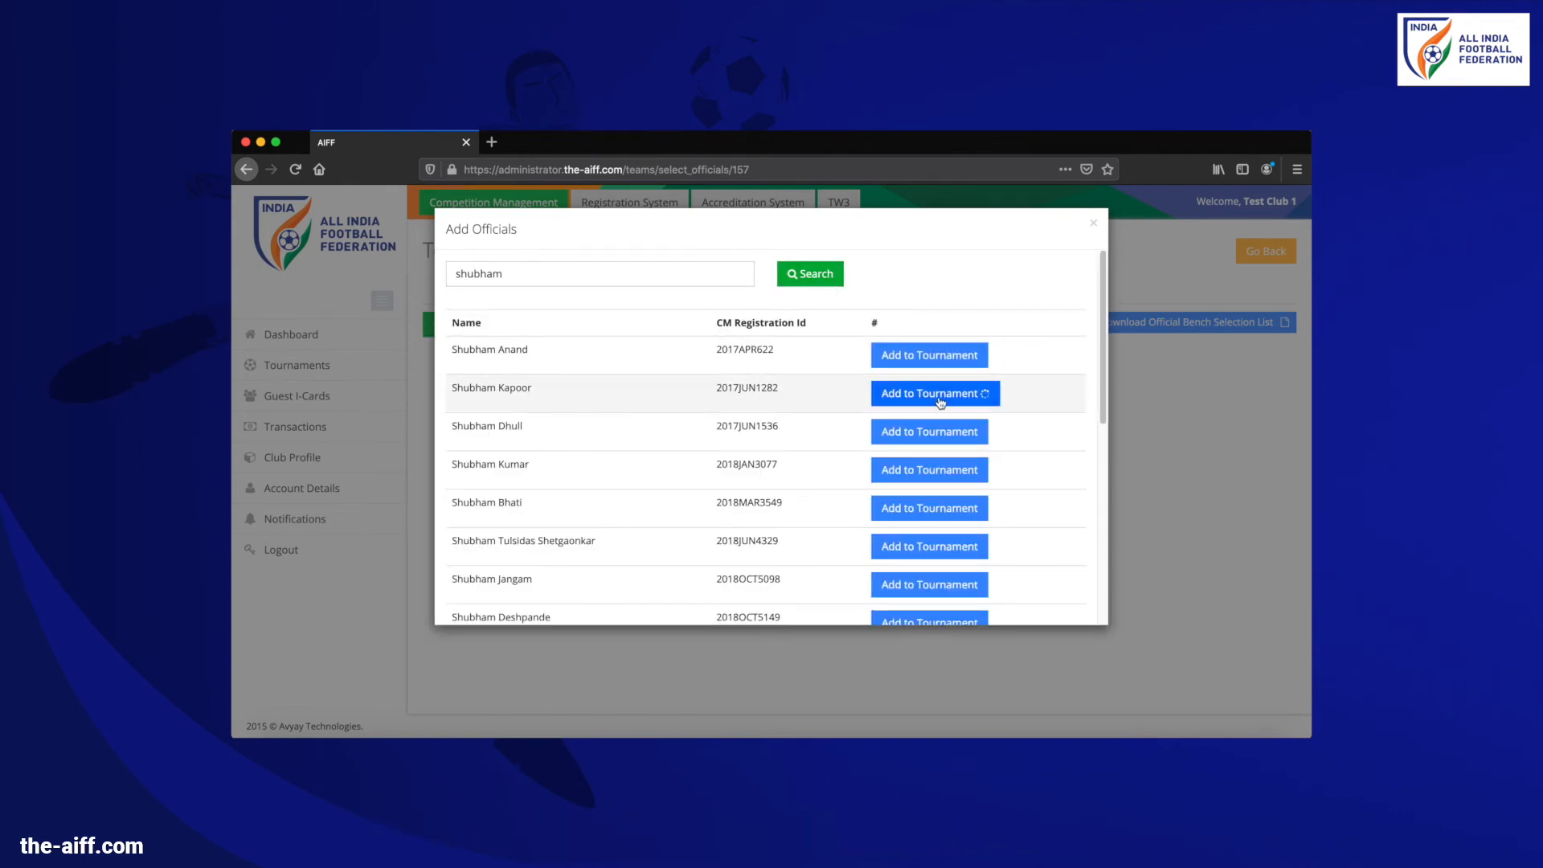
left_click(1093, 224)
left_click(295, 170)
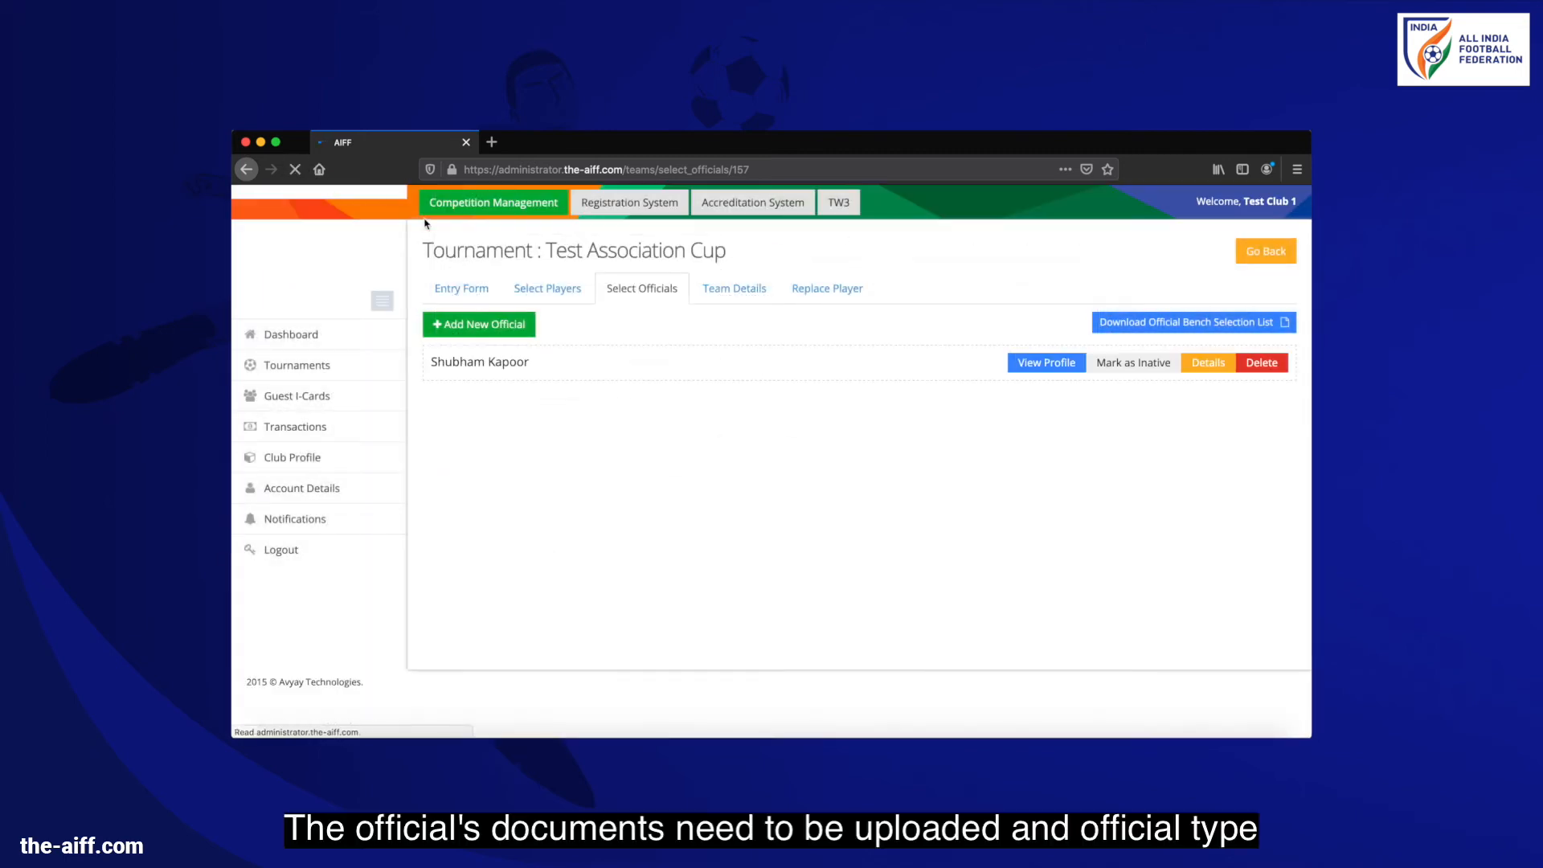
Upload the official's document and set the official type to Head Coach
left_click(1208, 363)
left_click(645, 421)
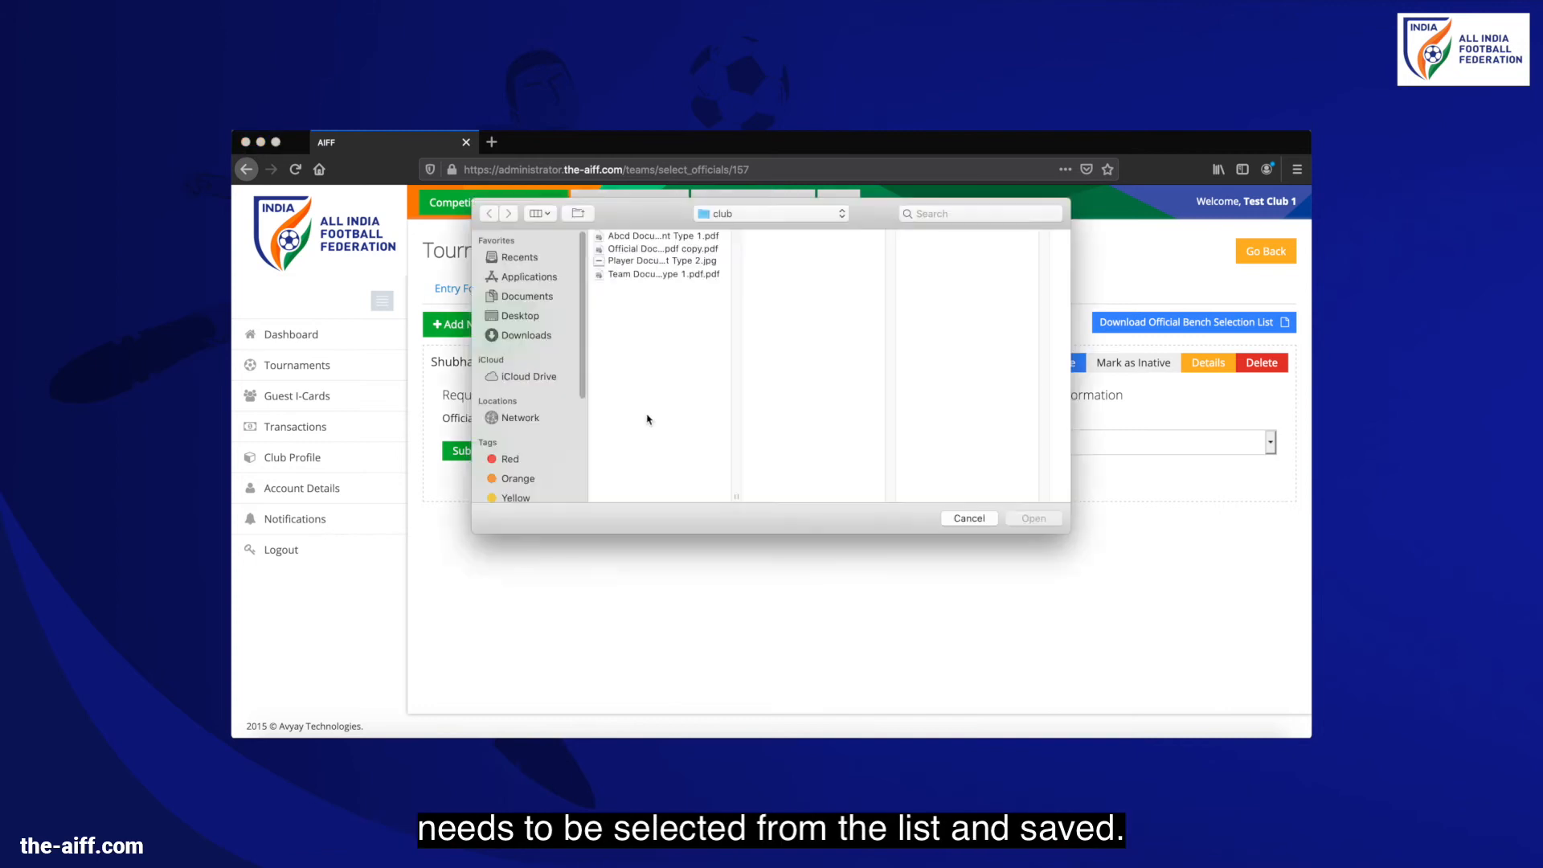
double_click(670, 252)
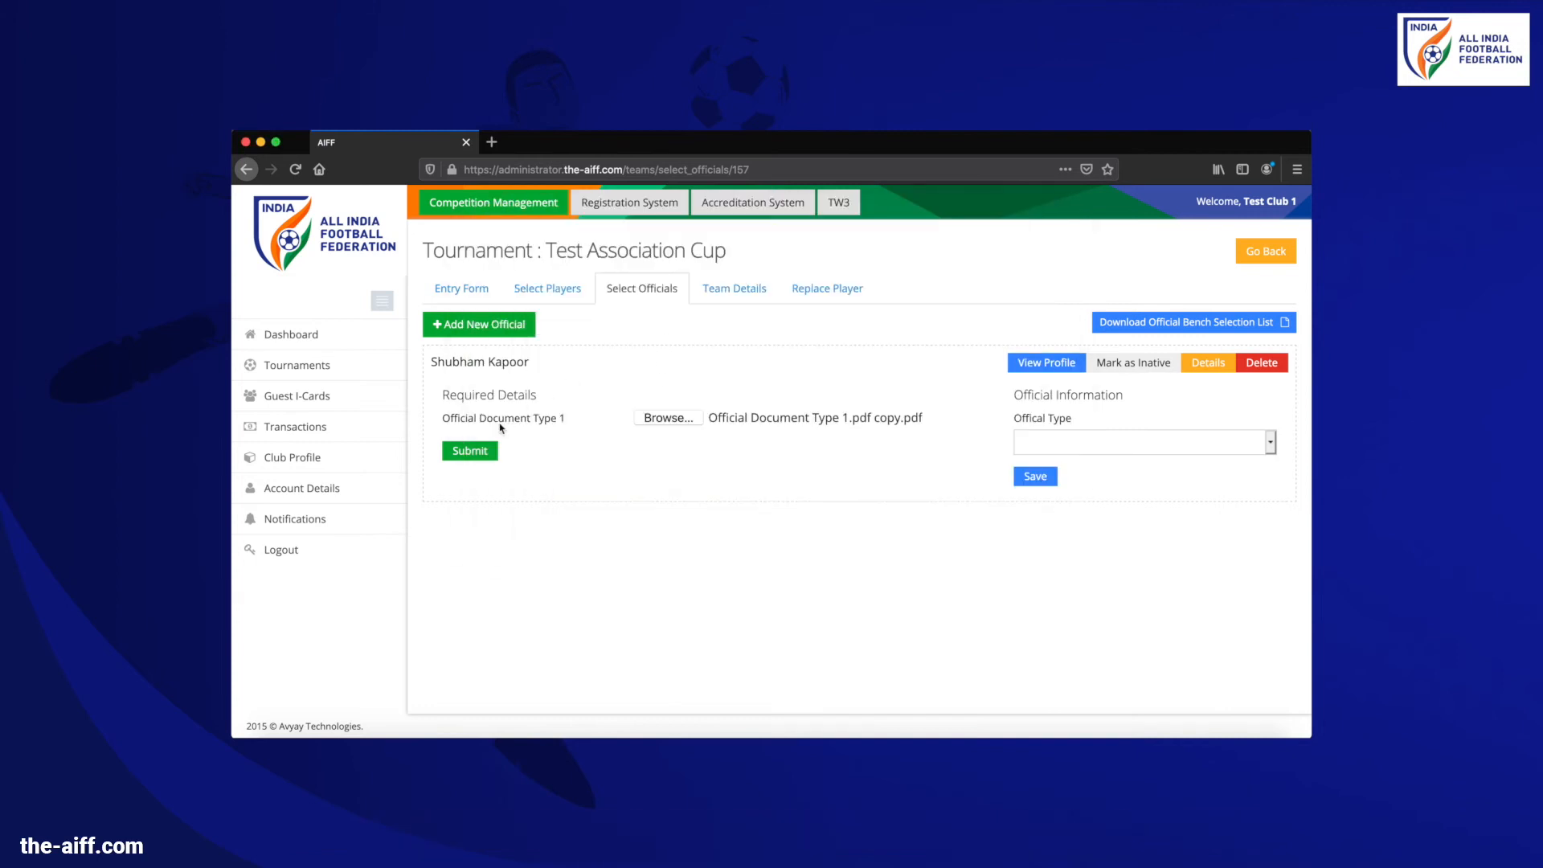
left_click(487, 451)
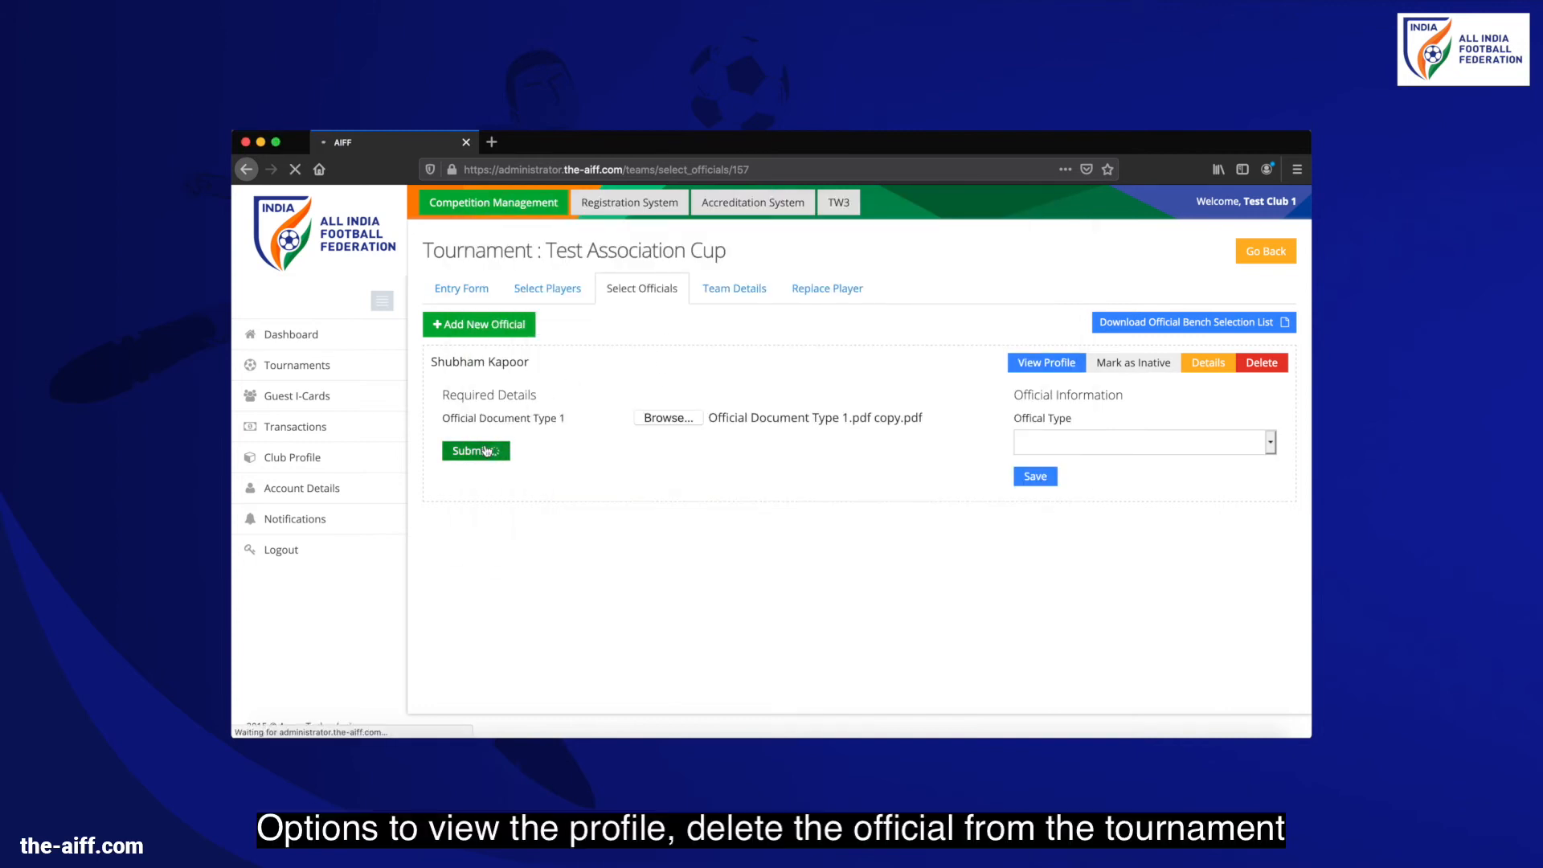
left_click(1060, 446)
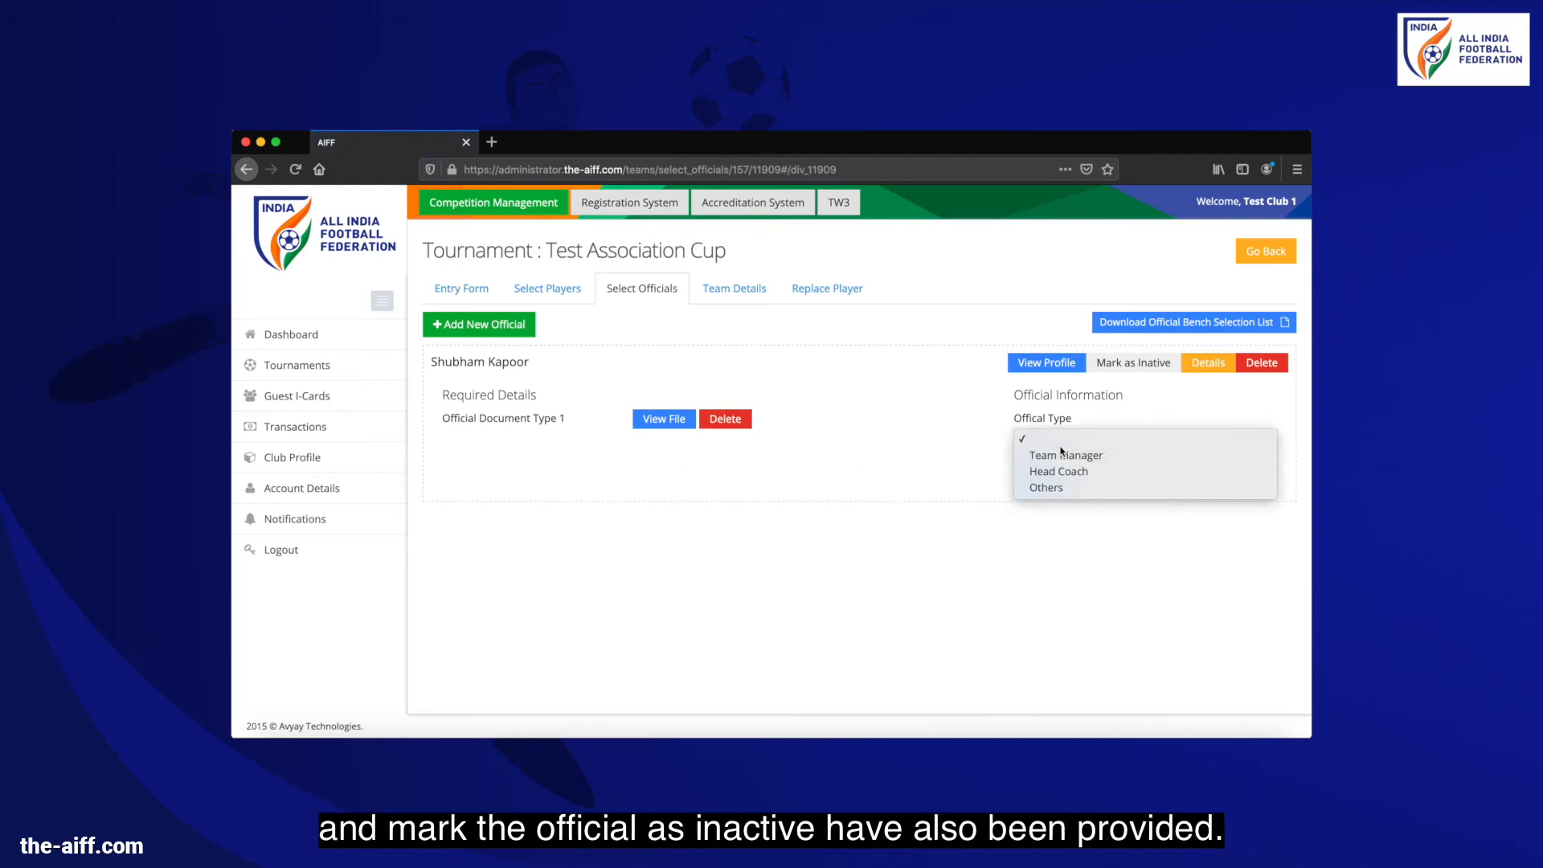
left_click(1067, 471)
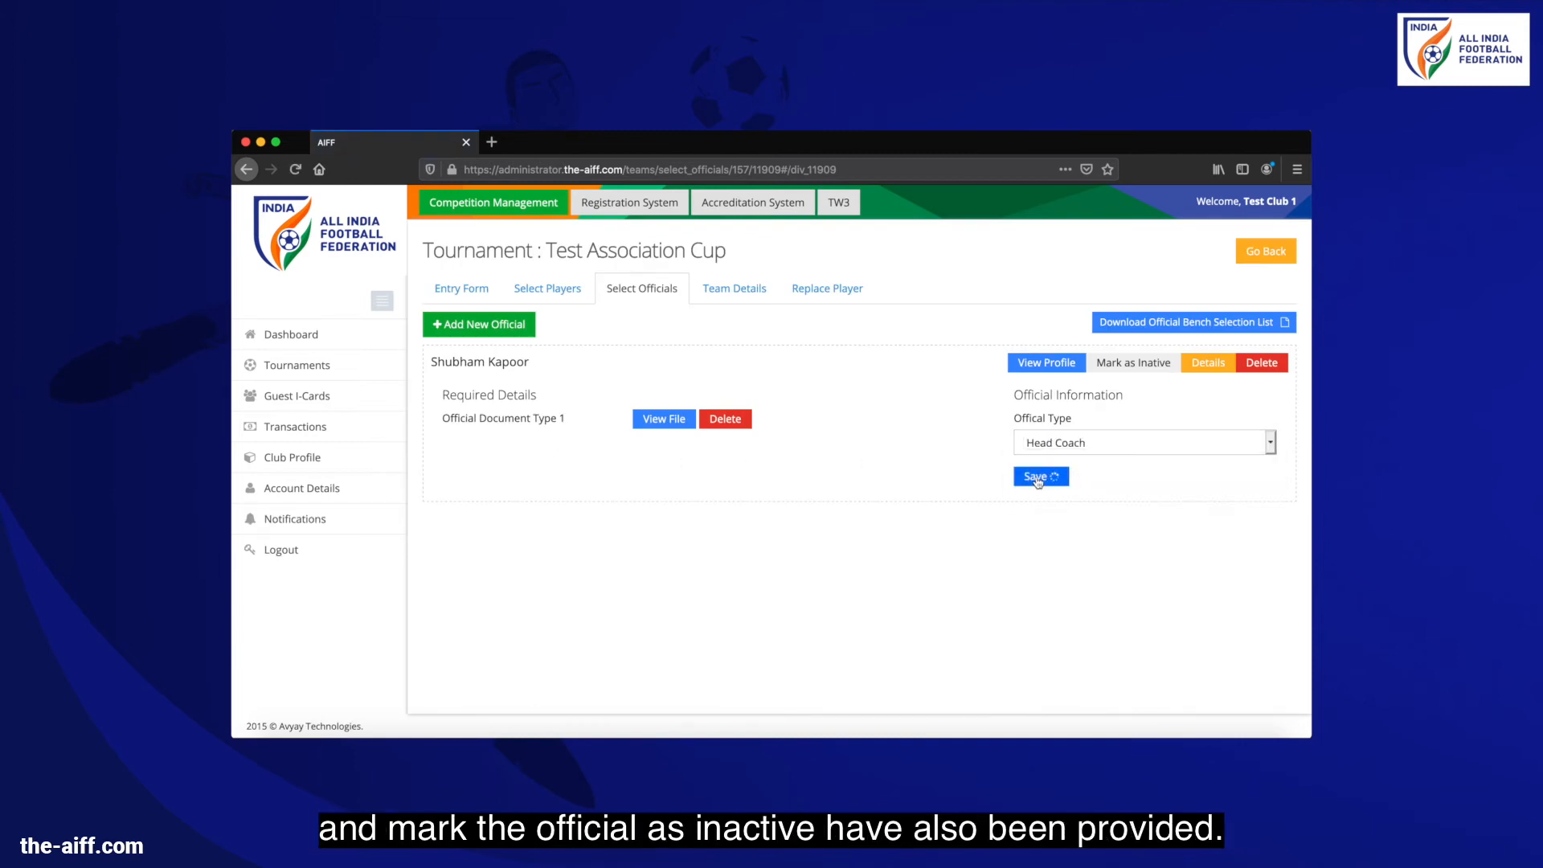
left_click(755, 291)
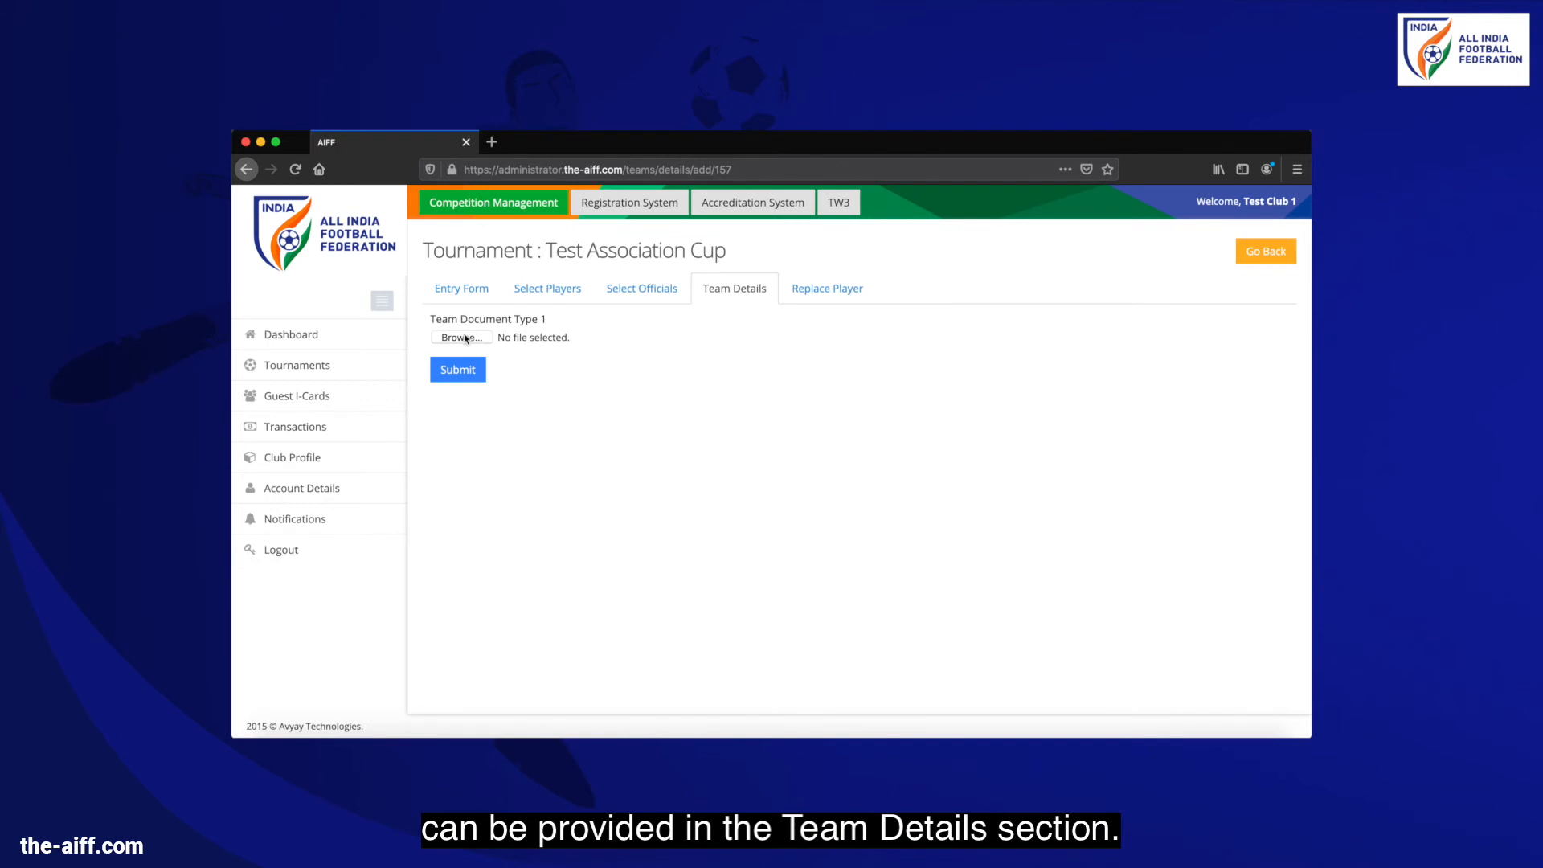
Browse to Team Document Type 1.pdf.pdf and submit it as the team document
left_click(462, 337)
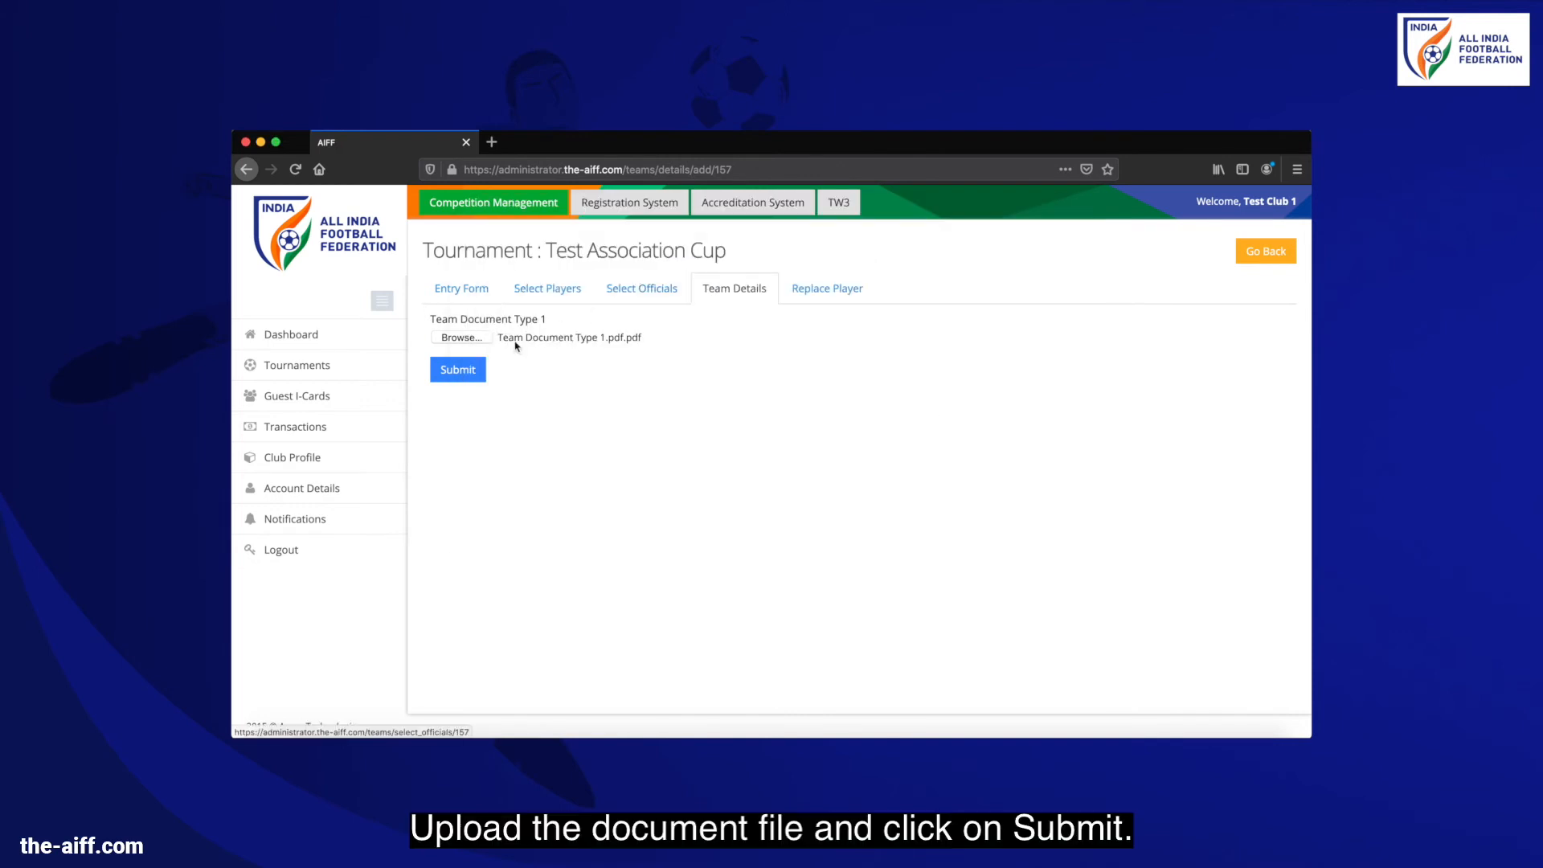
left_click(473, 369)
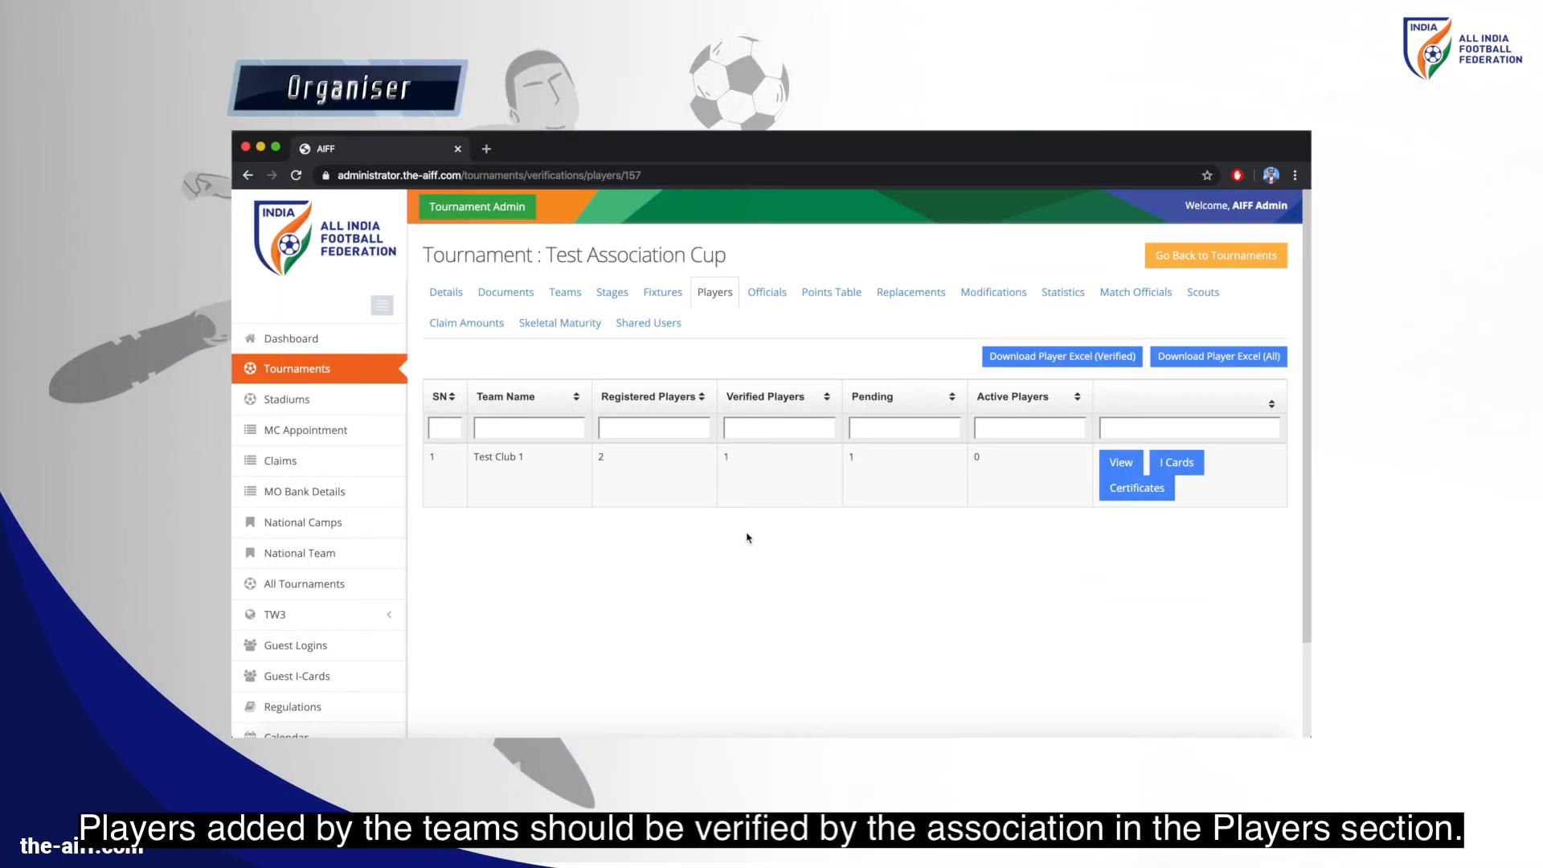
Review Test Club 1's player, lock Player Document Type 2, and mark Player Abcd Verified
left_click(1129, 465)
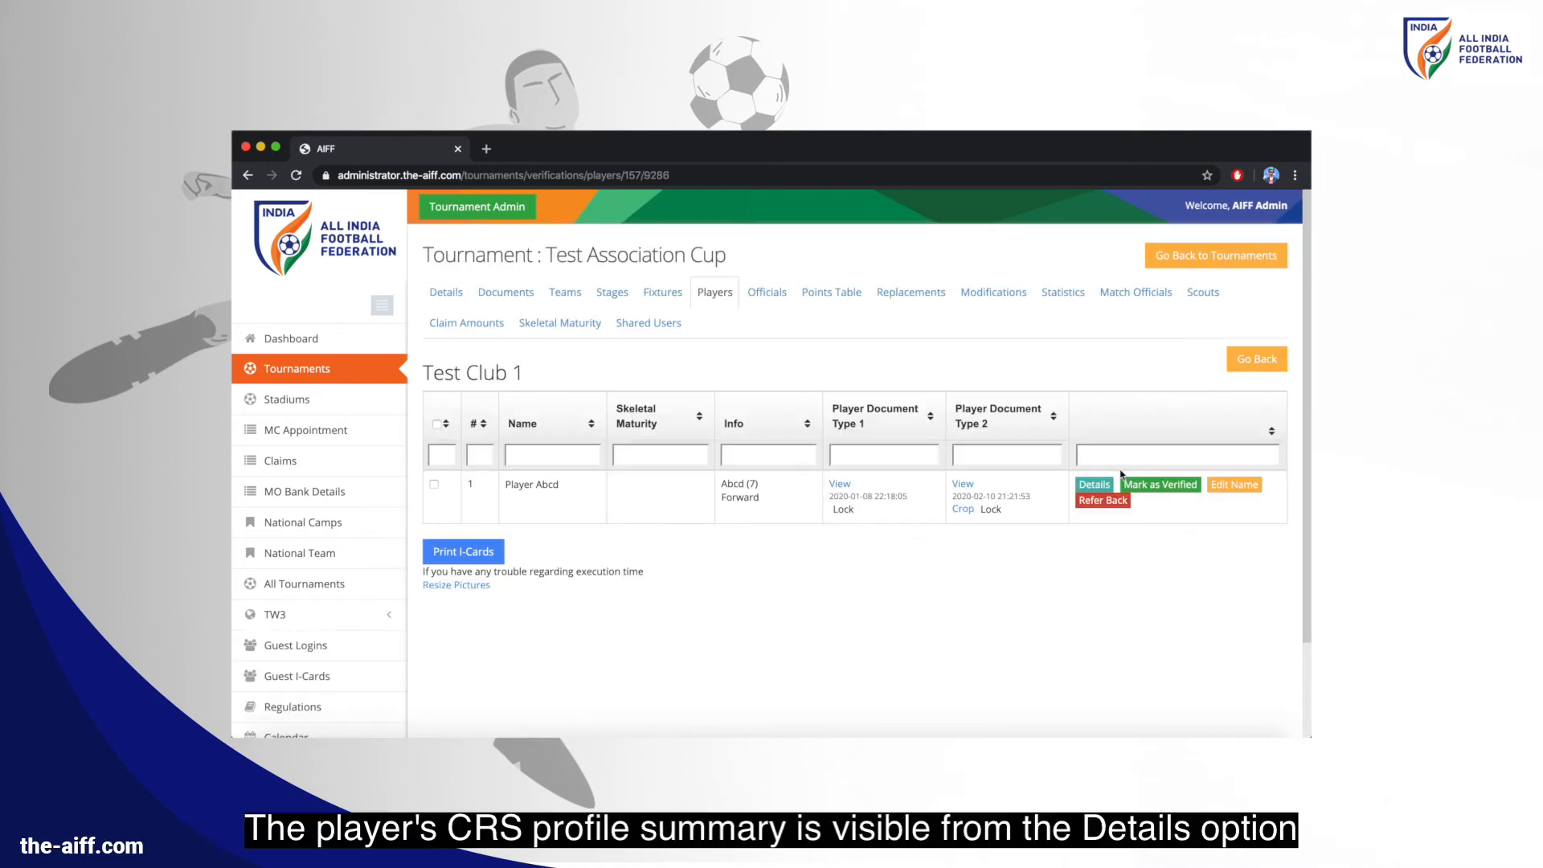
left_click(1094, 485)
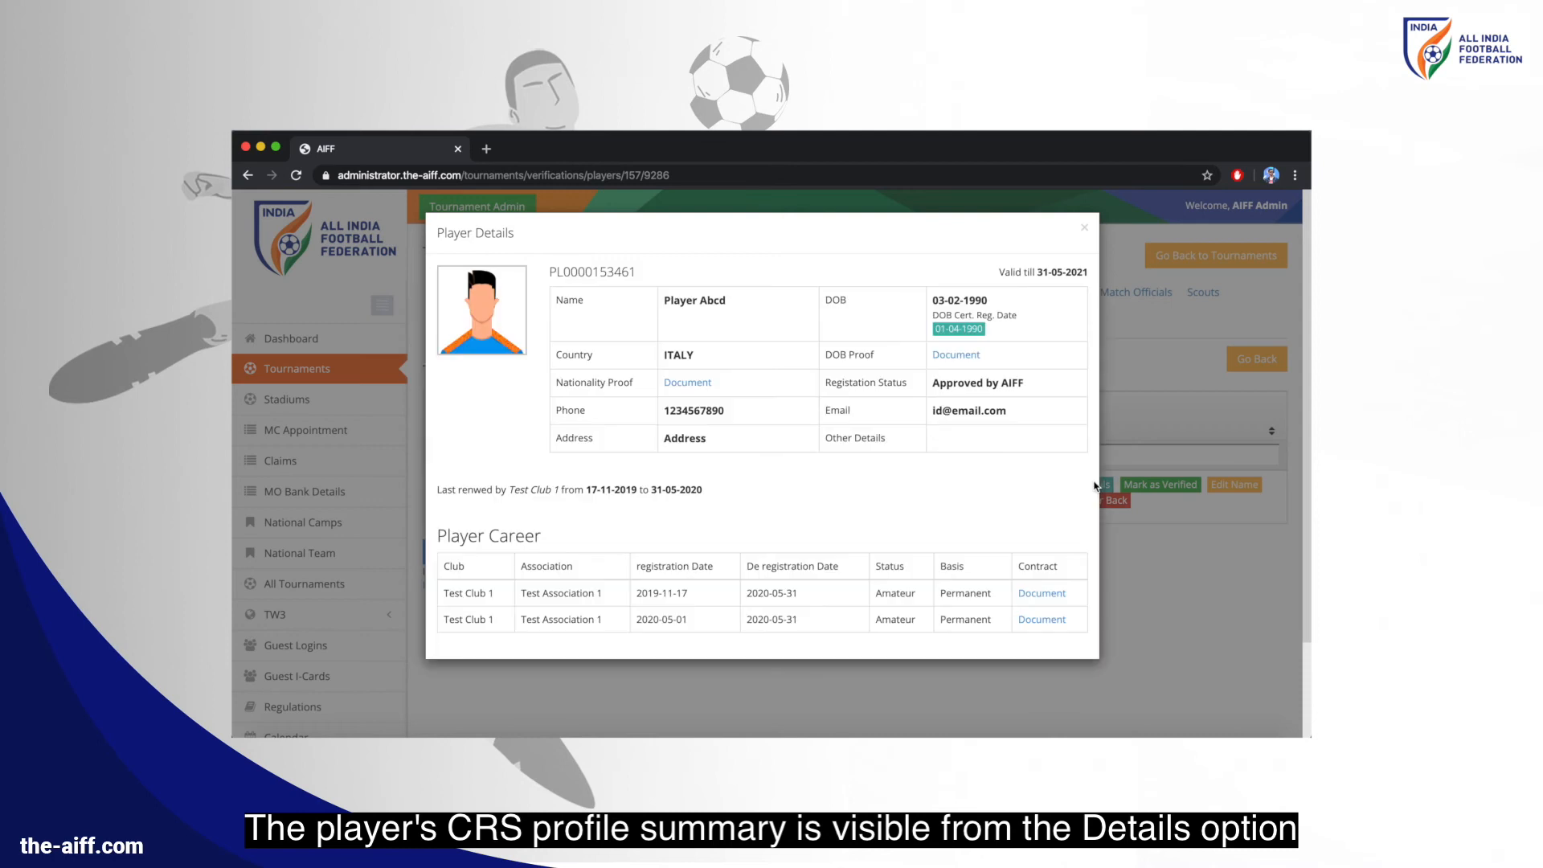
left_click(1083, 229)
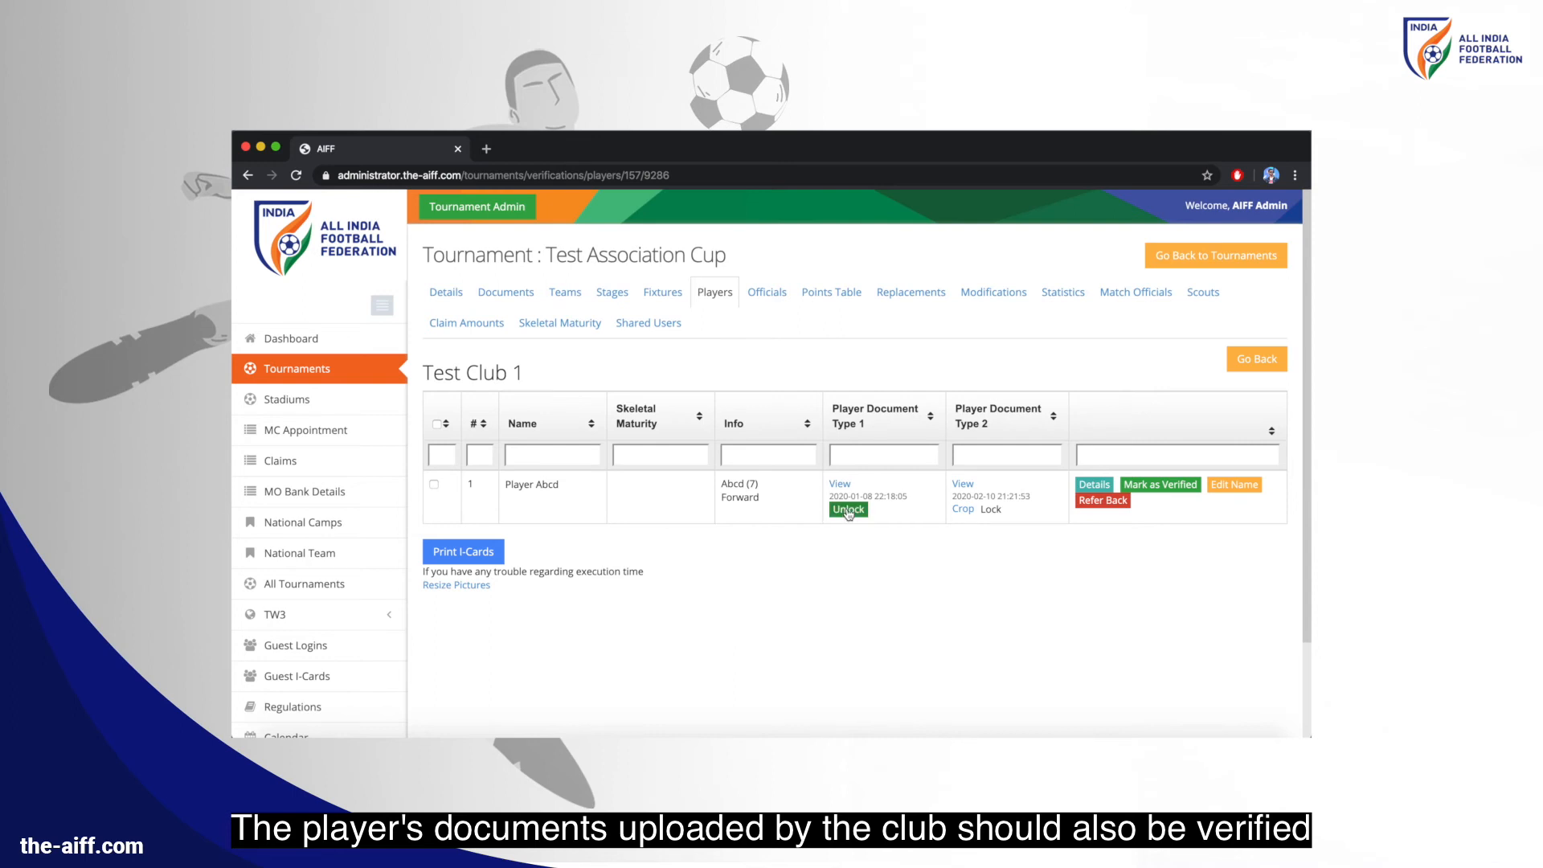
left_click(991, 511)
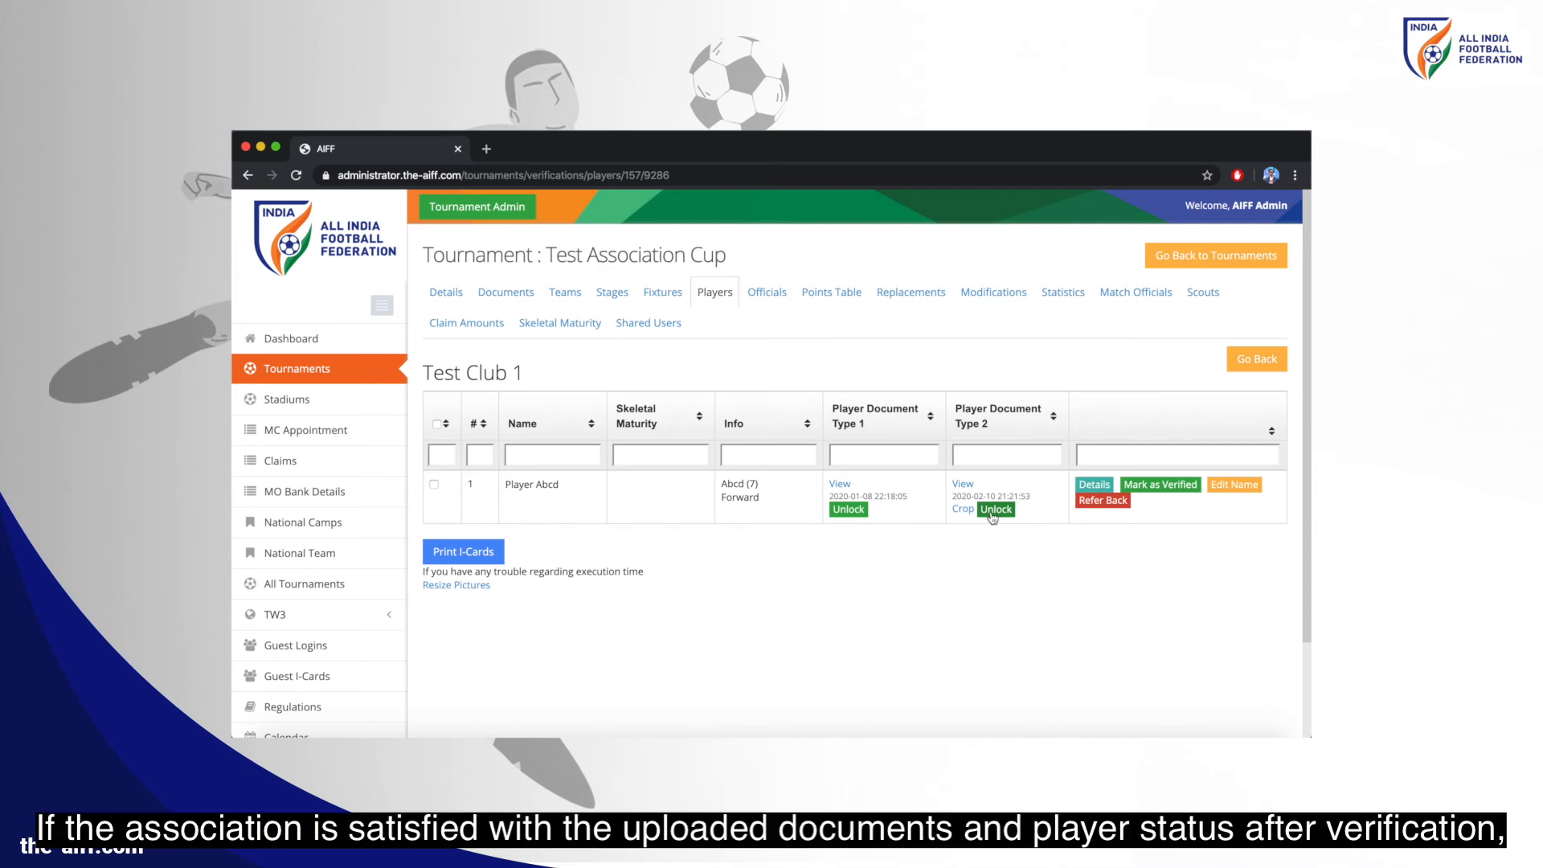
left_click(1151, 487)
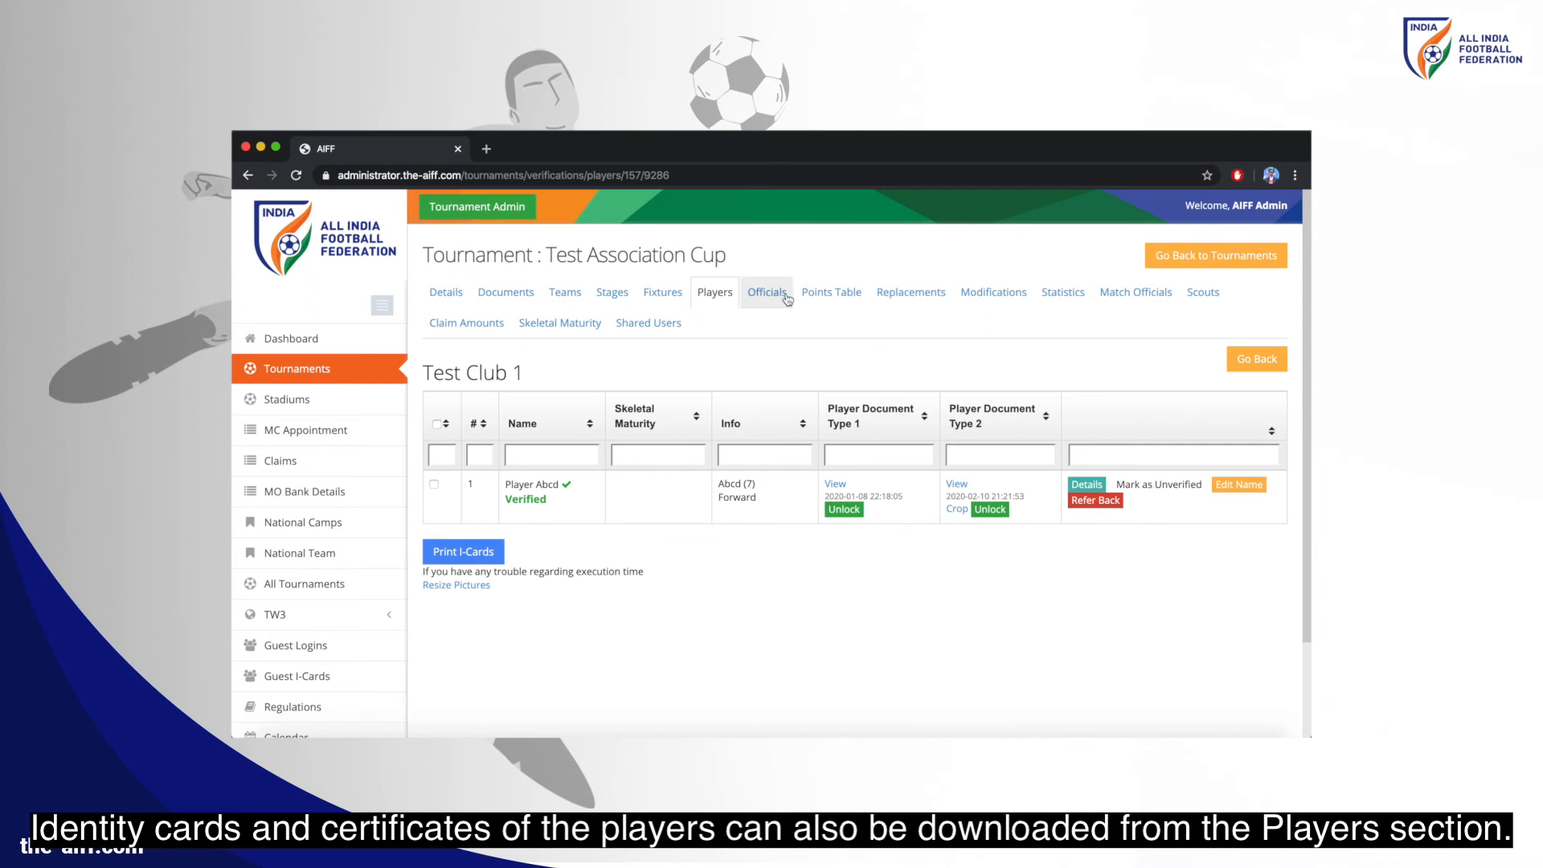
left_click(758, 292)
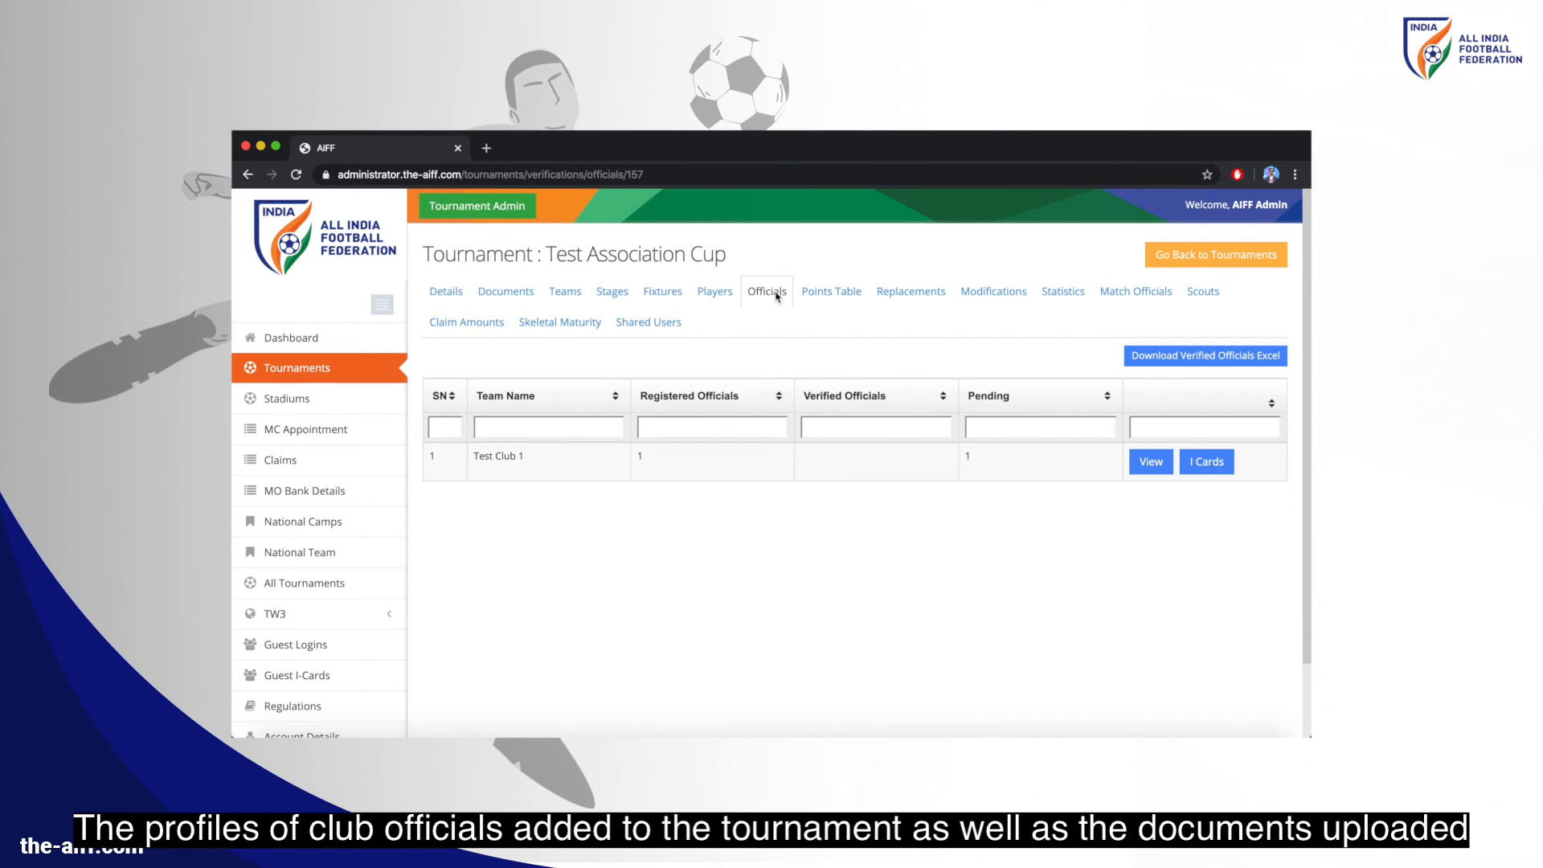
View Test Club 1's officials and mark the head coach as Verified
left_click(1144, 462)
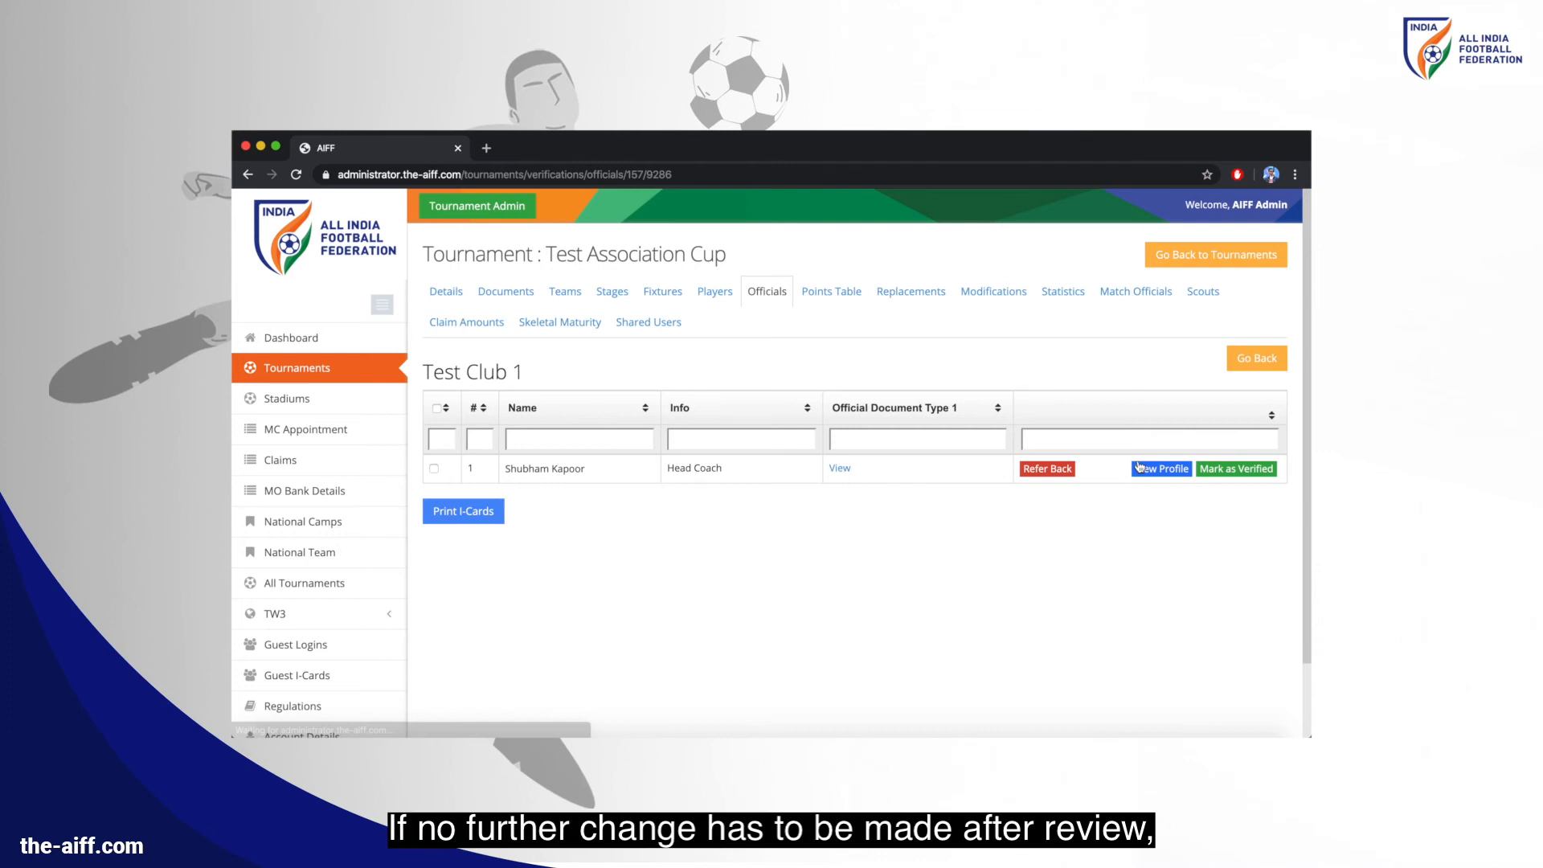
left_click(1209, 475)
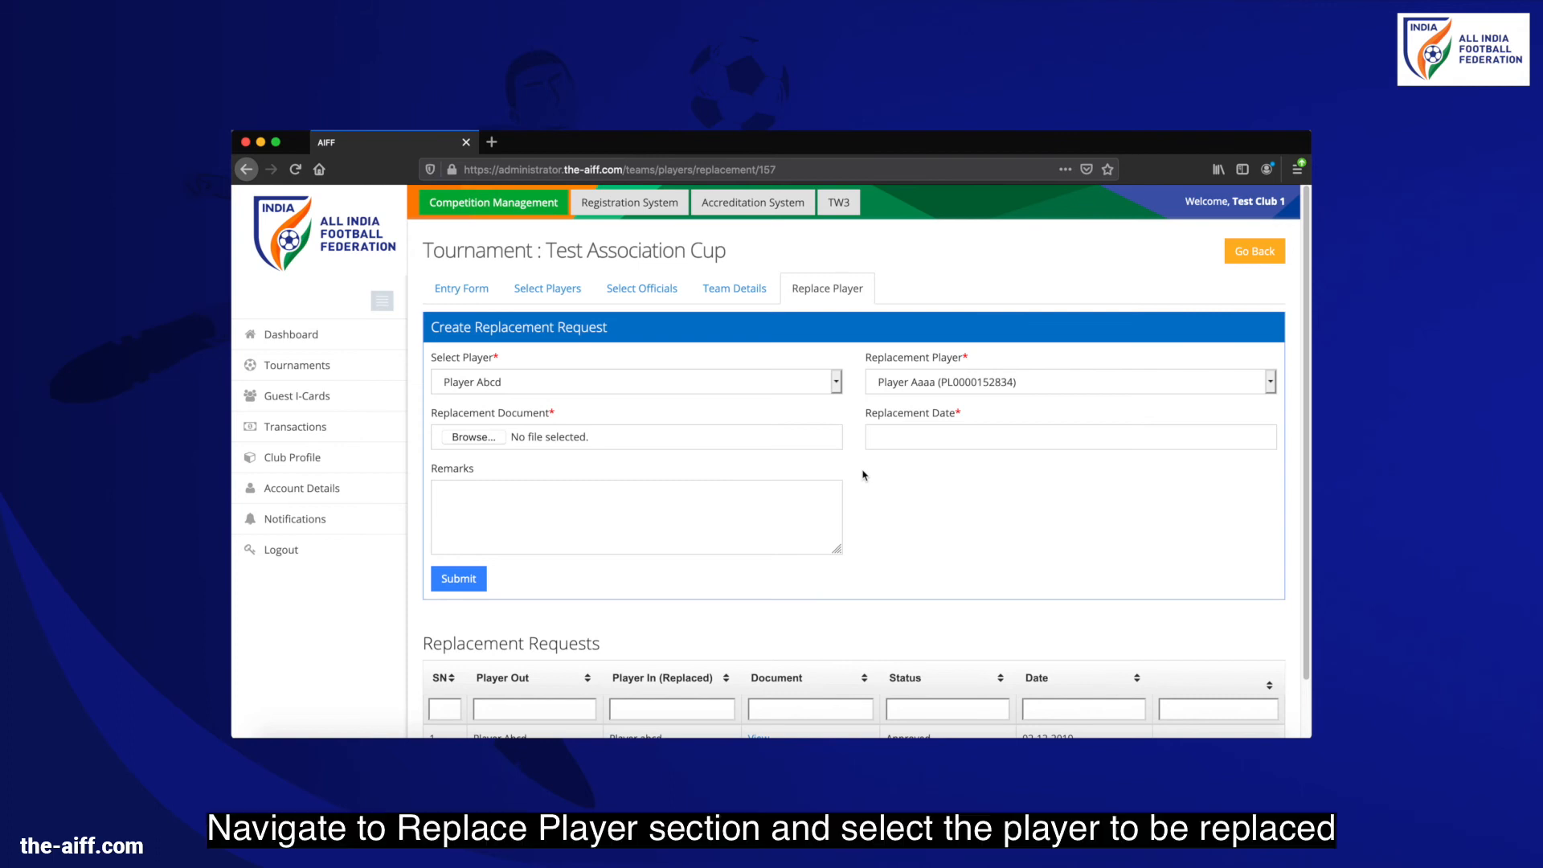
Request Player Xyz replacing Abcd with Replacement document.pdf, date 09-01-2020, remark 'Injury'
left_click(906, 383)
left_click(908, 399)
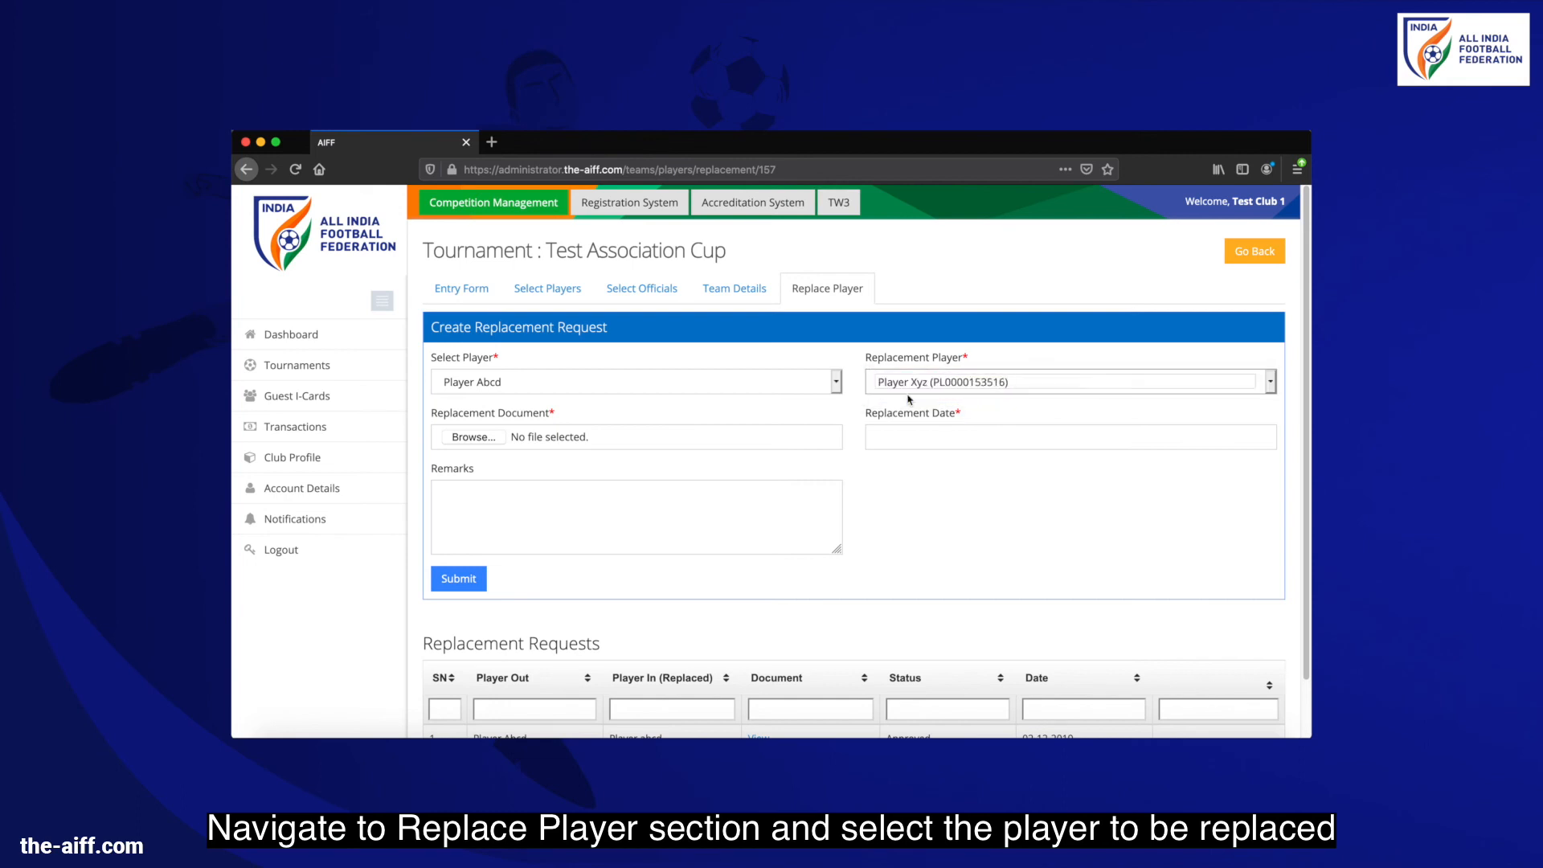
left_click(498, 439)
double_click(671, 278)
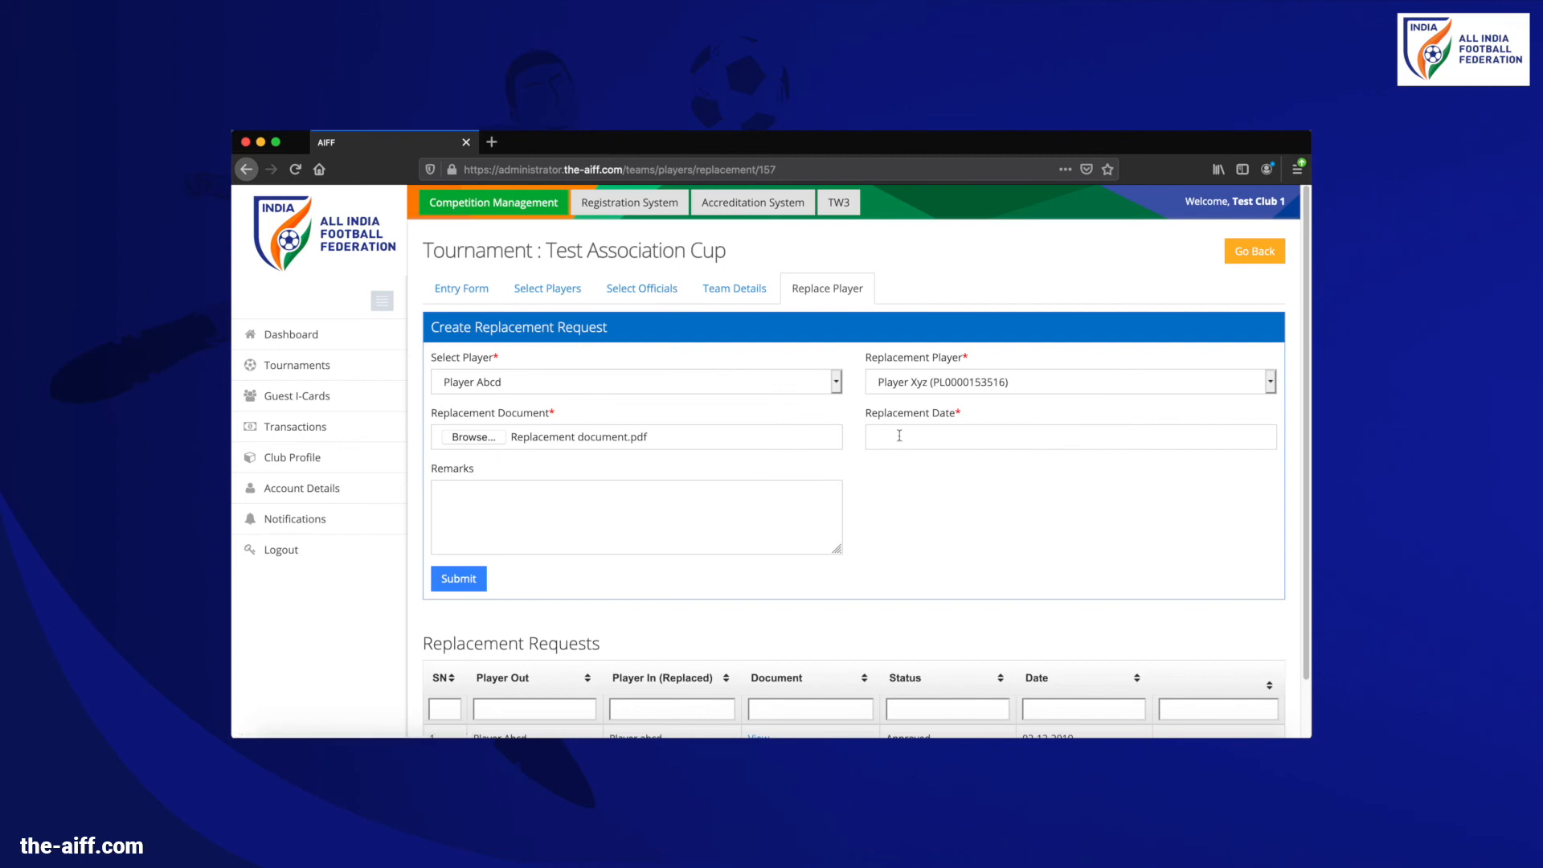
left_click(999, 436)
left_click(967, 536)
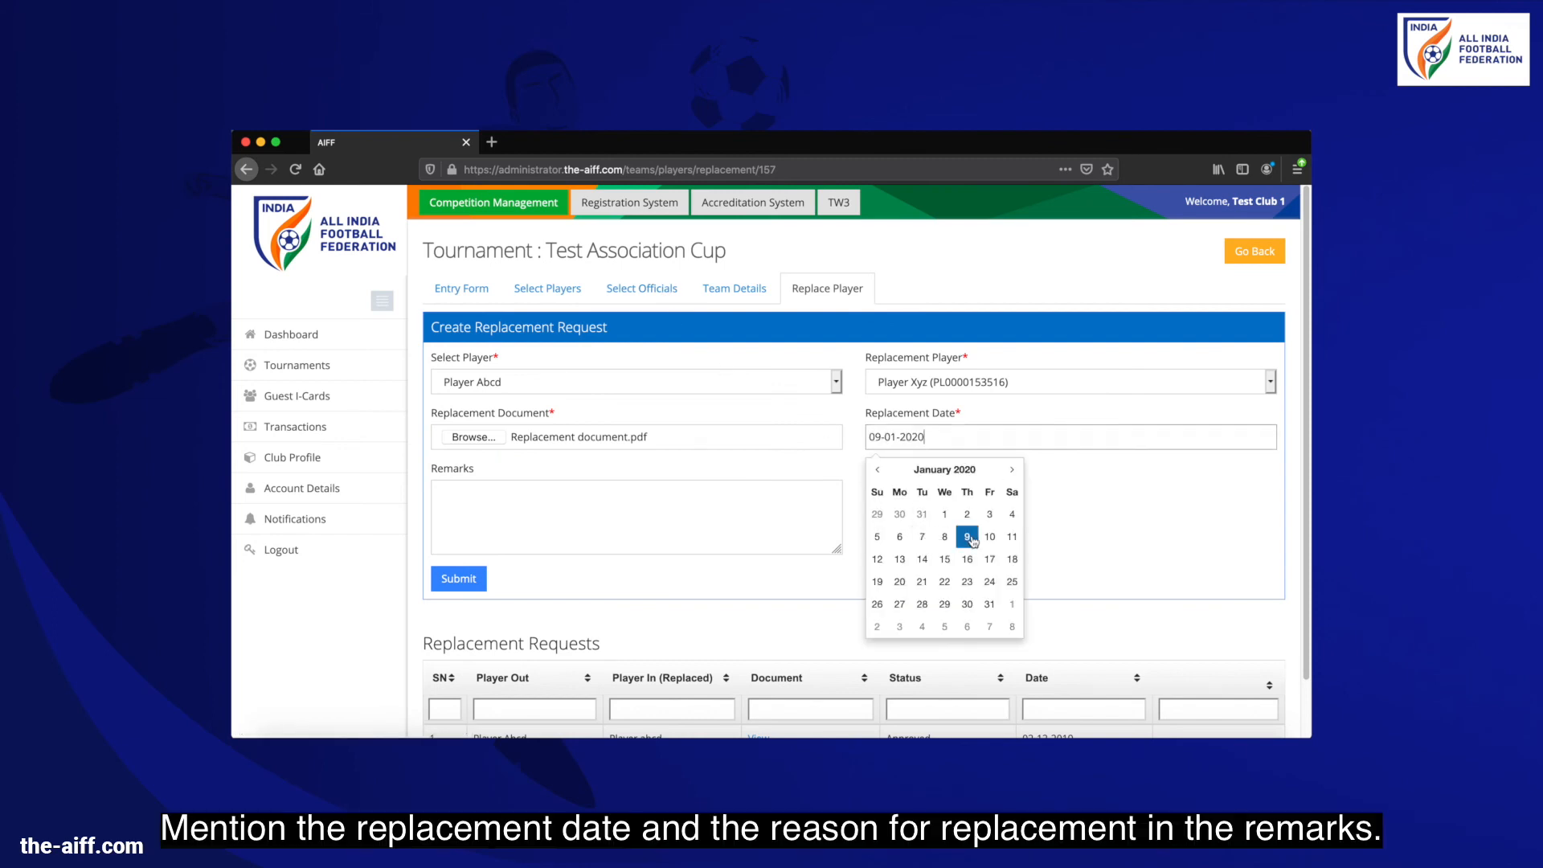
left_click(692, 504)
type("Injury")
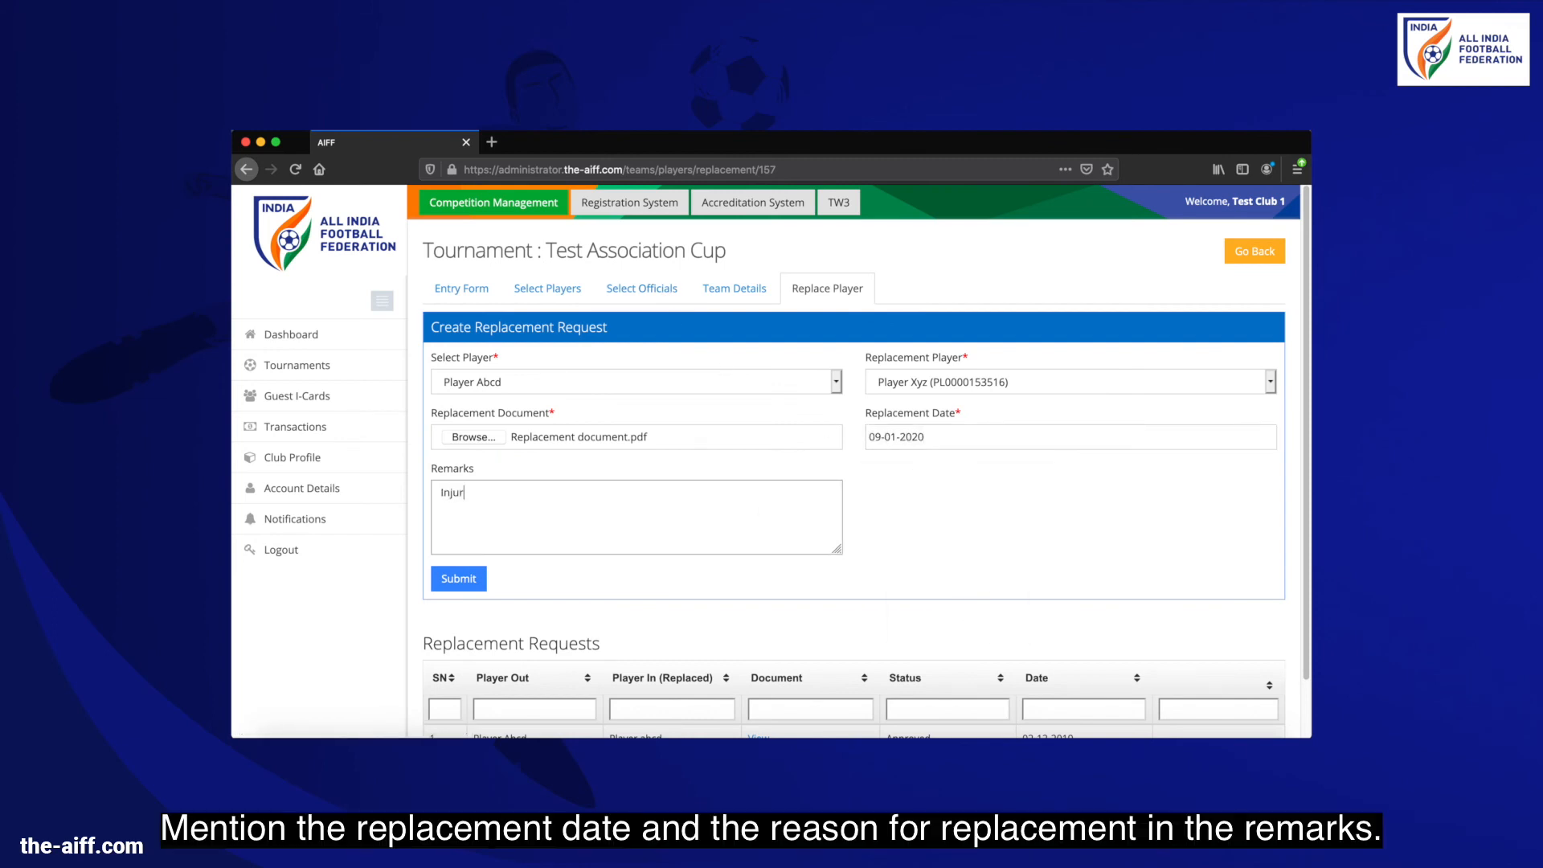
left_click(461, 579)
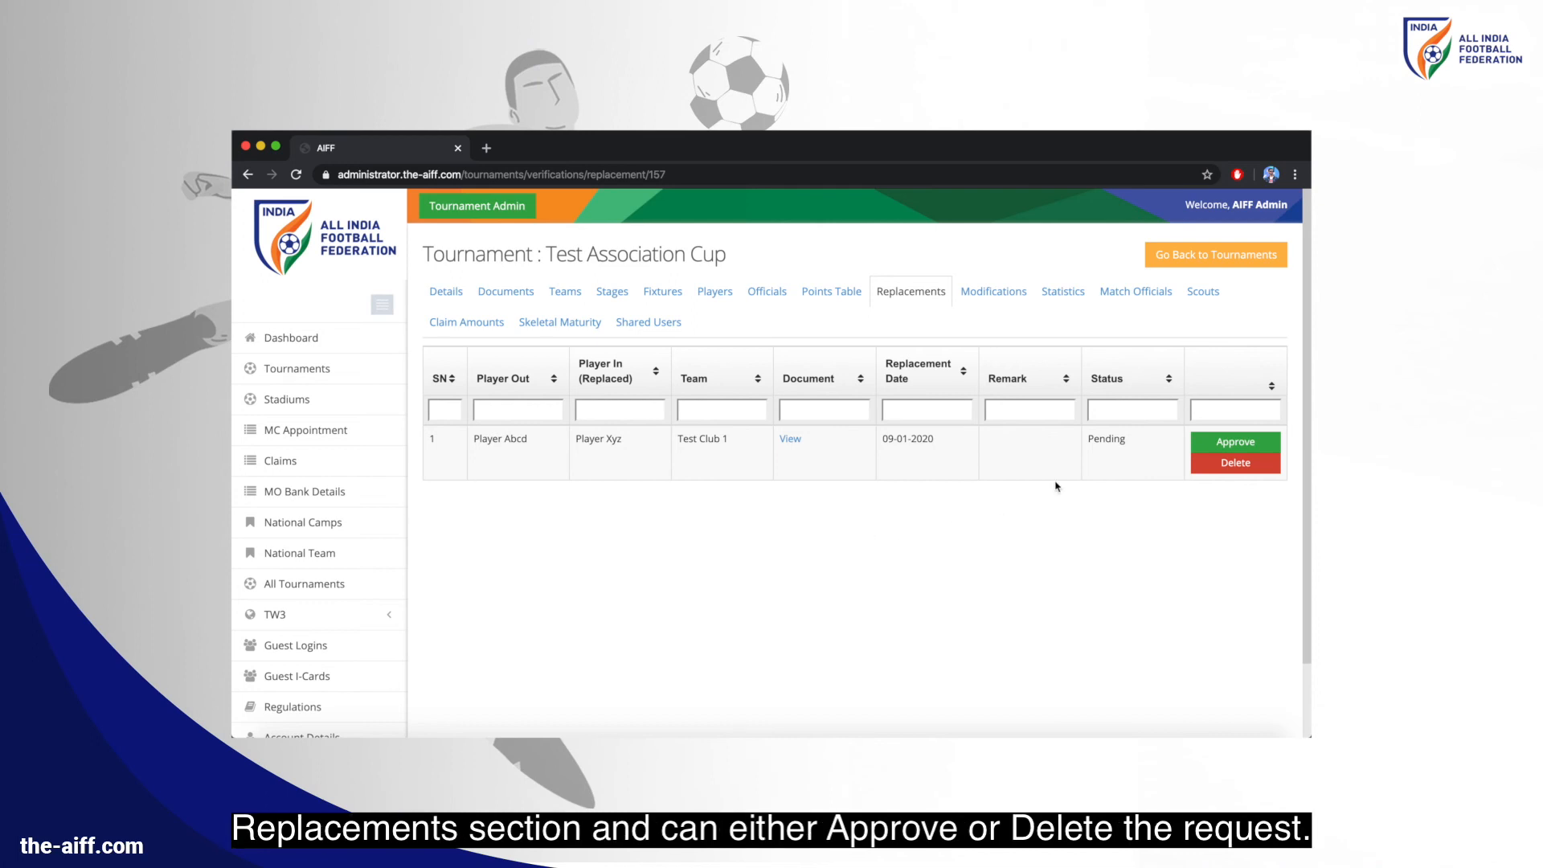
Approve and confirm the Abcd-to-Xyz replacement, then go to Claim Amounts
left_click(1207, 445)
left_click(959, 276)
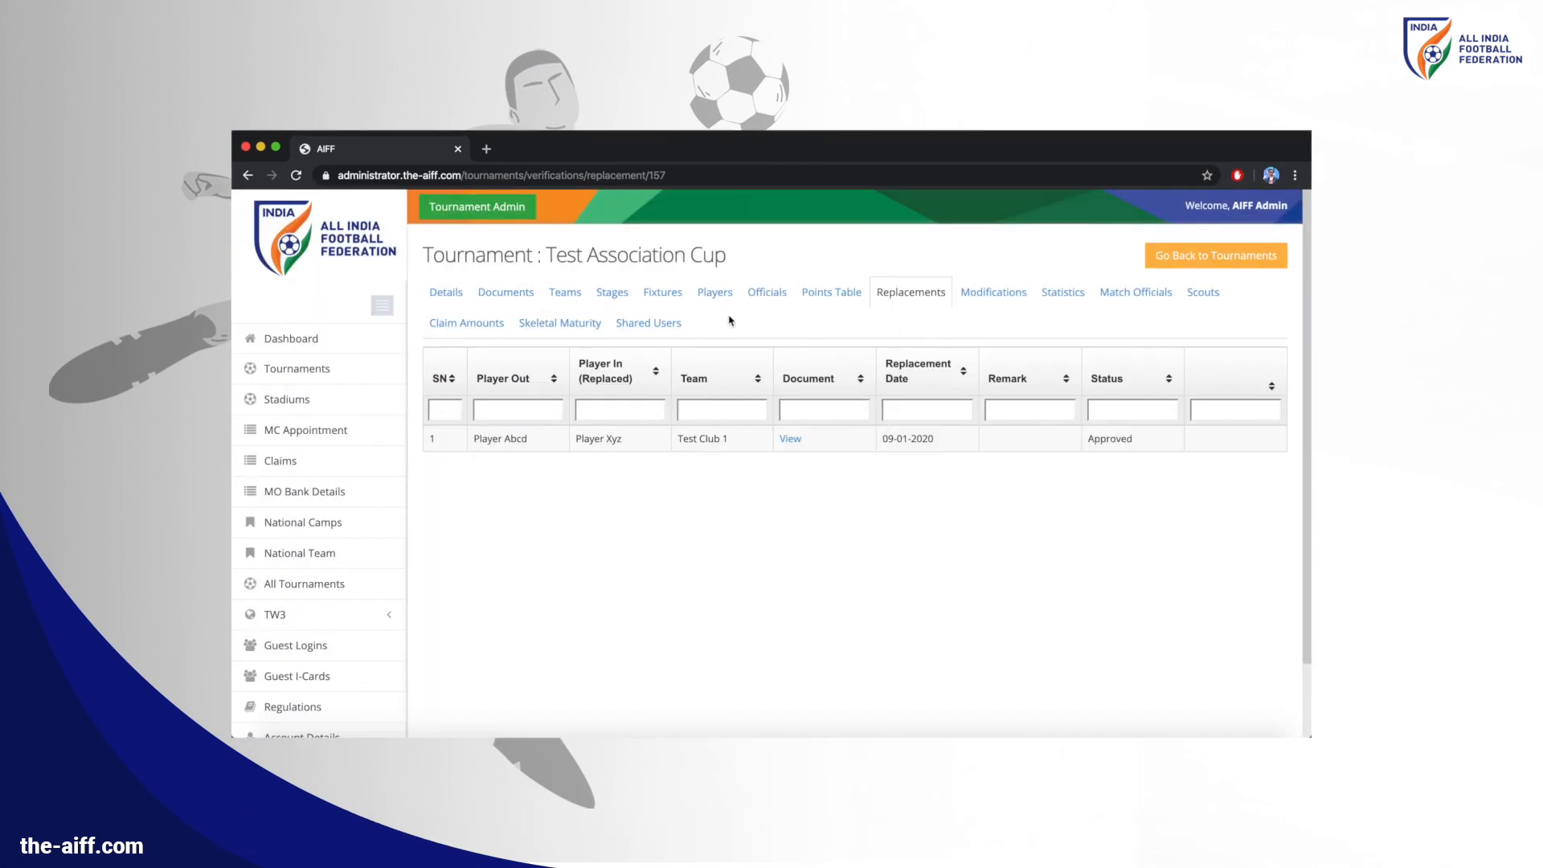
left_click(474, 323)
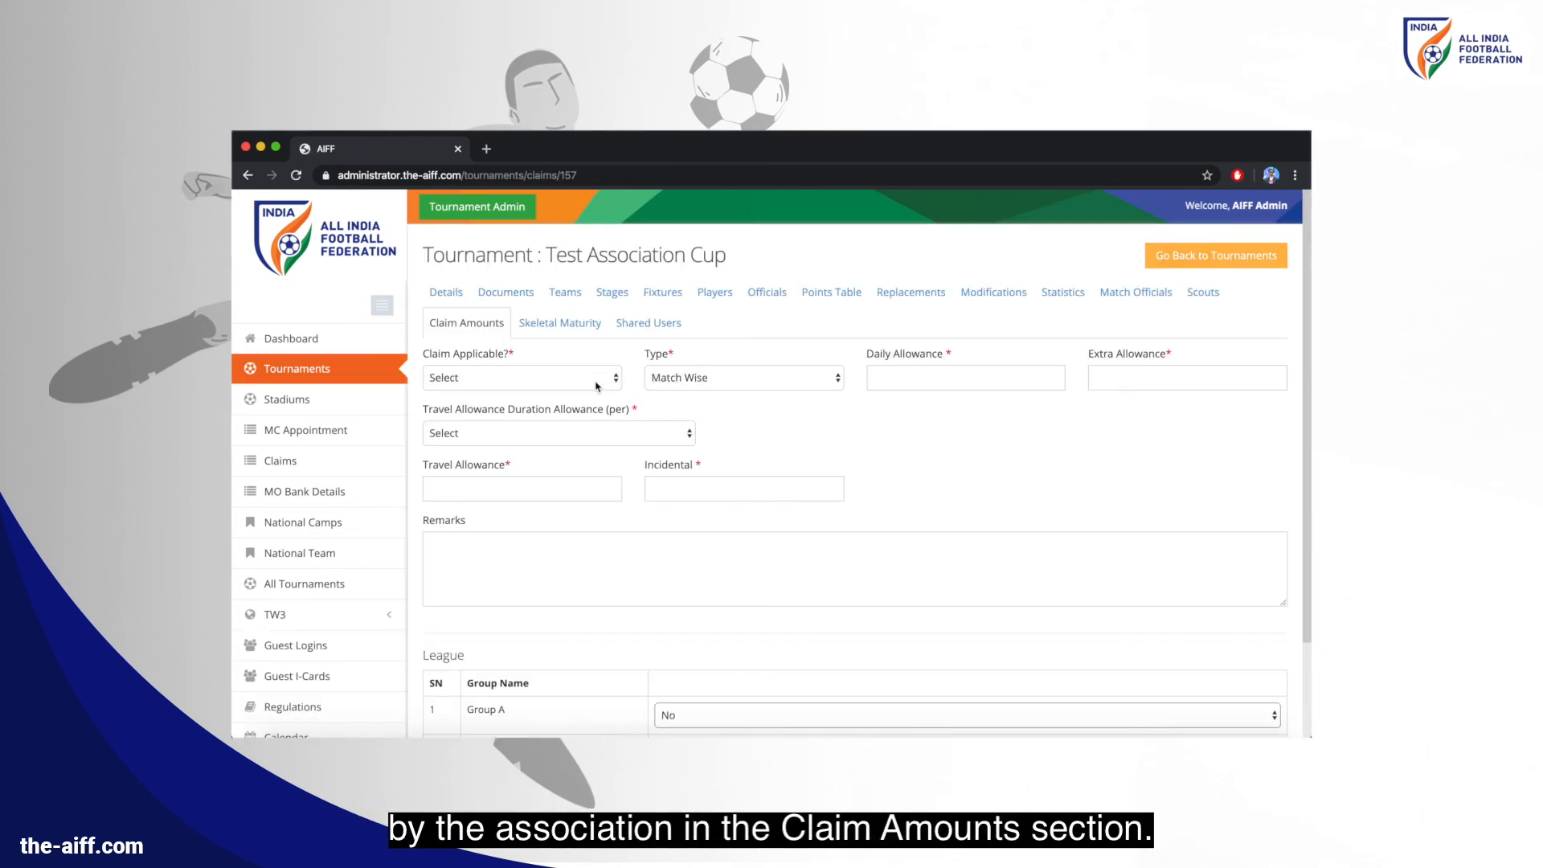
Make claims applicable as Day Wise with Extra, with 300 daily and 100 extra
left_click(597, 381)
left_click(592, 392)
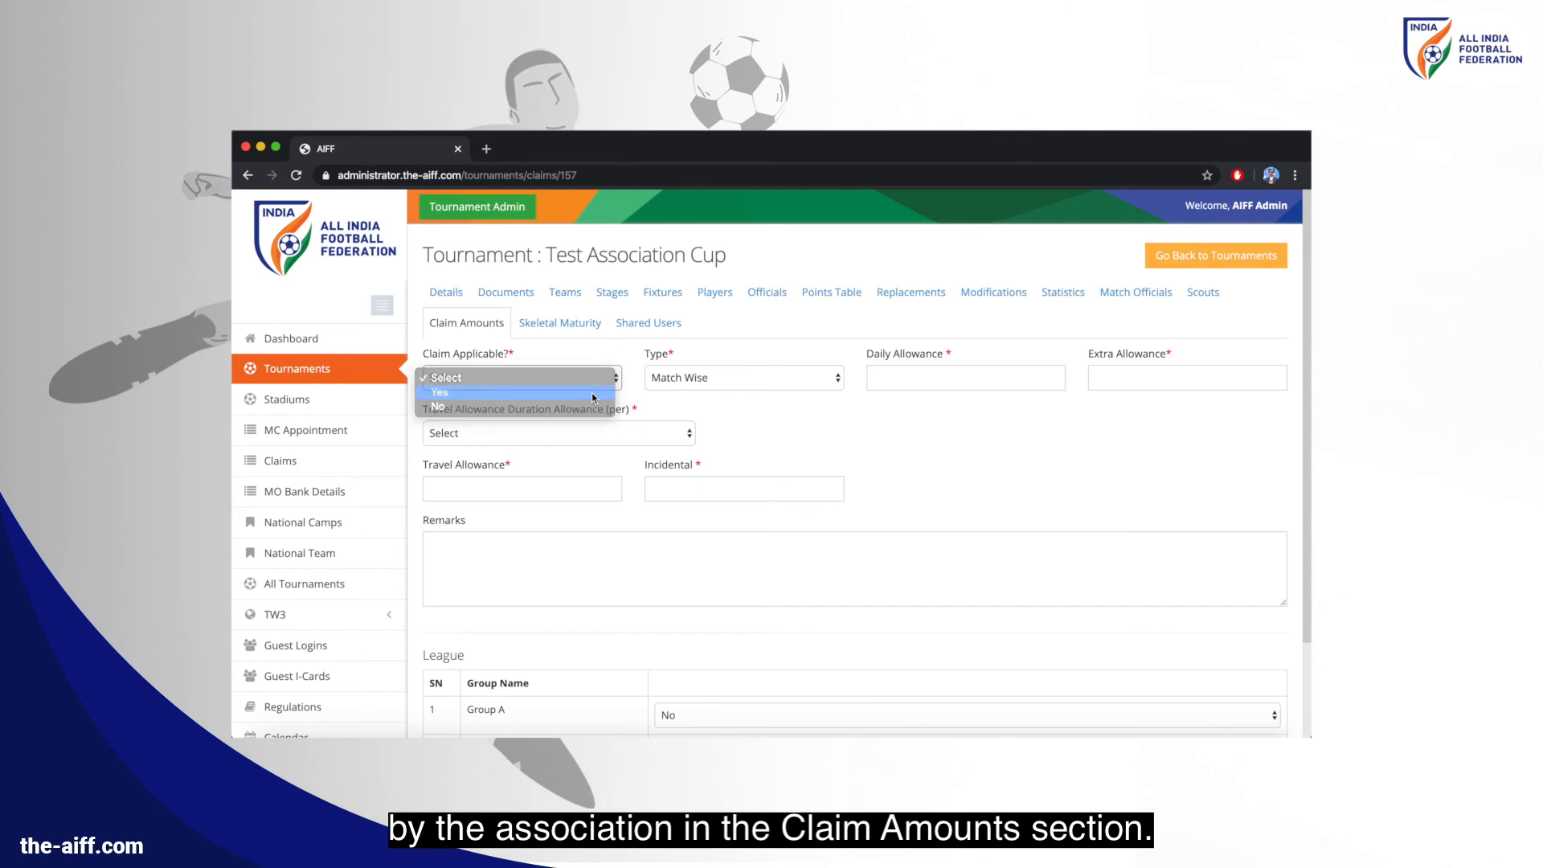
left_click(672, 386)
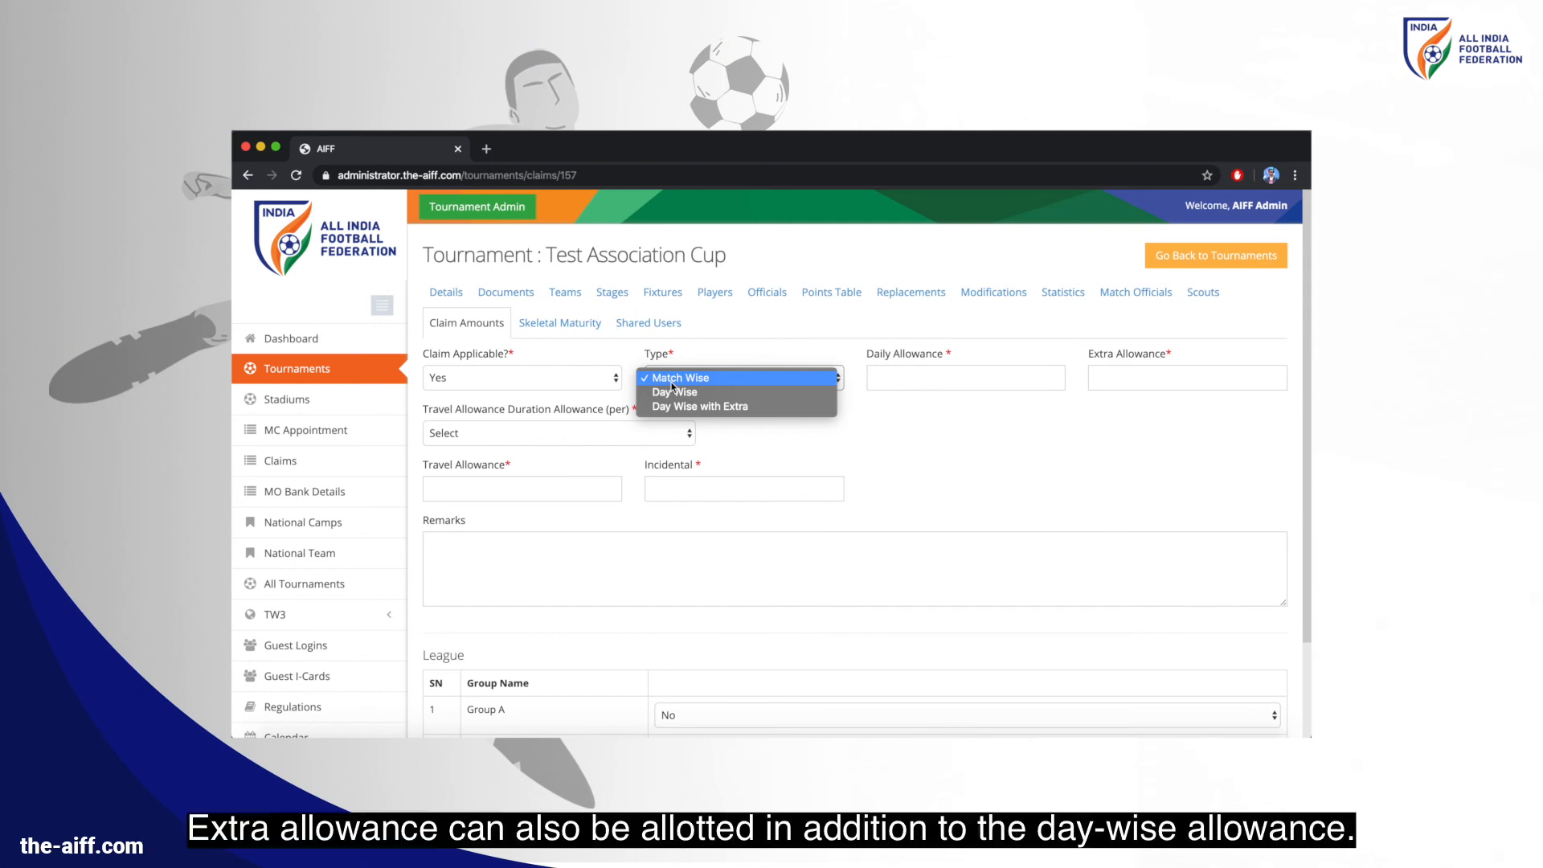
left_click(673, 405)
key("Tab")
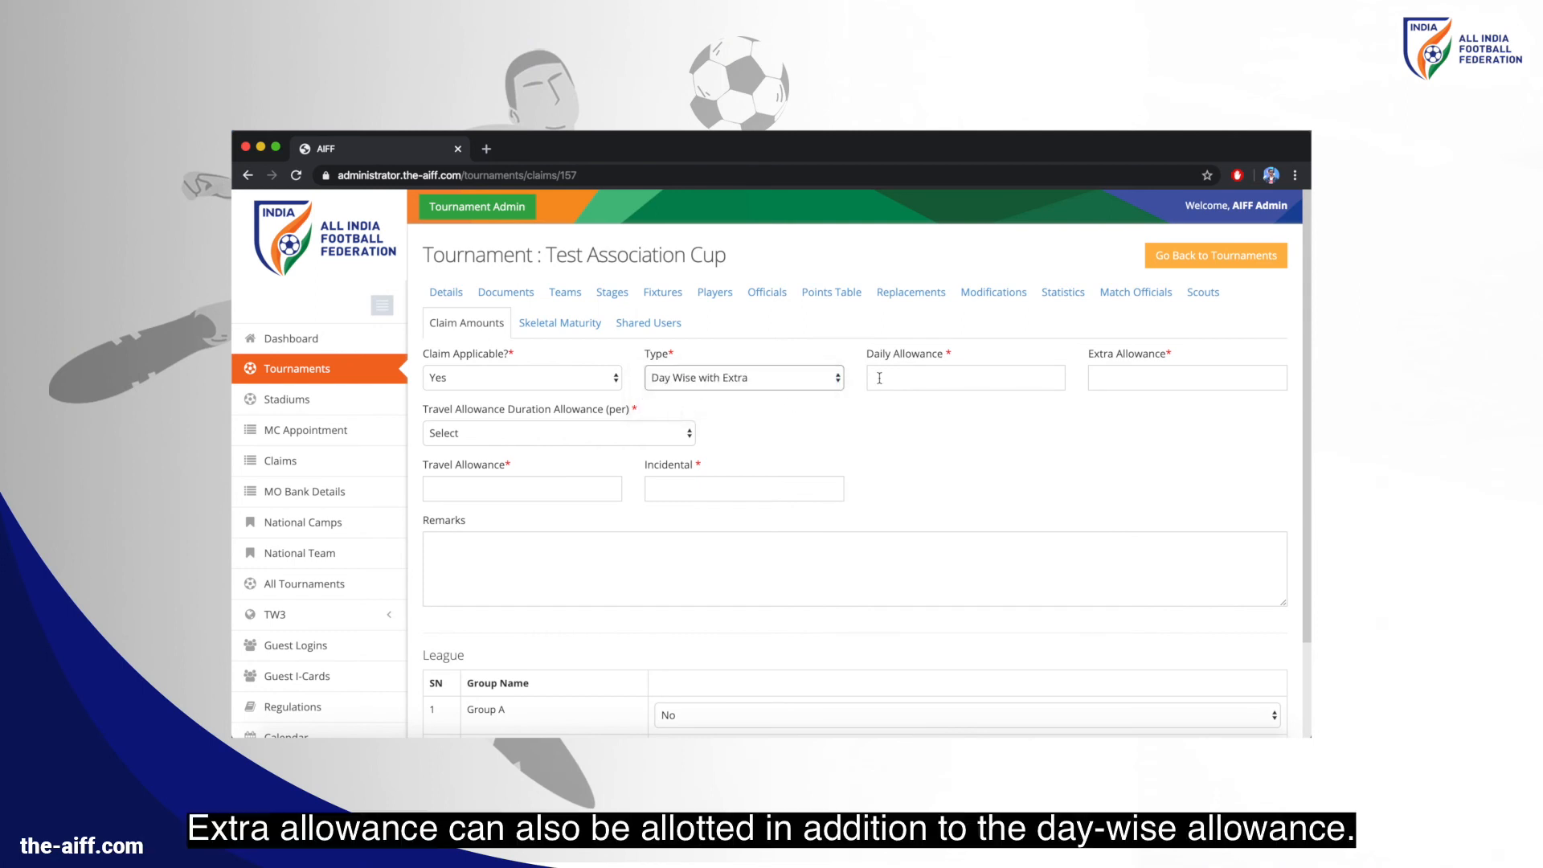
type("300")
key("Tab")
type("100")
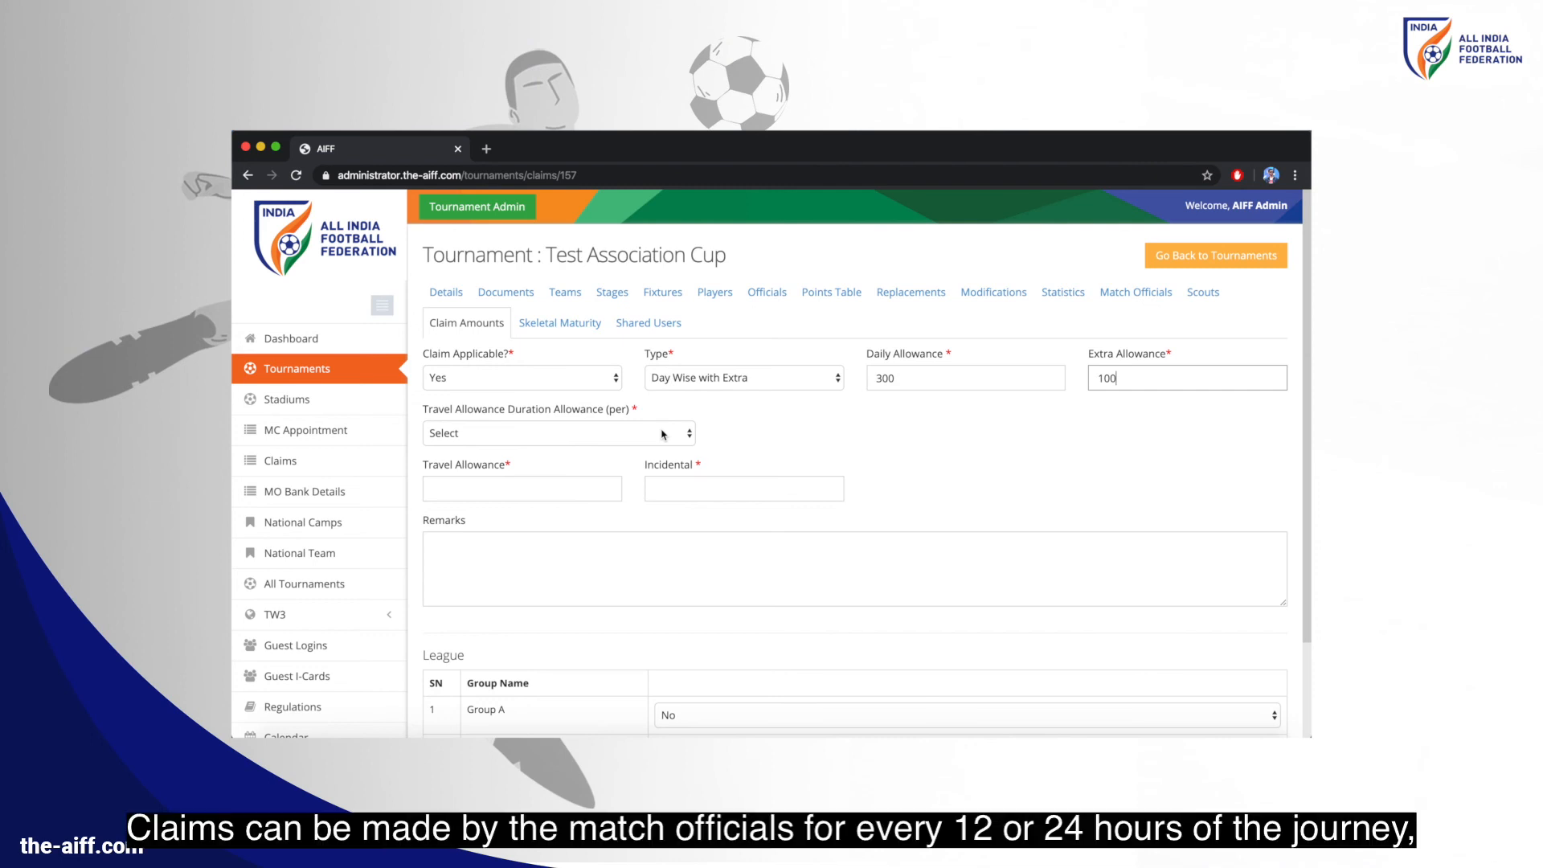
Set travel 500 per 12 hours, incidental 200, Groups A and B applicable, and submit
left_click(662, 435)
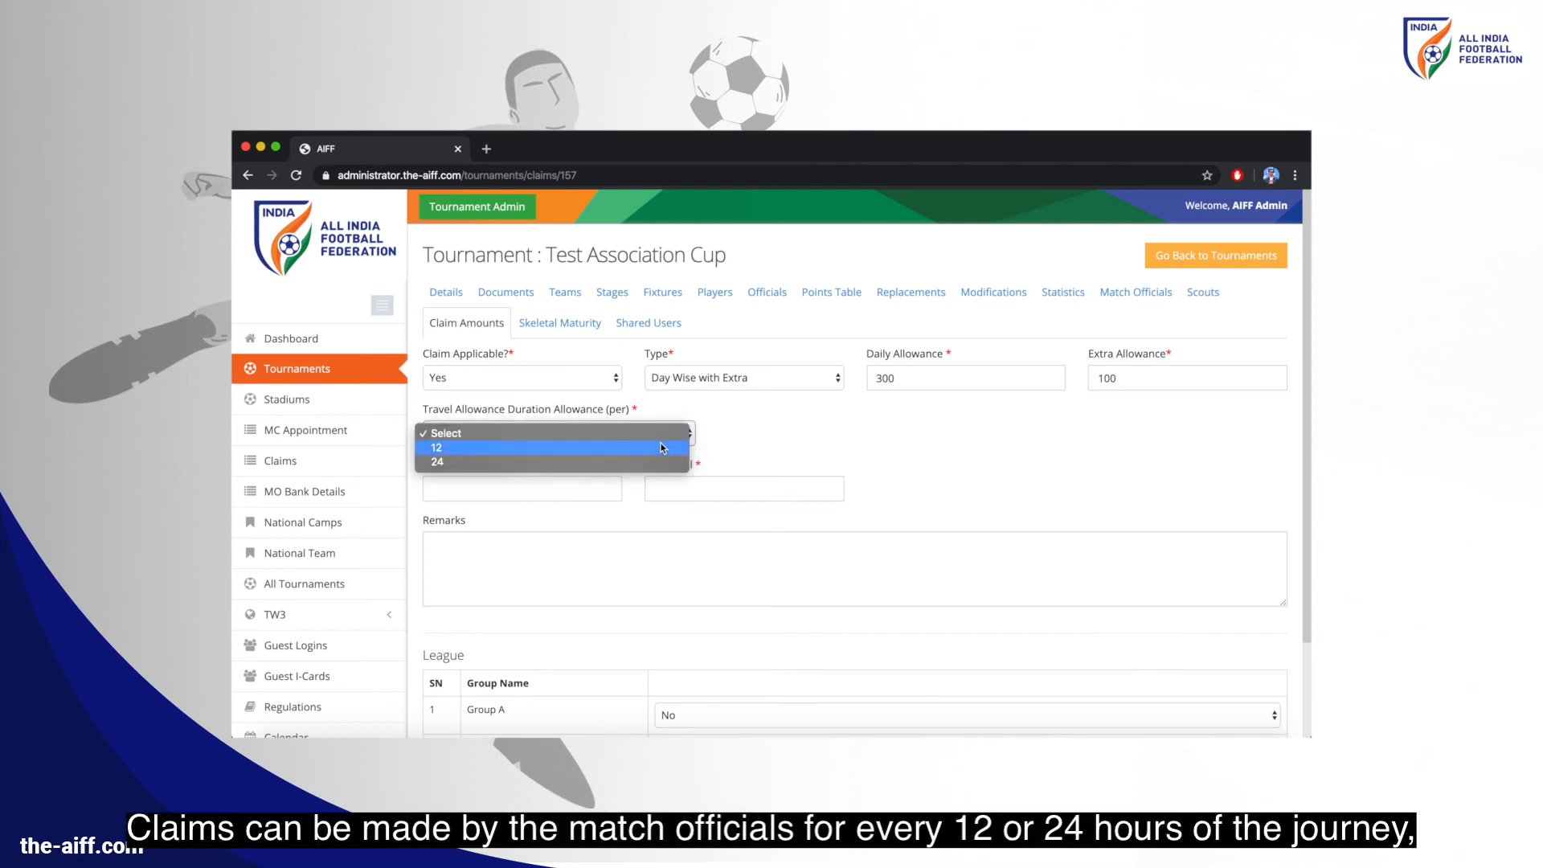
left_click(659, 443)
left_click(580, 481)
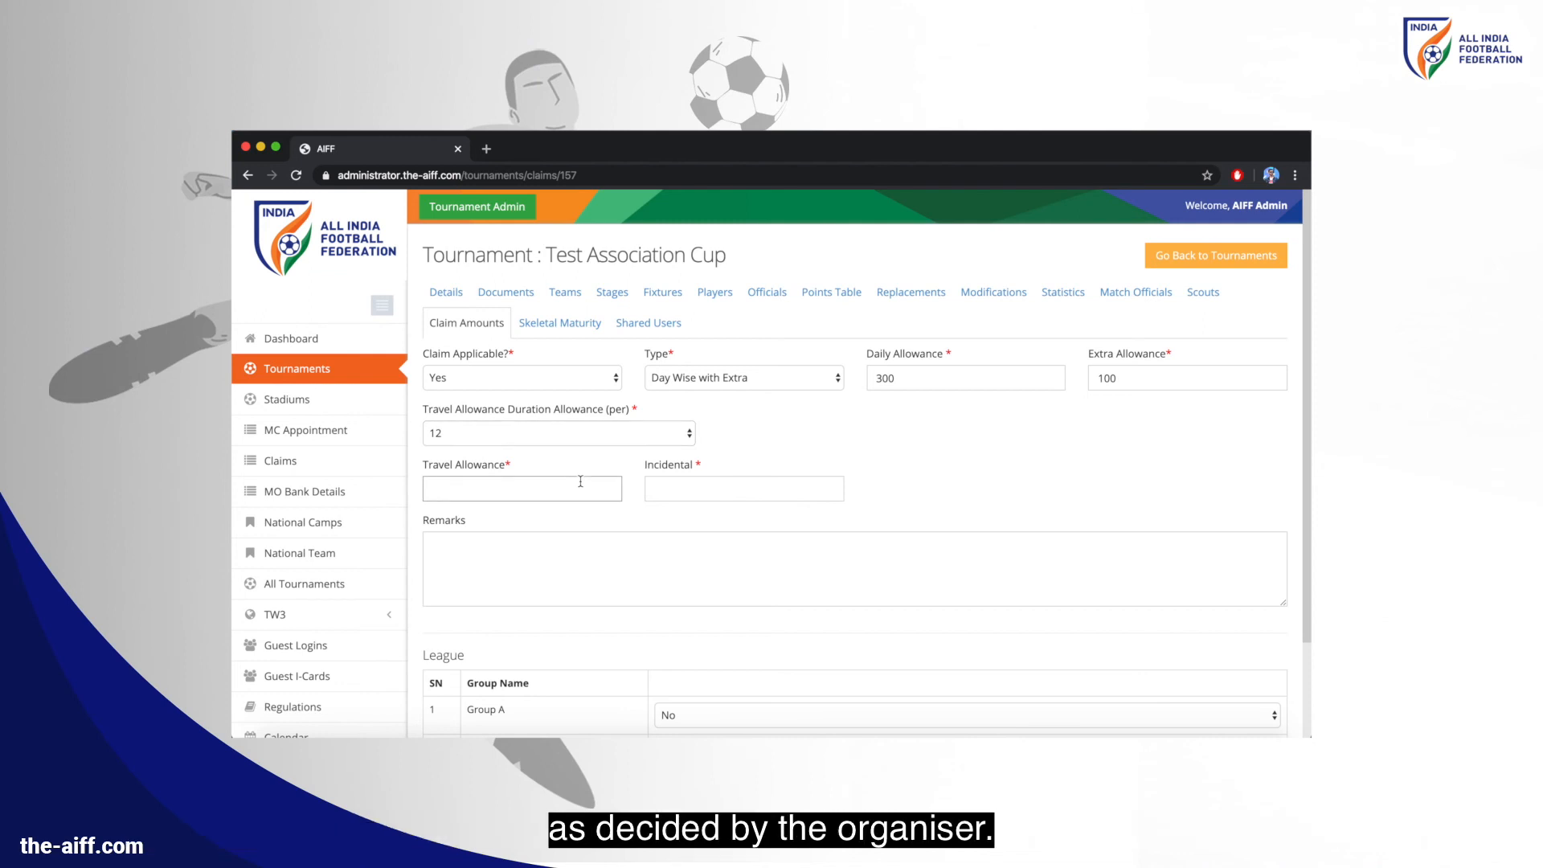
type("500")
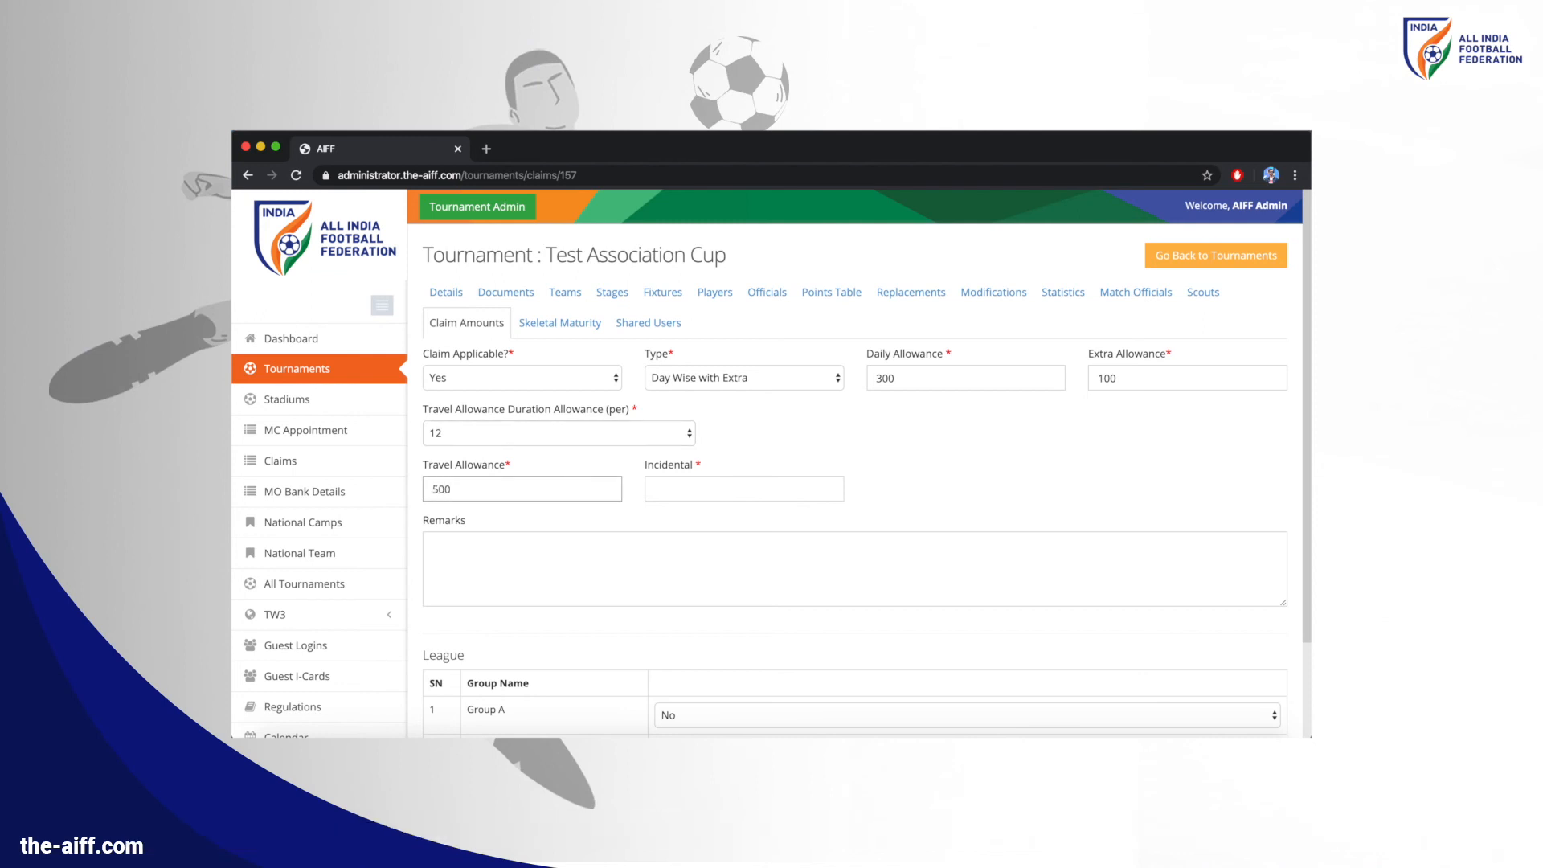
key("Tab")
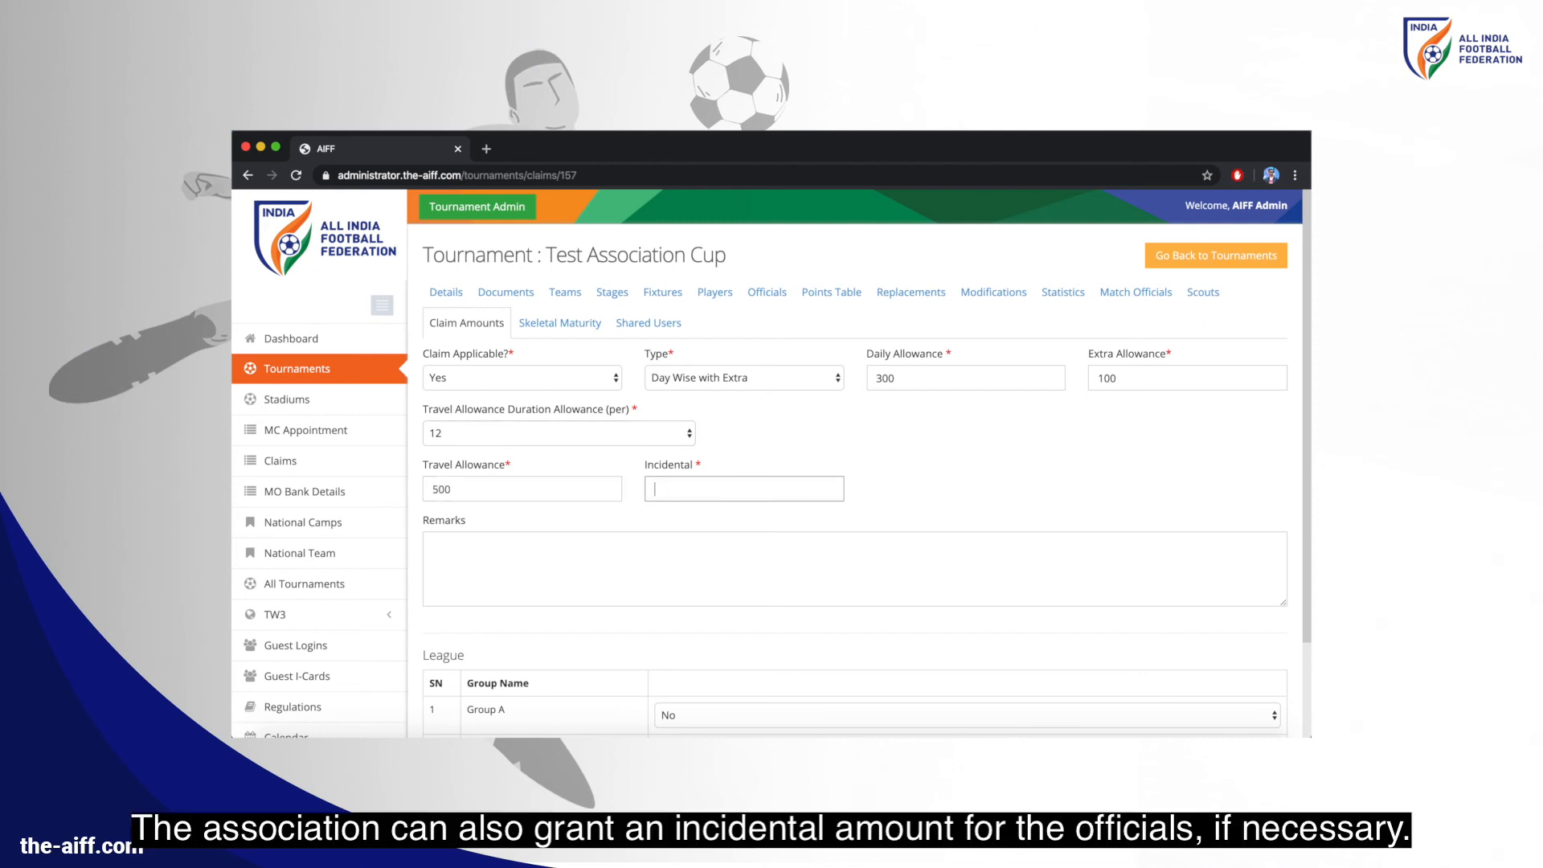
type("200")
scroll(579, 501, "down", 3)
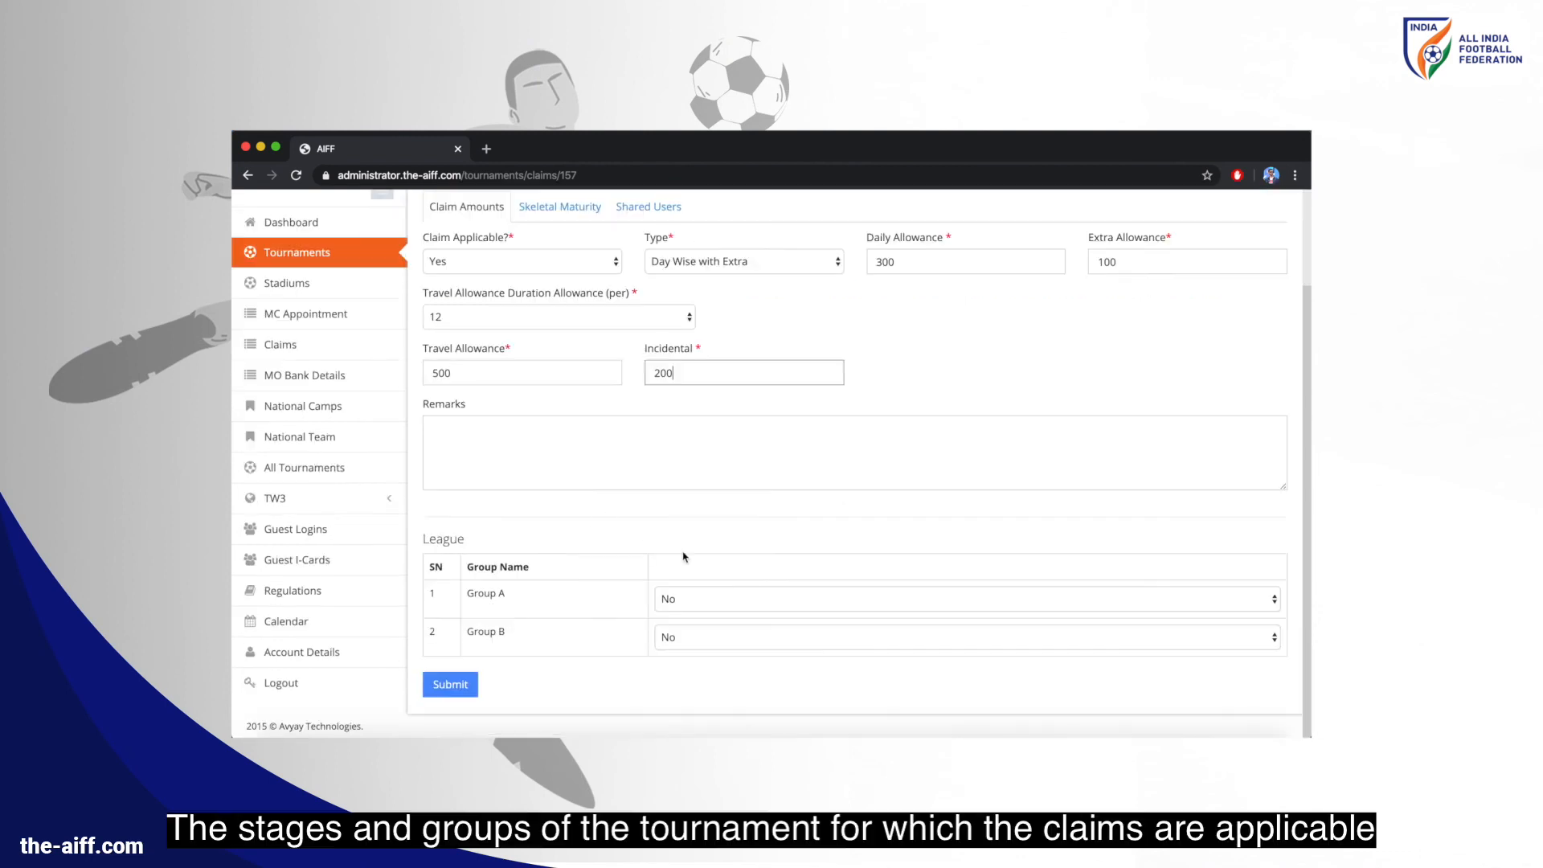
left_click(753, 604)
left_click(754, 613)
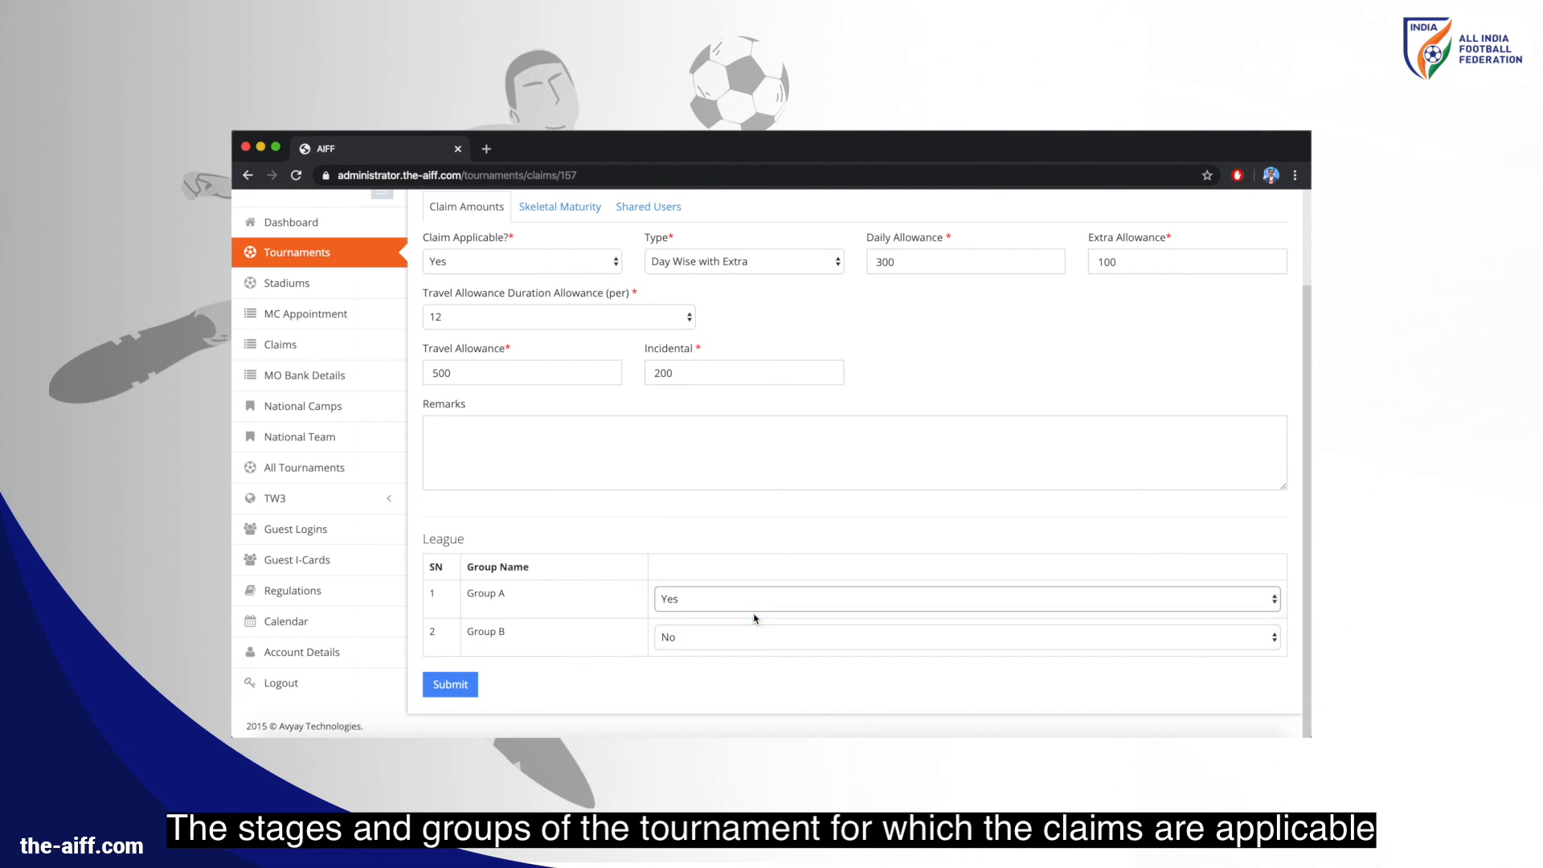
left_click(749, 637)
left_click(747, 653)
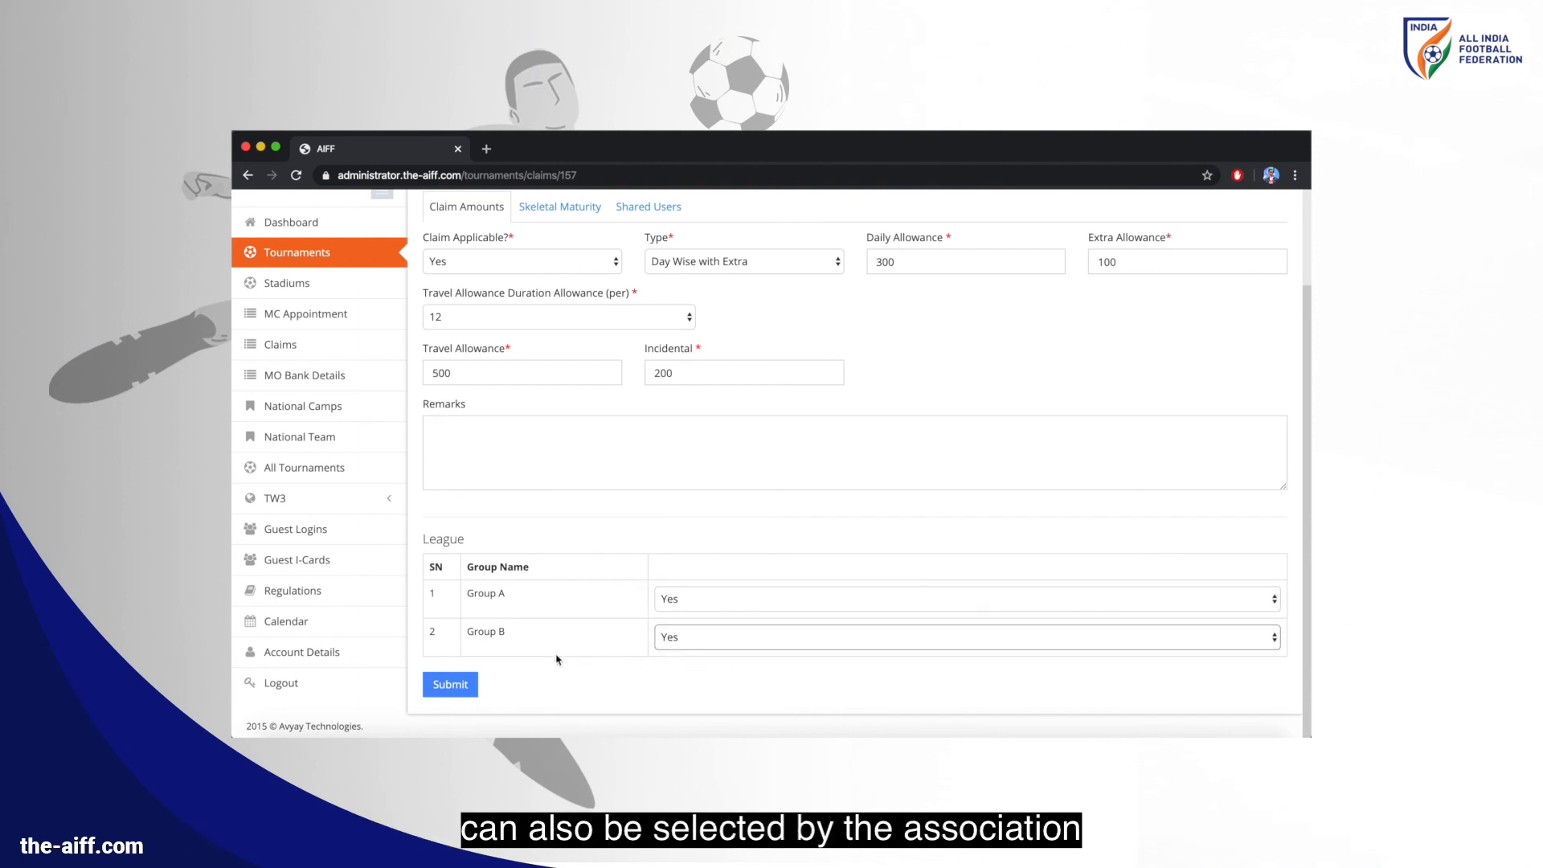
left_click(468, 684)
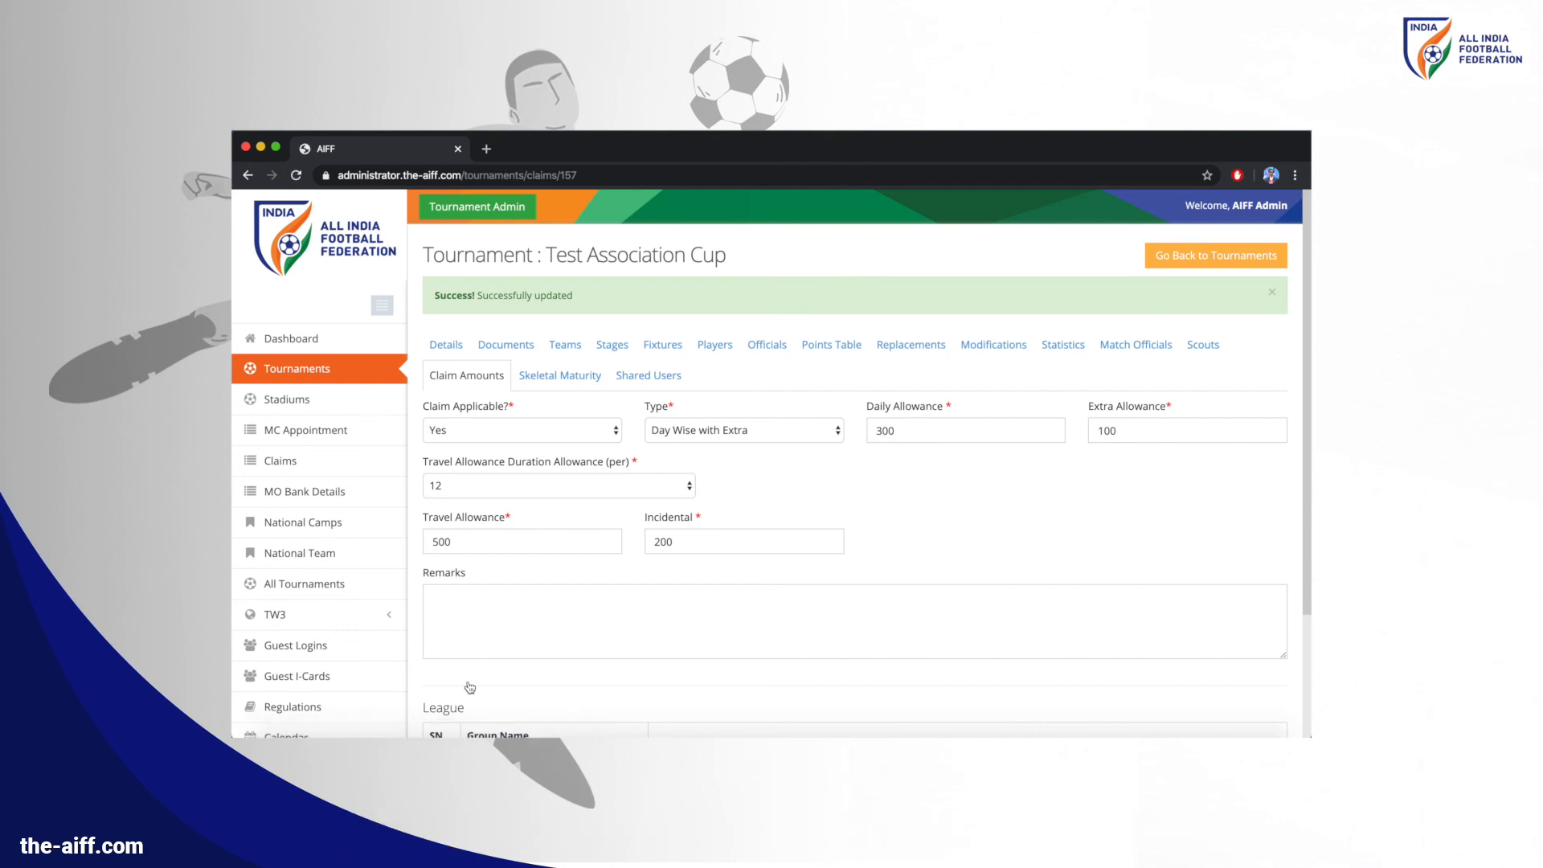
left_click(325, 466)
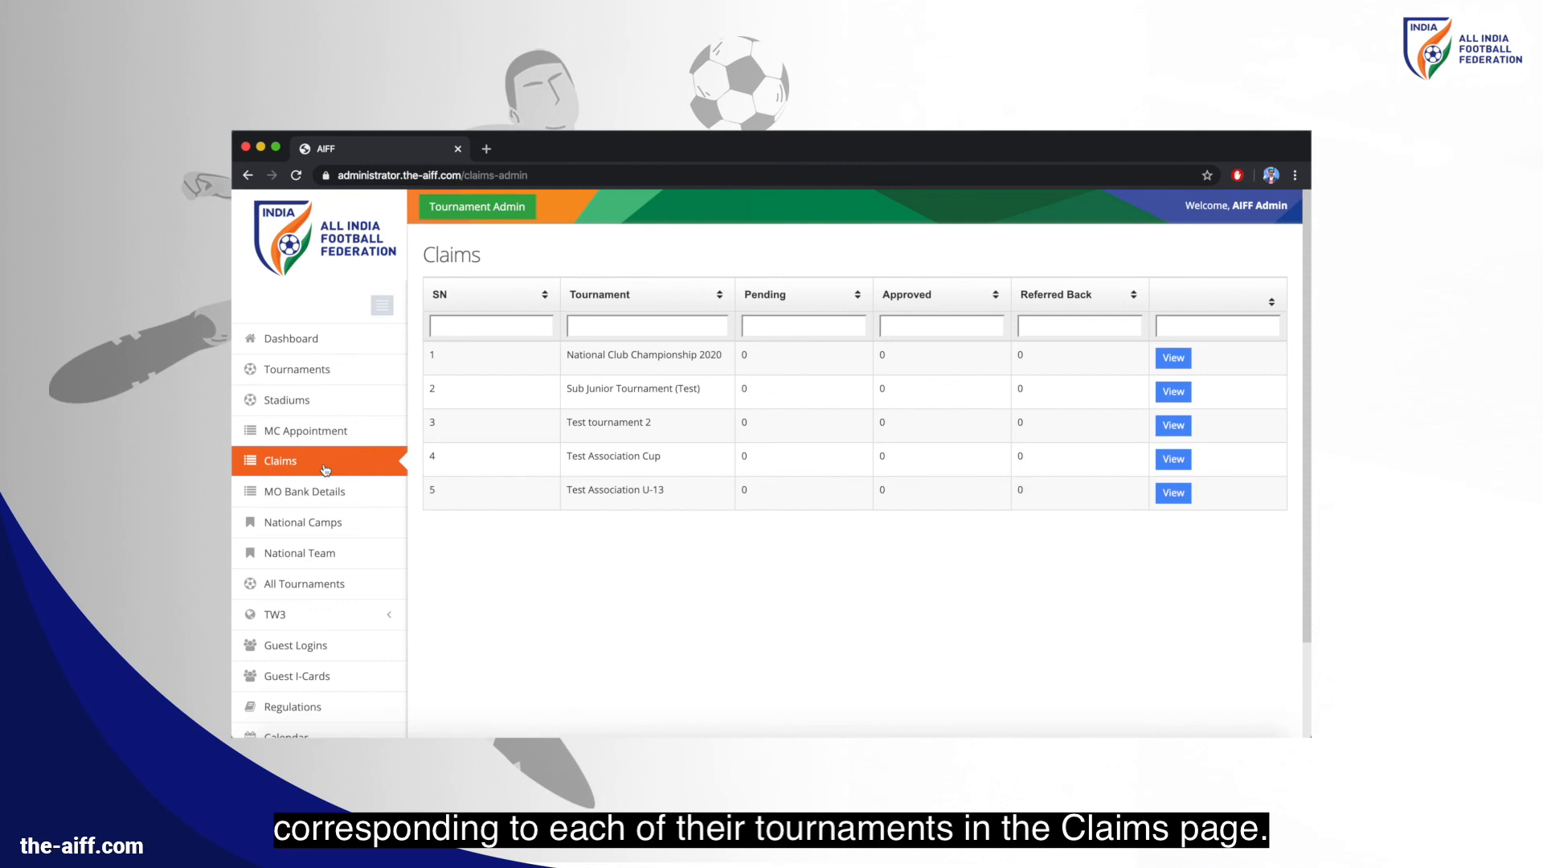
Review the Test Association Cup's pending claims, then return to the All Tournaments list
left_click(1187, 461)
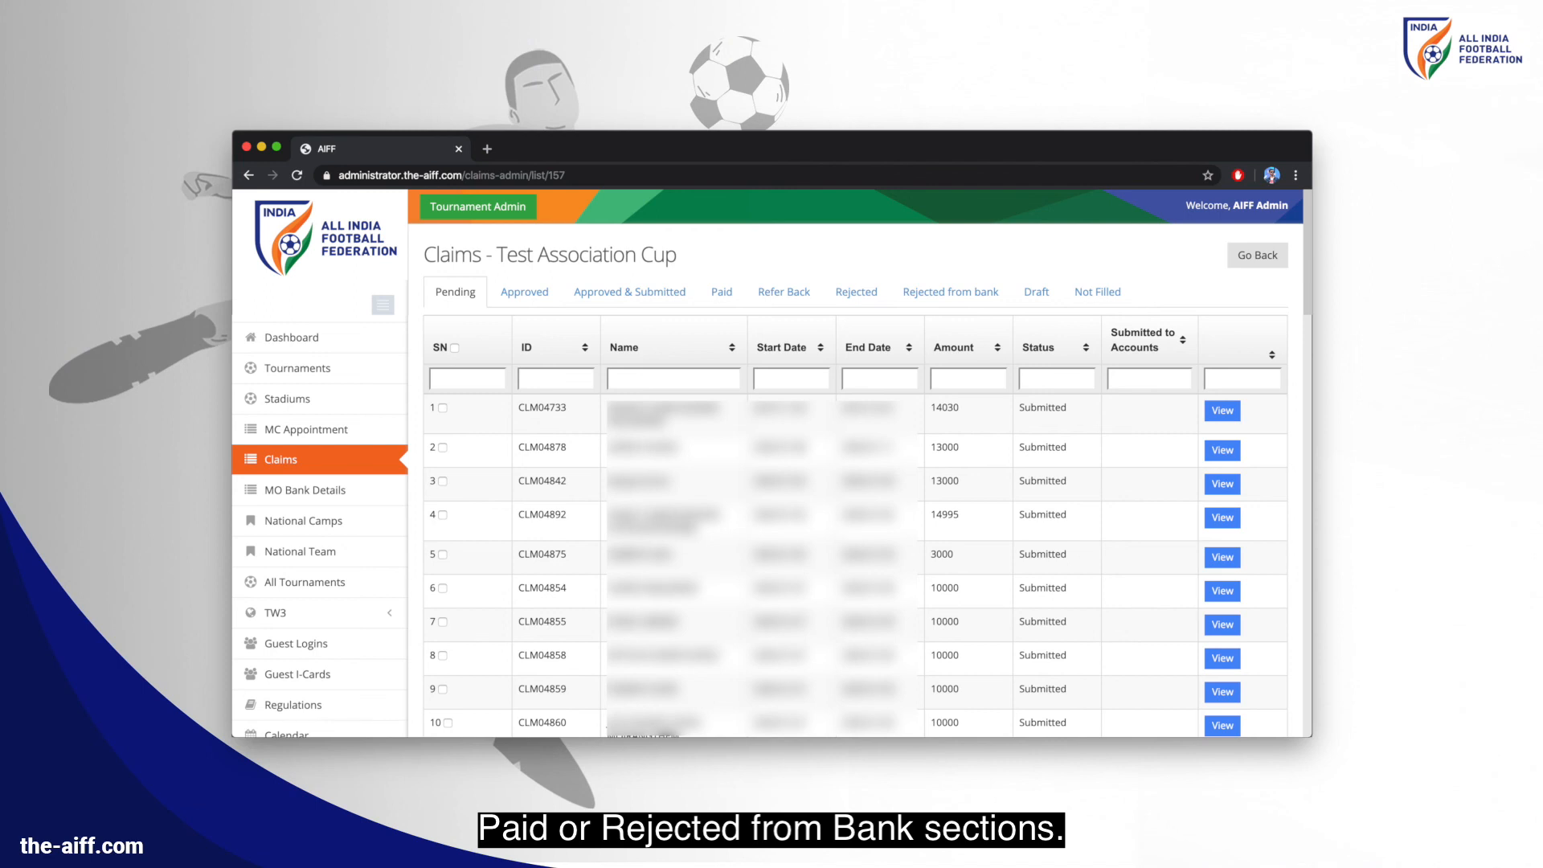
left_click(320, 378)
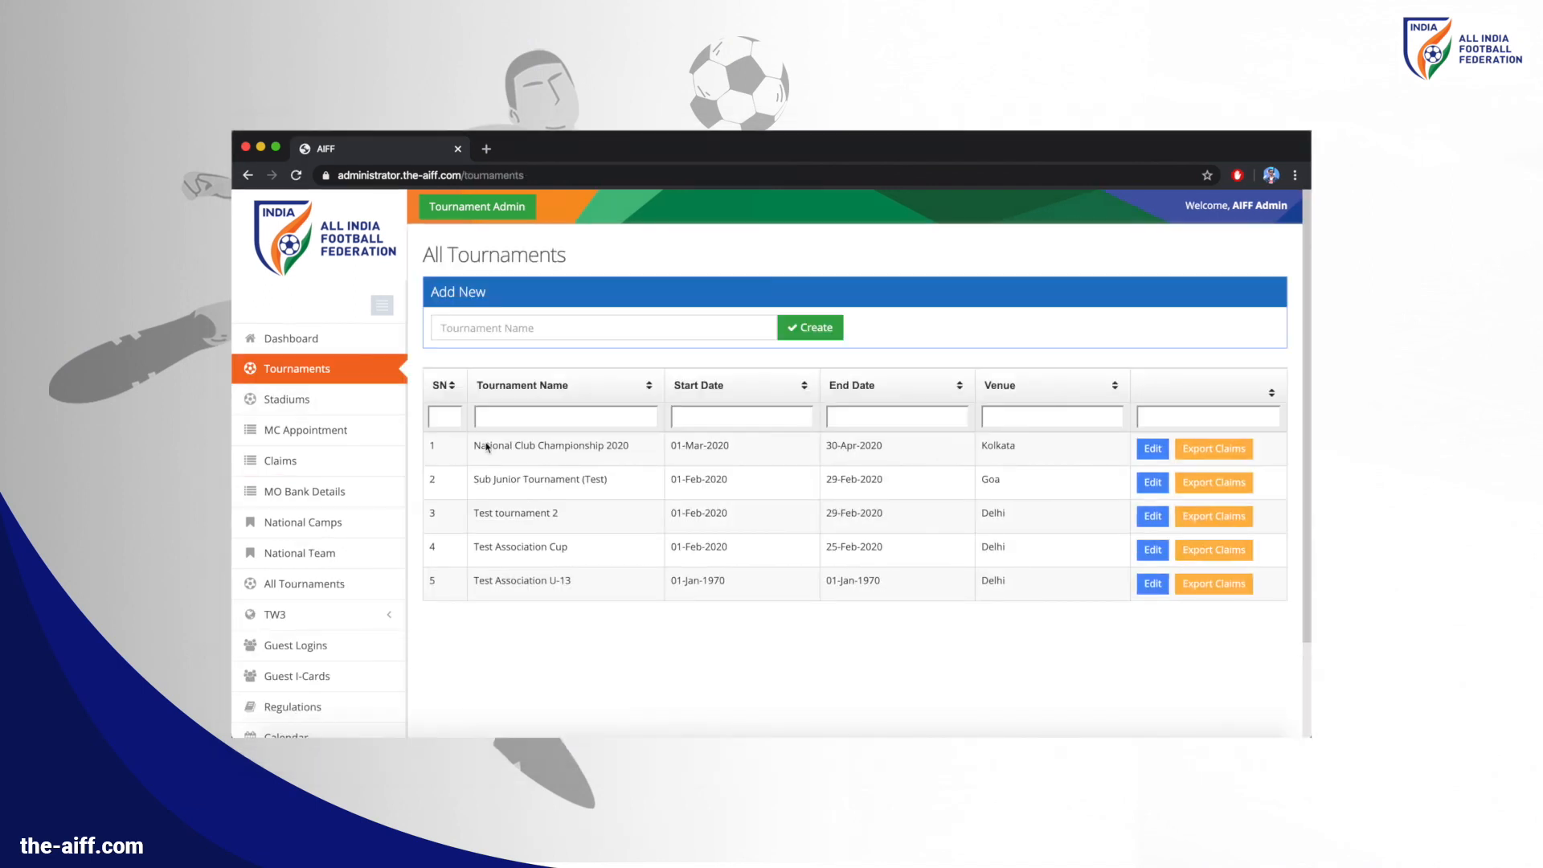
Open the Test Association Cup's details and view its cautions and expulsions statistics
left_click(1151, 551)
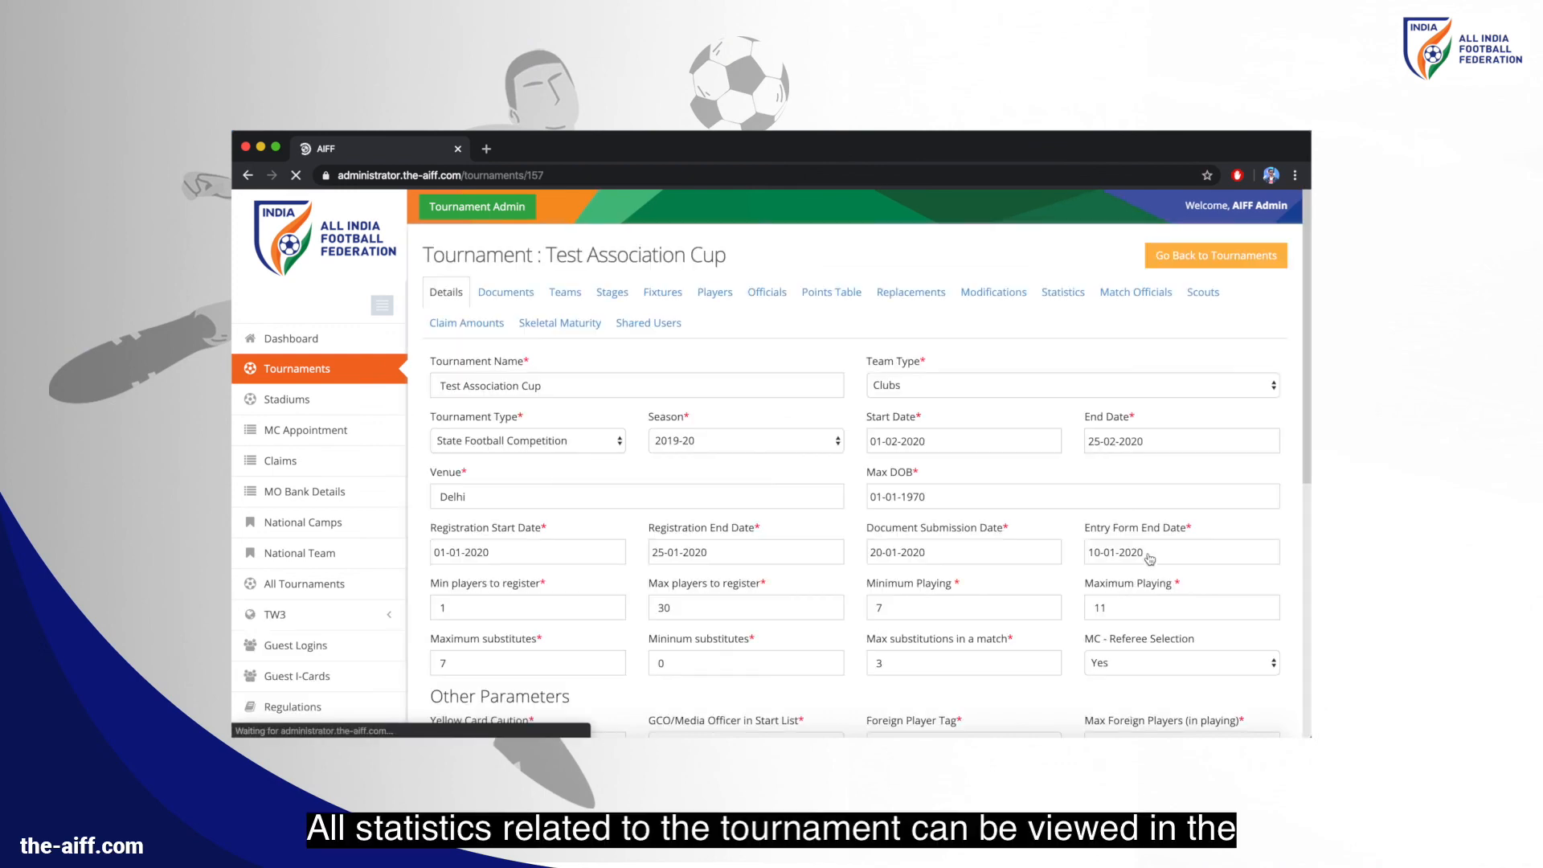
left_click(1064, 292)
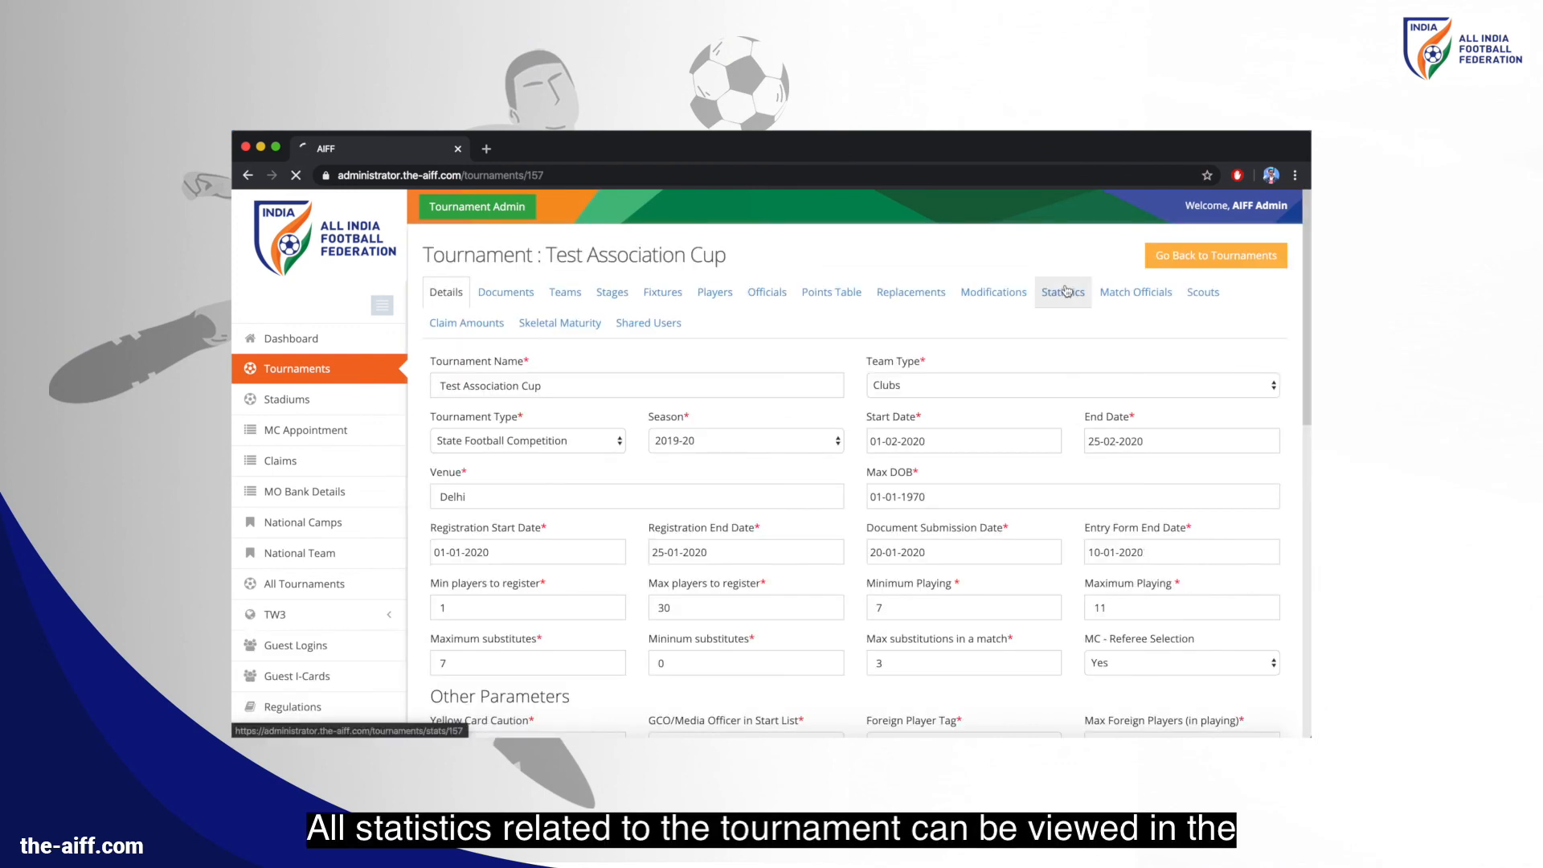